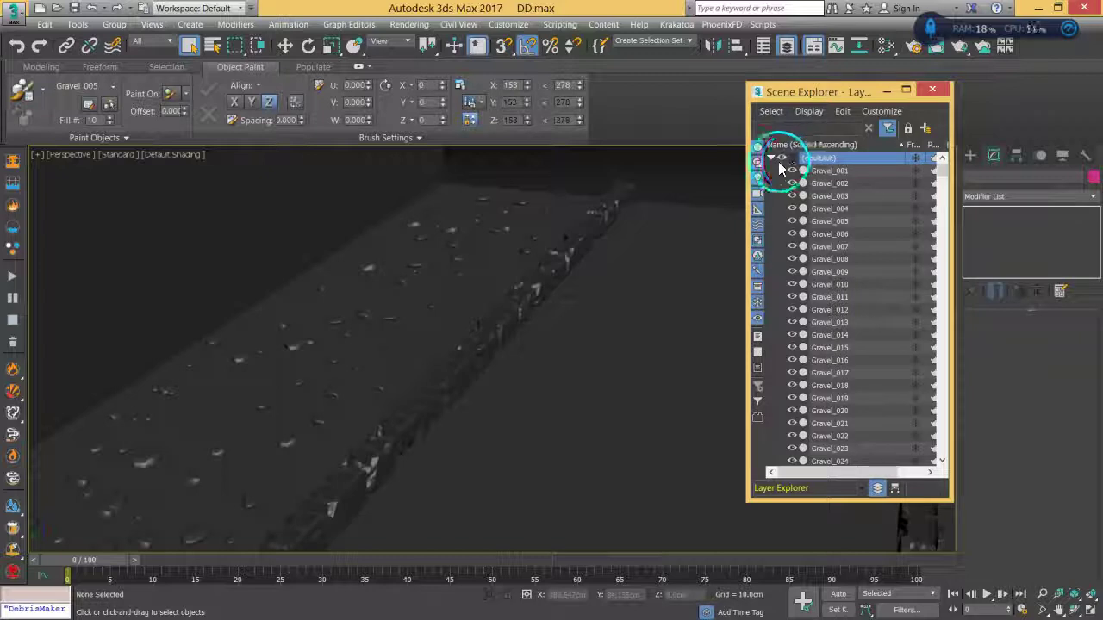
# Step: Collapse the default layer's object list and reopen the Layer Explorer
pyautogui.click(800, 162)
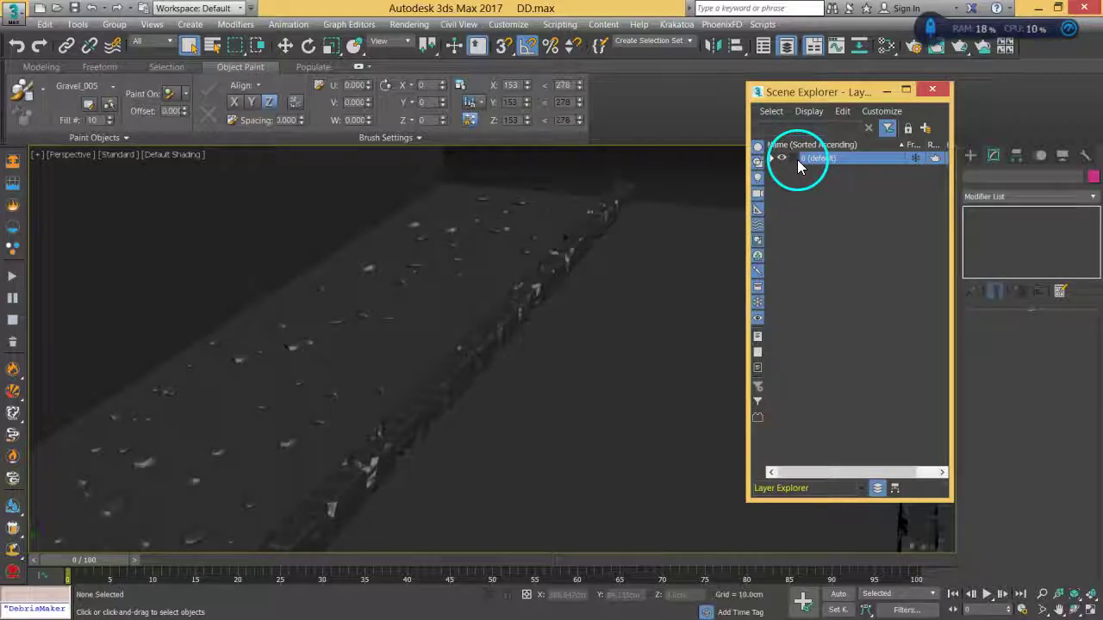
pyautogui.click(931, 89)
pyautogui.click(786, 47)
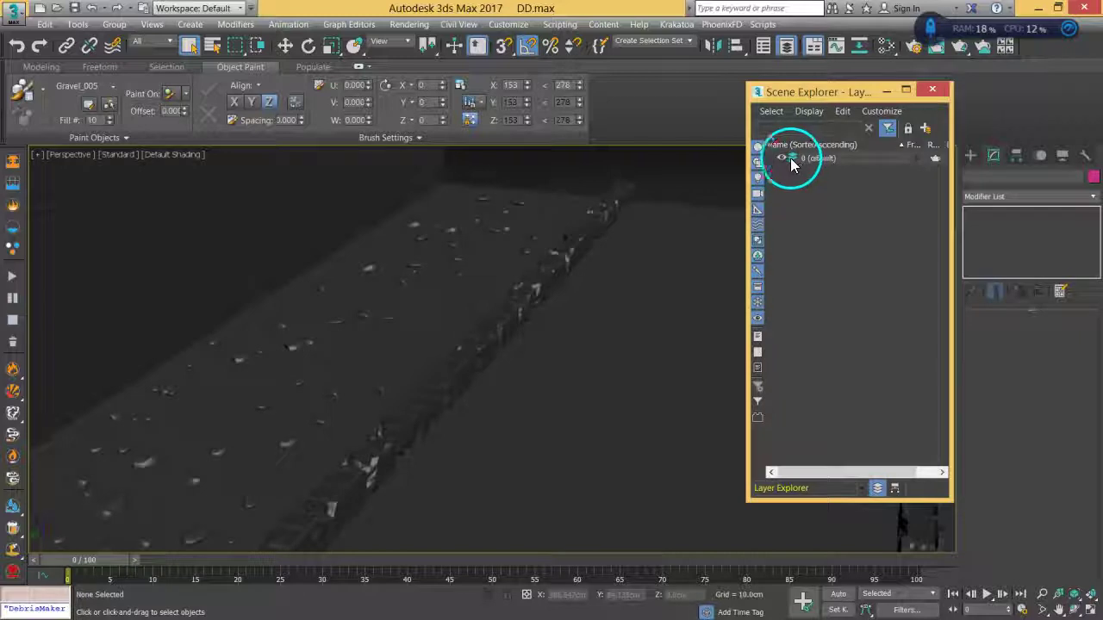
# Step: Try to restore the default layer's object list by switching the explorer's sorting mode, moving the window and reopening it
pyautogui.click(520, 252)
pyautogui.click(654, 174)
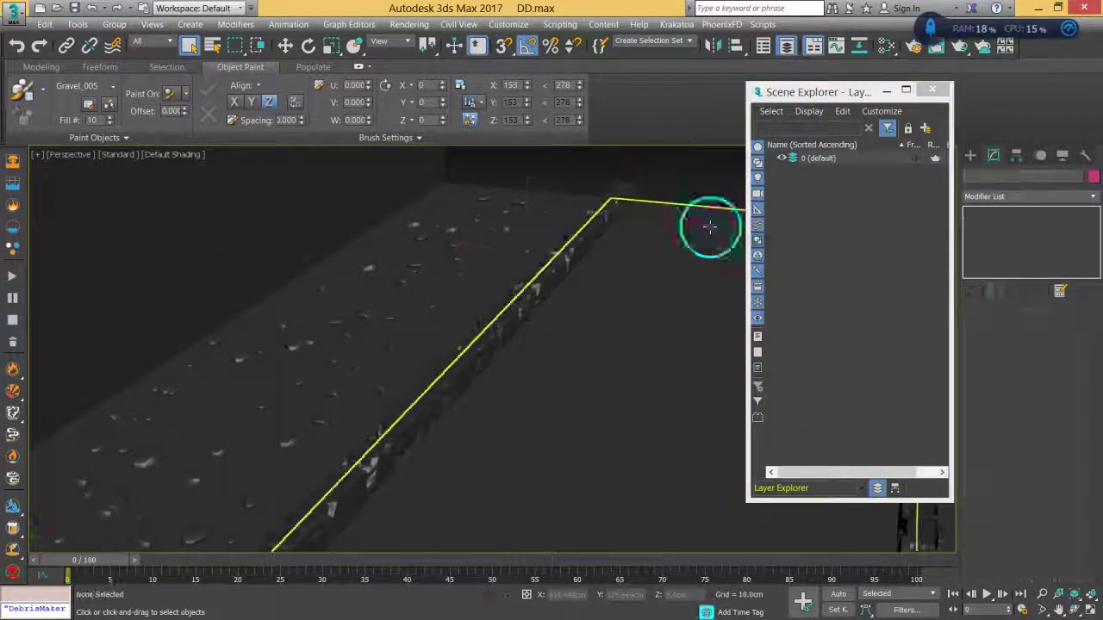
pyautogui.click(894, 488)
pyautogui.click(877, 487)
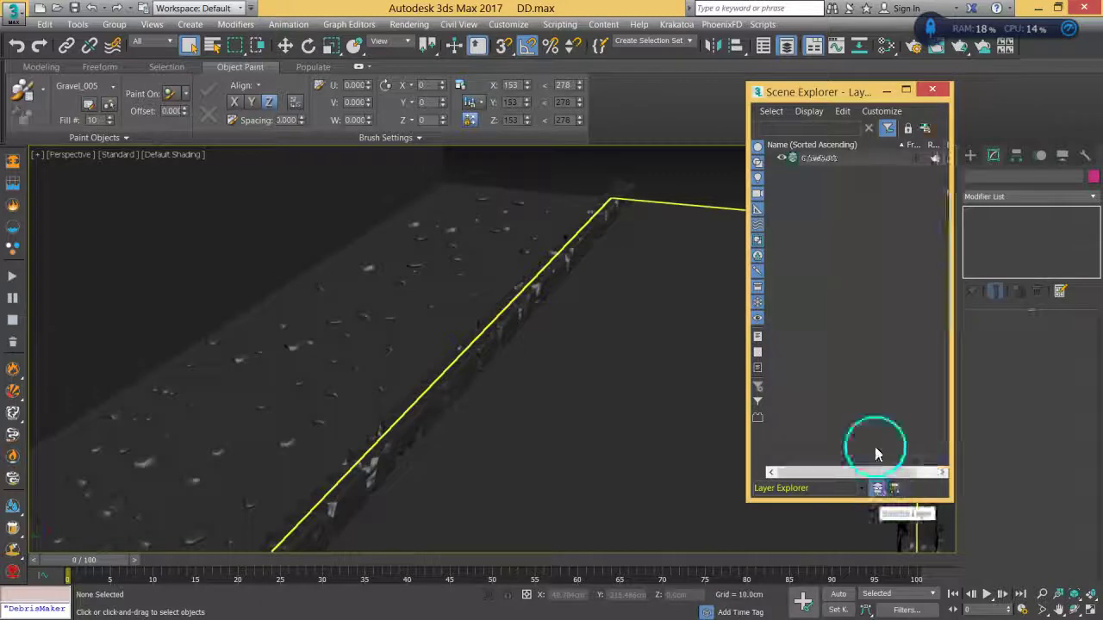
pyautogui.click(838, 157)
pyautogui.moveTo(809, 93); pyautogui.dragTo(713, 88)
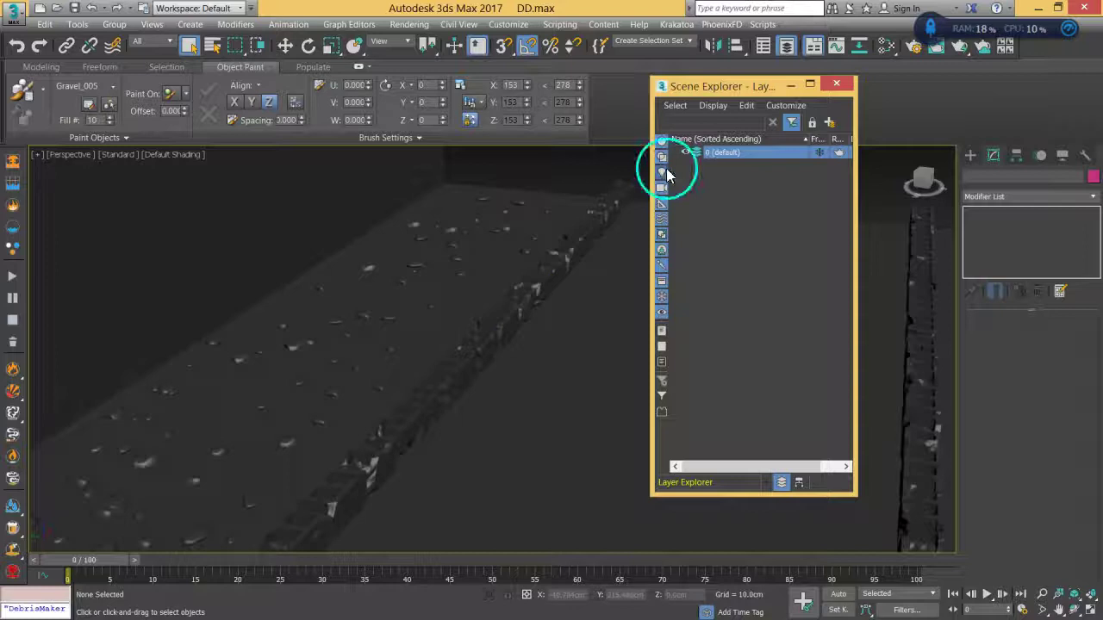
pyautogui.click(835, 85)
pyautogui.click(785, 47)
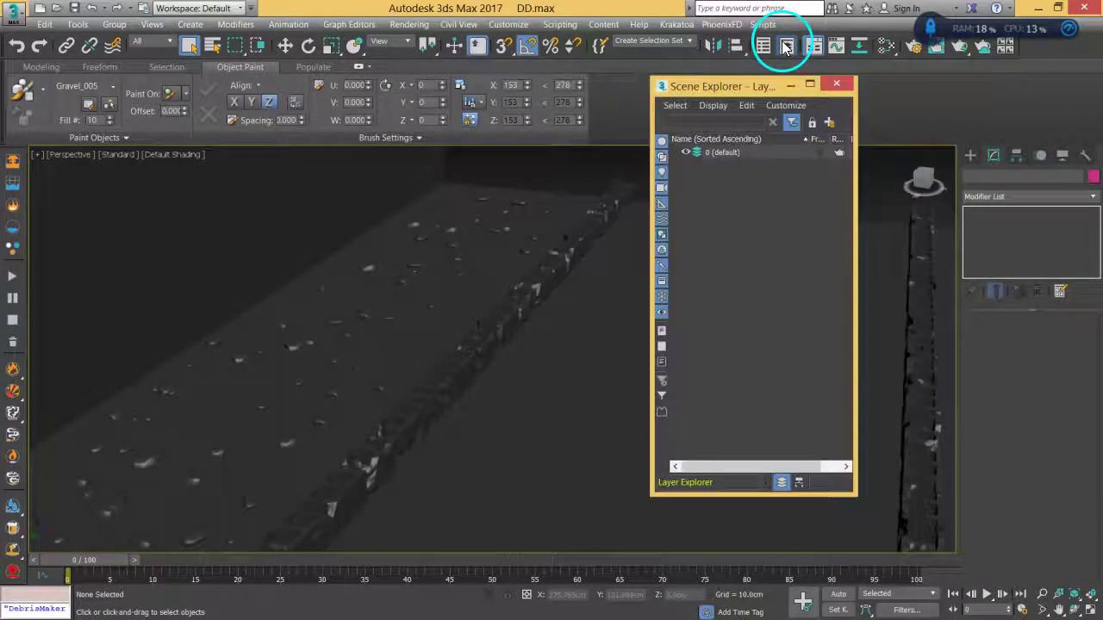
pyautogui.click(734, 156)
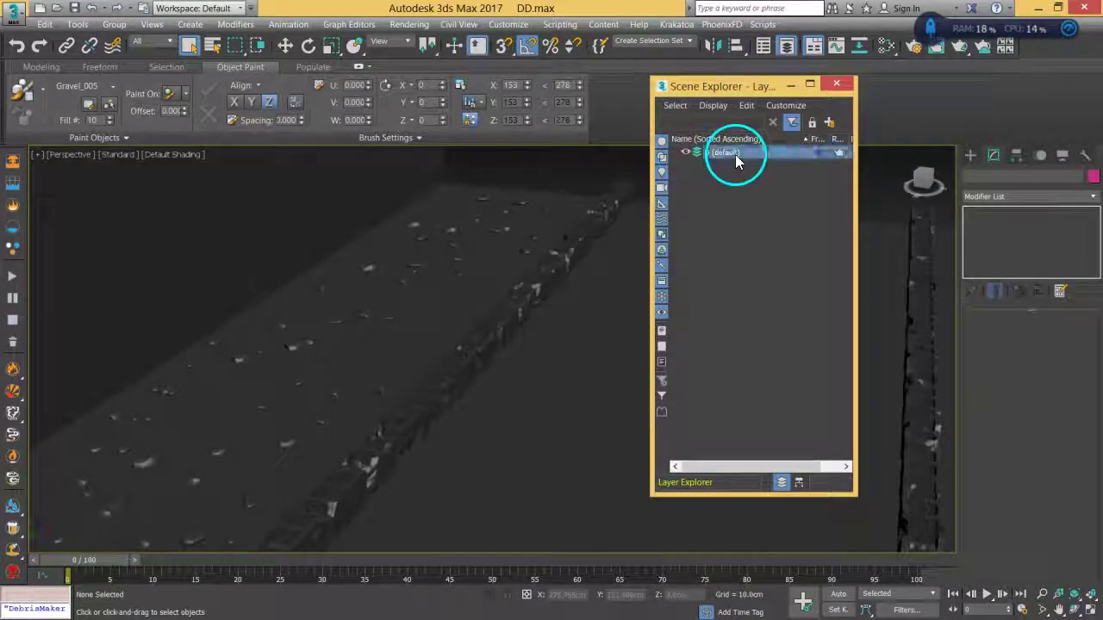
# Step: Select all the Gravel pieces from the scene's object list
pyautogui.click(423, 259)
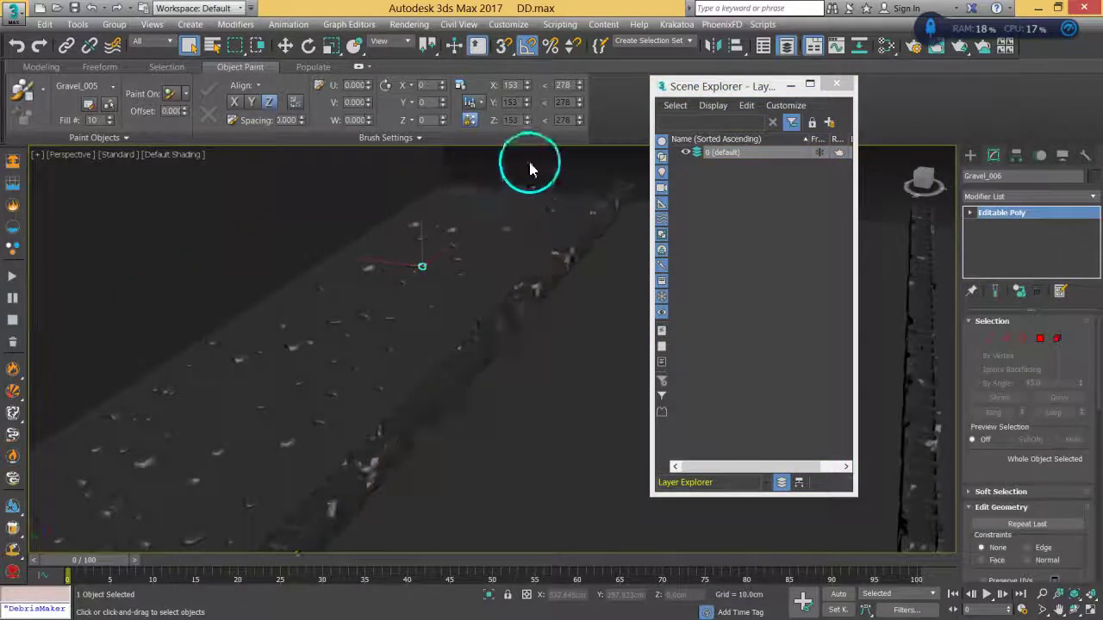
pyautogui.click(213, 45)
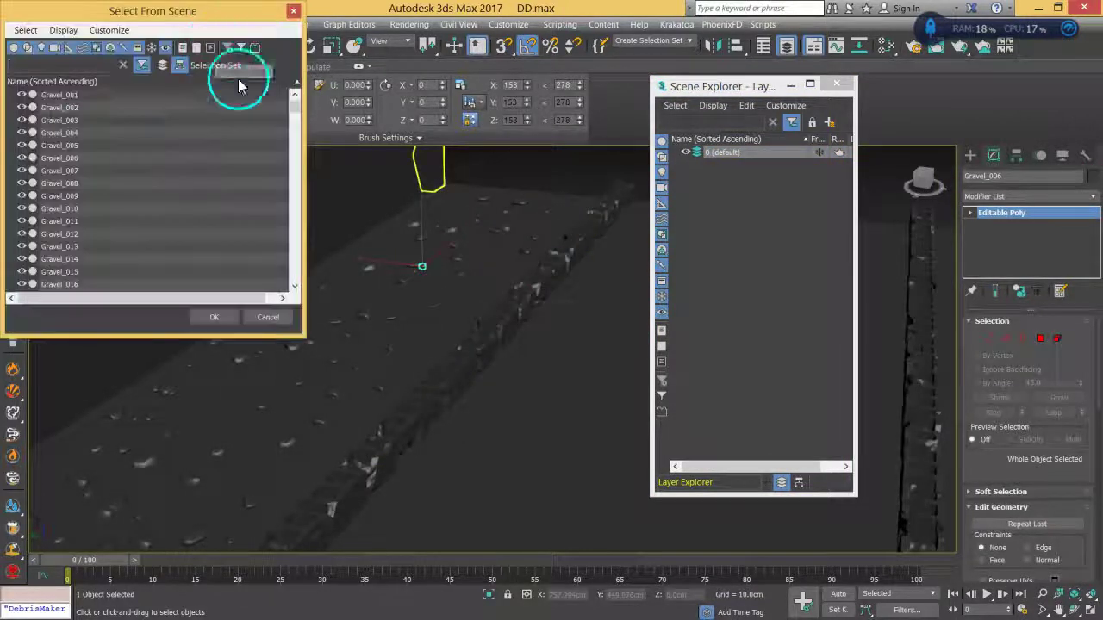
pyautogui.click(78, 96)
pyautogui.scroll(-1, 145, 170)
pyautogui.scroll(-20, 145, 170)
pyautogui.scroll(-5, 145, 170)
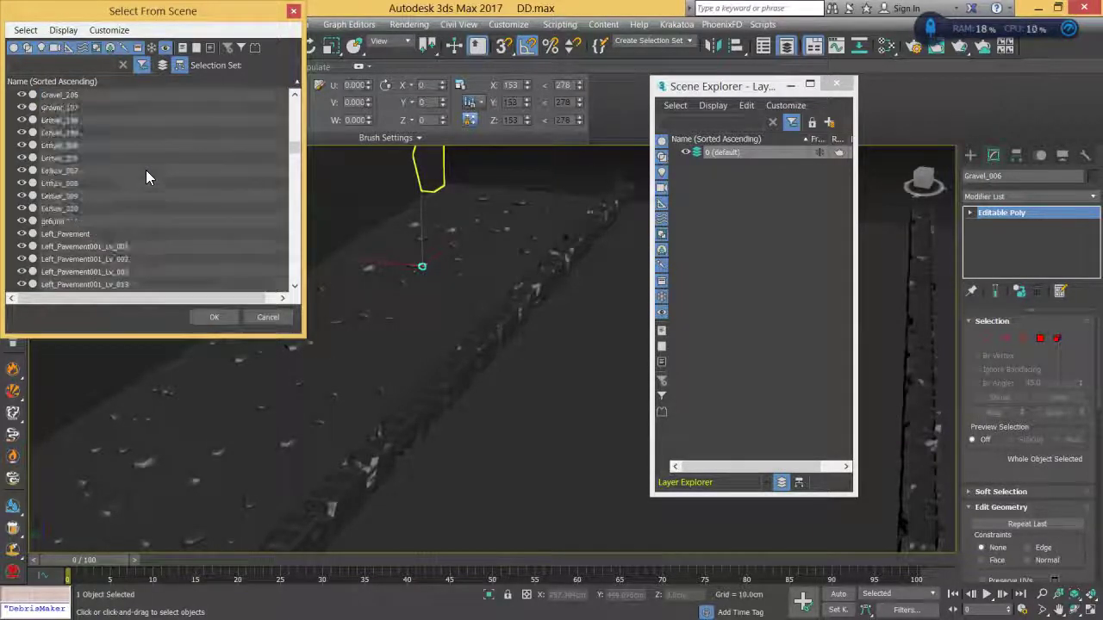
pyautogui.keyDown('shift'); pyautogui.click(74, 208); pyautogui.keyUp('shift')
pyautogui.click(213, 318)
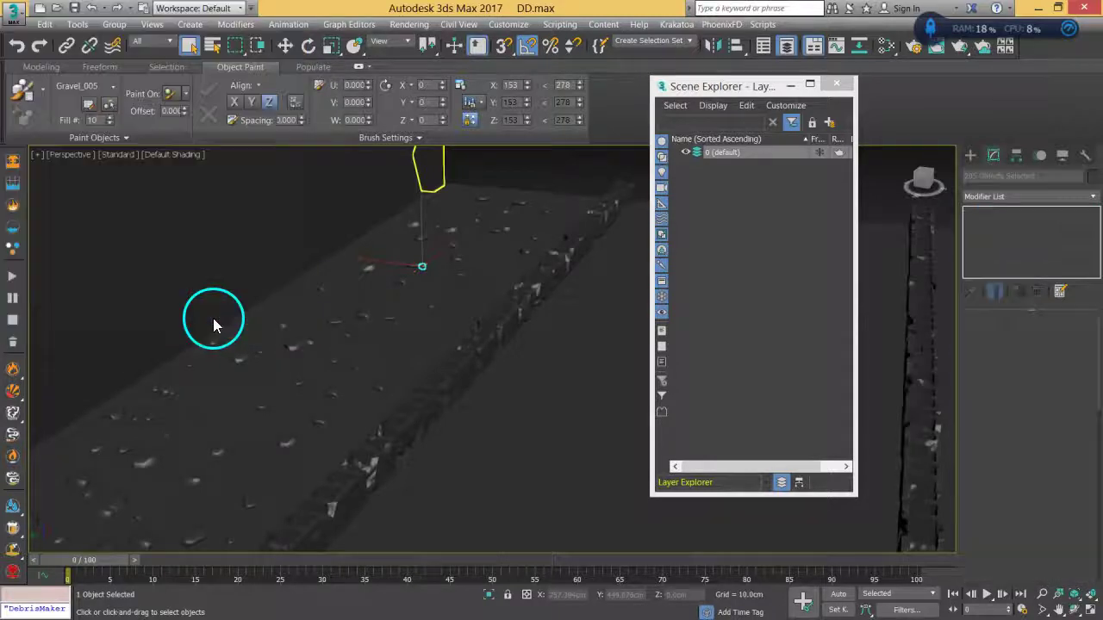
pyautogui.click(735, 152)
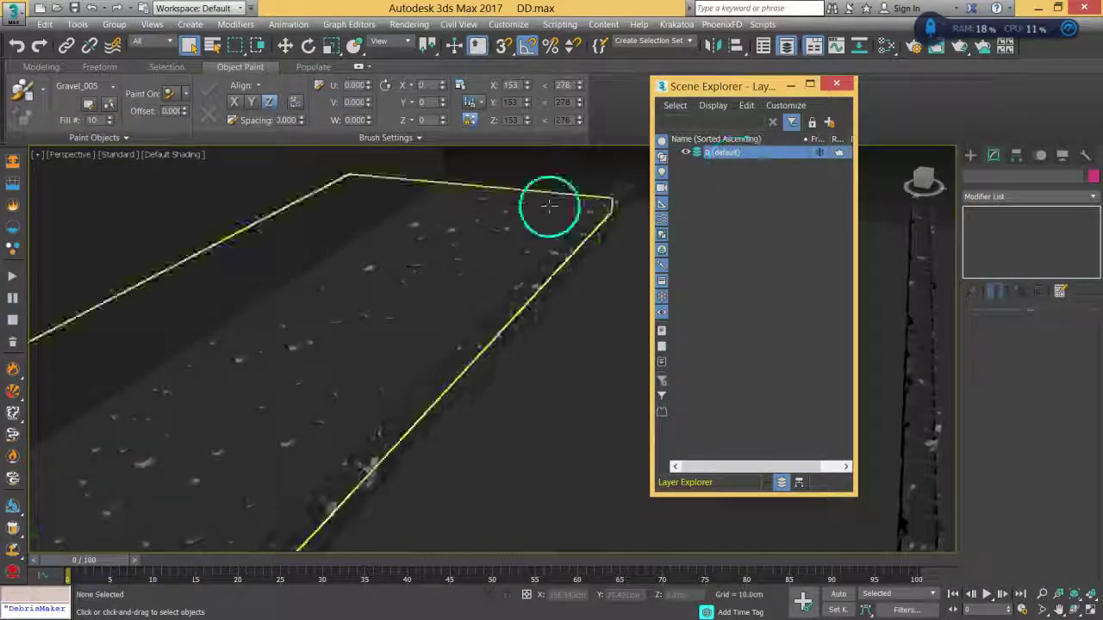
# Step: Enlarge the Layer Explorer window, keep its display filters shown and move it clear of the pavement
pyautogui.click(661, 177)
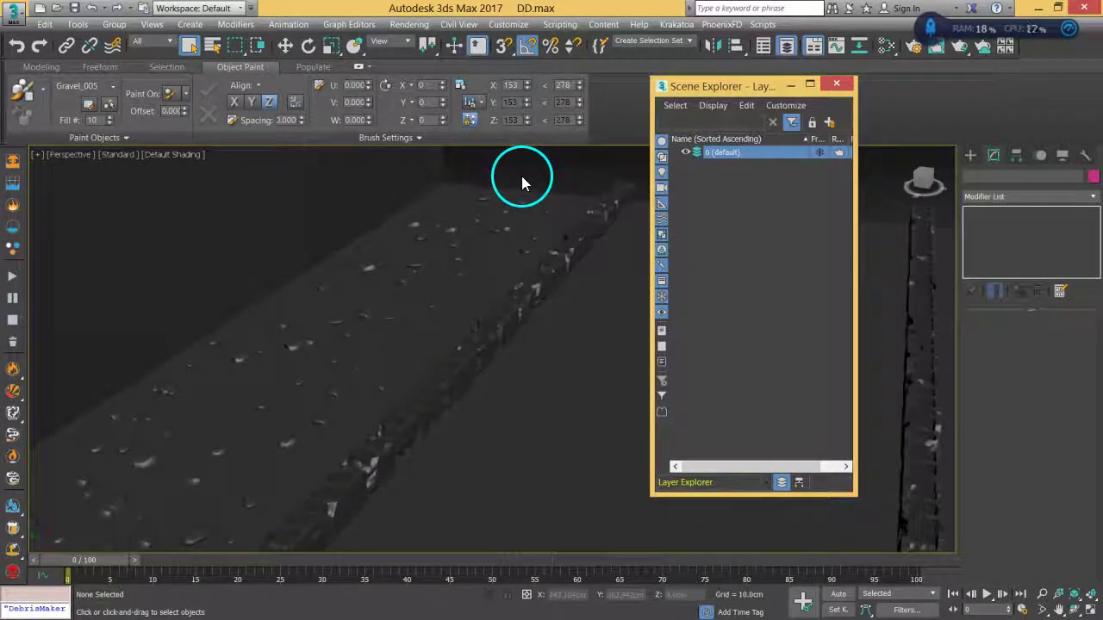
pyautogui.click(794, 122)
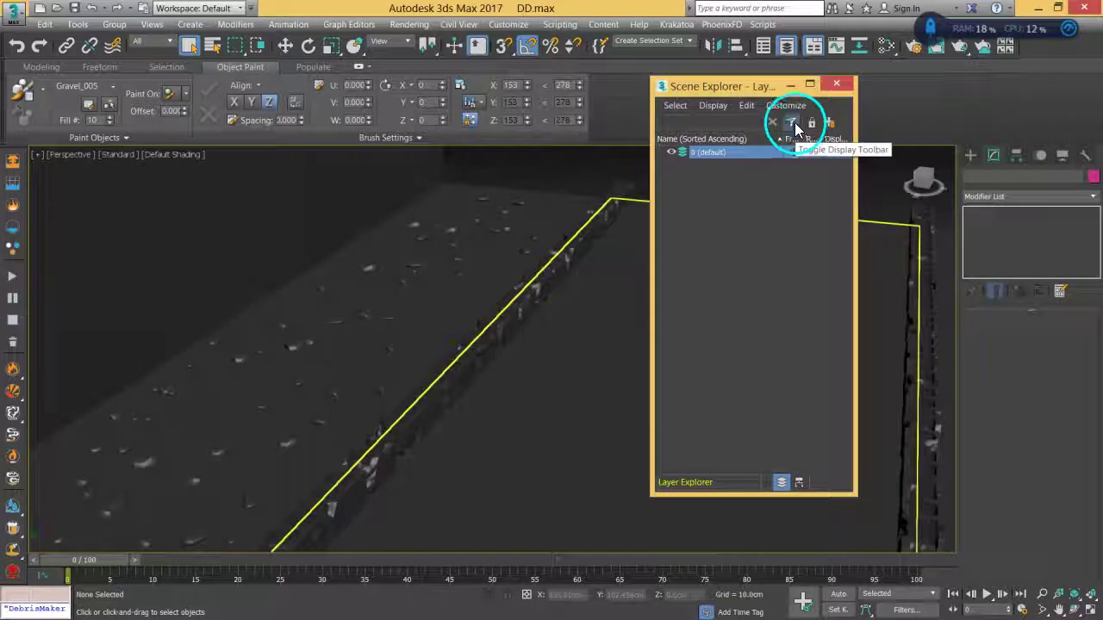
pyautogui.click(795, 123)
pyautogui.click(697, 155)
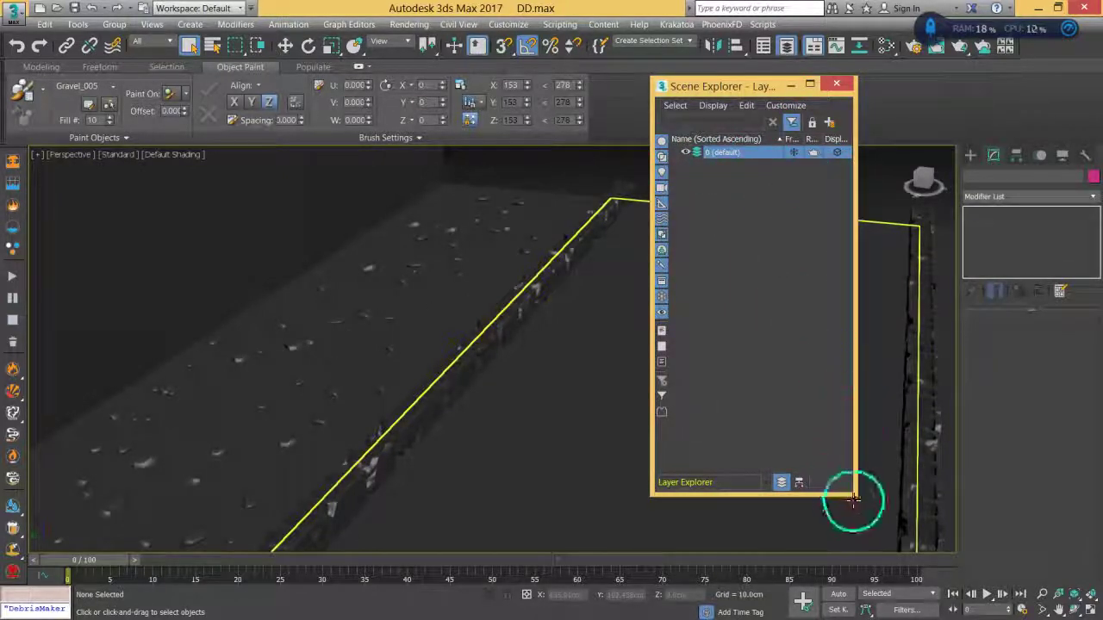
pyautogui.moveTo(854, 497); pyautogui.dragTo(904, 589)
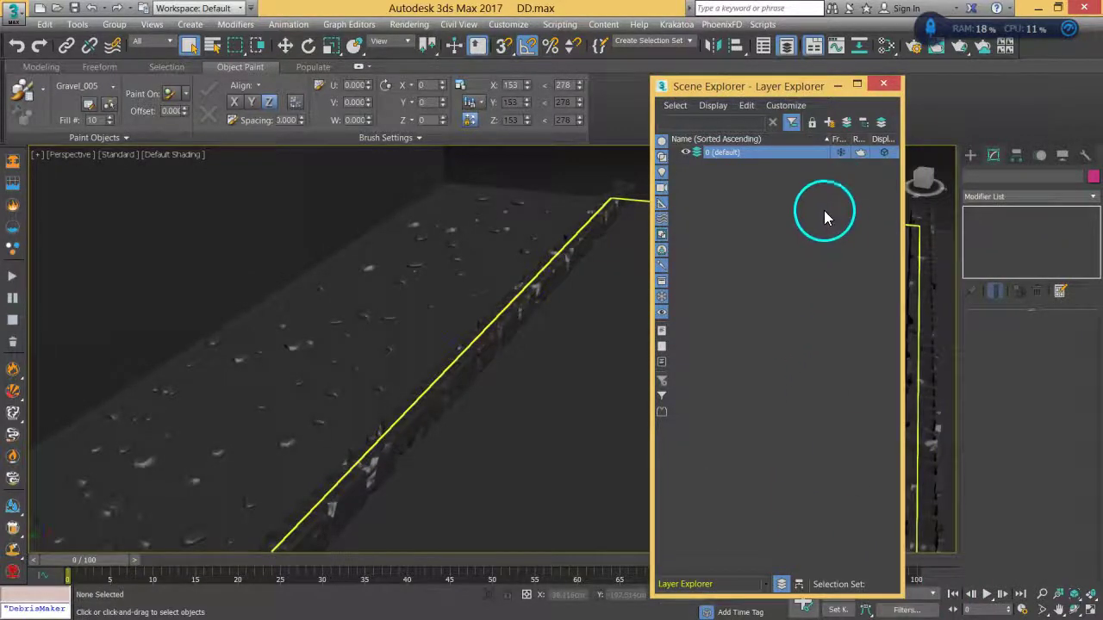
pyautogui.moveTo(729, 91); pyautogui.dragTo(780, 75)
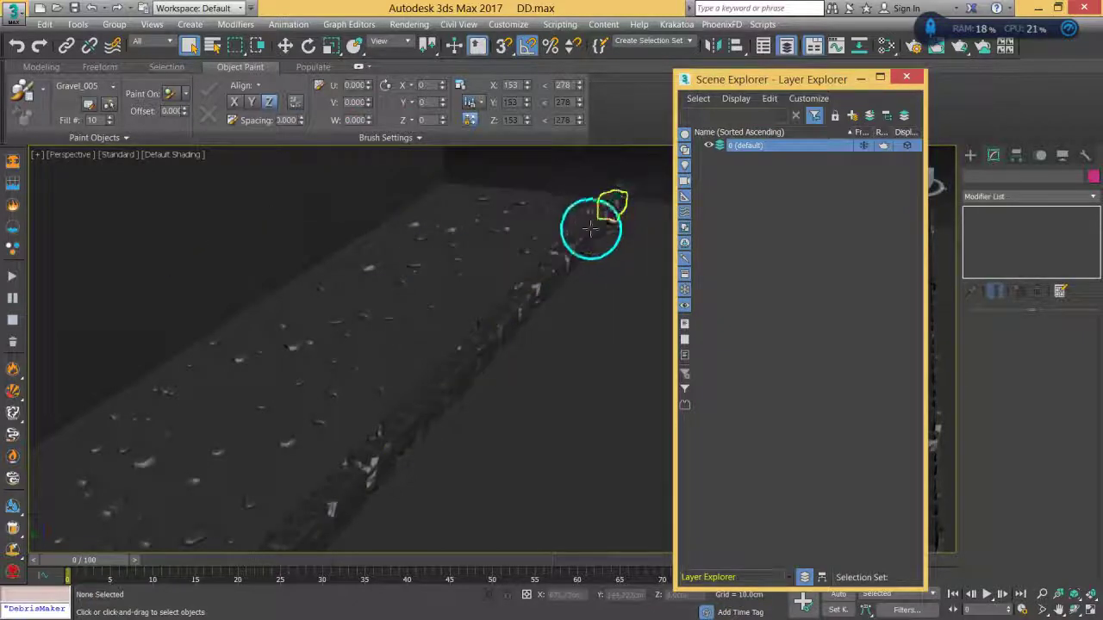
# Step: Select all the Object-named rocks along both road edges, ending with Object040, from the scene's object list
pyautogui.click(546, 273)
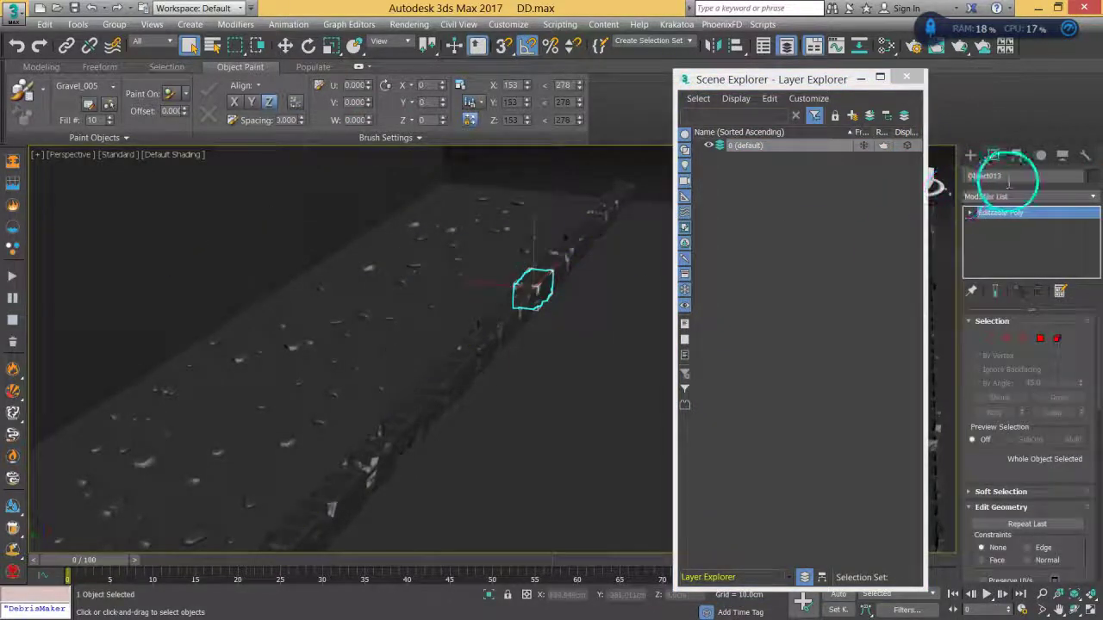
pyautogui.press('h')
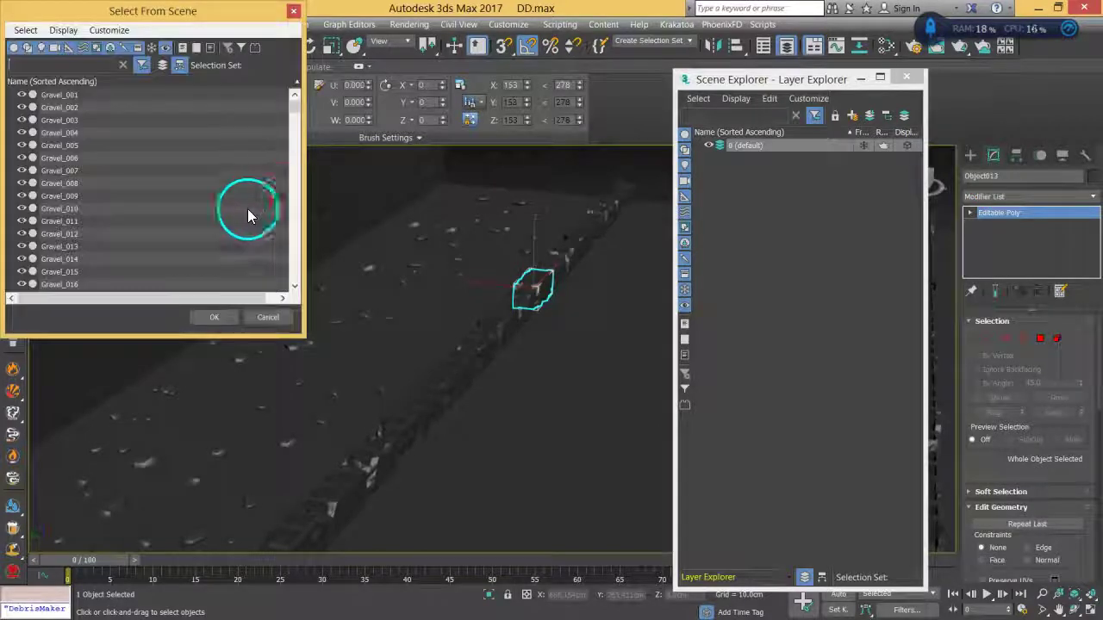
pyautogui.moveTo(302, 333); pyautogui.dragTo(451, 479)
pyautogui.moveTo(440, 110); pyautogui.dragTo(402, 420)
pyautogui.click(71, 197)
pyautogui.scroll(-8, 325, 255)
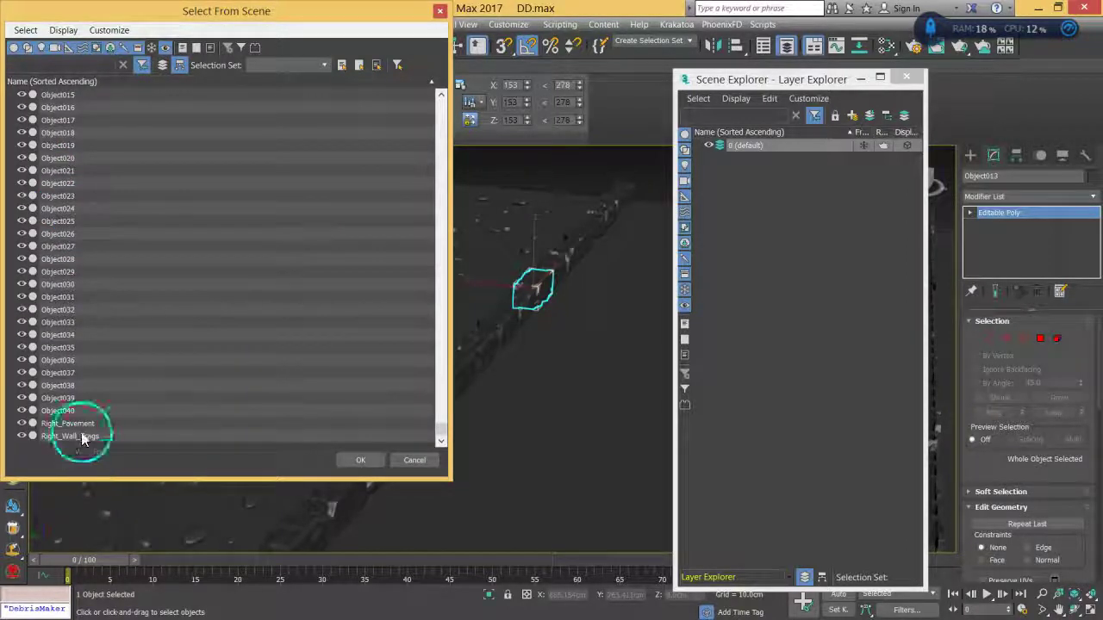
pyautogui.keyDown('shift'); pyautogui.click(65, 418); pyautogui.keyUp('shift')
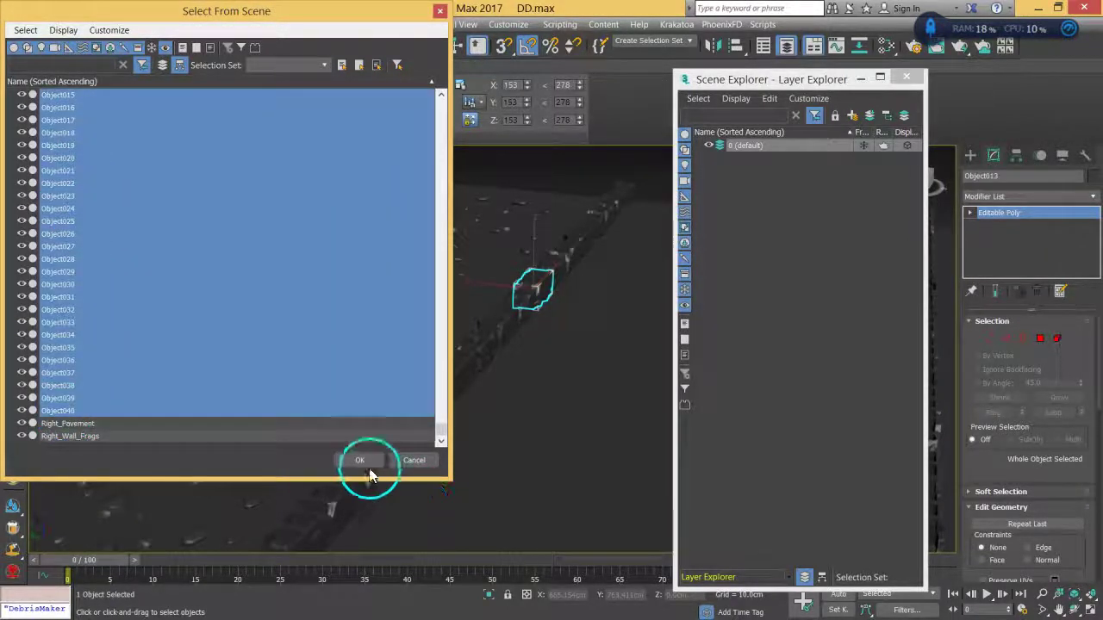
pyautogui.click(361, 459)
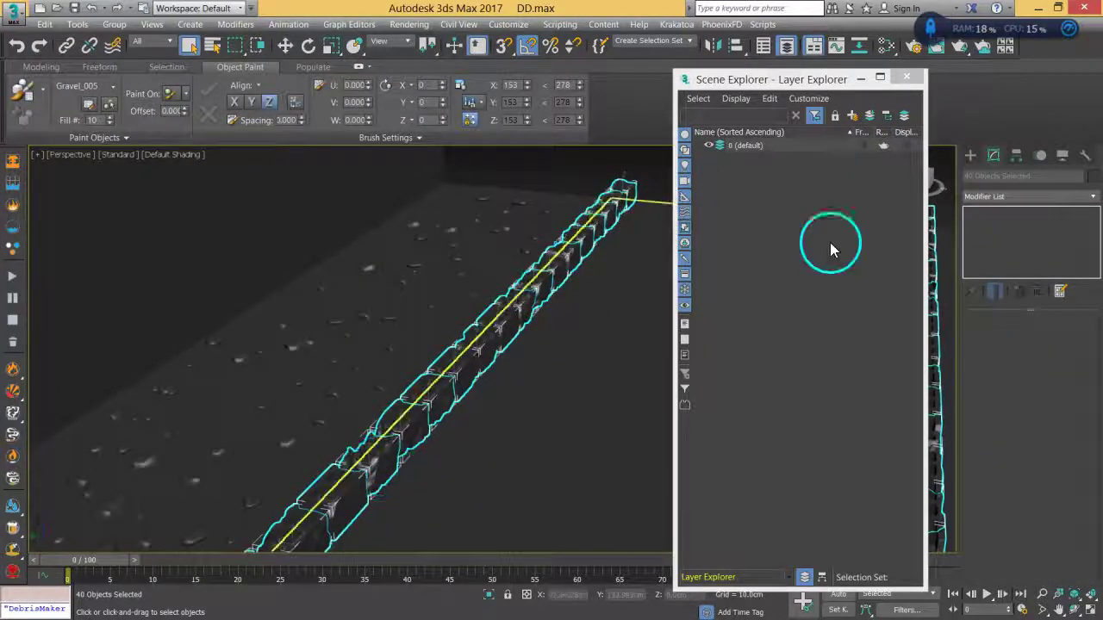
# Step: Create a new layer named Rocks and close the Layer Explorer
pyautogui.click(851, 117)
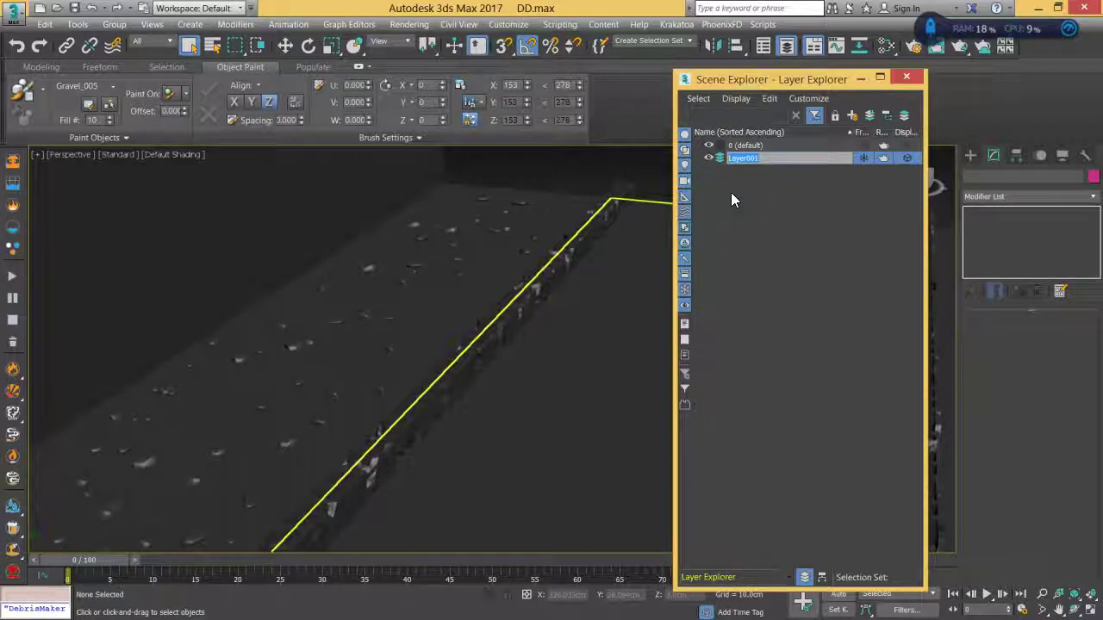
pyautogui.write('Rocks')
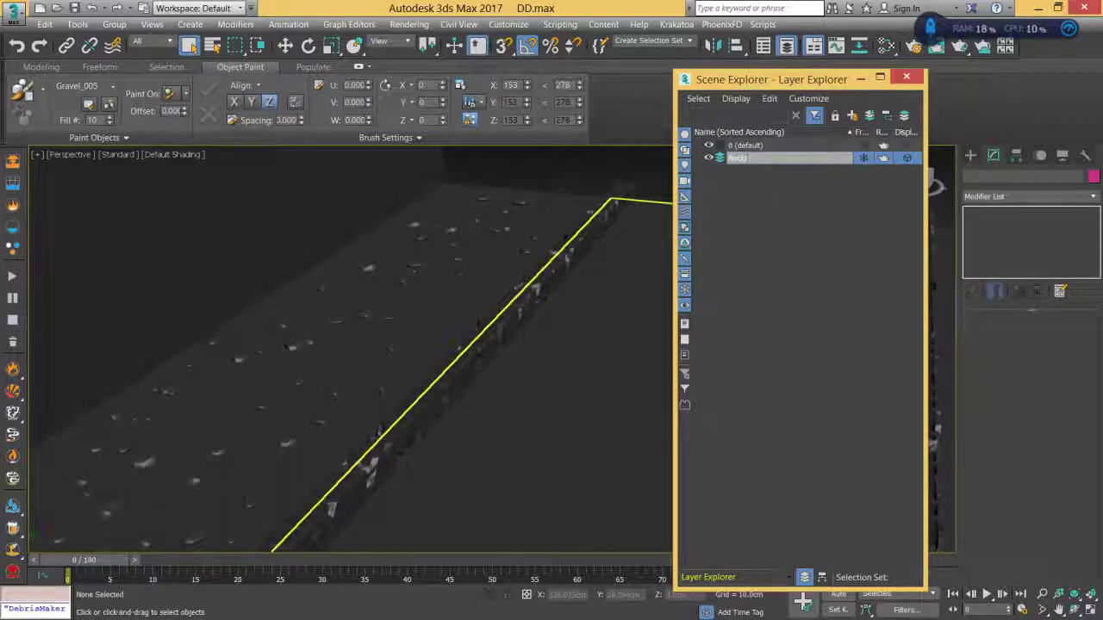
pyautogui.press('Return')
pyautogui.click(777, 226)
pyautogui.click(709, 158)
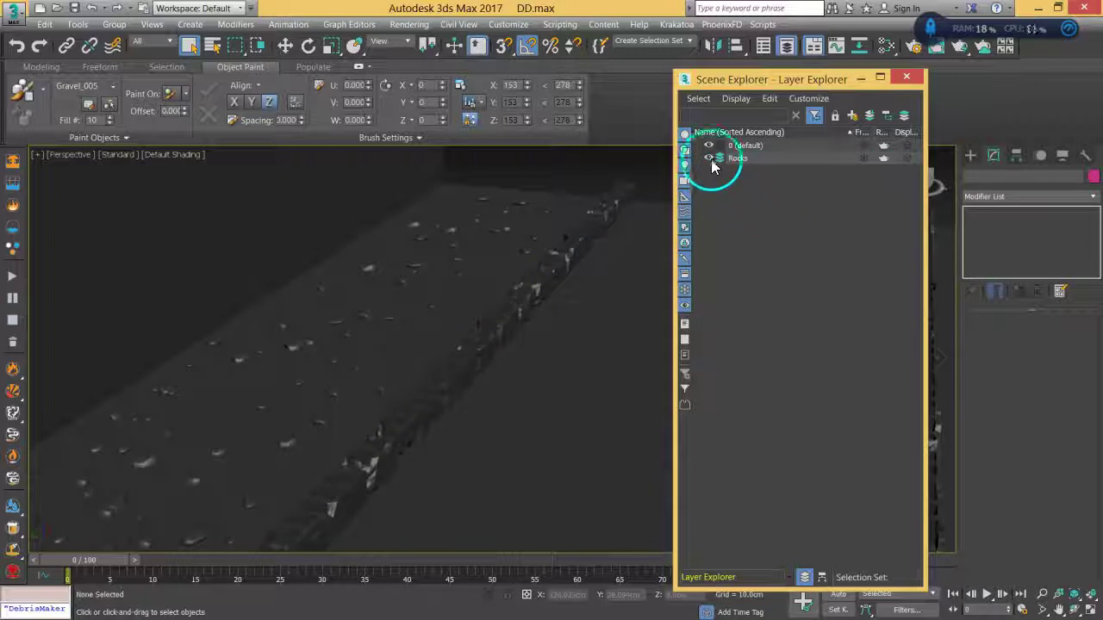
pyautogui.click(906, 76)
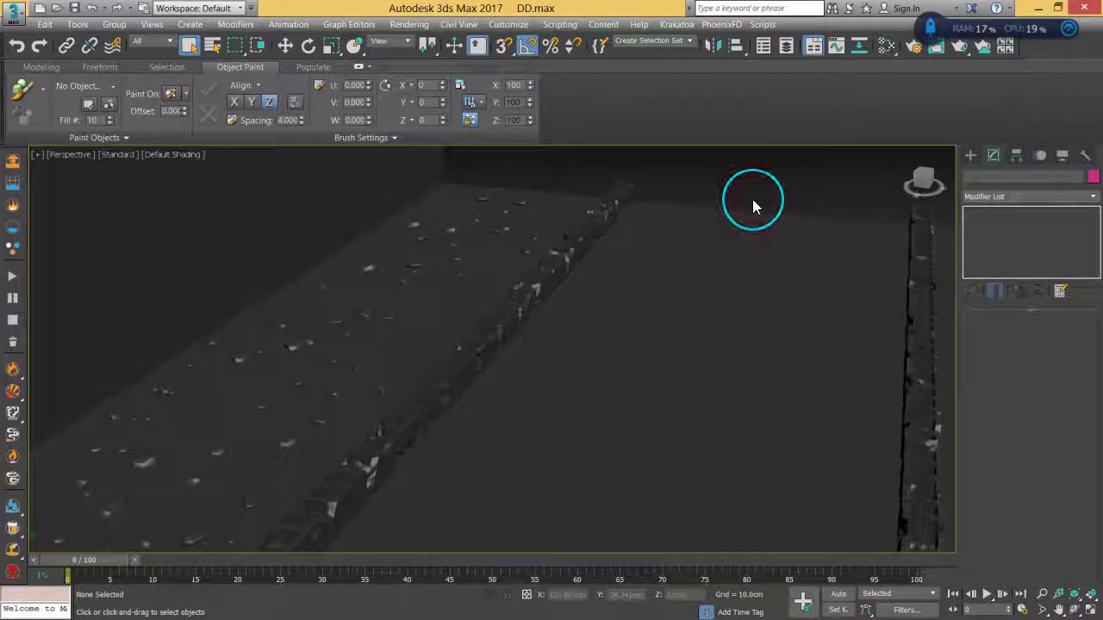
# Step: Display edged faces in the perspective view of the road and save the scene
pyautogui.keyDown('alt'); pyautogui.moveTo(721, 255); pyautogui.dragTo(663, 285, button='middle'); pyautogui.keyUp('alt')
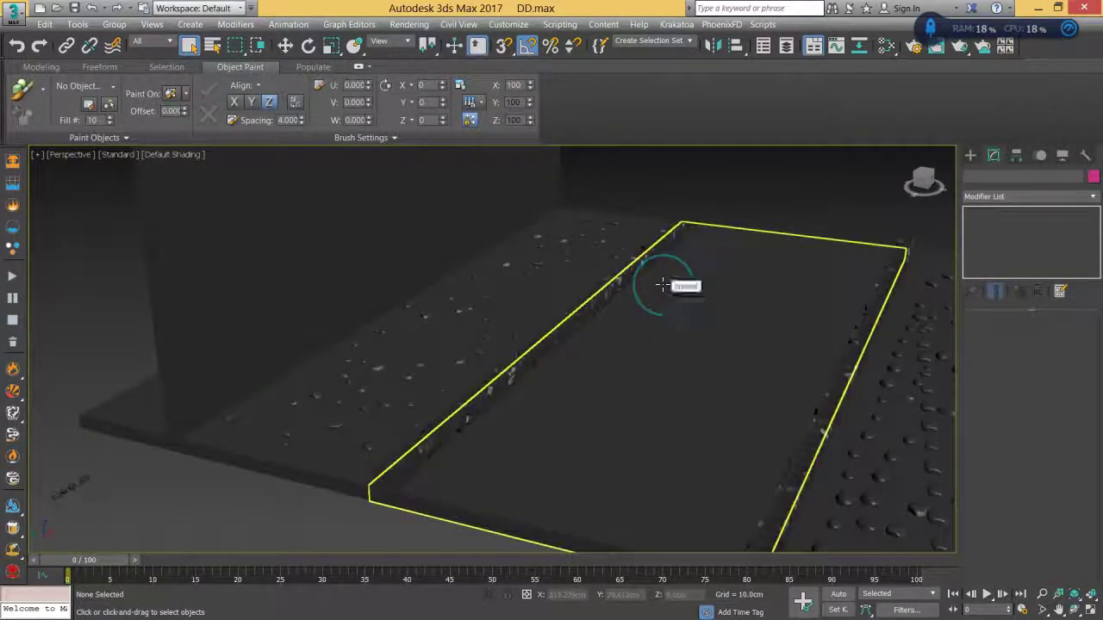
pyautogui.press('F4')
pyautogui.moveTo(738, 278)
pyautogui.mouseDown(button='middle')
pyautogui.moveTo(728, 297)
pyautogui.moveTo(738, 325)
pyautogui.moveTo(731, 313)
pyautogui.moveTo(751, 310)
pyautogui.moveTo(746, 319)
pyautogui.moveTo(704, 330)
pyautogui.mouseUp(button='middle')
pyautogui.keyDown('alt'); pyautogui.moveTo(655, 270); pyautogui.dragTo(676, 291, button='middle'); pyautogui.keyUp('alt')
pyautogui.moveTo(676, 292); pyautogui.dragTo(686, 291, button='middle')
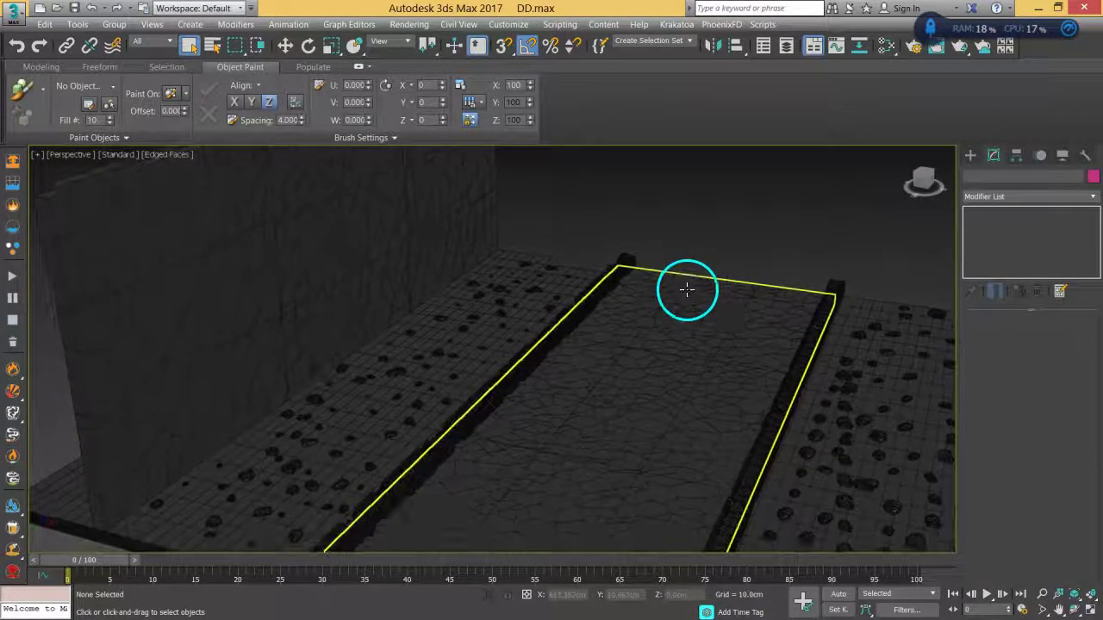
pyautogui.hotkey('ctrl', 's')
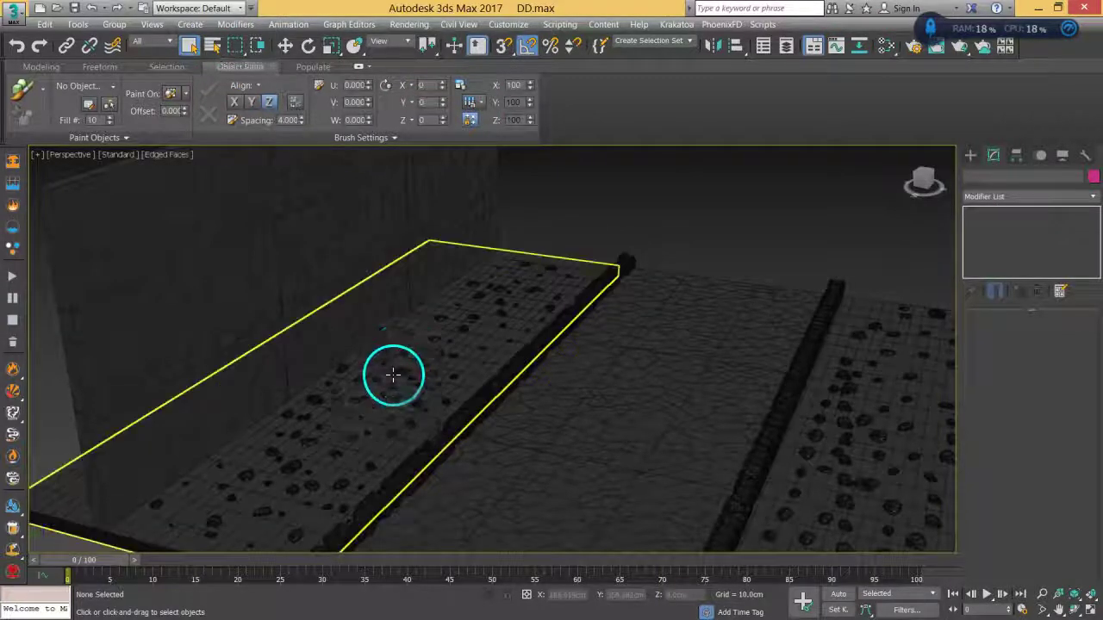
# Step: Select the left and right pavements together and store them as the named selection set Pavements_F
pyautogui.click(308, 234)
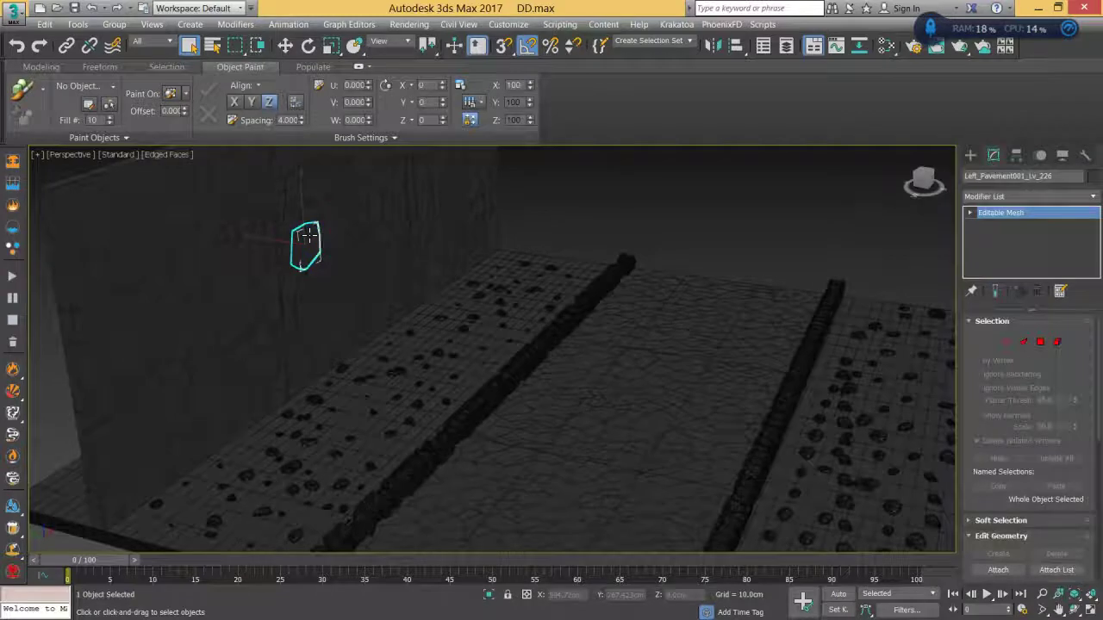
pyautogui.keyDown('alt'); pyautogui.moveTo(837, 362); pyautogui.dragTo(633, 356, button='middle'); pyautogui.keyUp('alt')
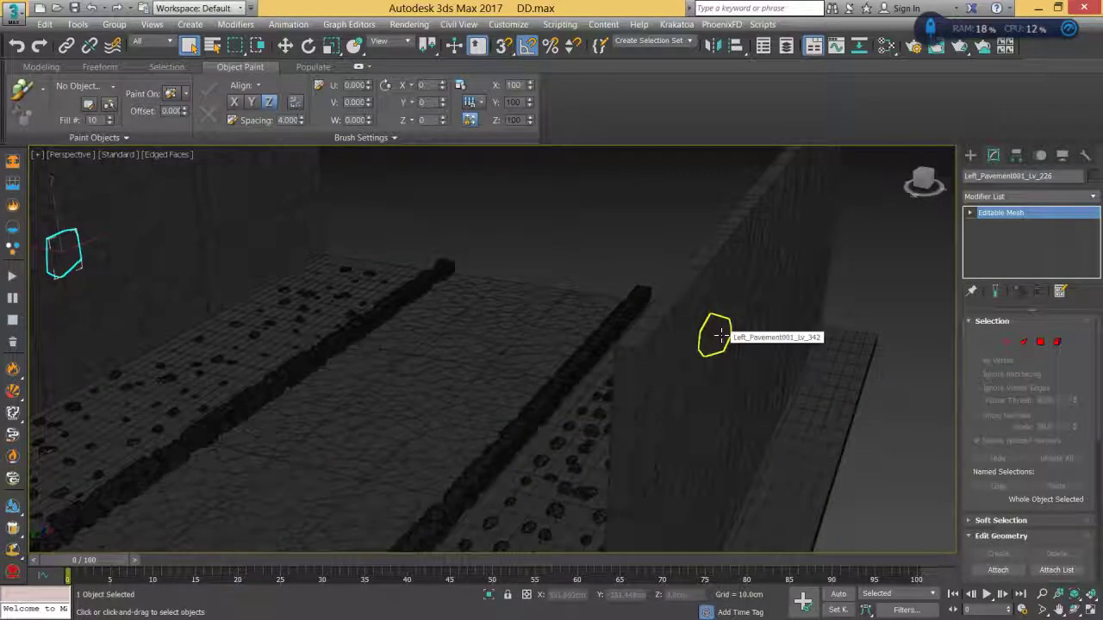
pyautogui.keyDown('alt'); pyautogui.moveTo(720, 336); pyautogui.dragTo(537, 336, button='middle'); pyautogui.keyUp('alt')
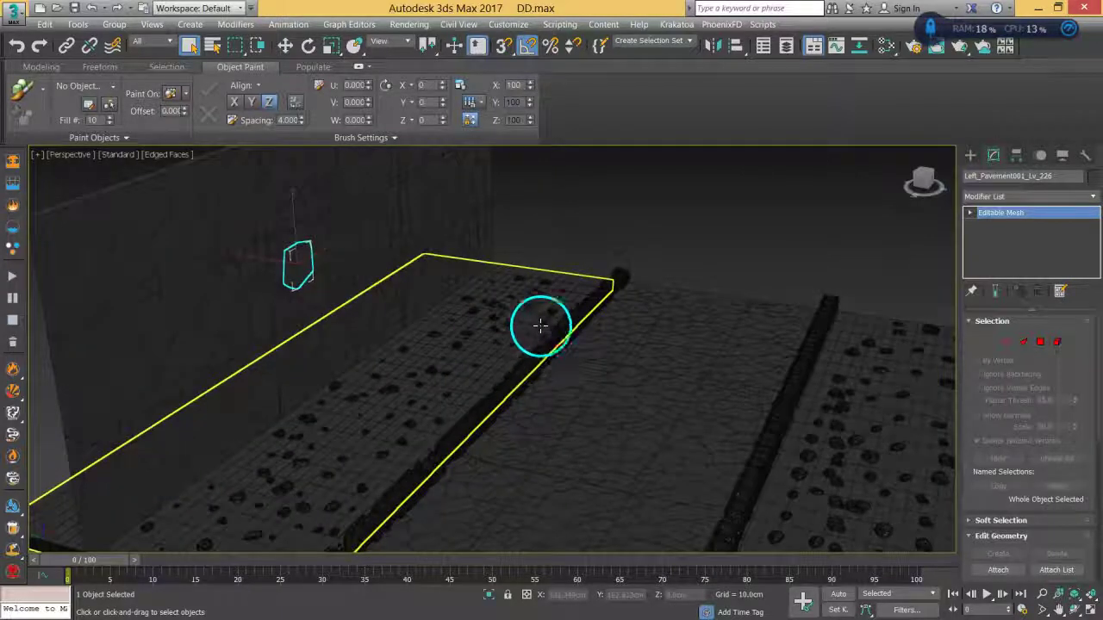
pyautogui.click(566, 297)
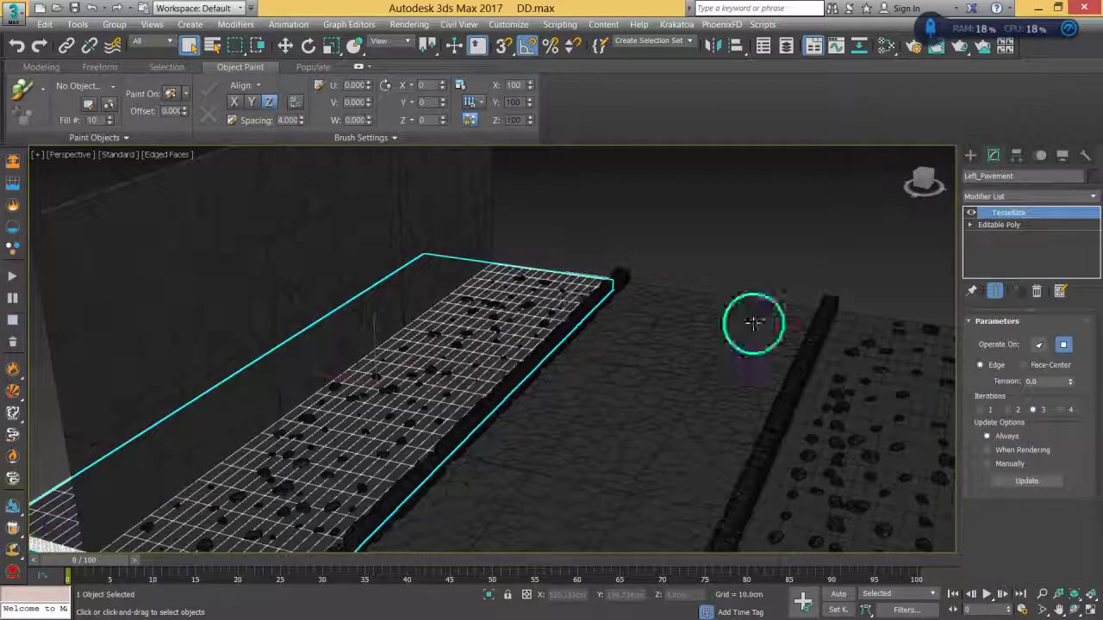
pyautogui.keyDown('ctrl'); pyautogui.click(858, 322); pyautogui.keyUp('ctrl')
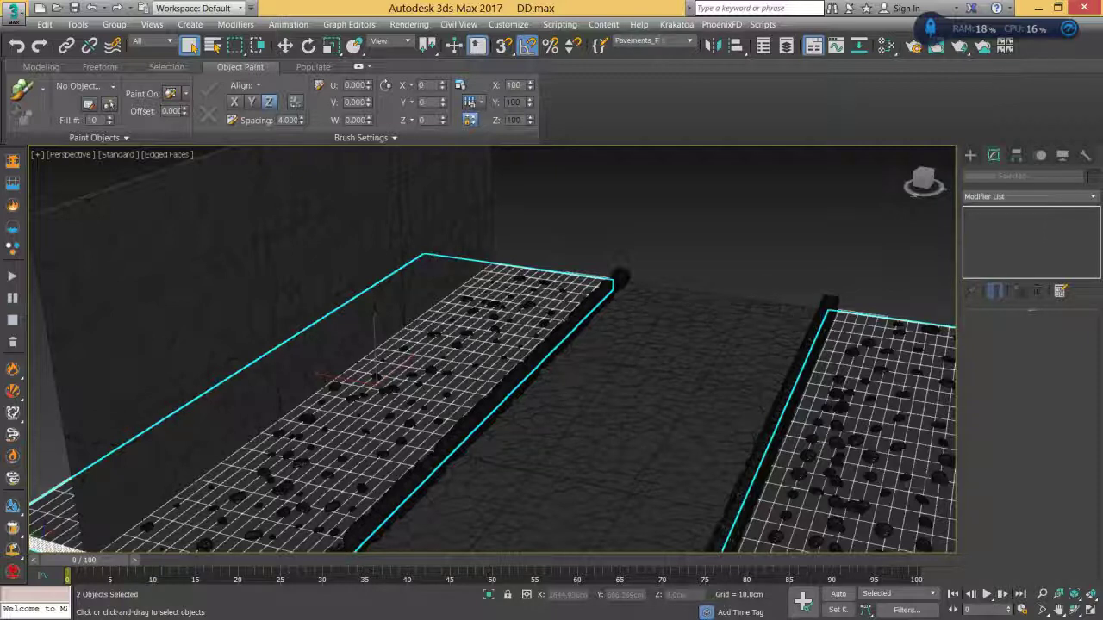
pyautogui.click(734, 216)
# Step: Check a gravel piece on the left pavement, clear the selection and open the scene's object selection list
pyautogui.click(530, 305)
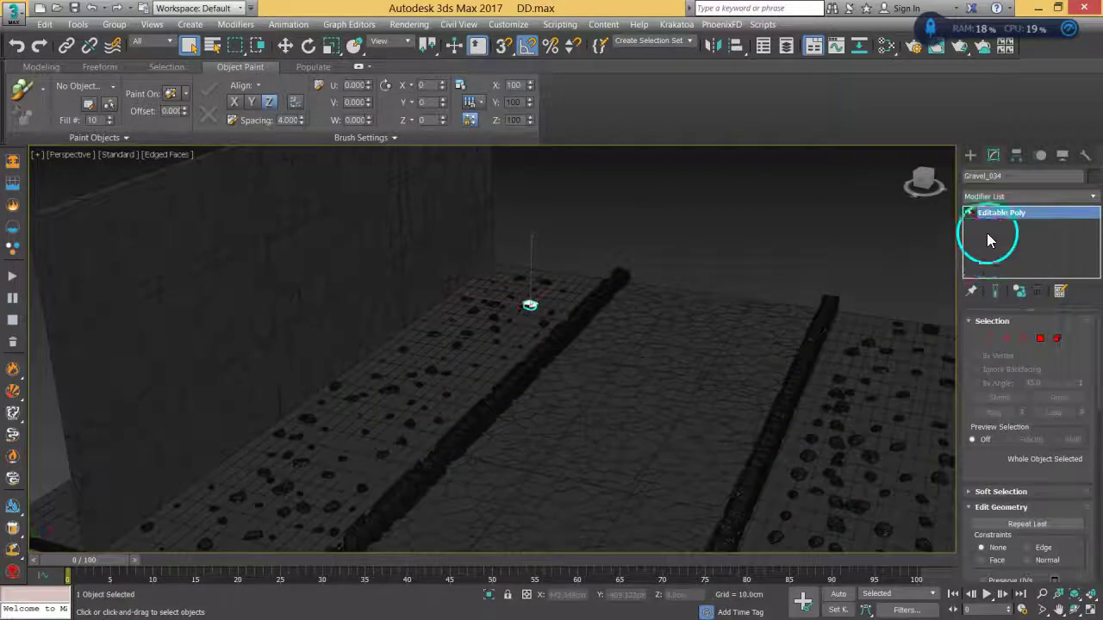
pyautogui.click(699, 244)
pyautogui.click(215, 48)
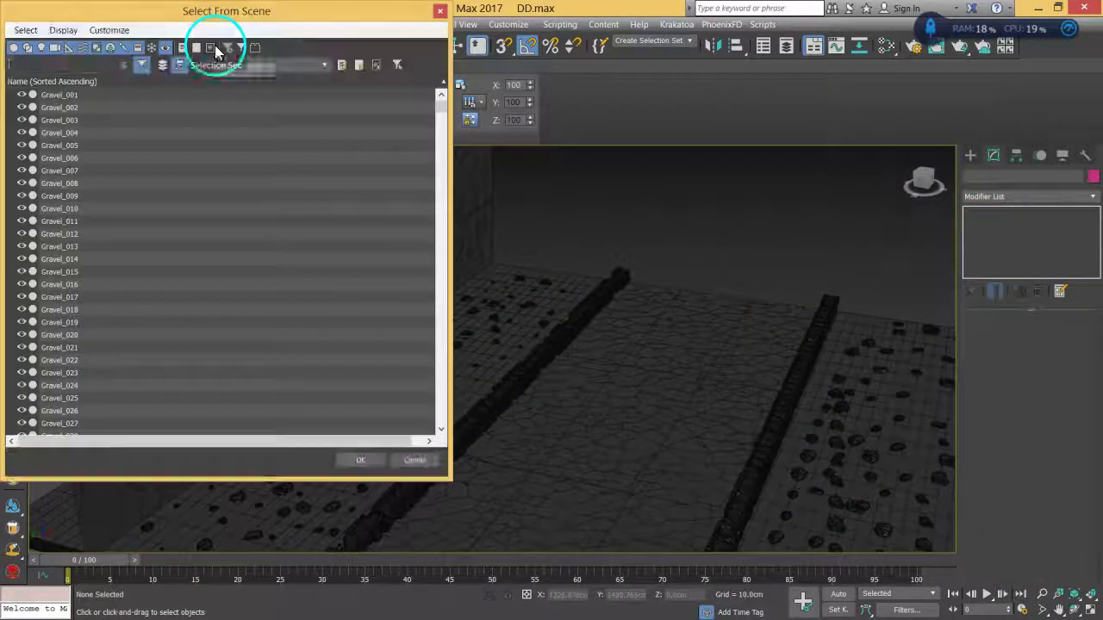
# Step: Try to select every object whose name starts with "Gravel" through the advanced search of the scene list
pyautogui.click(26, 30)
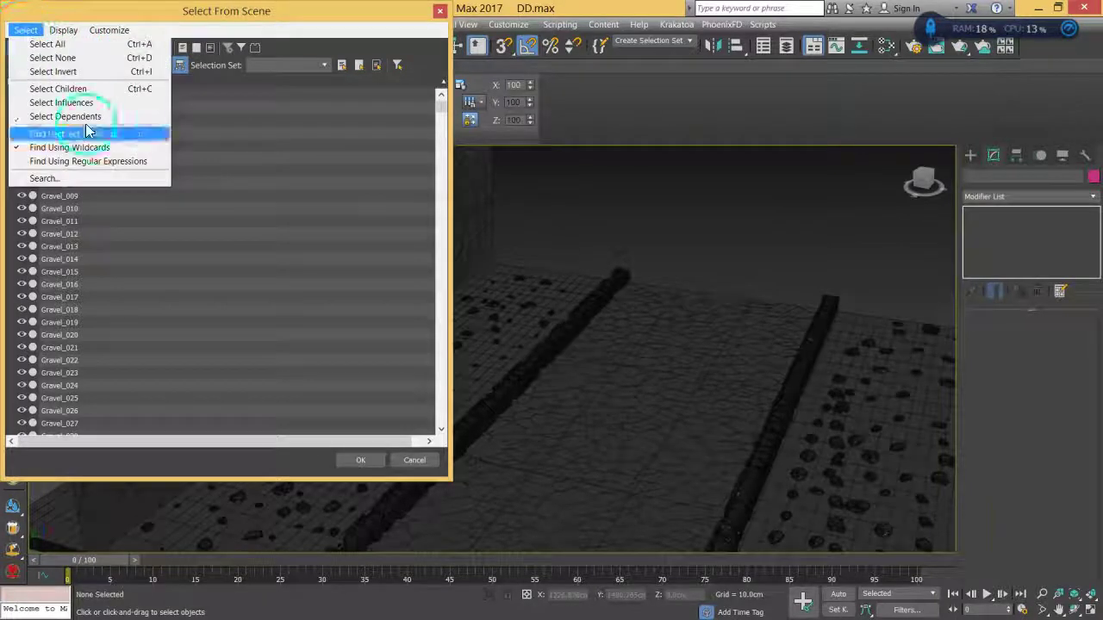
pyautogui.click(91, 175)
pyautogui.click(146, 131)
pyautogui.click(344, 102)
pyautogui.write('Gravel')
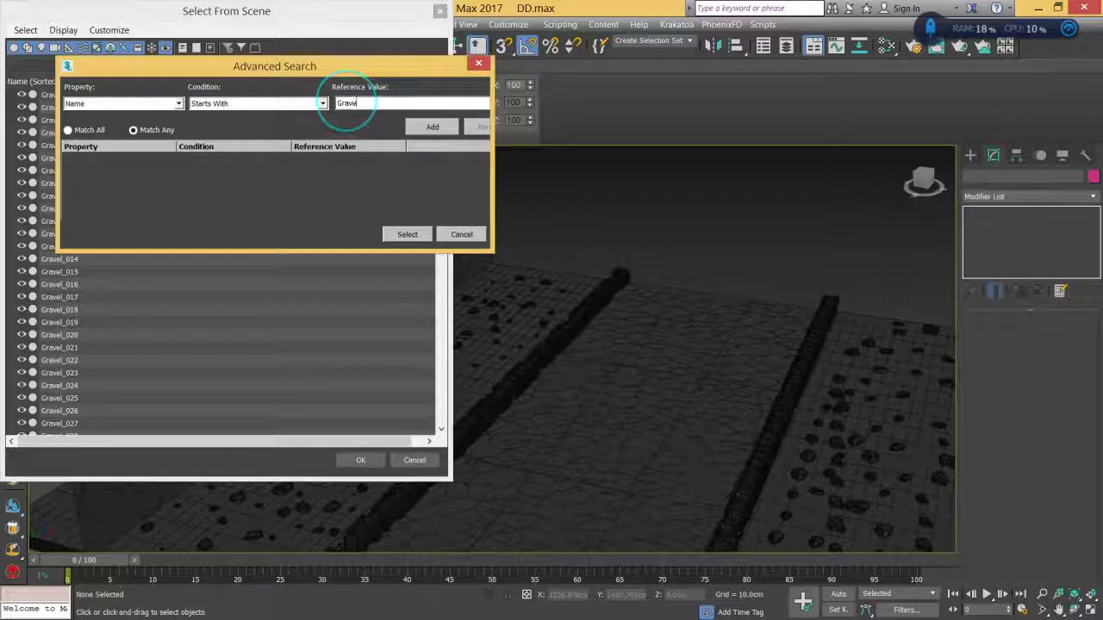
pyautogui.click(407, 235)
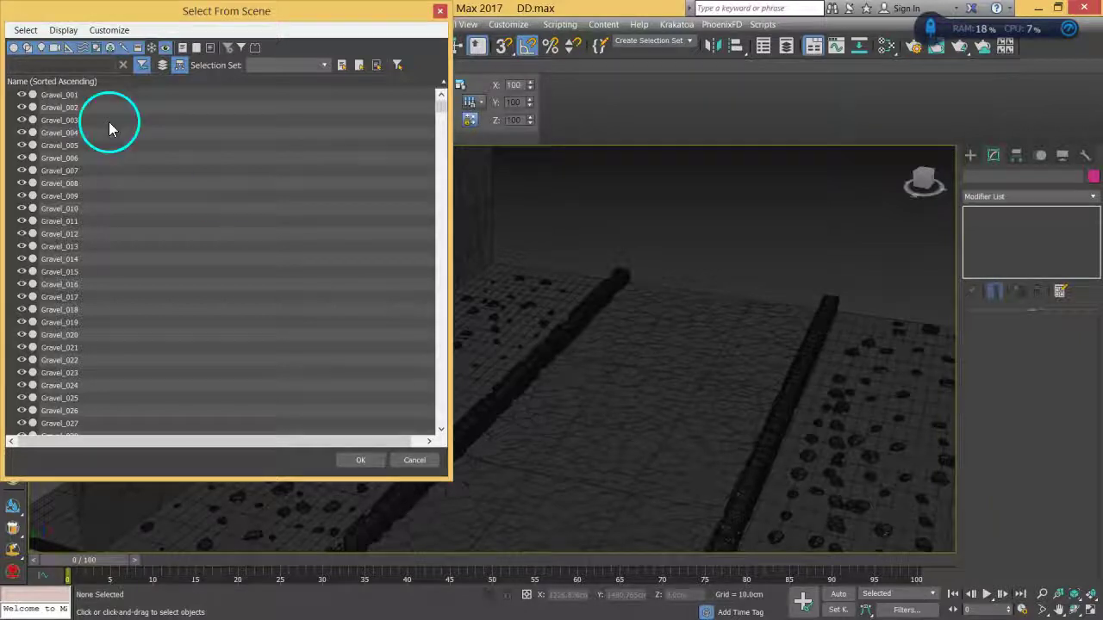
# Step: Find "gravel" in the scene list and select all gravel pieces from Gravel_001 to Gravel_205
pyautogui.write('gra')
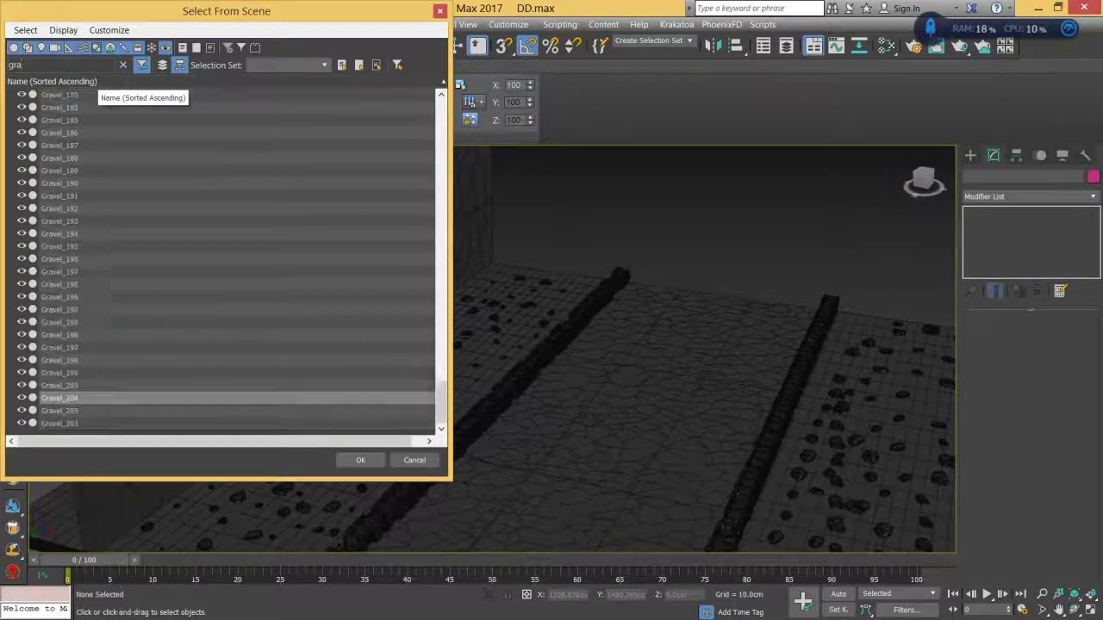
pyautogui.write('vel')
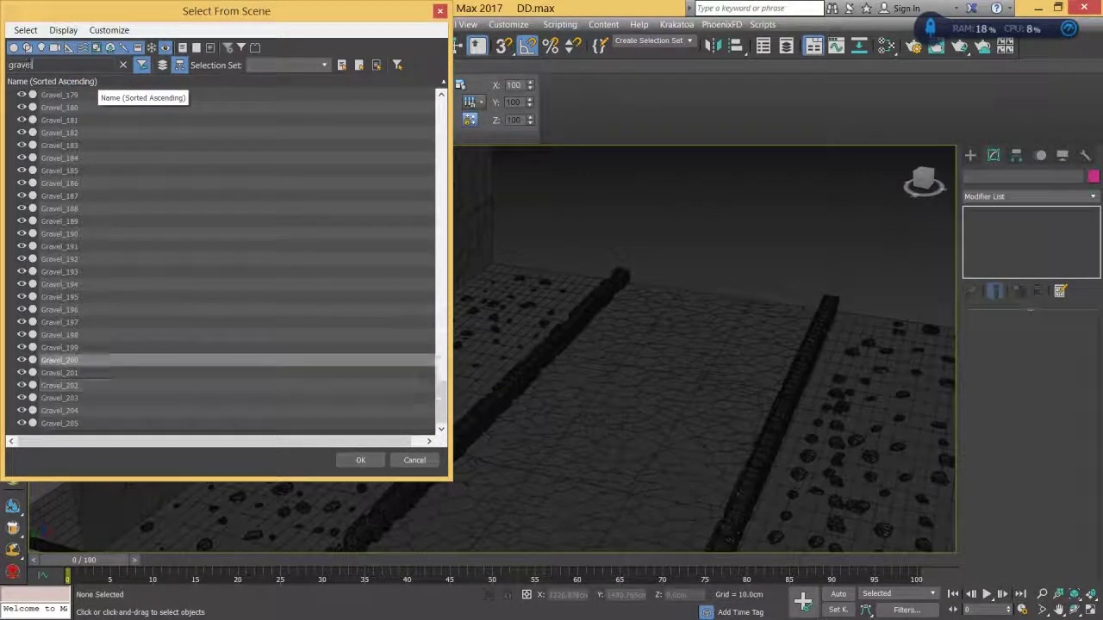
pyautogui.moveTo(438, 393); pyautogui.dragTo(473, 103)
pyautogui.click(275, 96)
pyautogui.moveTo(445, 138); pyautogui.dragTo(434, 423)
pyautogui.keyDown('shift'); pyautogui.click(94, 423); pyautogui.keyUp('shift')
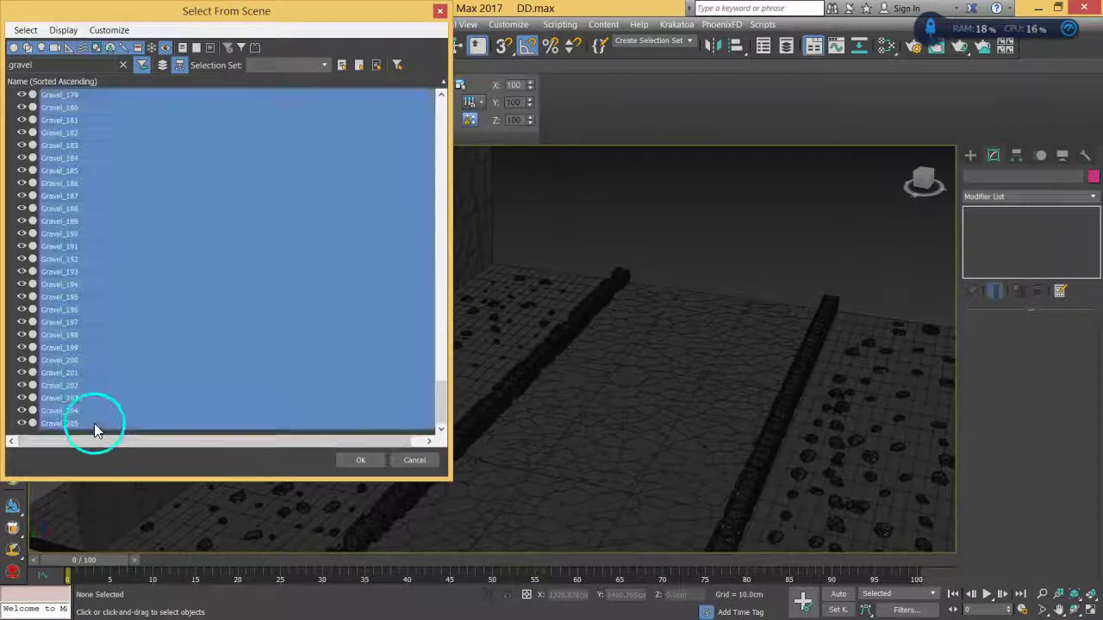
pyautogui.click(343, 463)
# Step: Store the selected gravel pieces as the named selection set Gravels and clear the selection
pyautogui.write('Gravels')
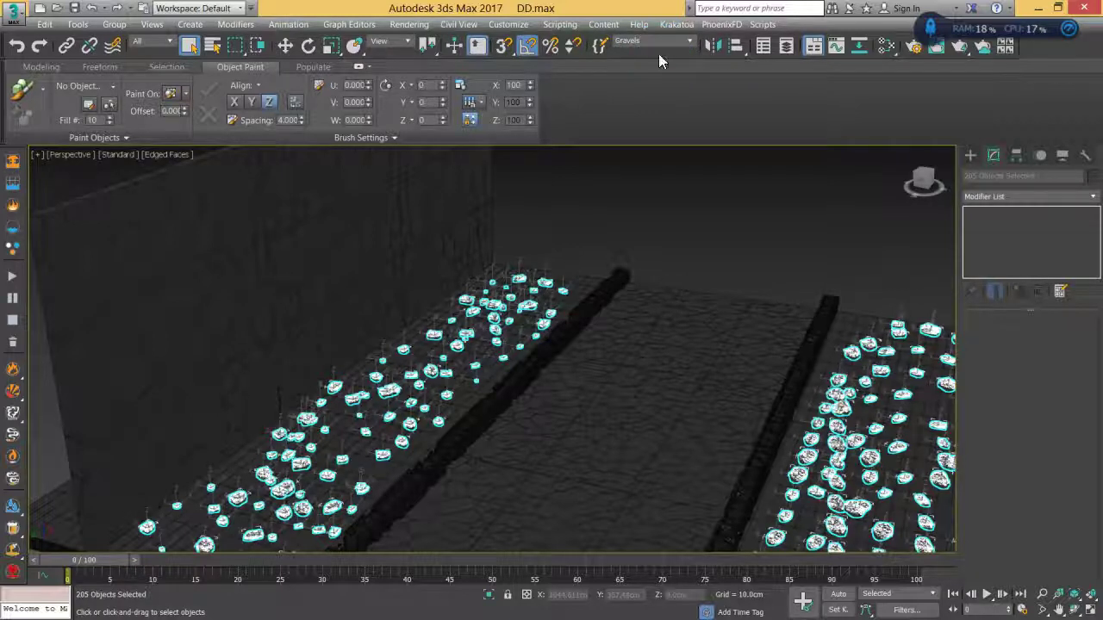
pyautogui.press('Return')
pyautogui.click(682, 232)
# Step: Try to select the rocks along both road edges by finding "object" in the scene list and selecting everything listed
pyautogui.click(580, 306)
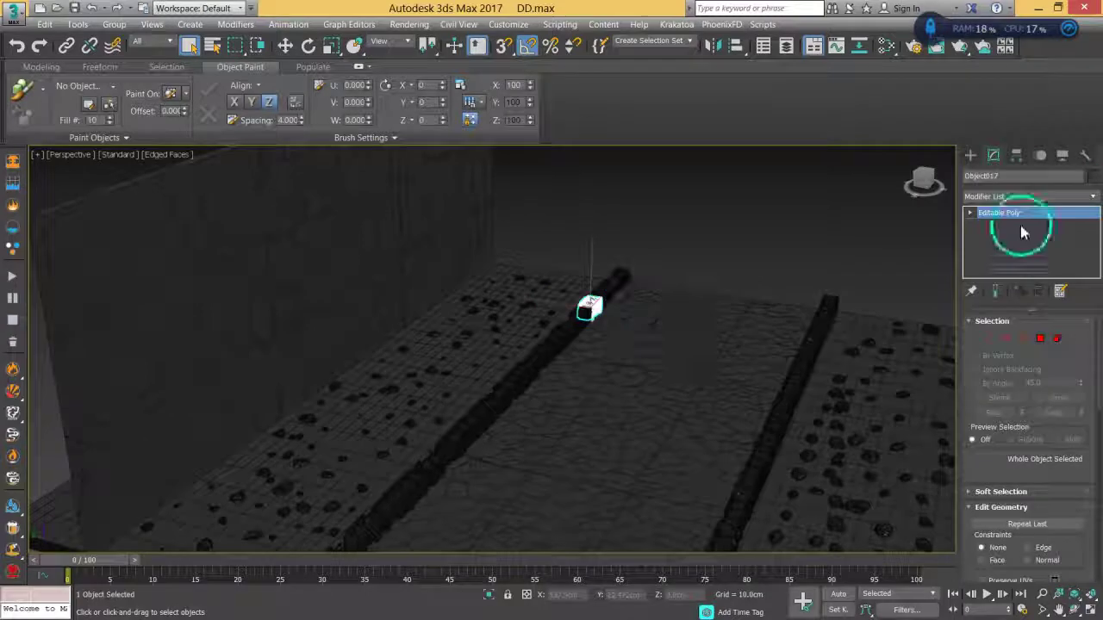
pyautogui.click(799, 231)
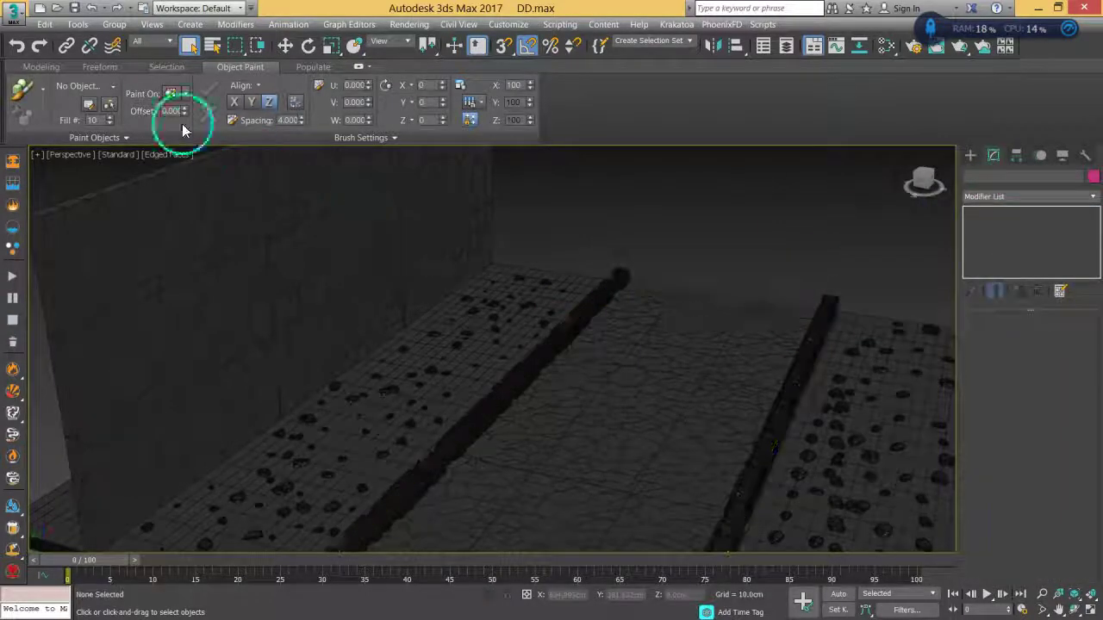
pyautogui.click(213, 46)
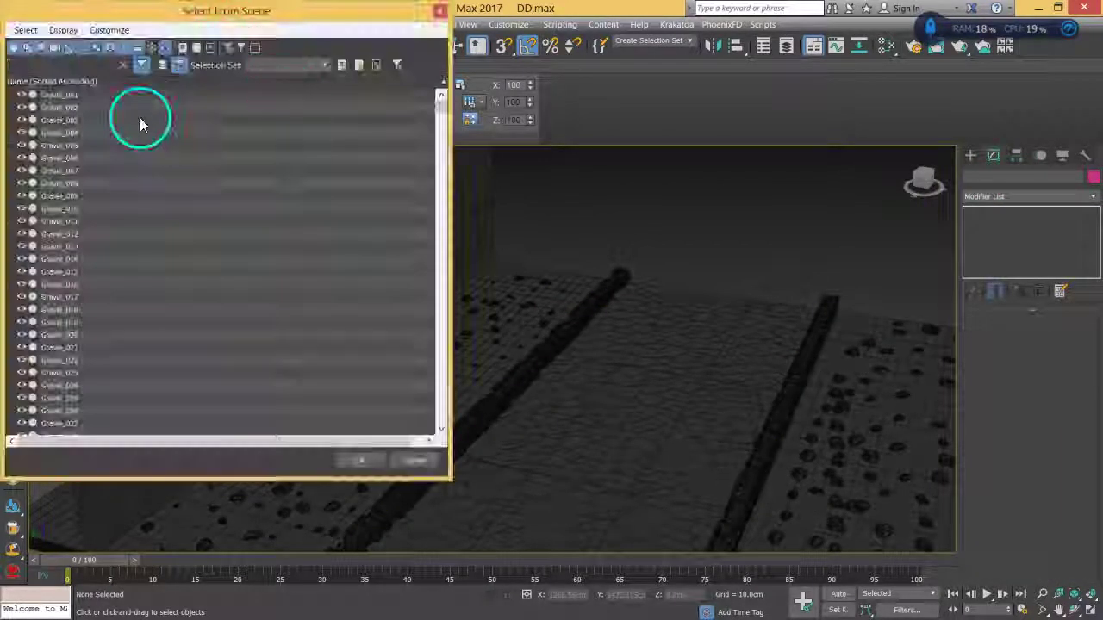
pyautogui.write('object')
pyautogui.click(68, 94)
pyautogui.hotkey('ctrl', 'a')
pyautogui.scroll(-4, 285, 192)
pyautogui.click(370, 460)
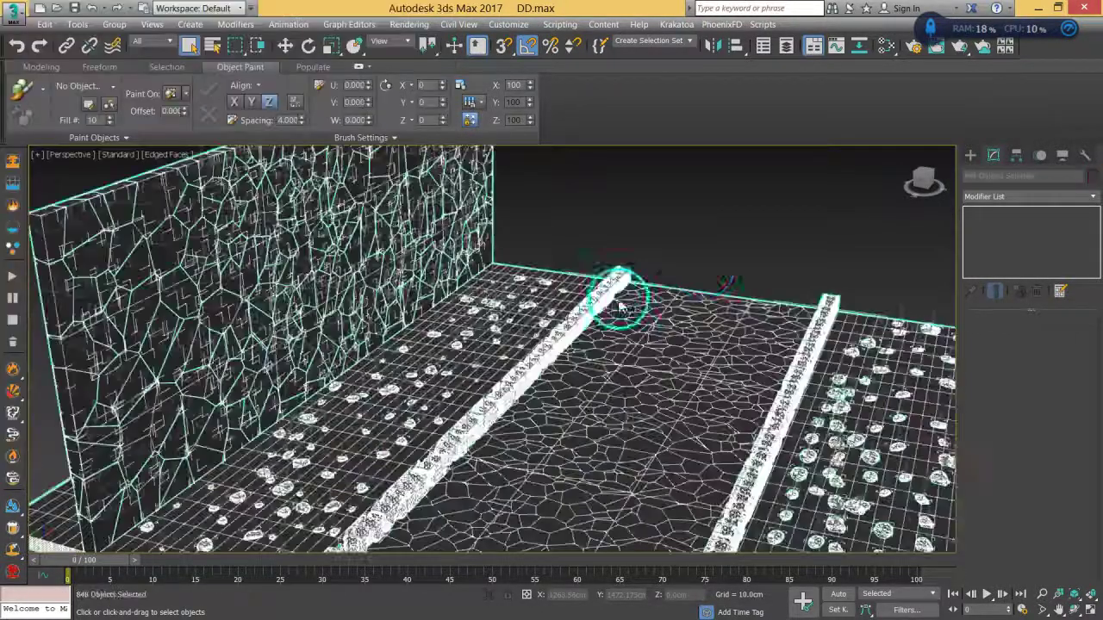
pyautogui.click(697, 226)
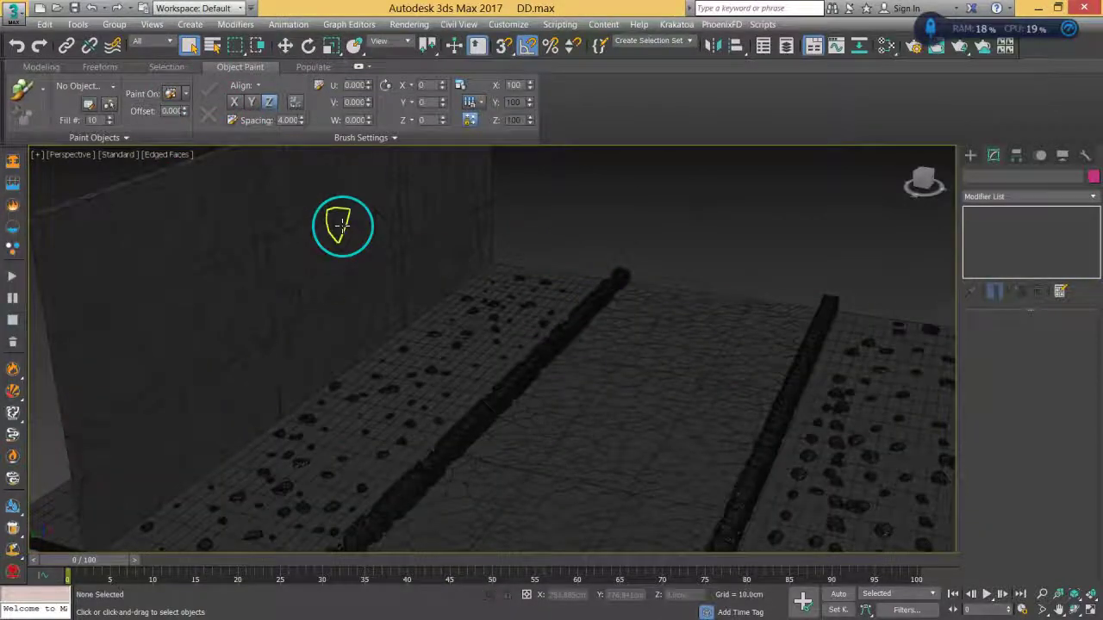
pyautogui.click(342, 225)
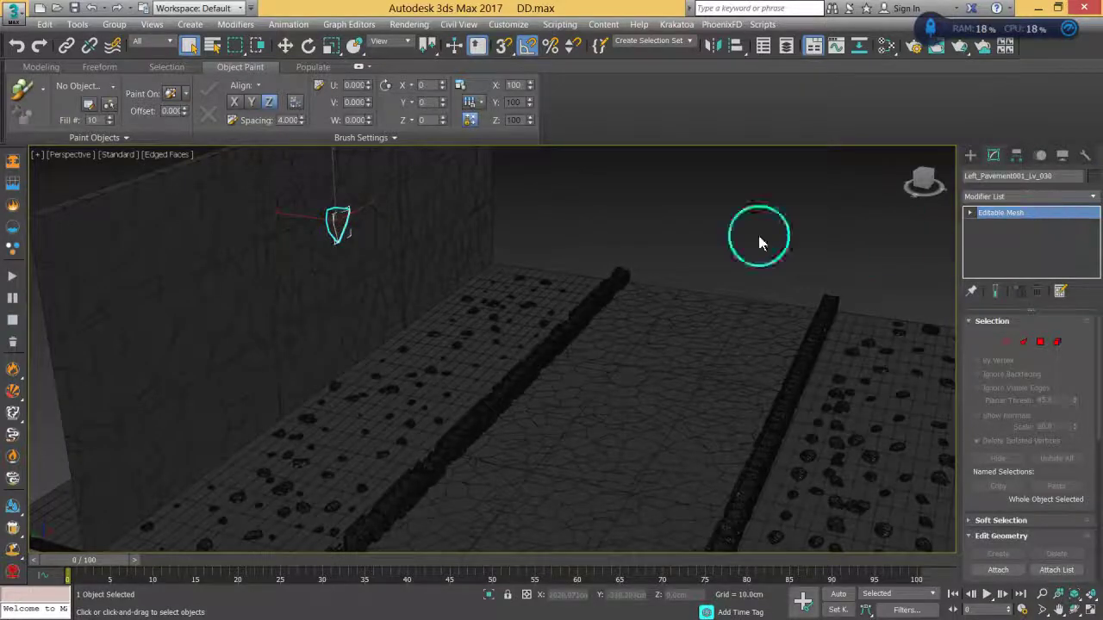
pyautogui.click(184, 172)
# Step: Select all Object-named rocks from the scene list and store them as the named selection set Pavement_Rocks
pyautogui.click(212, 44)
pyautogui.click(63, 69)
pyautogui.write('object')
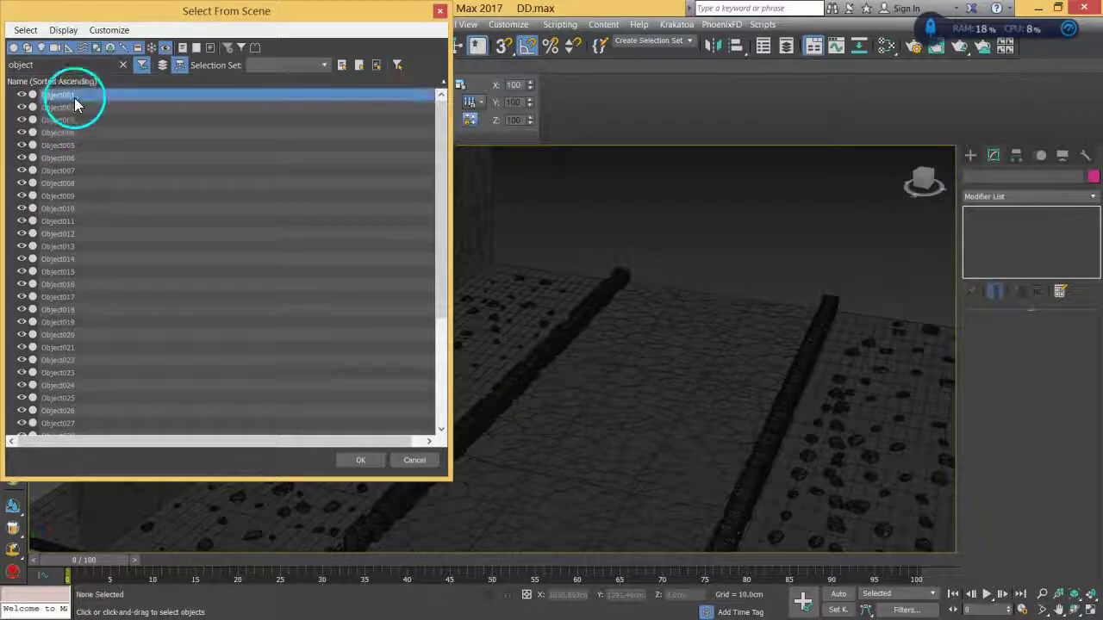
pyautogui.moveTo(443, 160); pyautogui.dragTo(443, 345)
pyautogui.hotkey('ctrl', 'a')
pyautogui.click(361, 460)
pyautogui.click(638, 41)
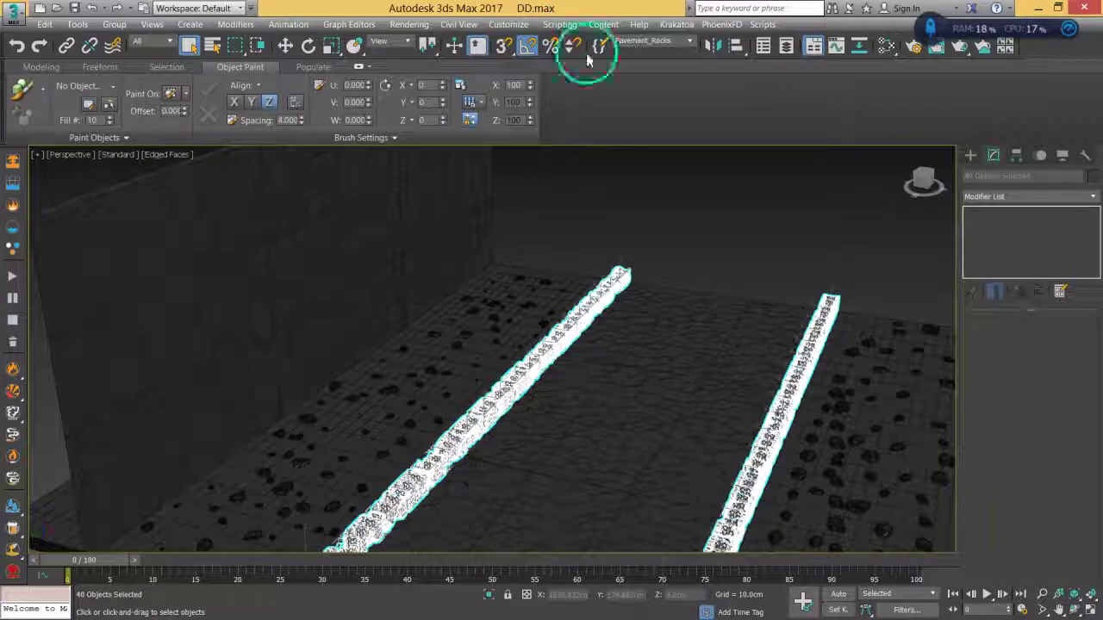
pyautogui.click(621, 184)
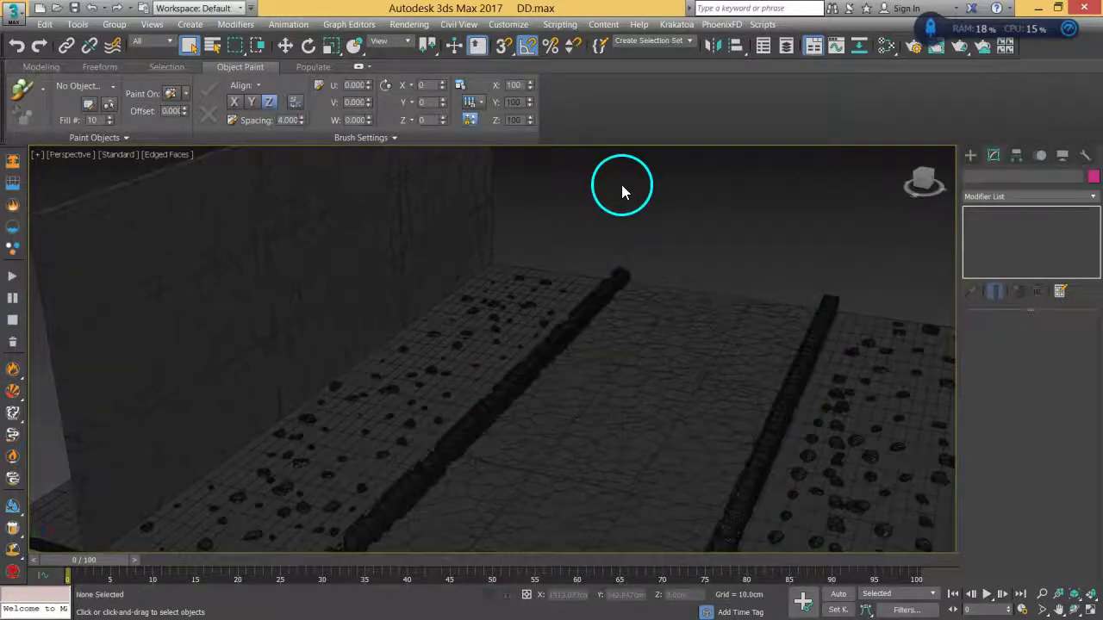
# Step: Explode the ground's RayFire Voronoi fragments into separate objects and store them as the named selection set GroundFrags
pyautogui.click(685, 332)
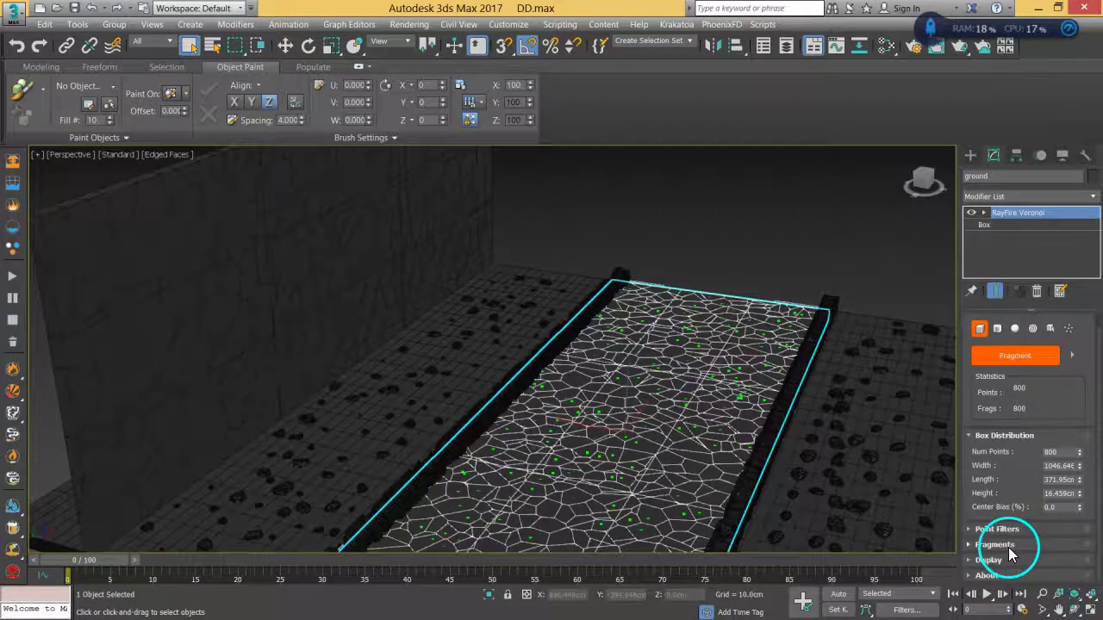
pyautogui.scroll(-5, 1008, 548)
pyautogui.scroll(-2, 1077, 546)
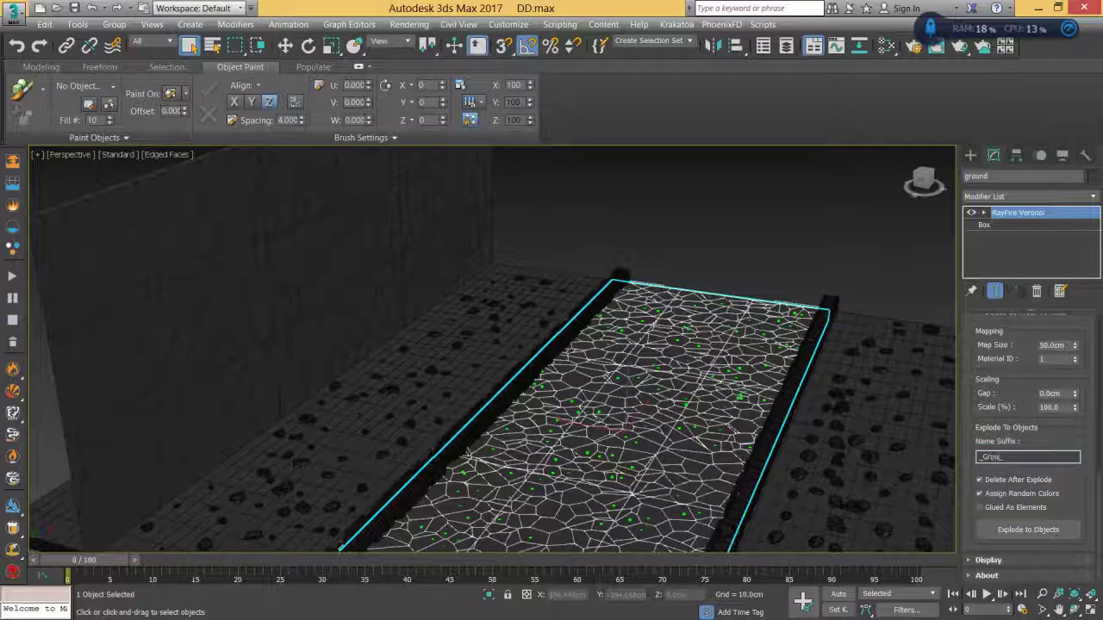
pyautogui.click(1010, 530)
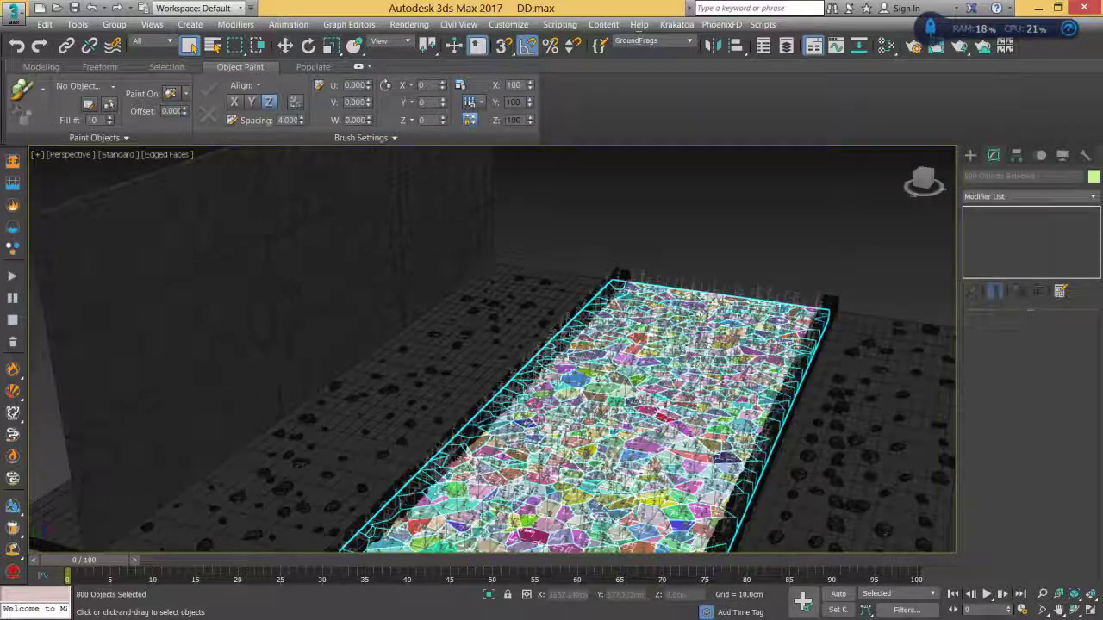
# Step: Accept random object colors for the ground fragments and clear the selection
pyautogui.click(1093, 175)
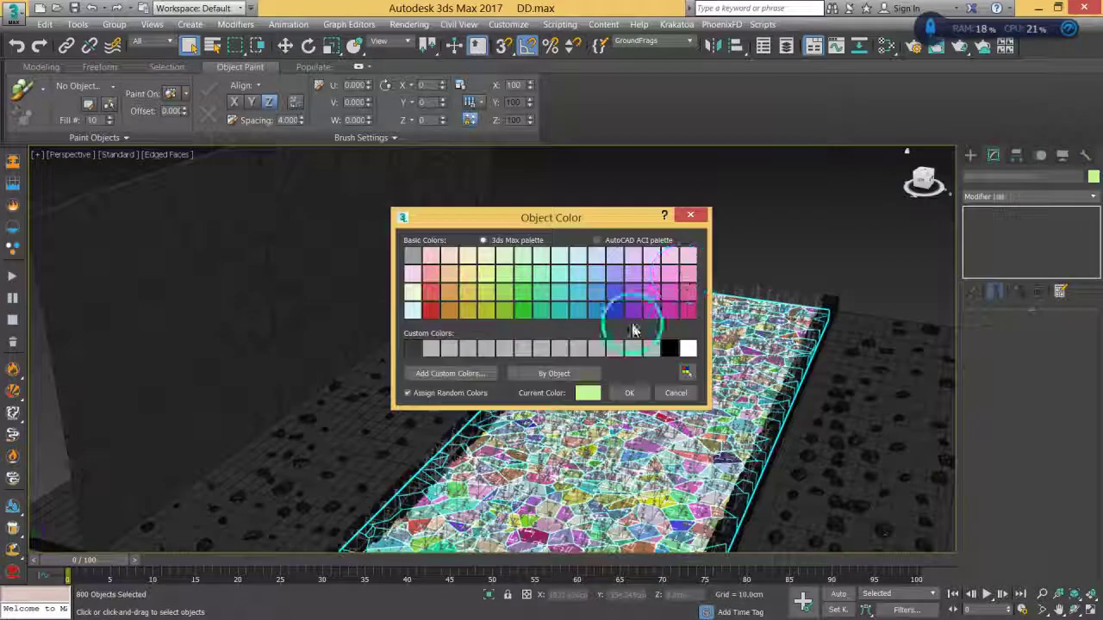
pyautogui.click(629, 392)
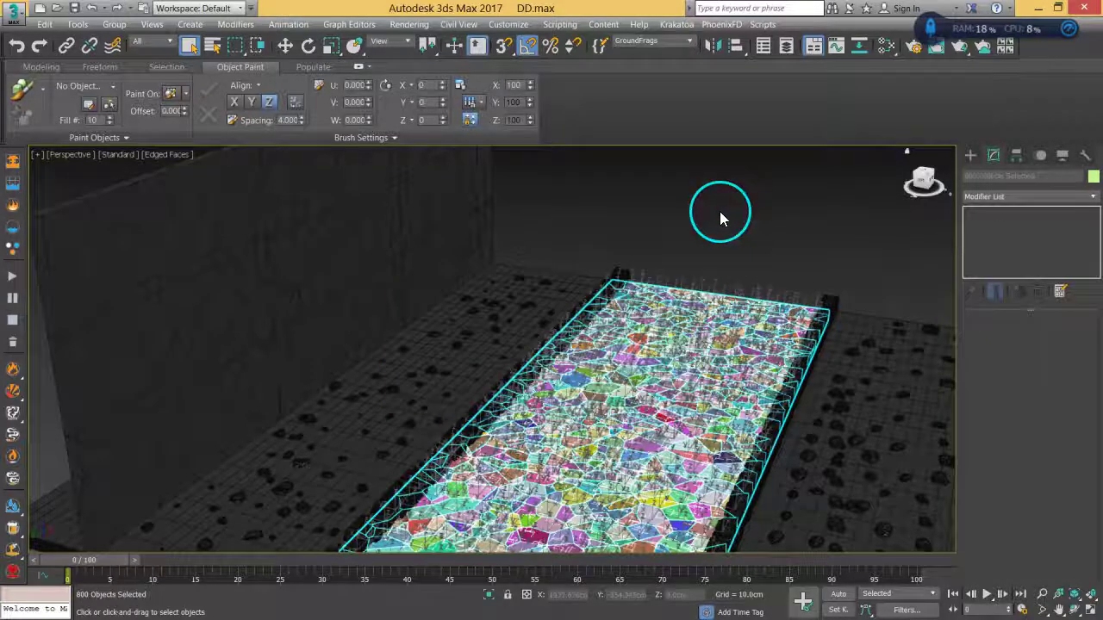
pyautogui.click(720, 247)
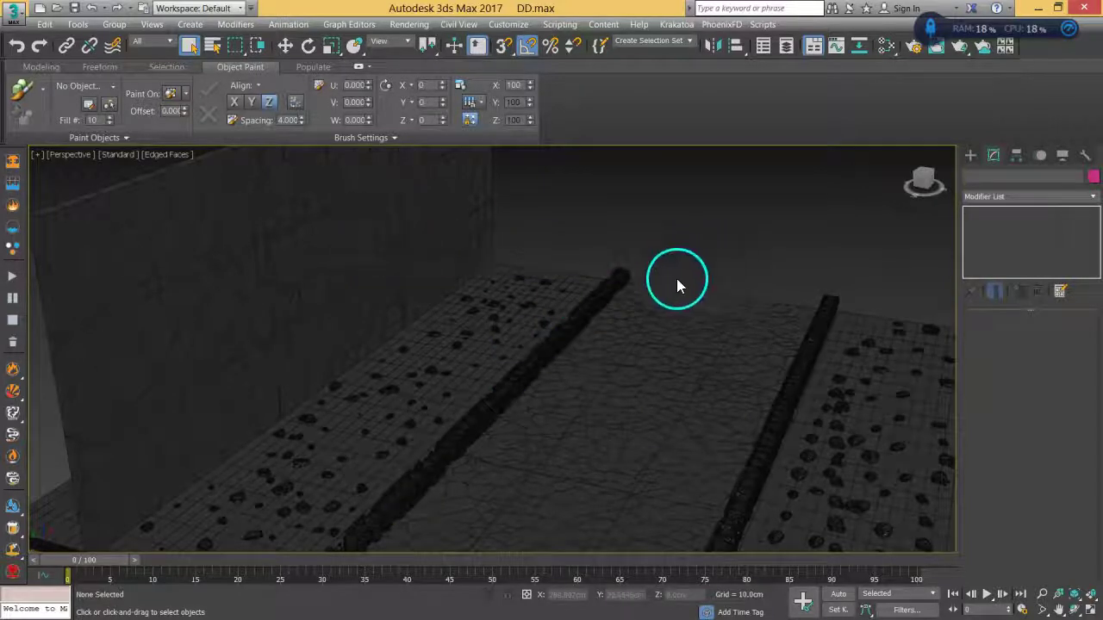
# Step: Review the list of named selection sets and hide the left pavement
pyautogui.click(689, 40)
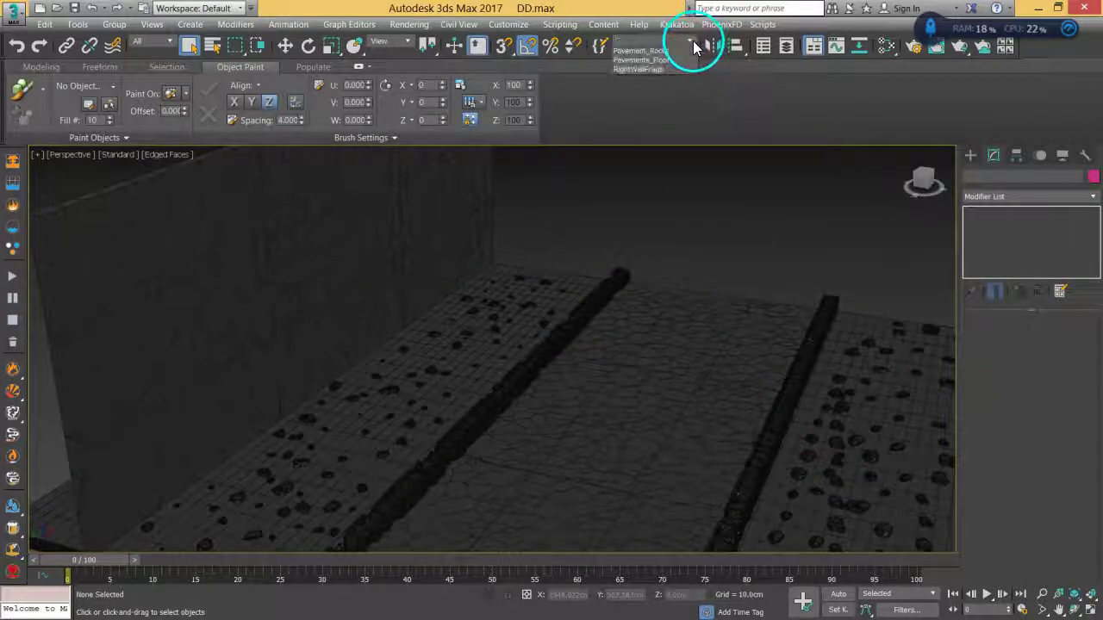
pyautogui.click(692, 41)
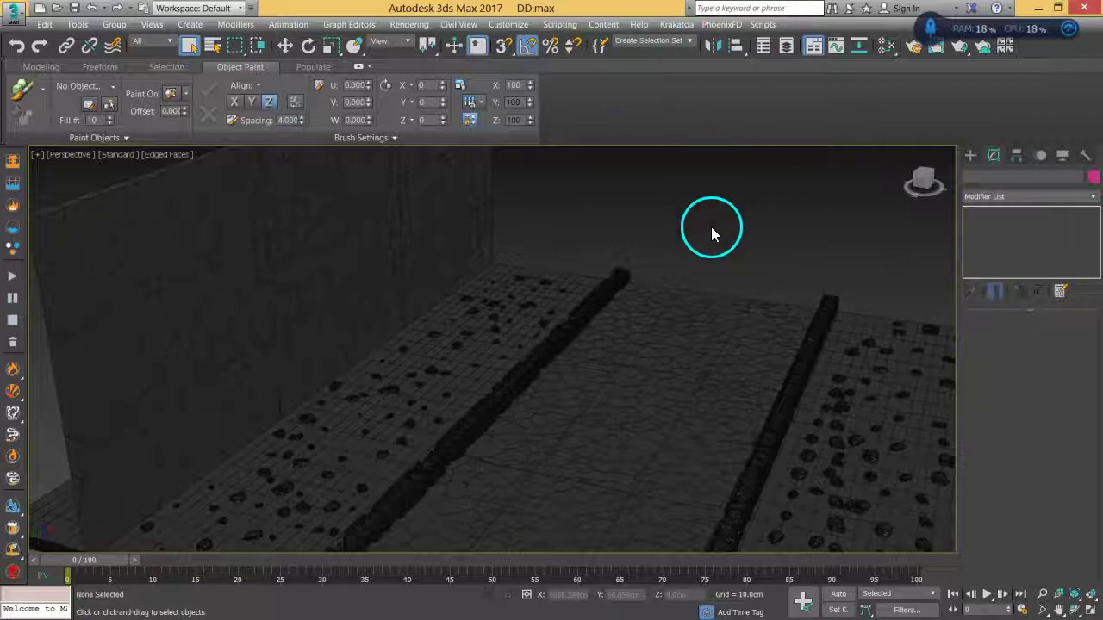
pyautogui.click(393, 244)
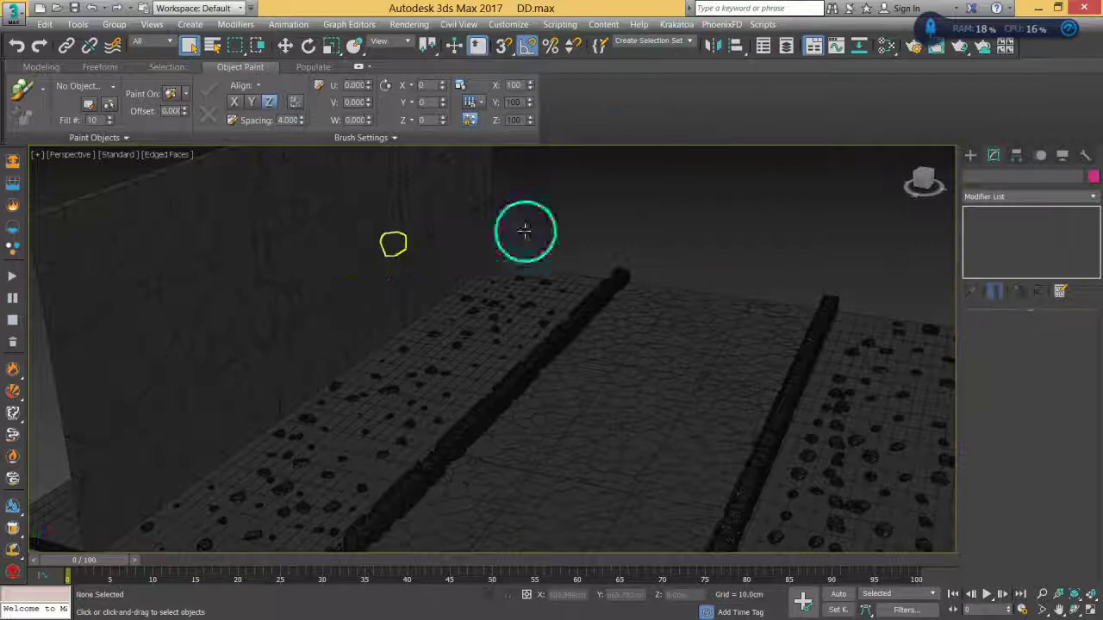
pyautogui.click(489, 351)
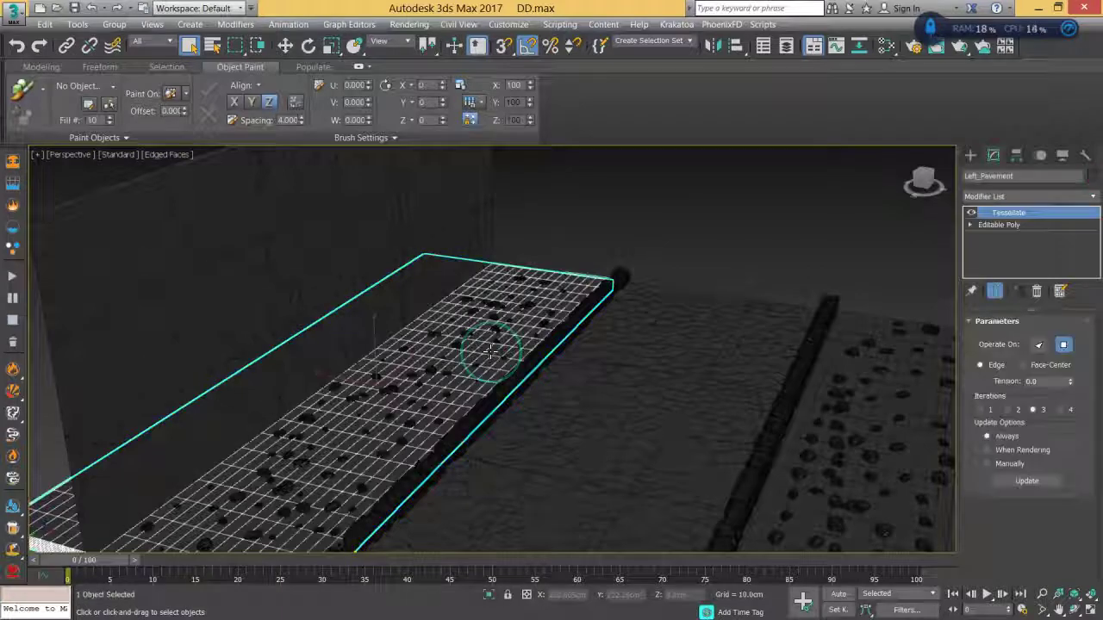
pyautogui.rightClick(490, 351)
pyautogui.click(545, 291)
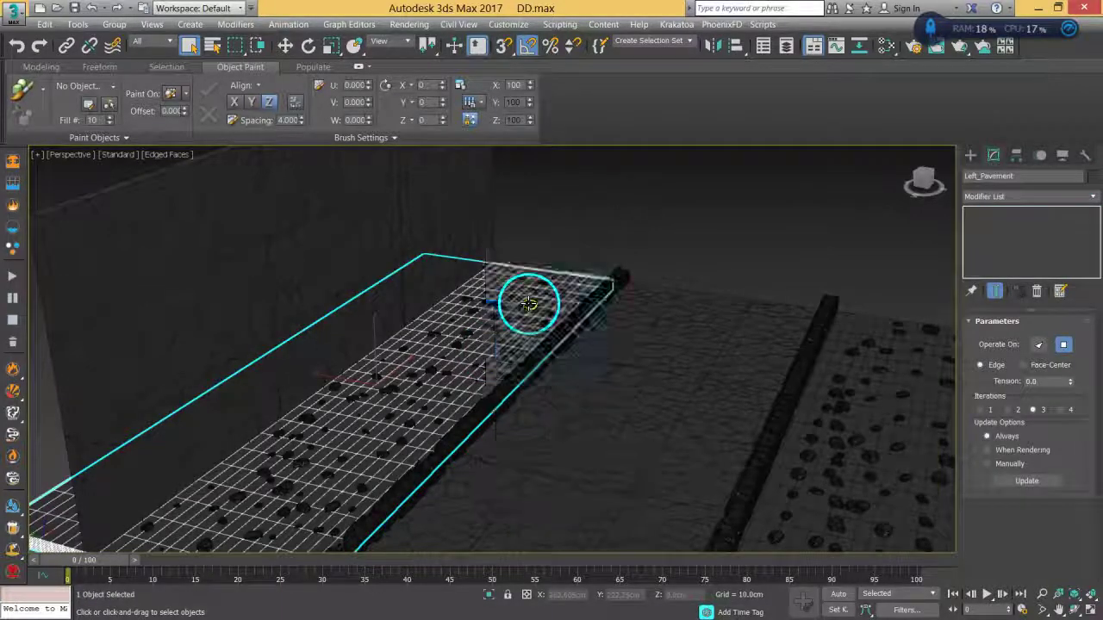
# Step: Select all gravel pieces through the Gravels selection set and hide them
pyautogui.click(689, 41)
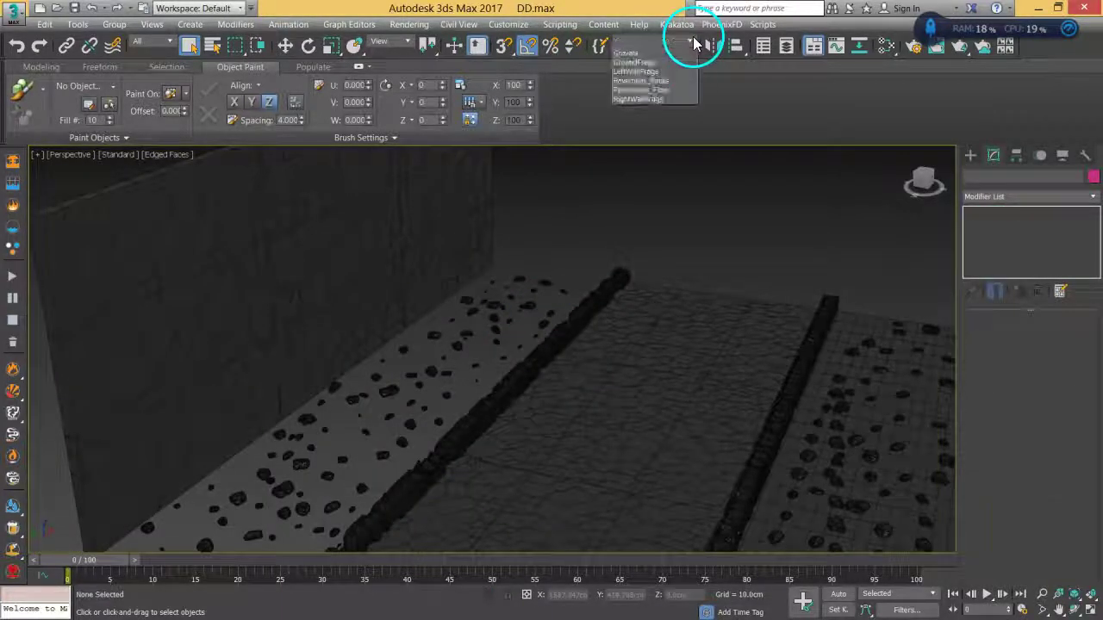
pyautogui.click(656, 84)
pyautogui.rightClick(527, 313)
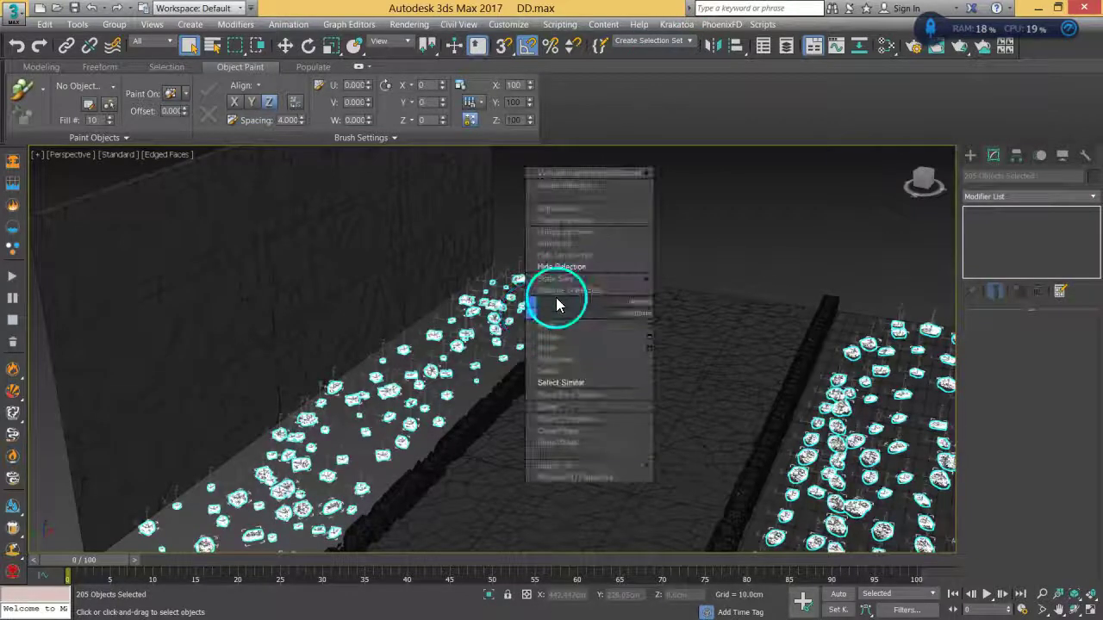
pyautogui.click(547, 274)
# Step: Select all fragments of the left wall that stands apart from the road
pyautogui.moveTo(548, 285); pyautogui.dragTo(763, 216, button='middle')
pyautogui.moveTo(808, 173); pyautogui.dragTo(360, 409)
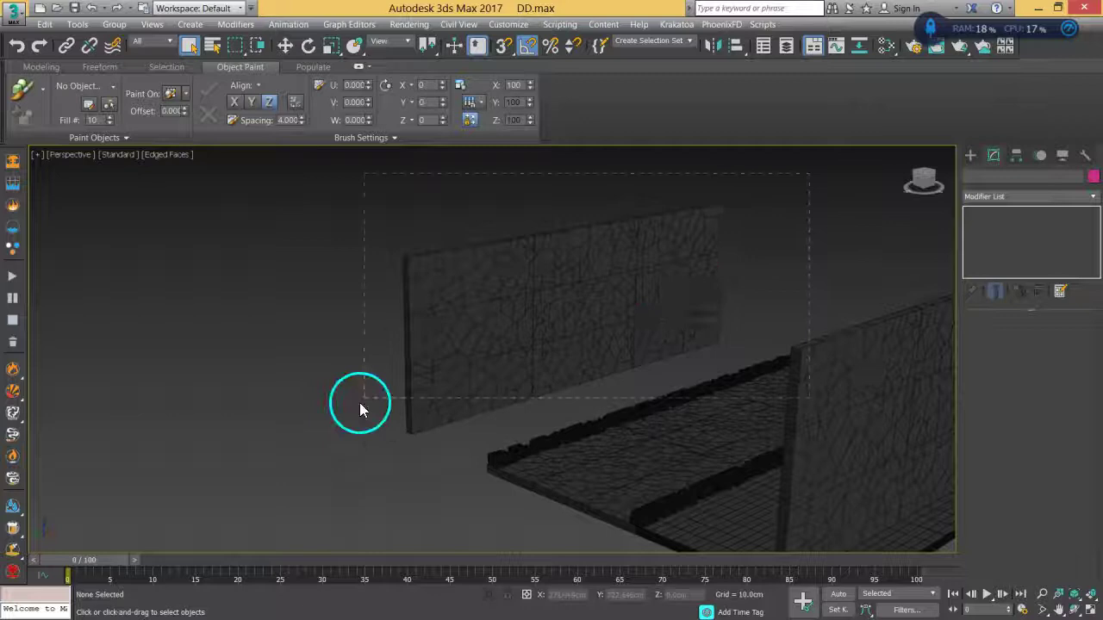
pyautogui.keyDown('alt'); pyautogui.moveTo(410, 341); pyautogui.dragTo(475, 266, button='middle'); pyautogui.keyUp('alt')
pyautogui.moveTo(596, 495); pyautogui.dragTo(640, 505)
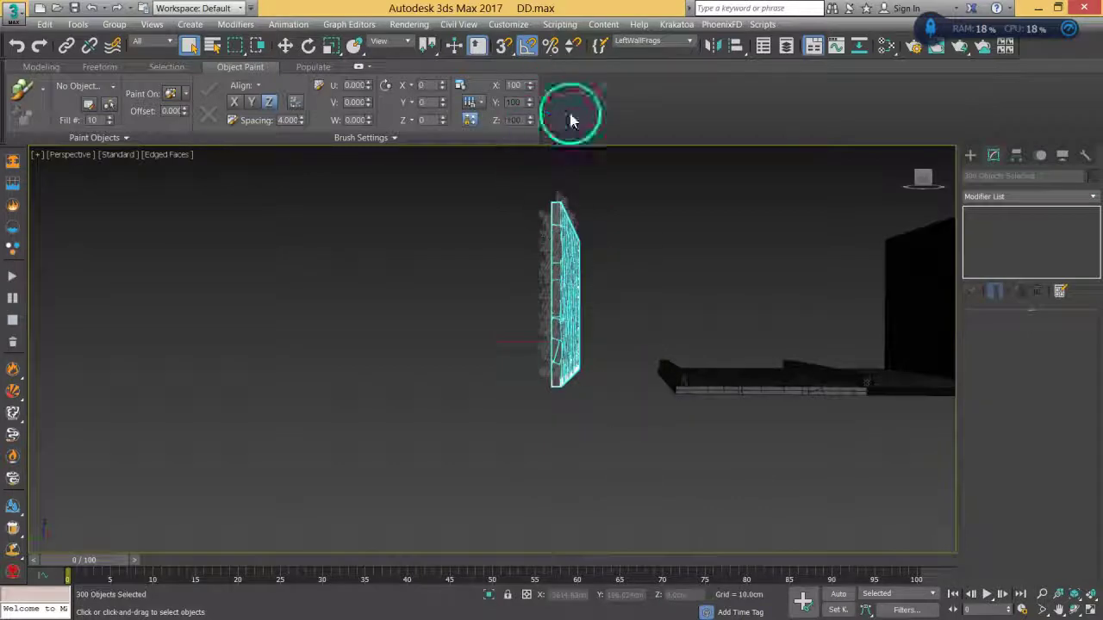
# Step: Select the right wall's fragments instead, leaving the pavement and road beneath out of the selection
pyautogui.keyDown('alt'); pyautogui.moveTo(655, 205); pyautogui.dragTo(865, 217, button='middle'); pyautogui.keyUp('alt')
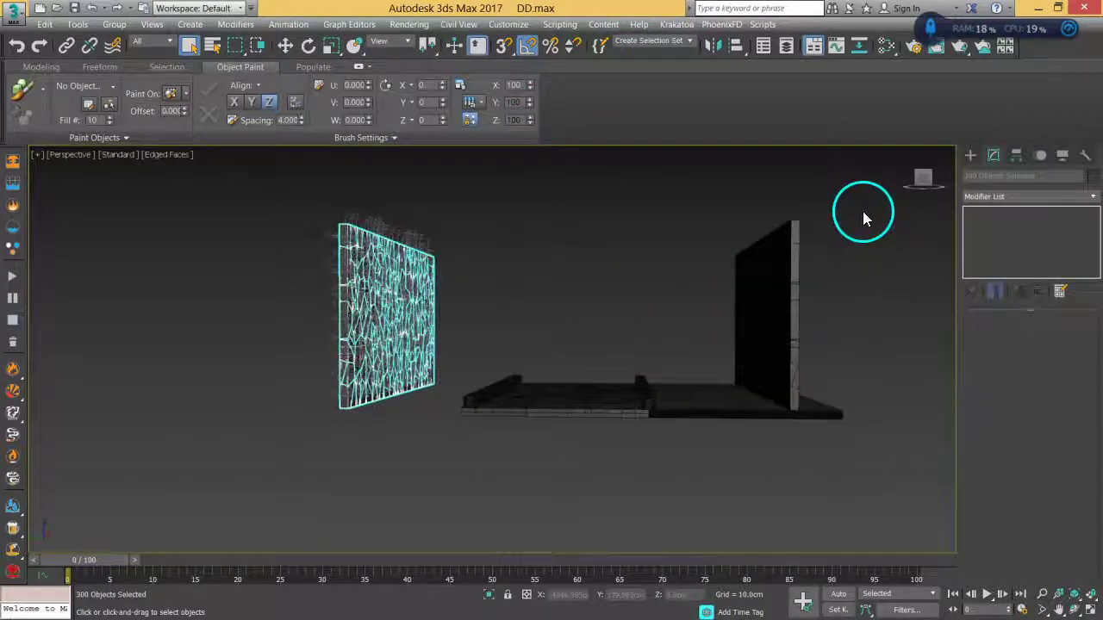
pyautogui.click(722, 425)
pyautogui.keyDown('alt'); pyautogui.moveTo(696, 454); pyautogui.dragTo(703, 361); pyautogui.keyUp('alt')
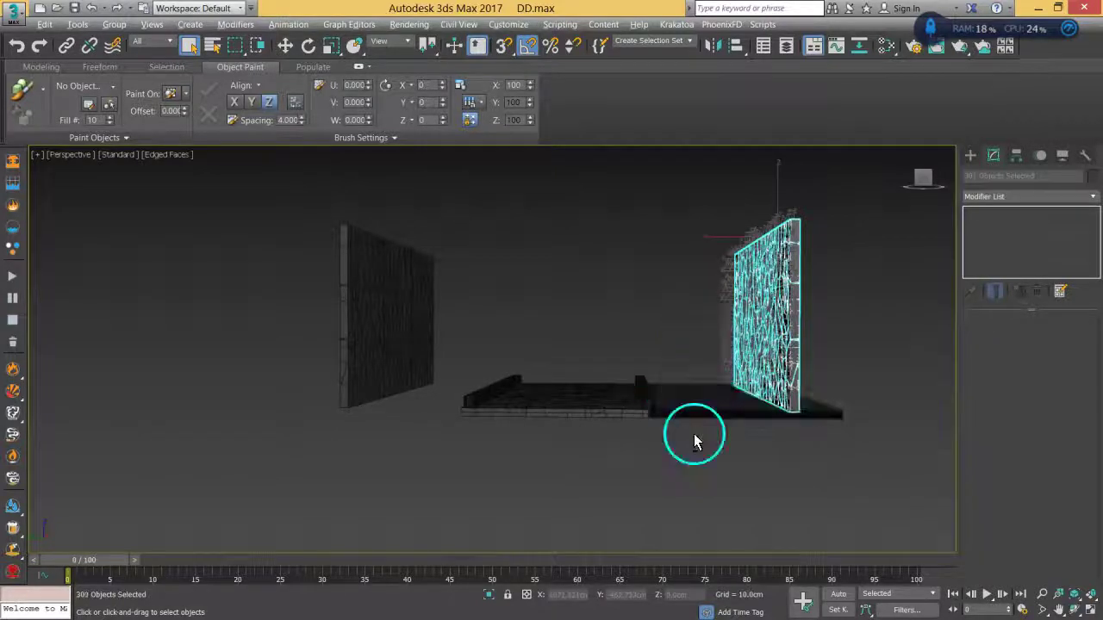
# Step: Hide the right pavement and select only the right wall's fragments as the RightWallFrags selection set
pyautogui.click(694, 489)
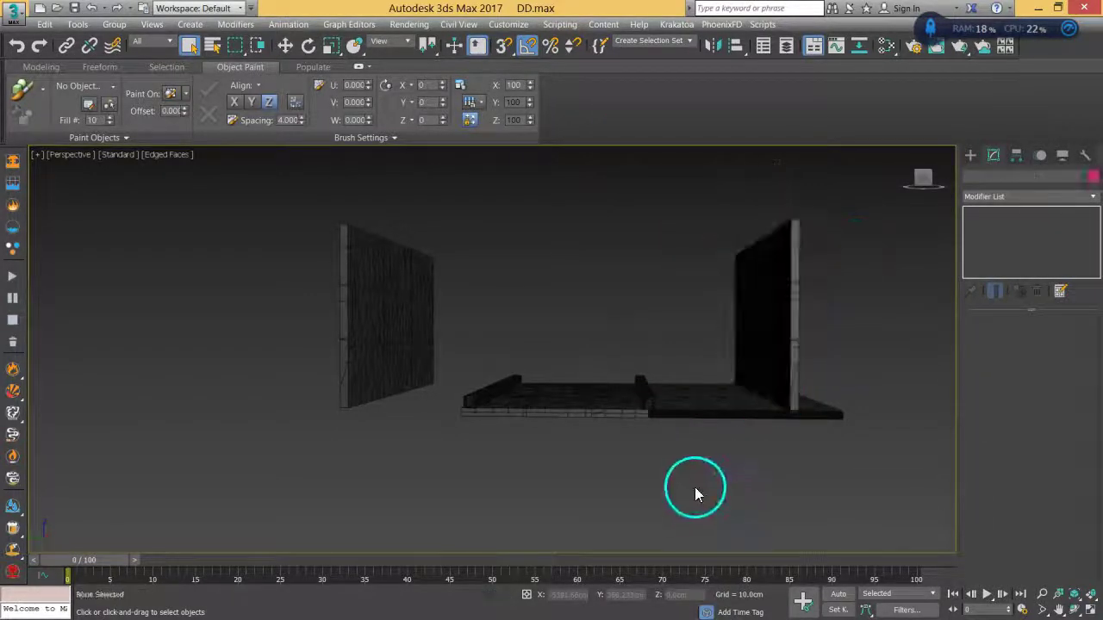
pyautogui.moveTo(715, 300); pyautogui.dragTo(699, 308)
pyautogui.click(699, 309)
pyautogui.click(713, 412)
pyautogui.rightClick(712, 411)
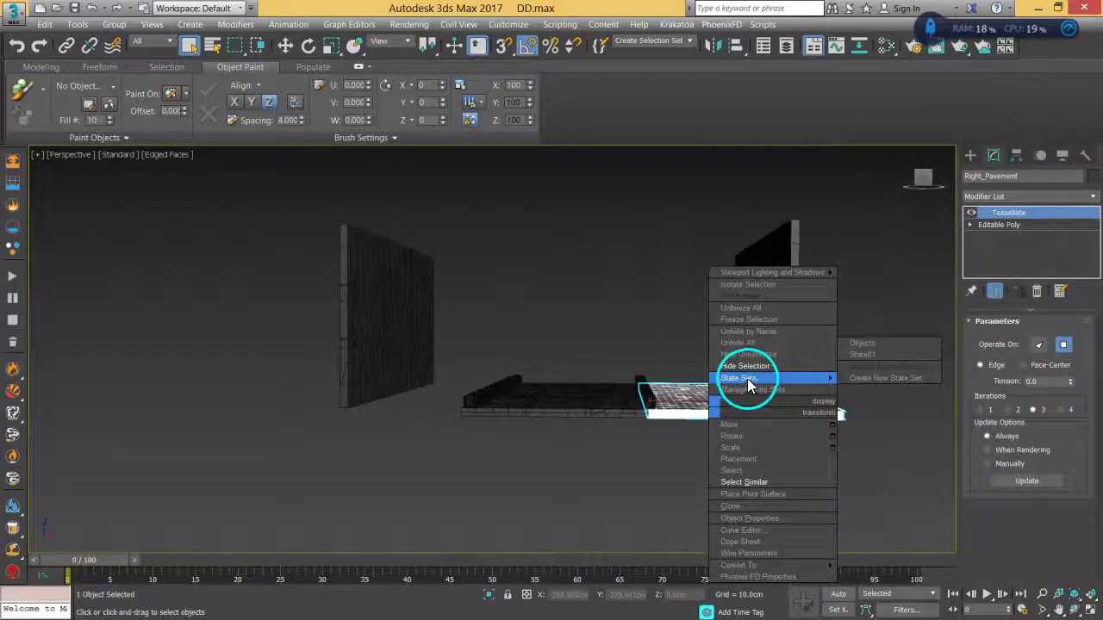
pyautogui.click(746, 374)
pyautogui.moveTo(848, 509); pyautogui.dragTo(849, 508)
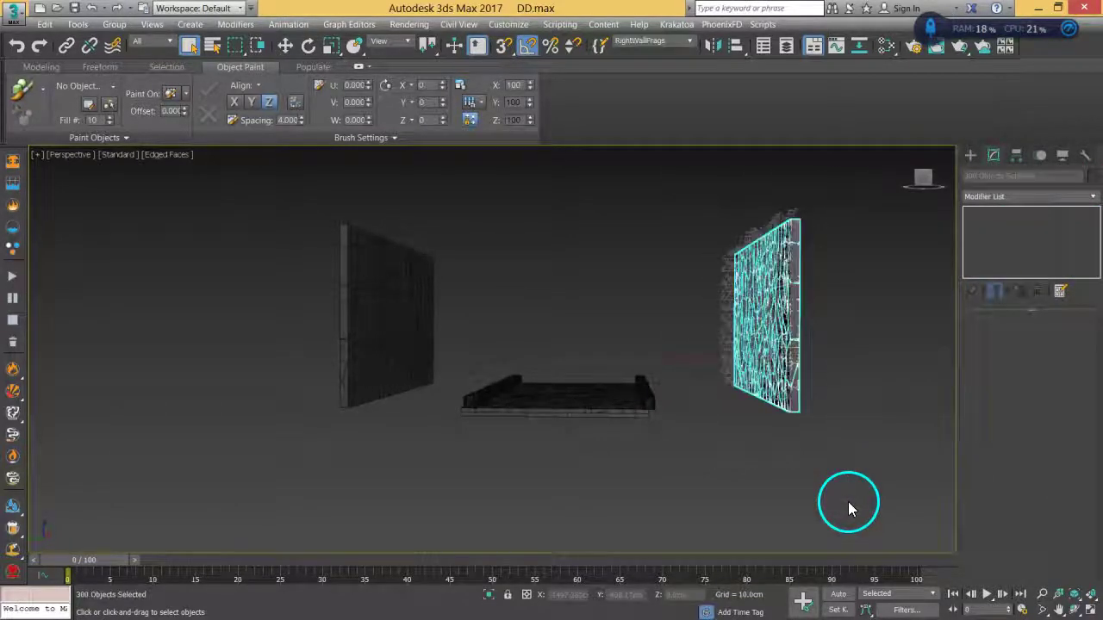
# Step: Unhide all hidden objects so the whole street scene is displayed
pyautogui.rightClick(571, 289)
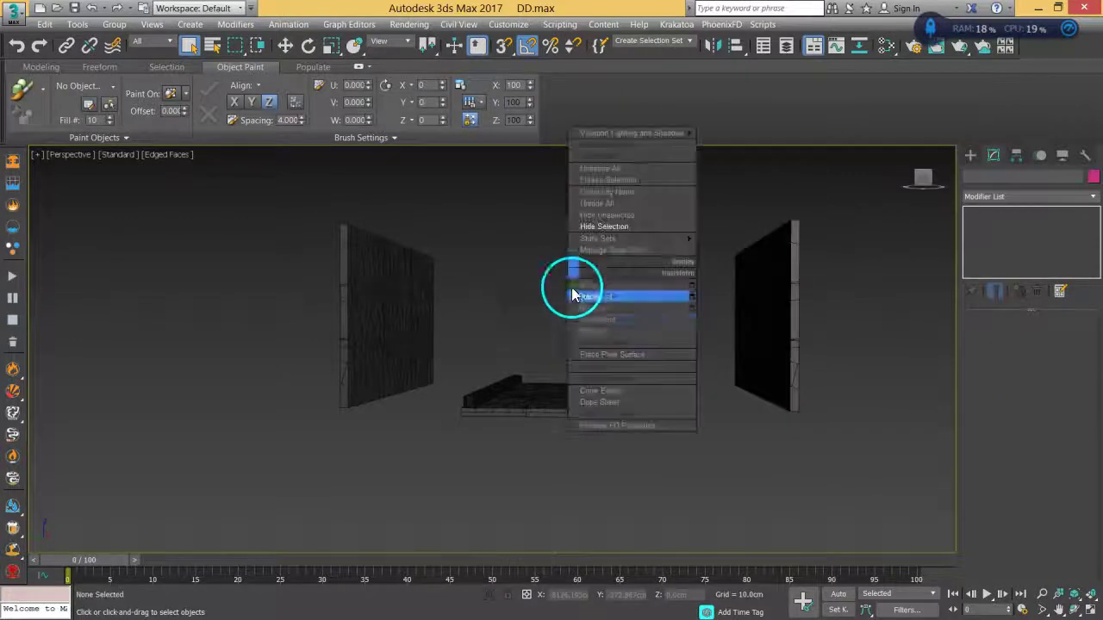
pyautogui.click(596, 193)
pyautogui.keyDown('alt'); pyautogui.moveTo(625, 317); pyautogui.dragTo(603, 328, button='middle'); pyautogui.keyUp('alt')
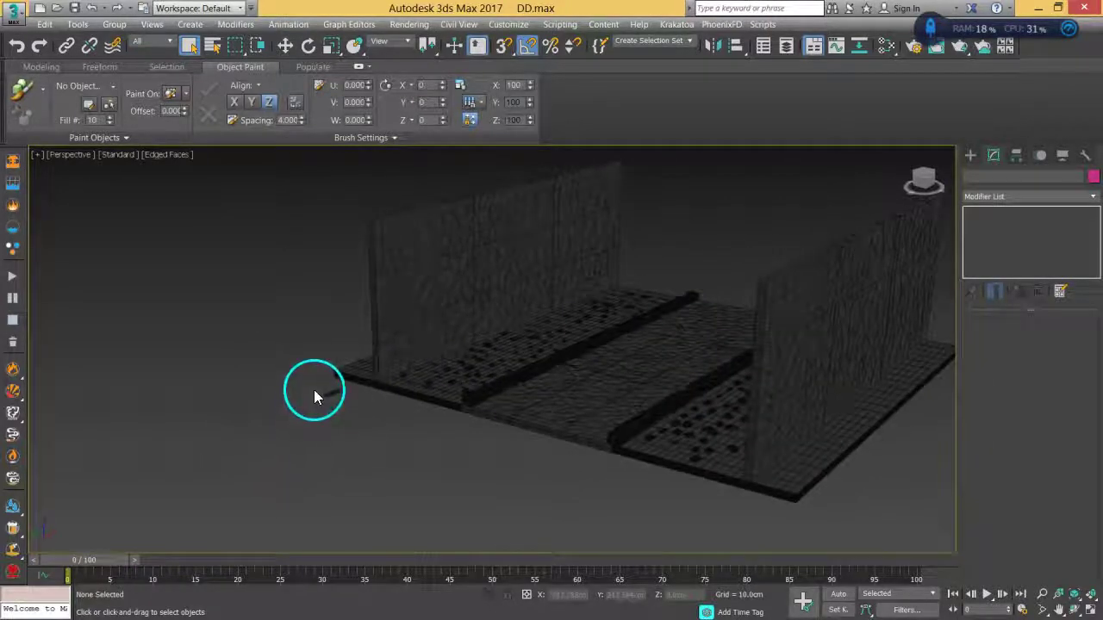
# Step: Select the small gravel pieces lying outside the left pavement, name their selection set Gravels_Group, and save the scene
pyautogui.click(343, 401)
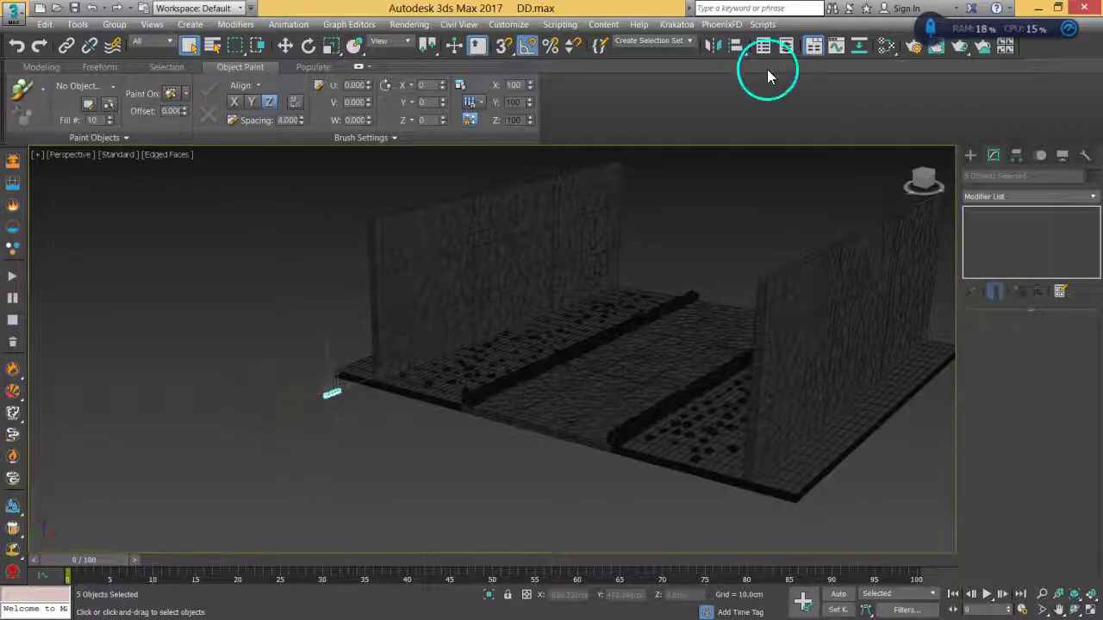
pyautogui.click(657, 45)
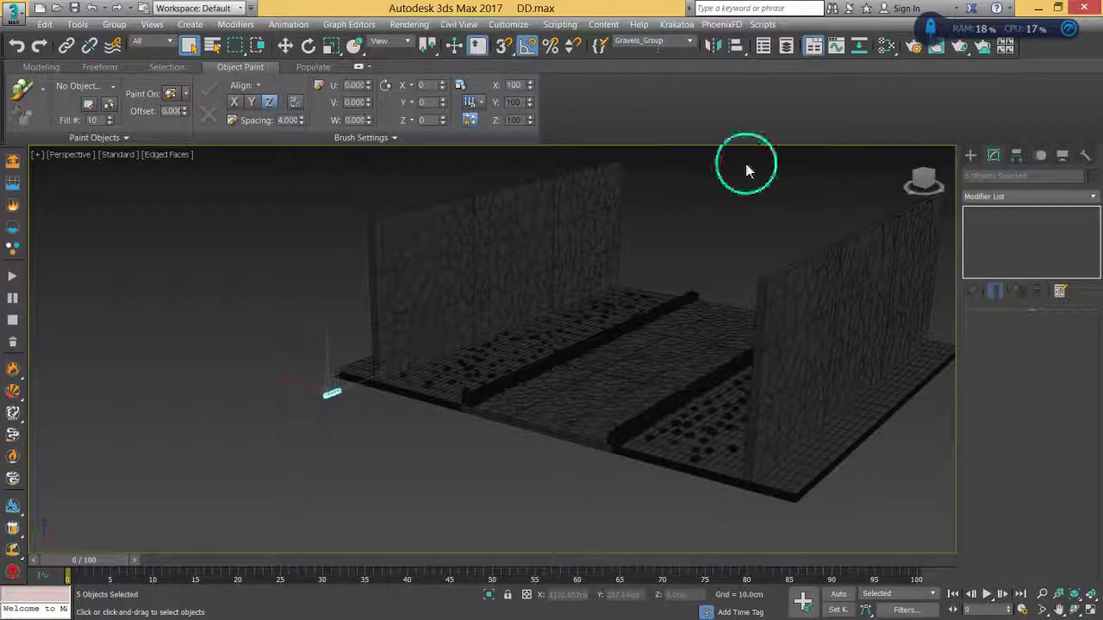
pyautogui.click(635, 216)
pyautogui.moveTo(636, 269); pyautogui.dragTo(593, 304, button='middle')
pyautogui.hotkey('ctrl', 's')
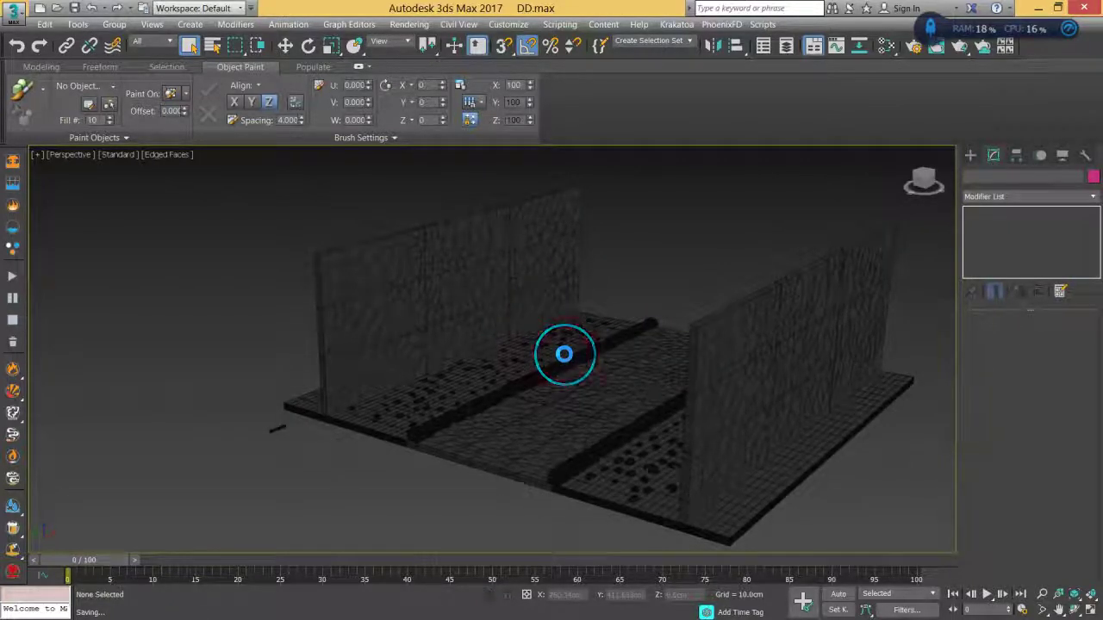
# Step: Inspect the cracked ground and the rocks along the left pavement up close, and save the scene again
pyautogui.keyDown('alt'); pyautogui.moveTo(577, 365); pyautogui.dragTo(682, 303, button='middle'); pyautogui.keyUp('alt')
pyautogui.scroll(3, 617, 368)
pyautogui.moveTo(712, 254)
pyautogui.keyDown('alt'); pyautogui.mouseDown(button='middle')
pyautogui.moveTo(678, 299)
pyautogui.moveTo(643, 301)
pyautogui.moveTo(740, 318)
pyautogui.moveTo(645, 288)
pyautogui.moveTo(680, 290)
pyautogui.moveTo(686, 299)
pyautogui.moveTo(623, 303)
pyautogui.moveTo(620, 290)
pyautogui.moveTo(682, 303)
pyautogui.moveTo(715, 258)
pyautogui.moveTo(716, 353)
pyautogui.moveTo(711, 319)
pyautogui.moveTo(695, 331)
pyautogui.moveTo(776, 352)
pyautogui.moveTo(623, 365)
pyautogui.mouseUp(button='middle'); pyautogui.keyUp('alt')
pyautogui.scroll(2, 649, 293)
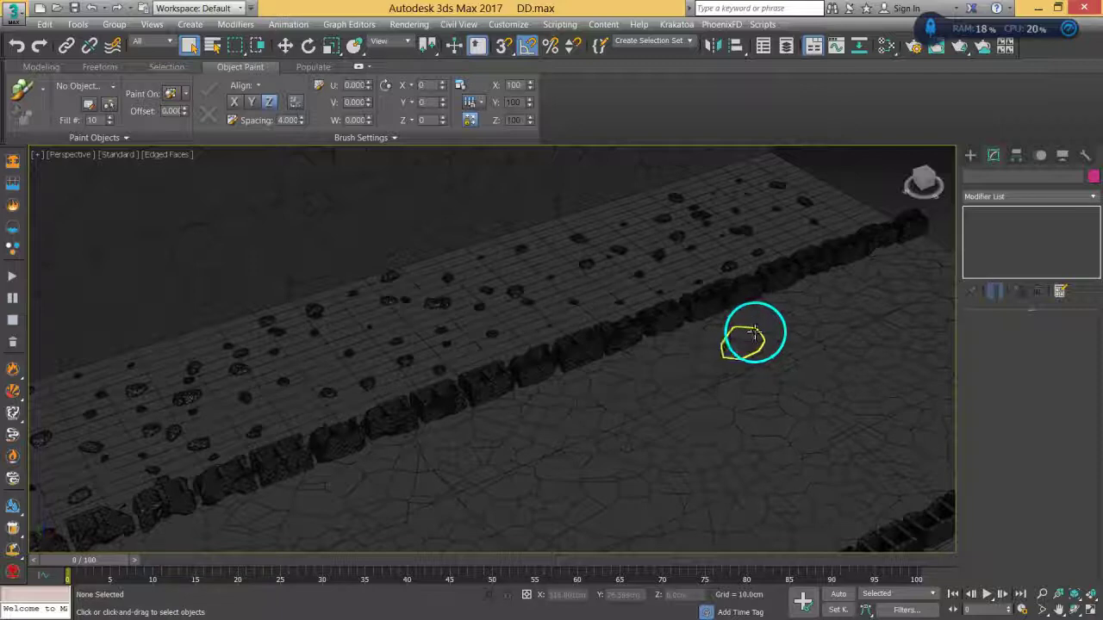
pyautogui.click(14, 21)
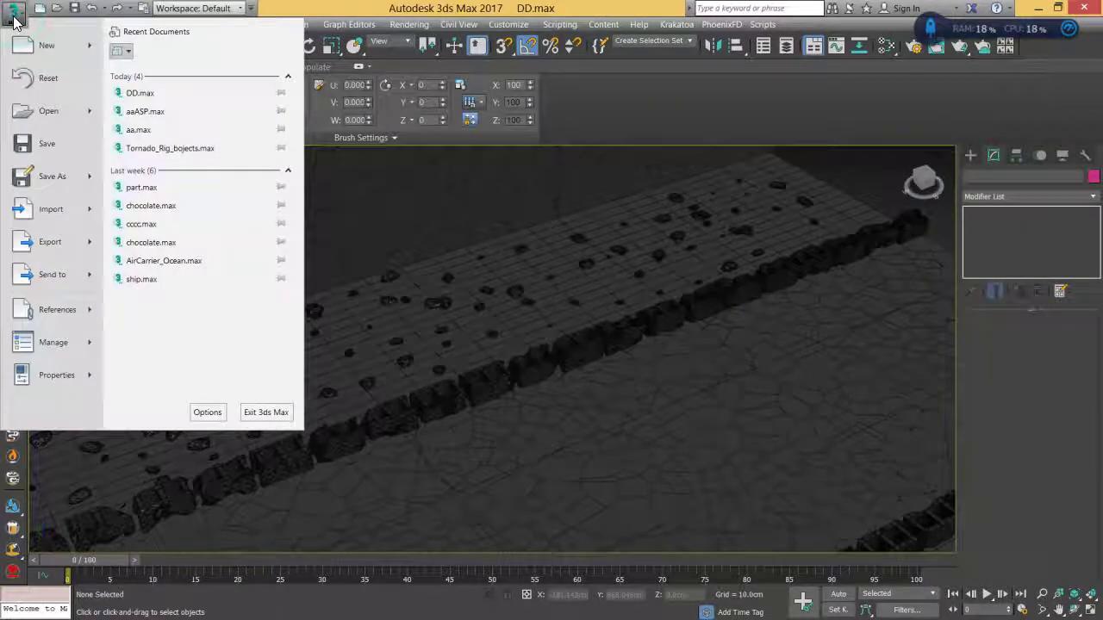
pyautogui.click(51, 212)
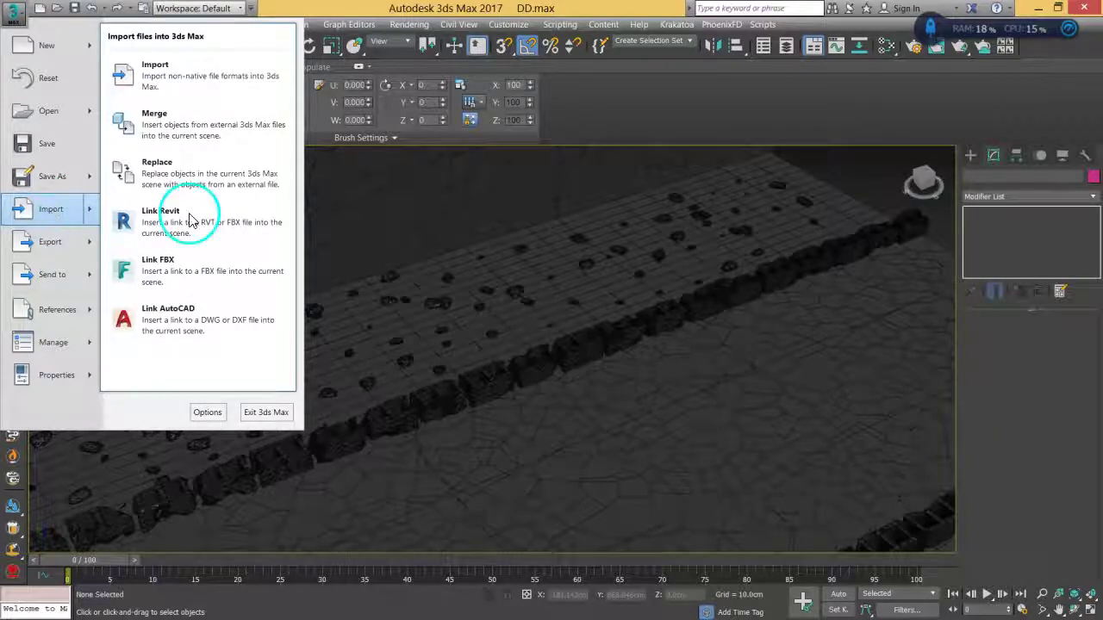
pyautogui.click(681, 93)
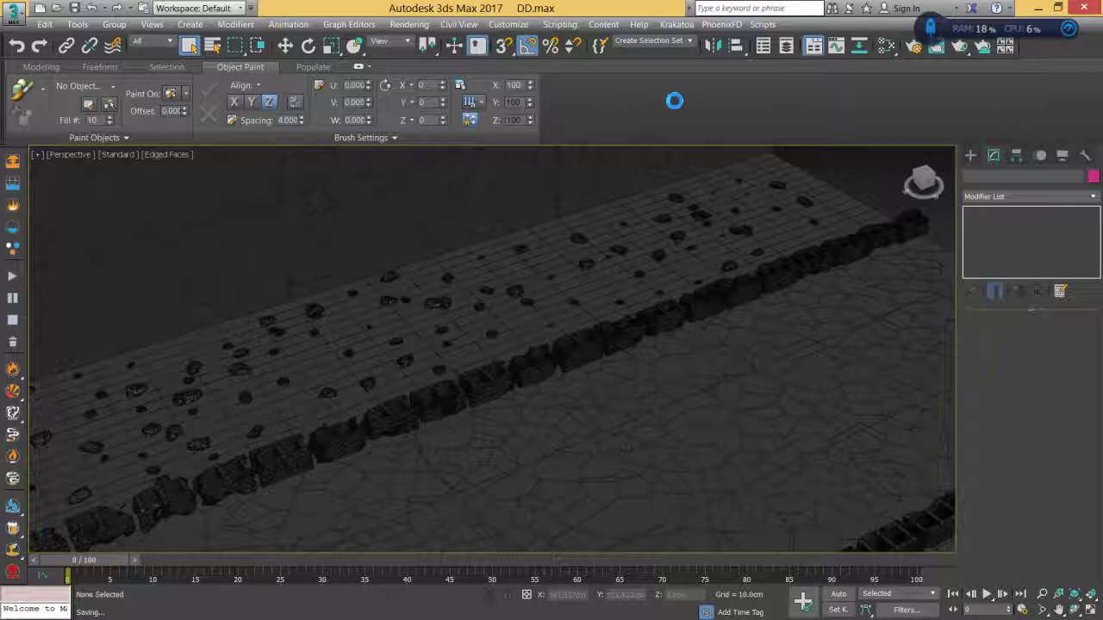
pyautogui.click(10, 15)
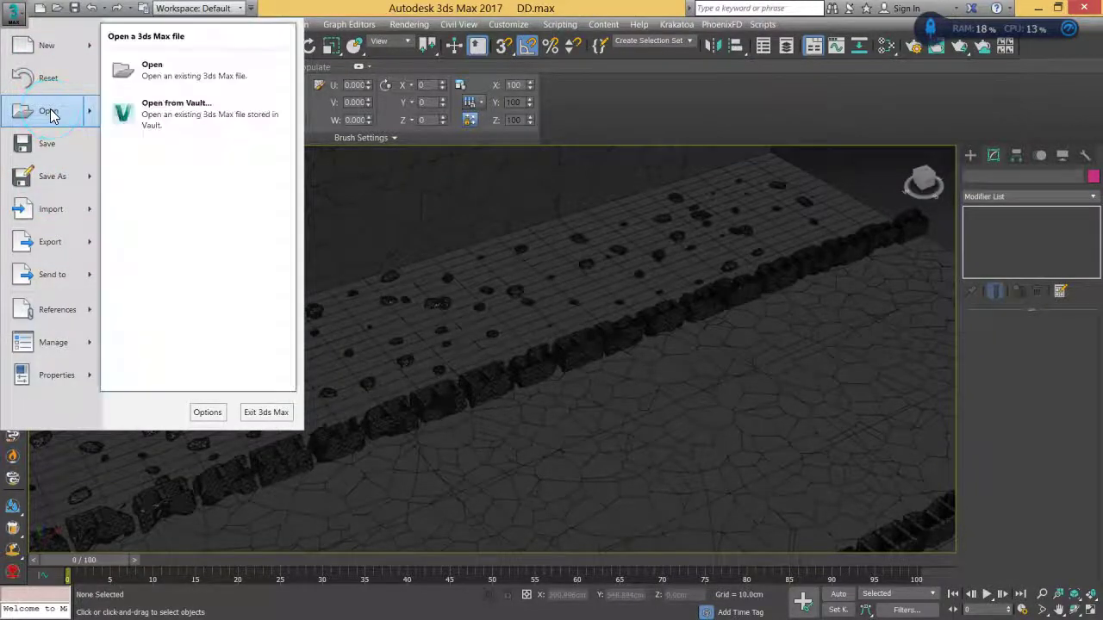
pyautogui.click(504, 311)
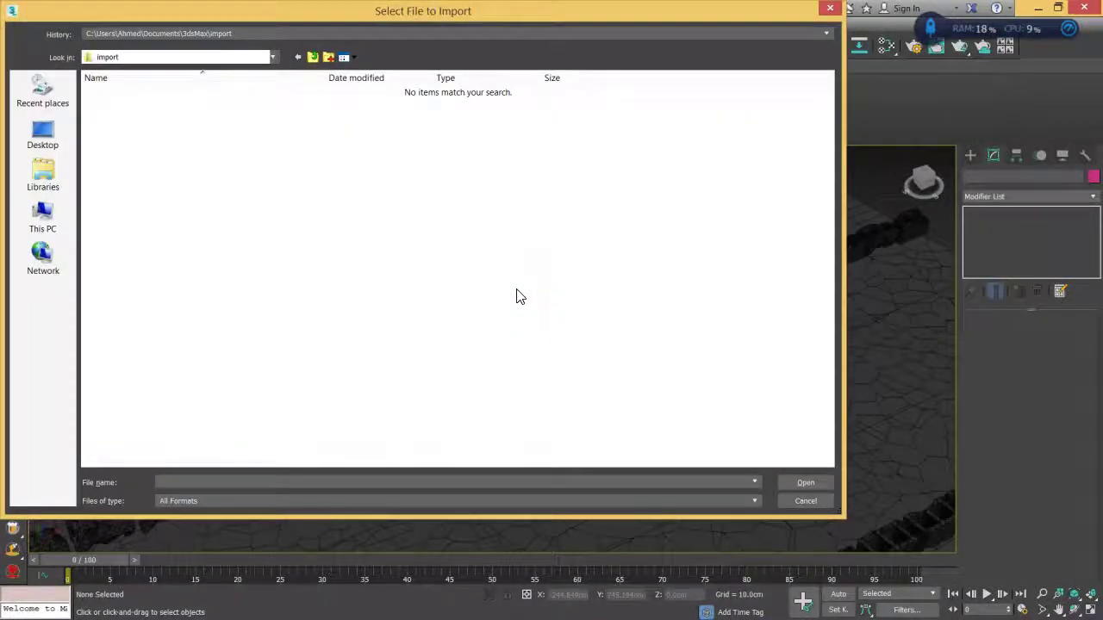
pyautogui.click(43, 138)
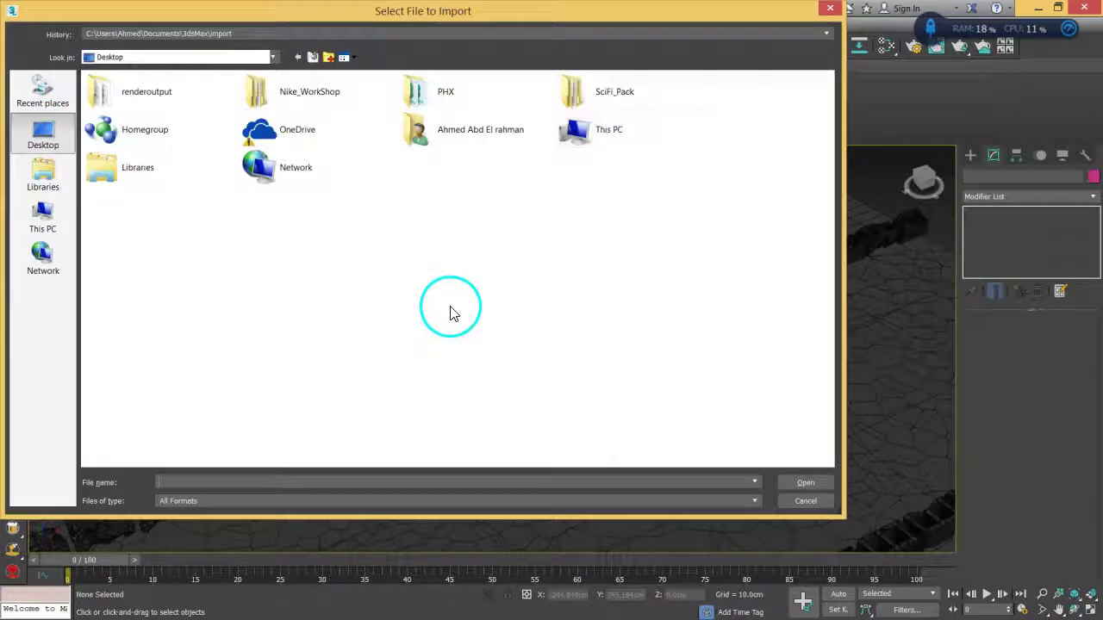
pyautogui.doubleClick(594, 130)
pyautogui.doubleClick(470, 205)
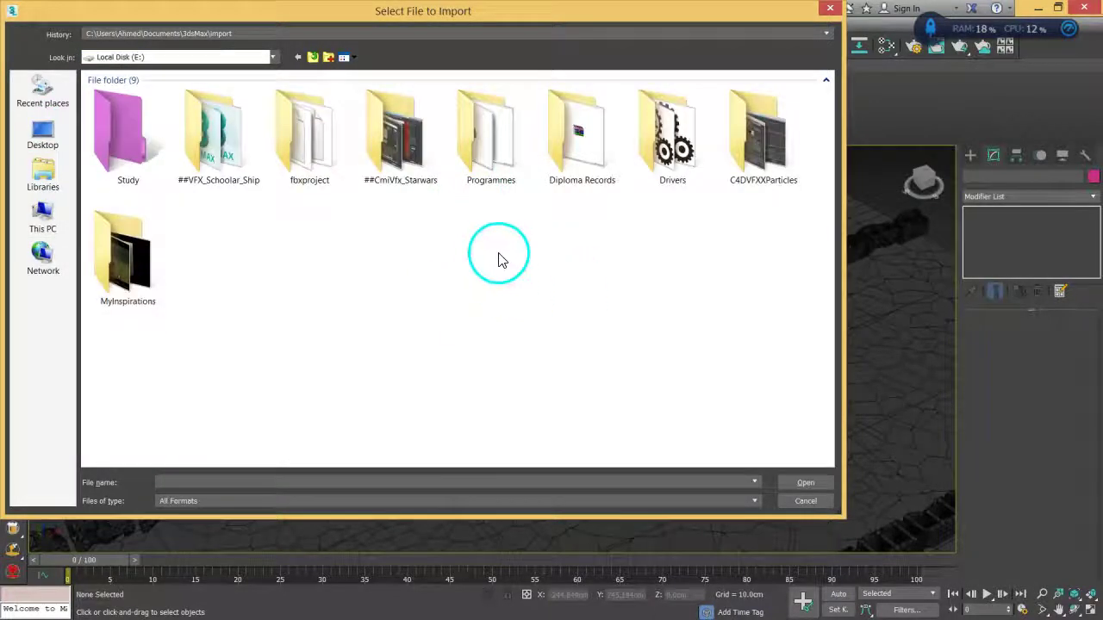
pyautogui.doubleClick(155, 168)
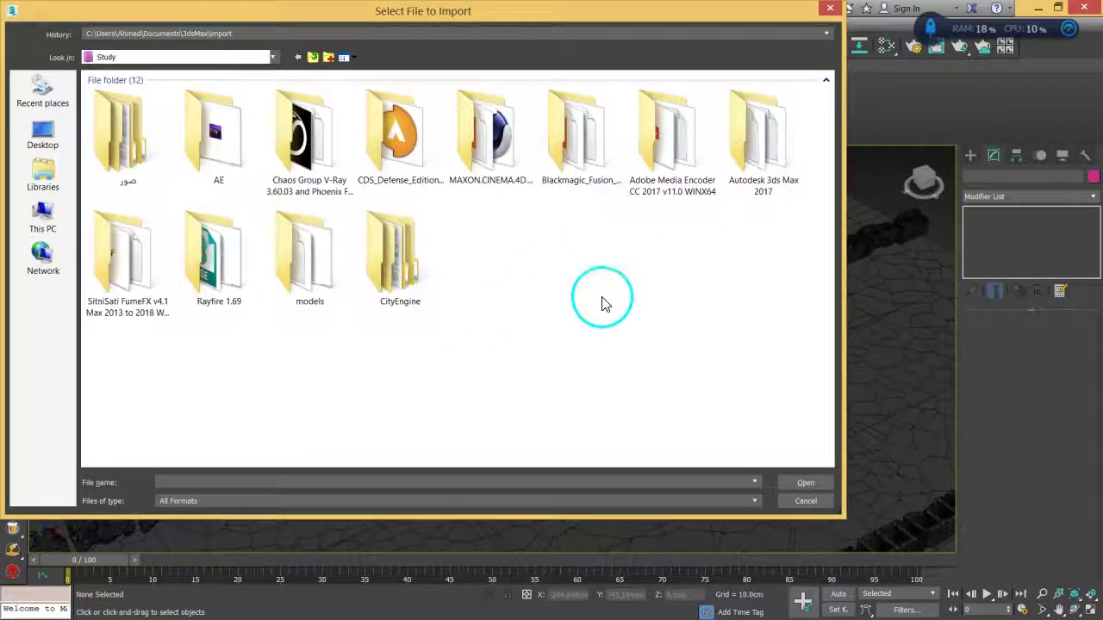
pyautogui.click(314, 56)
pyautogui.doubleClick(143, 146)
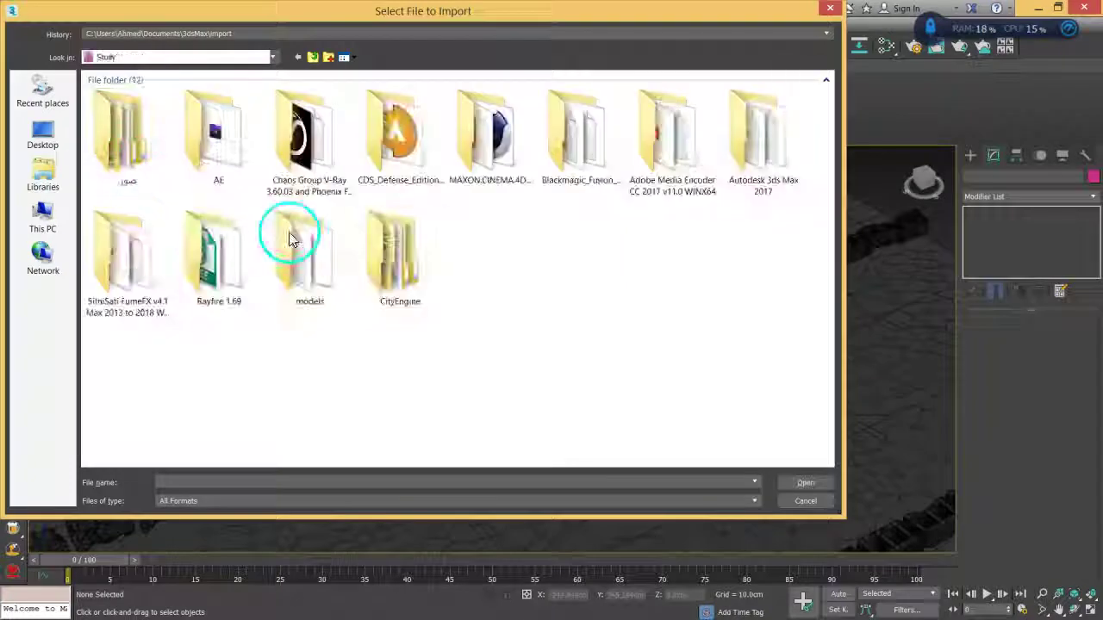
pyautogui.doubleClick(313, 299)
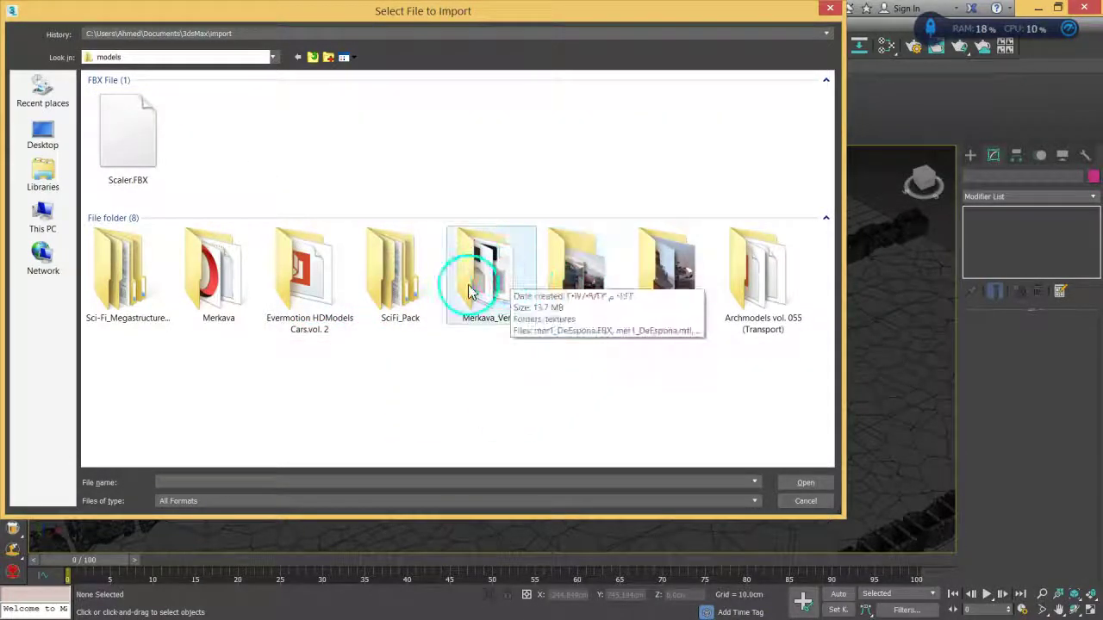
pyautogui.doubleClick(336, 284)
pyautogui.doubleClick(240, 170)
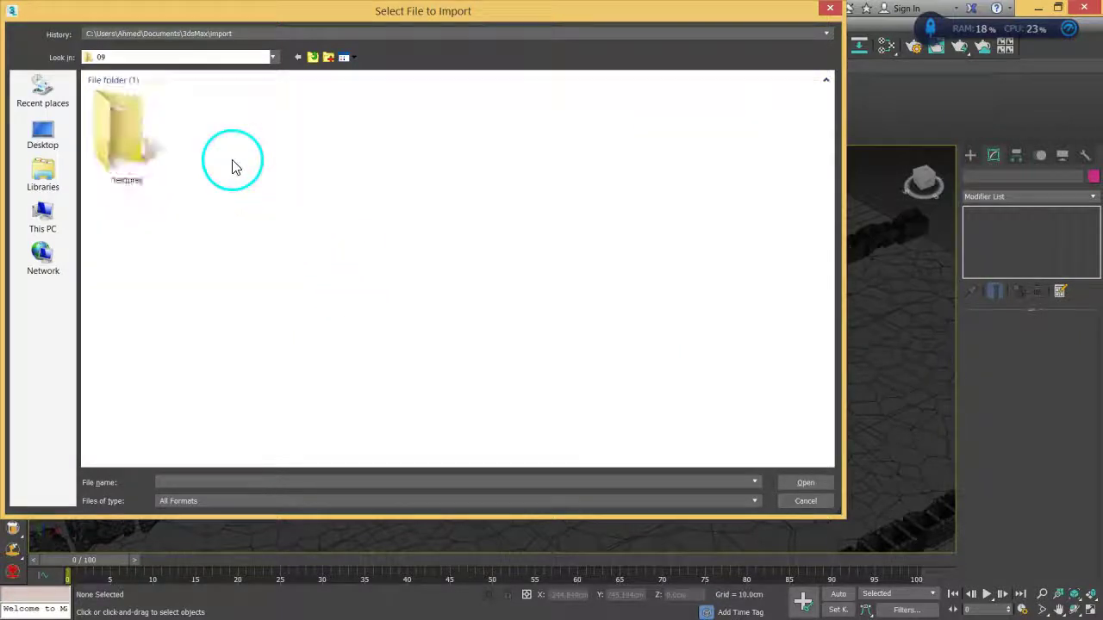
pyautogui.click(313, 57)
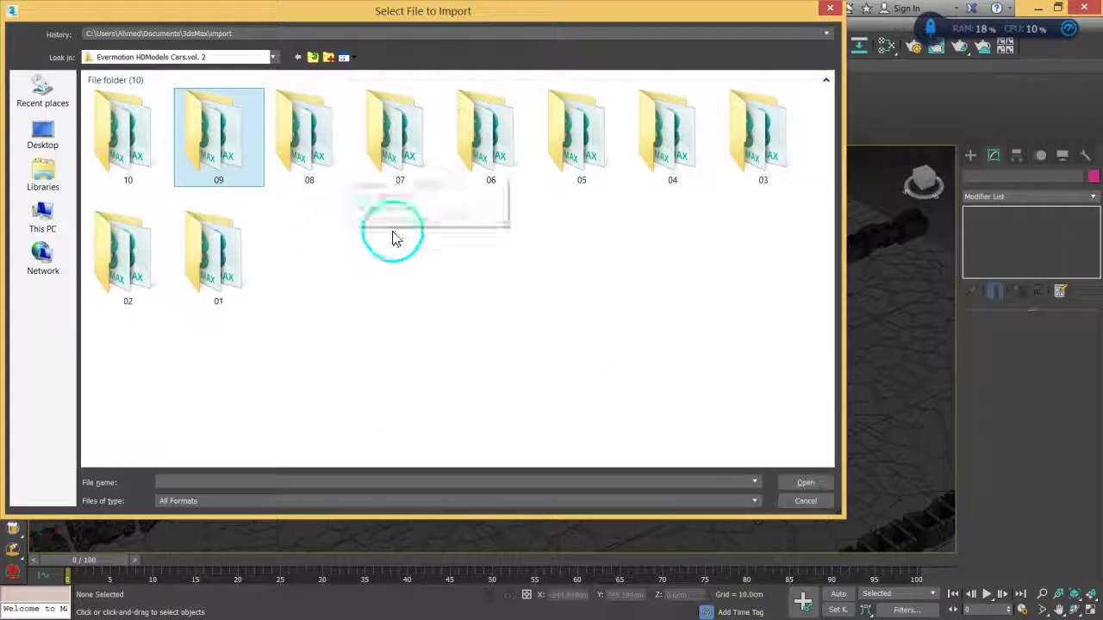
pyautogui.click(805, 502)
# Step: Open 09_lowpoly_vray.max for merging from folder 09 of Evermotion HDModels Cars.vol. 2, under Study\models on drive E
pyautogui.click(19, 12)
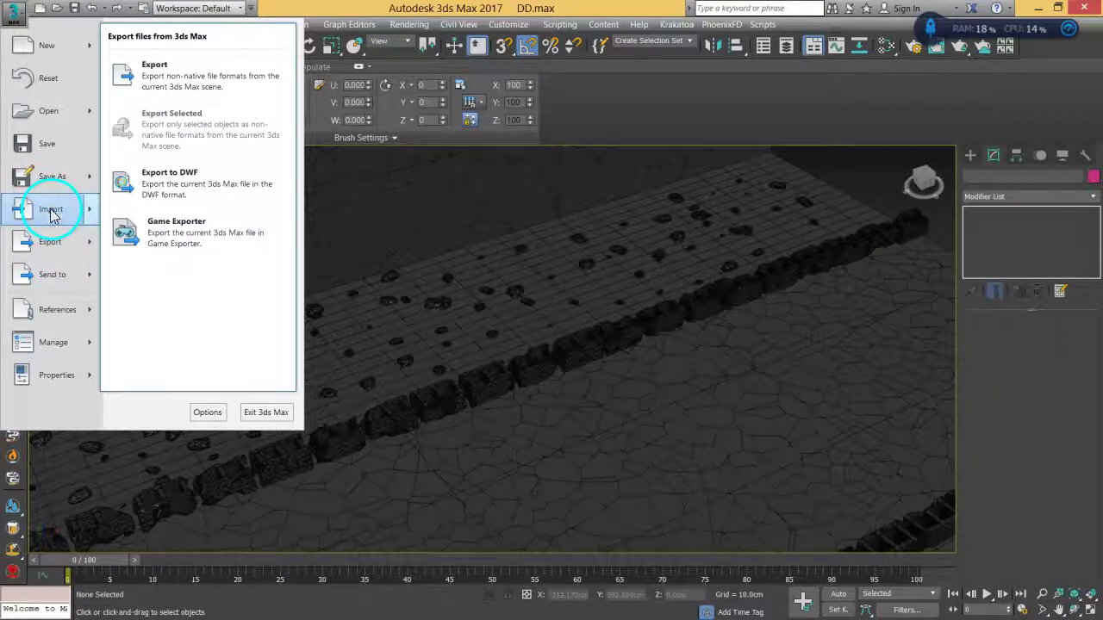
pyautogui.moveTo(50, 215)
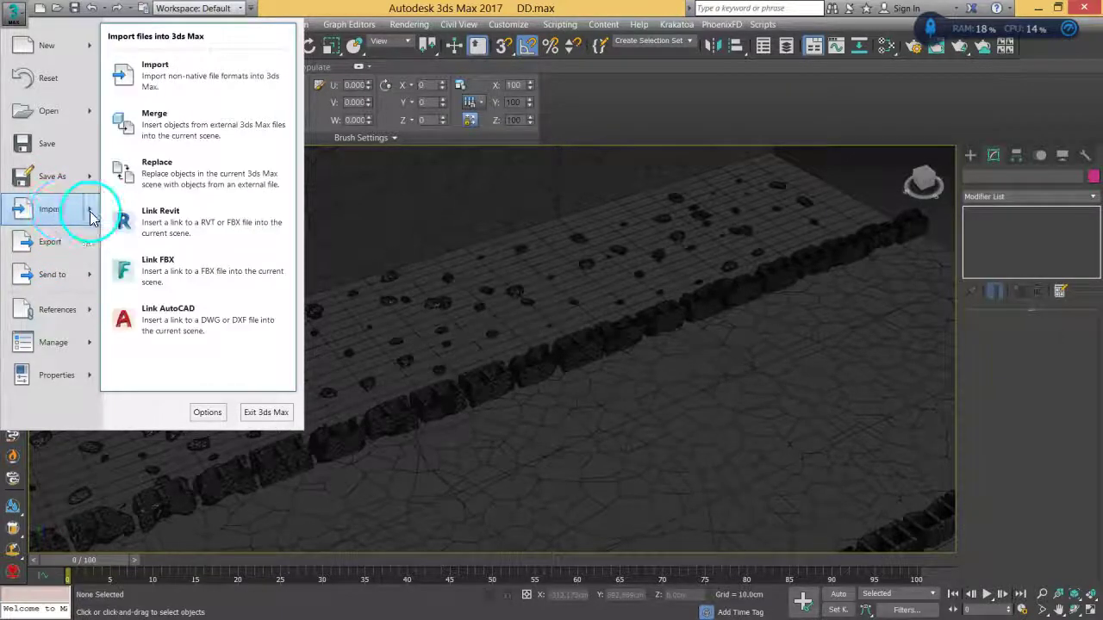
pyautogui.click(169, 141)
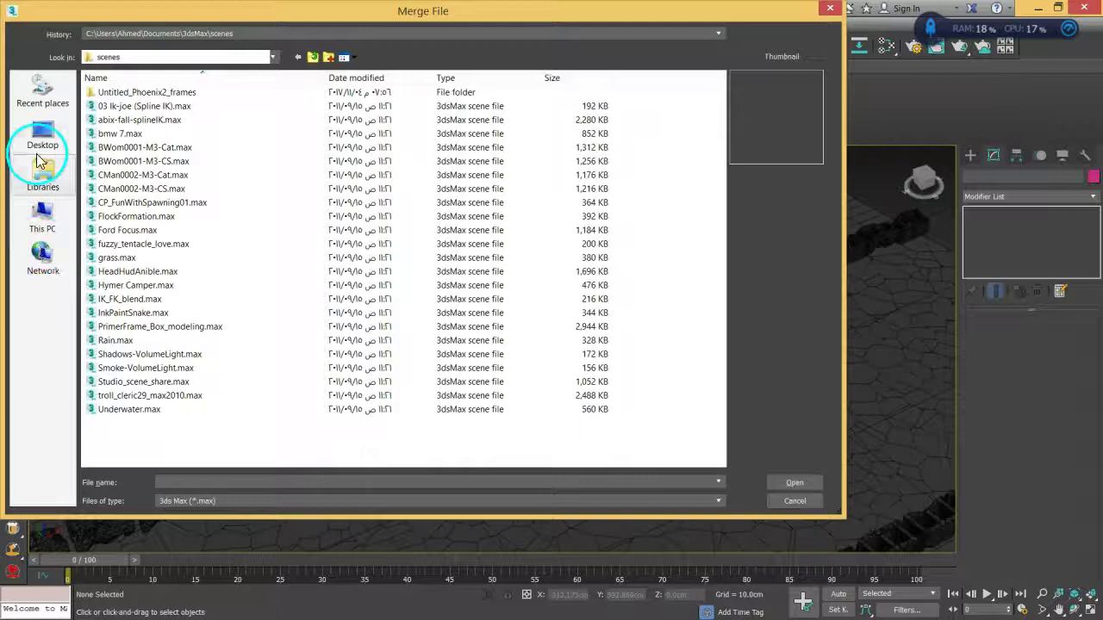
pyautogui.click(43, 228)
pyautogui.doubleClick(350, 220)
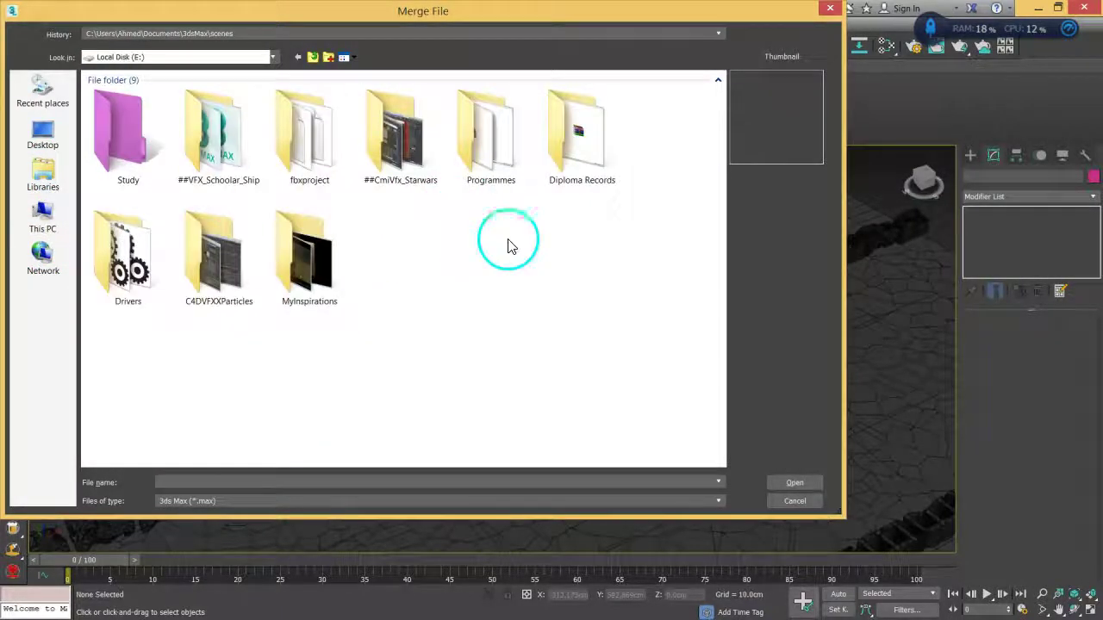
pyautogui.doubleClick(112, 133)
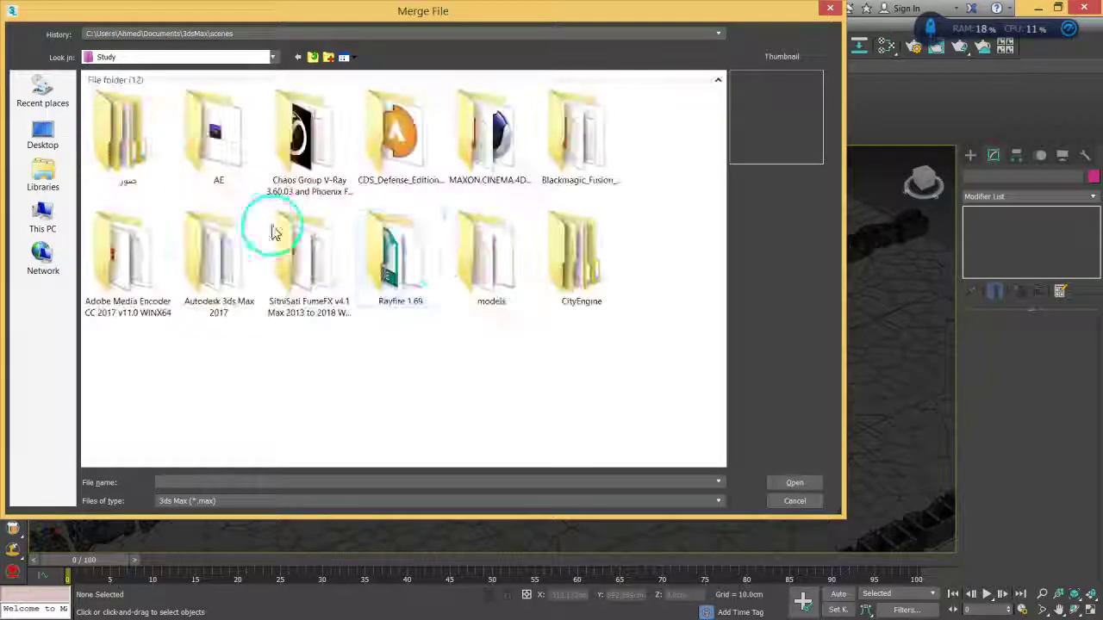
pyautogui.doubleClick(530, 290)
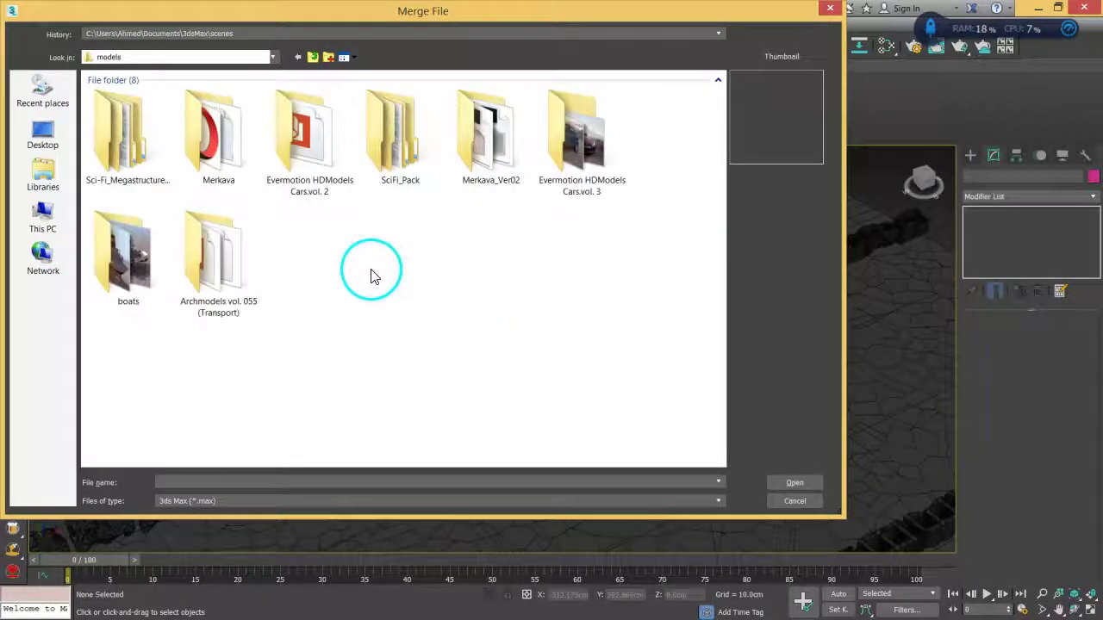
pyautogui.doubleClick(319, 168)
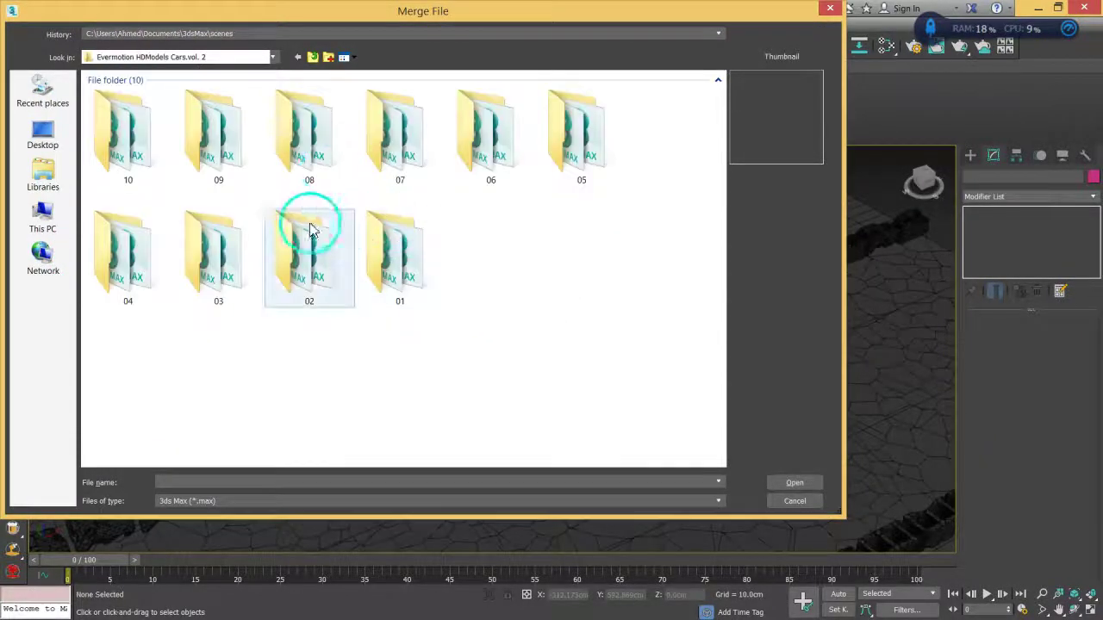
pyautogui.doubleClick(232, 163)
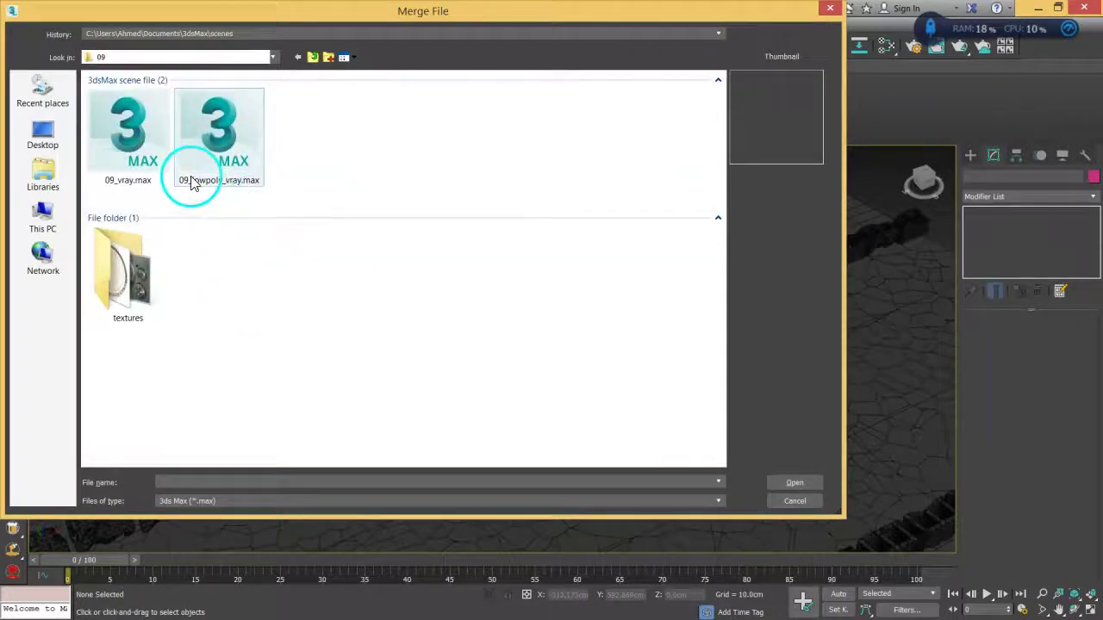
pyautogui.click(226, 142)
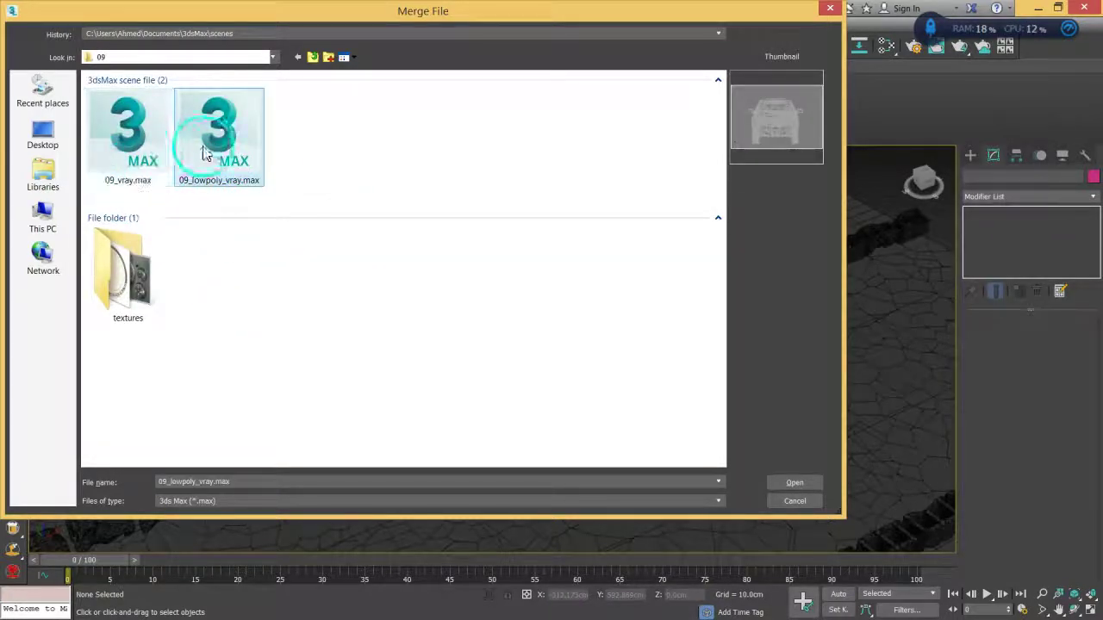
pyautogui.click(797, 483)
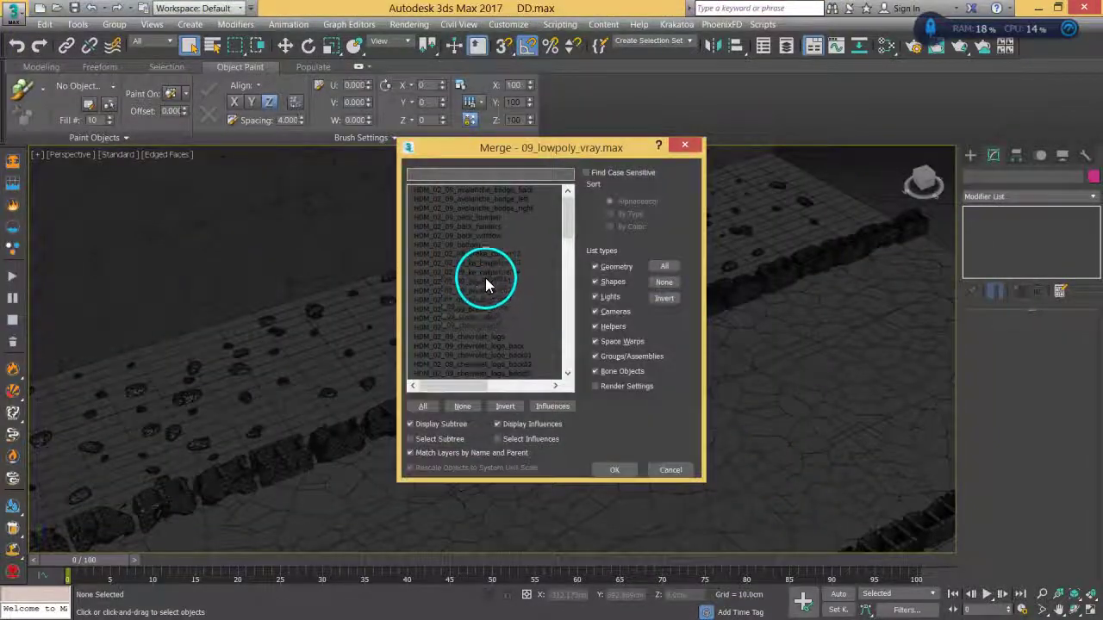
# Step: Select every object listed in 09_lowpoly_vray.max and merge them into the street scene
pyautogui.click(522, 190)
pyautogui.moveTo(564, 216); pyautogui.dragTo(568, 190)
pyautogui.keyDown('shift'); pyautogui.click(505, 375); pyautogui.keyUp('shift')
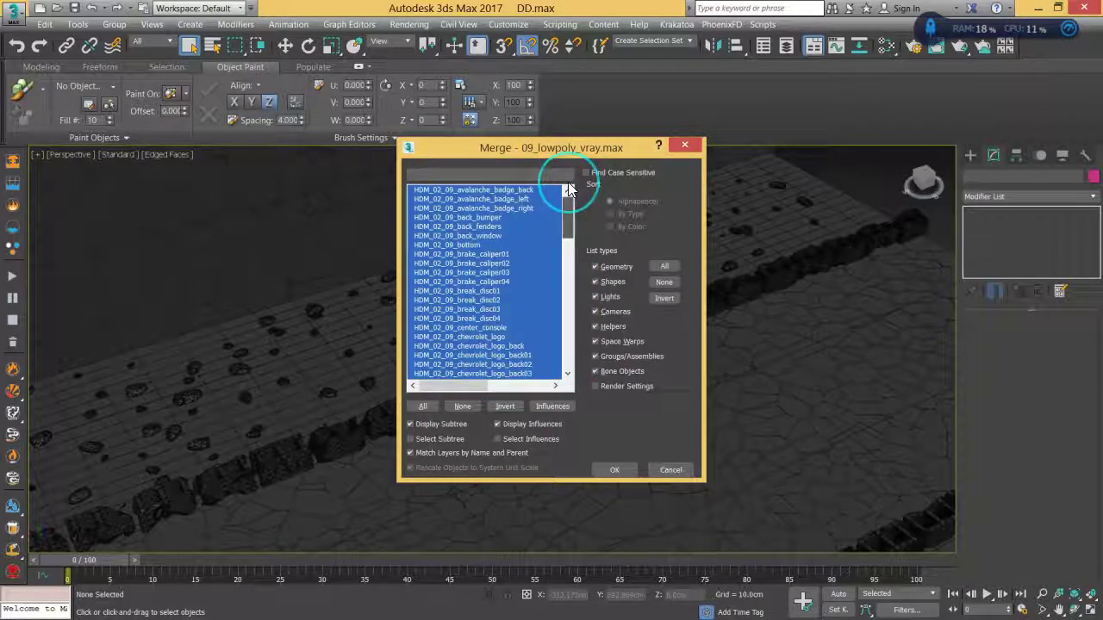
pyautogui.click(612, 469)
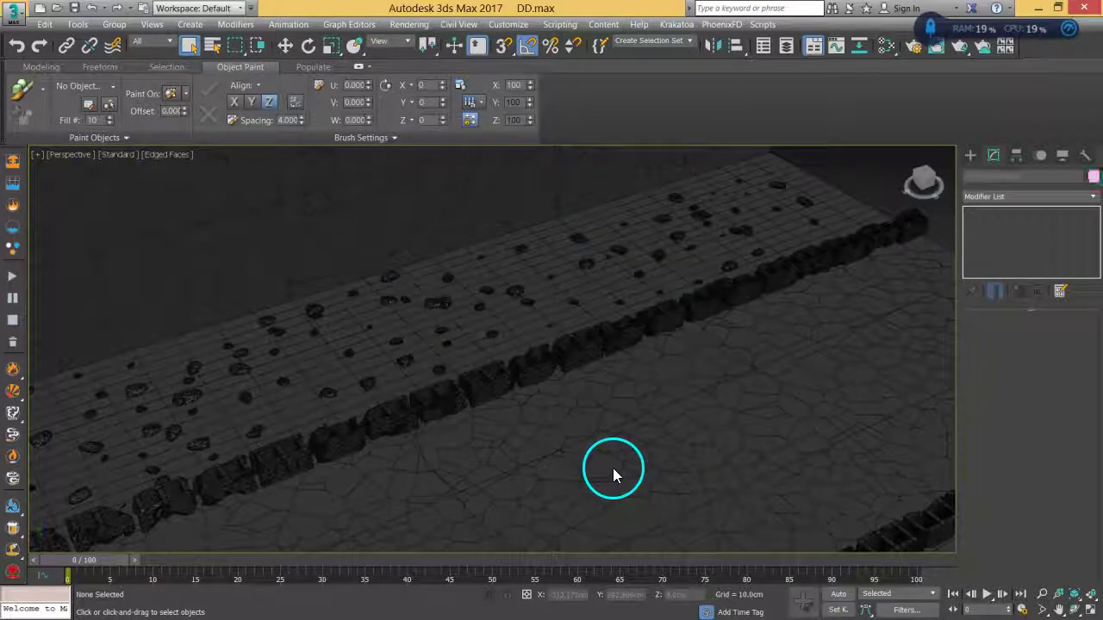
# Step: Lower the merged pickup truck about 32 cm towards the street in the front view
pyautogui.keyDown('alt'); pyautogui.moveTo(601, 441); pyautogui.dragTo(634, 411, button='middle'); pyautogui.keyUp('alt')
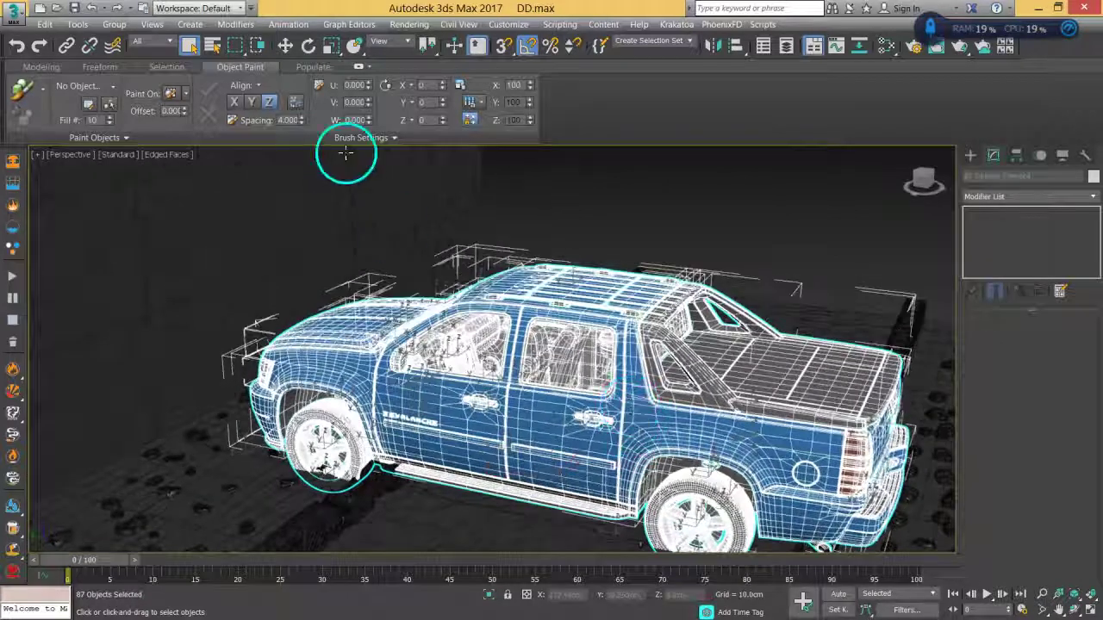
pyautogui.click(329, 46)
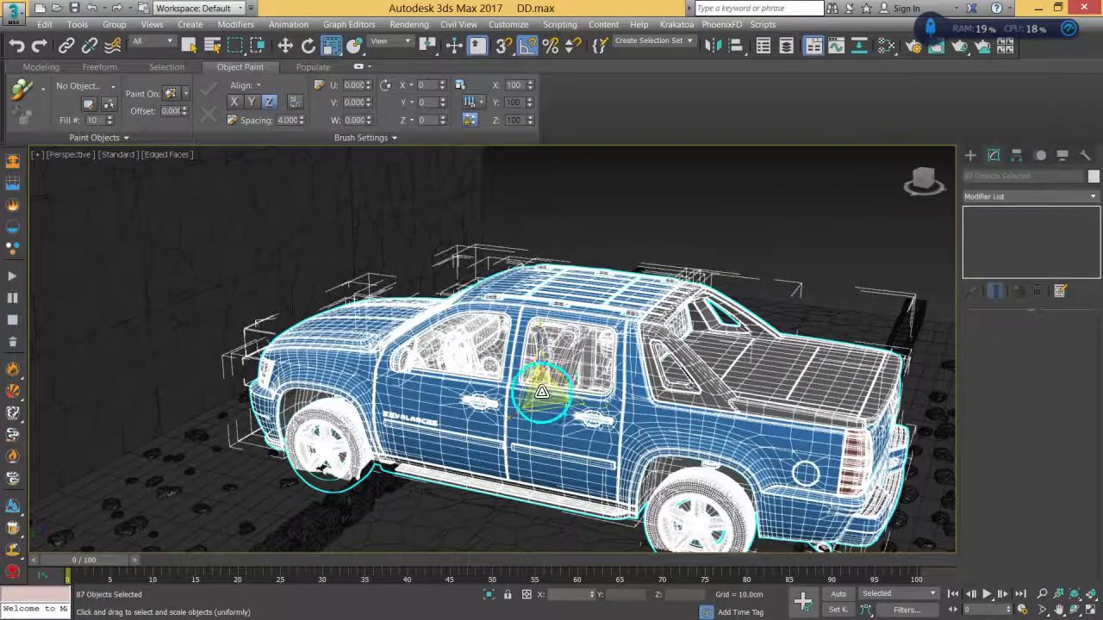
pyautogui.scroll(-8, 541, 392)
pyautogui.scroll(-3, 472, 462)
pyautogui.keyDown('alt'); pyautogui.moveTo(608, 457); pyautogui.dragTo(624, 532, button='middle'); pyautogui.keyUp('alt')
pyautogui.click(283, 47)
pyautogui.press('f')
pyautogui.moveTo(459, 211); pyautogui.dragTo(463, 289)
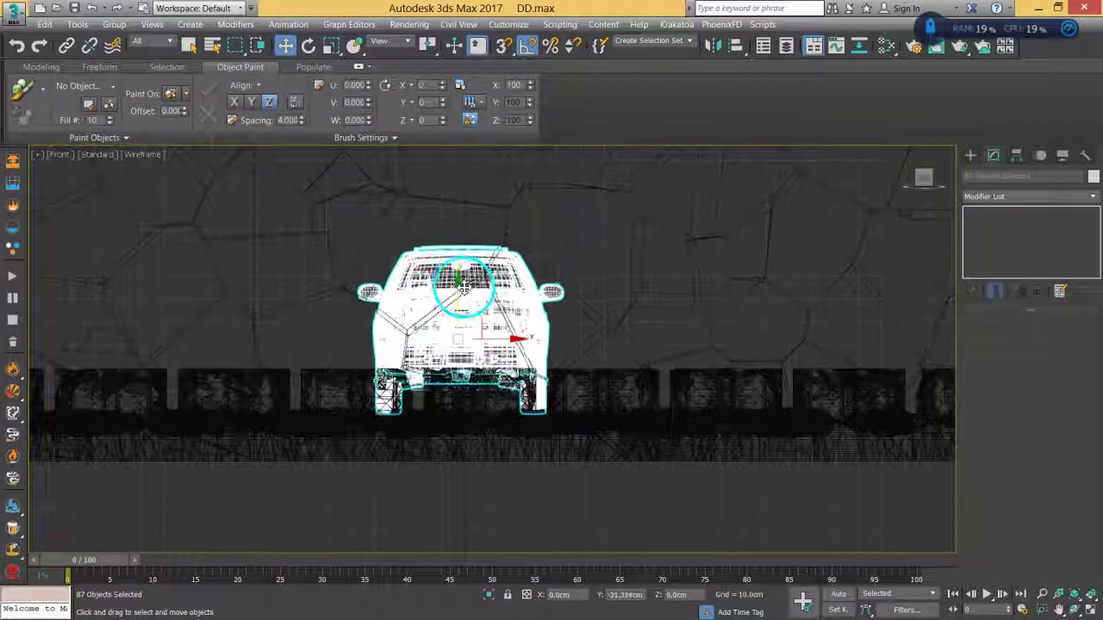
# Step: Lower the truck another 4 cm or so in the left view until its wheels meet the street surface
pyautogui.press('l')
pyautogui.moveTo(546, 280); pyautogui.dragTo(614, 312, button='middle')
pyautogui.moveTo(543, 233); pyautogui.dragTo(544, 242)
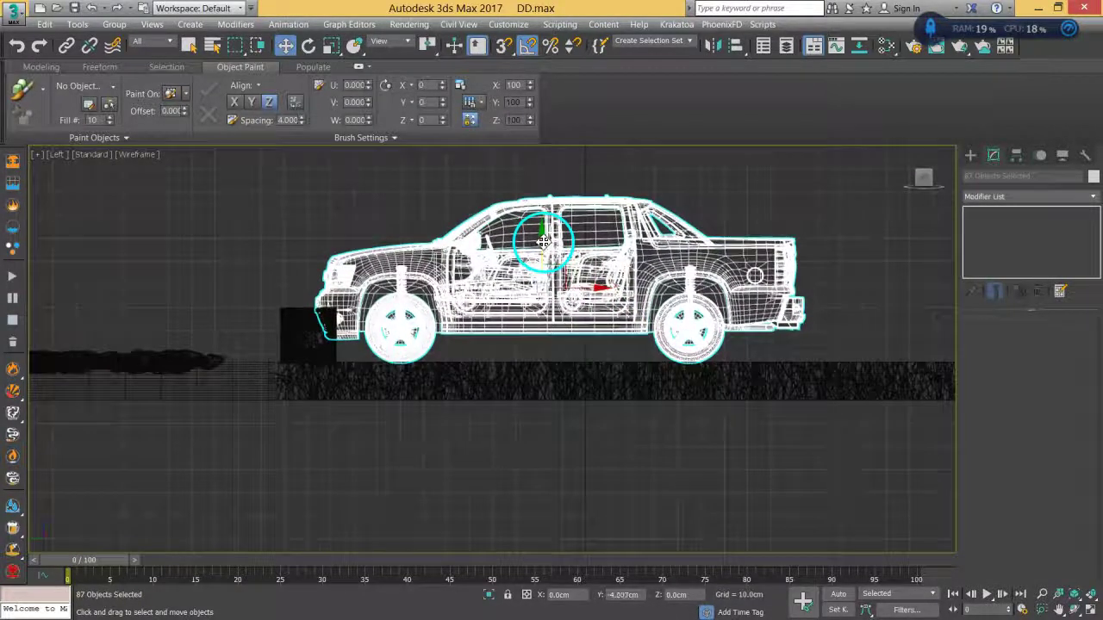
# Step: Scale the whole truck up uniformly to about 106 percent in the perspective view
pyautogui.press('p')
pyautogui.moveTo(631, 387)
pyautogui.keyDown('alt'); pyautogui.mouseDown(button='middle')
pyautogui.moveTo(620, 399)
pyautogui.moveTo(628, 410)
pyautogui.moveTo(613, 388)
pyautogui.moveTo(629, 375)
pyautogui.mouseUp(button='middle'); pyautogui.keyUp('alt')
pyautogui.scroll(4, 595, 398)
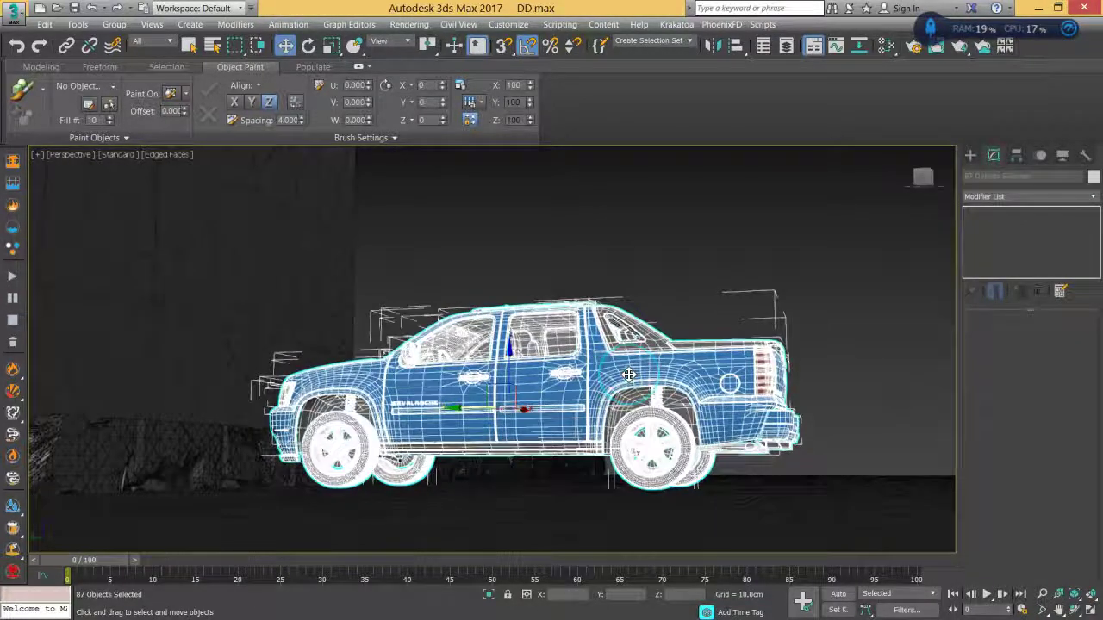
pyautogui.keyDown('alt'); pyautogui.moveTo(401, 403); pyautogui.dragTo(456, 406, button='middle'); pyautogui.keyUp('alt')
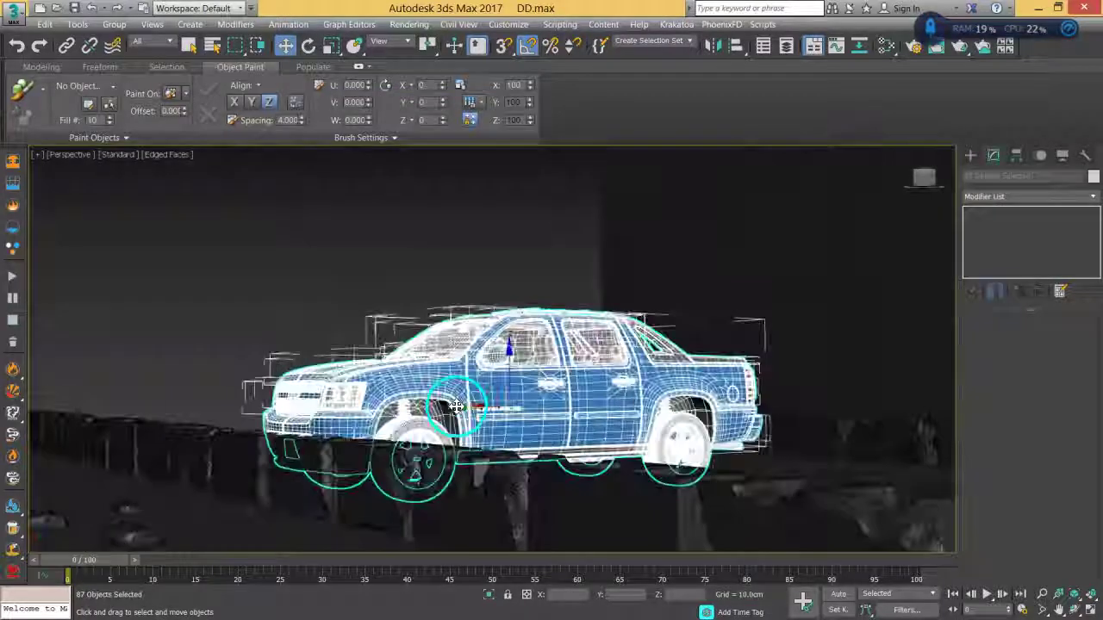
pyautogui.click(332, 45)
pyautogui.moveTo(506, 423); pyautogui.dragTo(506, 421)
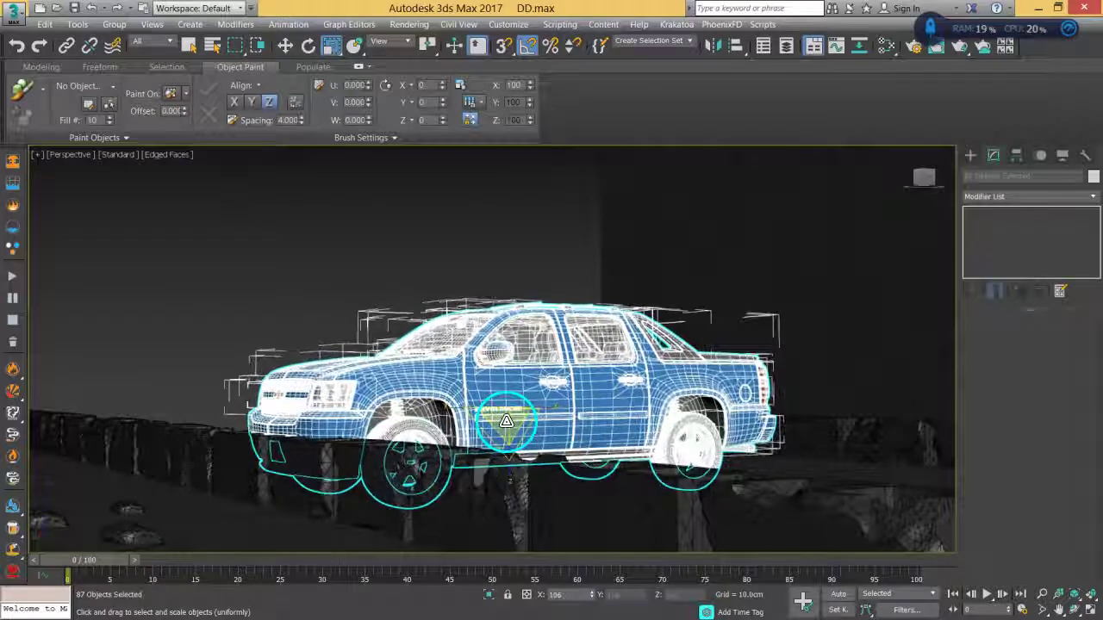
pyautogui.keyDown('alt'); pyautogui.moveTo(514, 428); pyautogui.dragTo(541, 403, button='middle'); pyautogui.keyUp('alt')
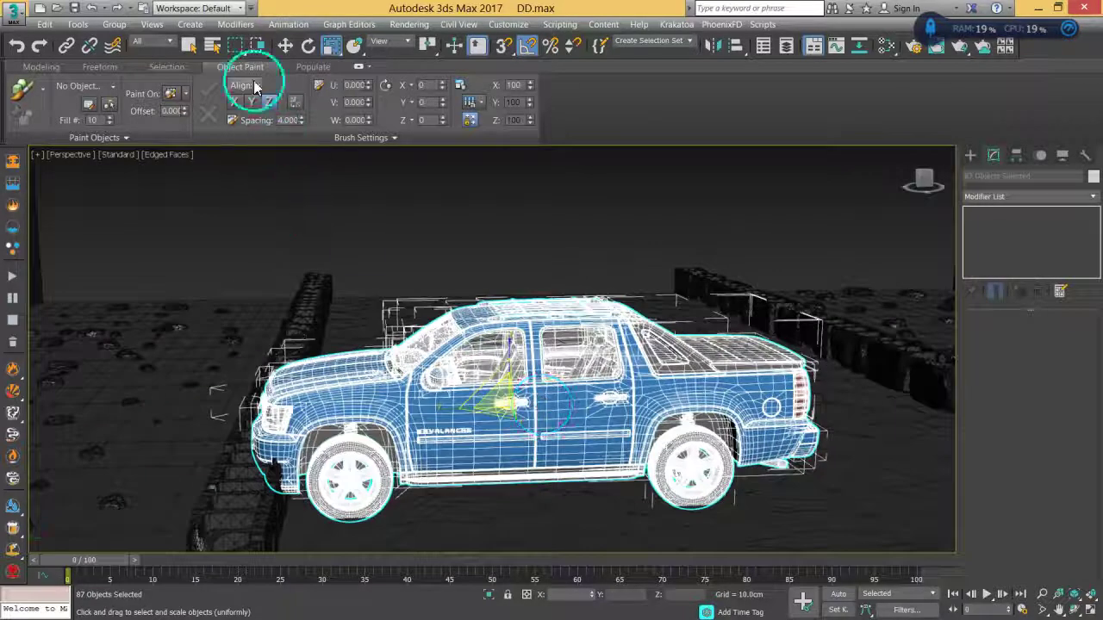
# Step: Rotate the truck until it stands parallel to the pavement edge, and raise it slightly above the cracked street
pyautogui.click(284, 46)
pyautogui.keyDown('alt'); pyautogui.moveTo(422, 259); pyautogui.dragTo(528, 285, button='middle'); pyautogui.keyUp('alt')
pyautogui.click(308, 45)
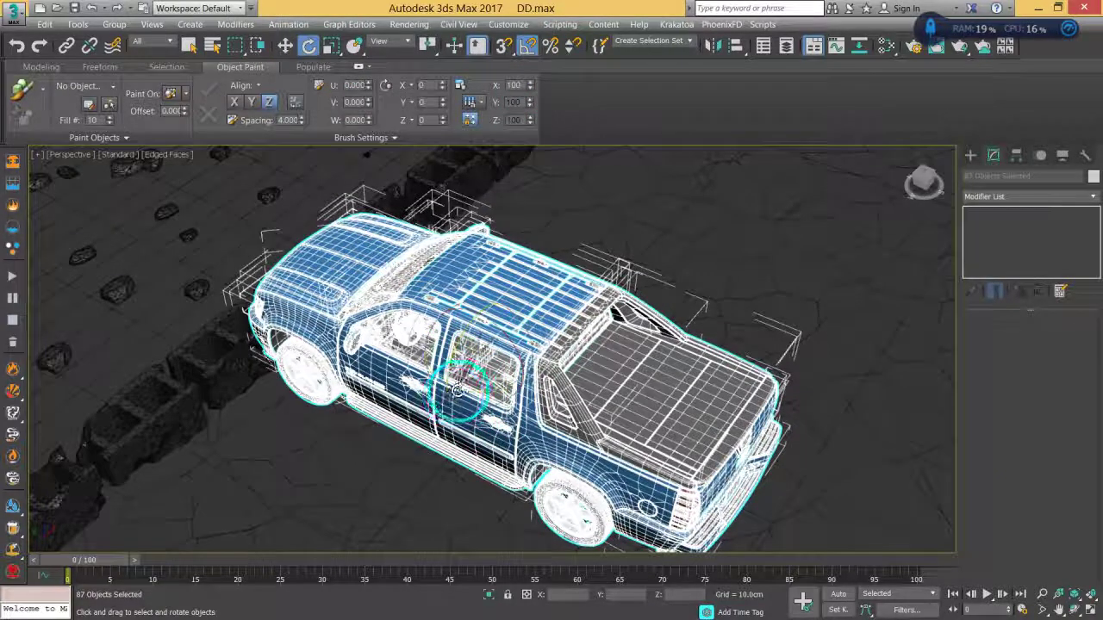
pyautogui.moveTo(475, 390); pyautogui.dragTo(560, 402)
pyautogui.keyDown('alt'); pyautogui.moveTo(560, 403); pyautogui.dragTo(535, 361, button='middle'); pyautogui.keyUp('alt')
pyautogui.moveTo(672, 382); pyautogui.dragTo(653, 344, button='middle')
pyautogui.keyDown('alt'); pyautogui.moveTo(544, 306); pyautogui.dragTo(543, 351, button='middle'); pyautogui.keyUp('alt')
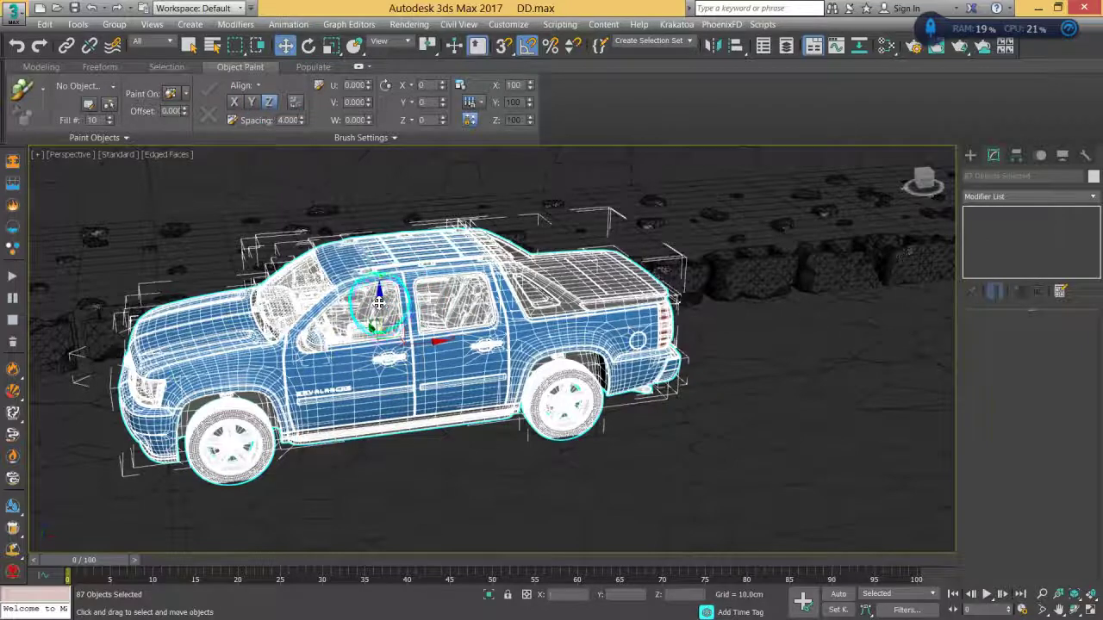
pyautogui.moveTo(378, 301); pyautogui.dragTo(378, 295)
# Step: Name the truck's selection set HeroCar, isolate the truck from the rest of the scene, and clear the selection
pyautogui.keyDown('alt'); pyautogui.moveTo(532, 407); pyautogui.dragTo(640, 402, button='middle'); pyautogui.keyUp('alt')
pyautogui.keyDown('alt'); pyautogui.moveTo(475, 408); pyautogui.dragTo(549, 394, button='middle'); pyautogui.keyUp('alt')
pyautogui.scroll(3, 501, 390)
pyautogui.keyDown('alt'); pyautogui.moveTo(527, 467); pyautogui.dragTo(556, 436, button='middle'); pyautogui.keyUp('alt')
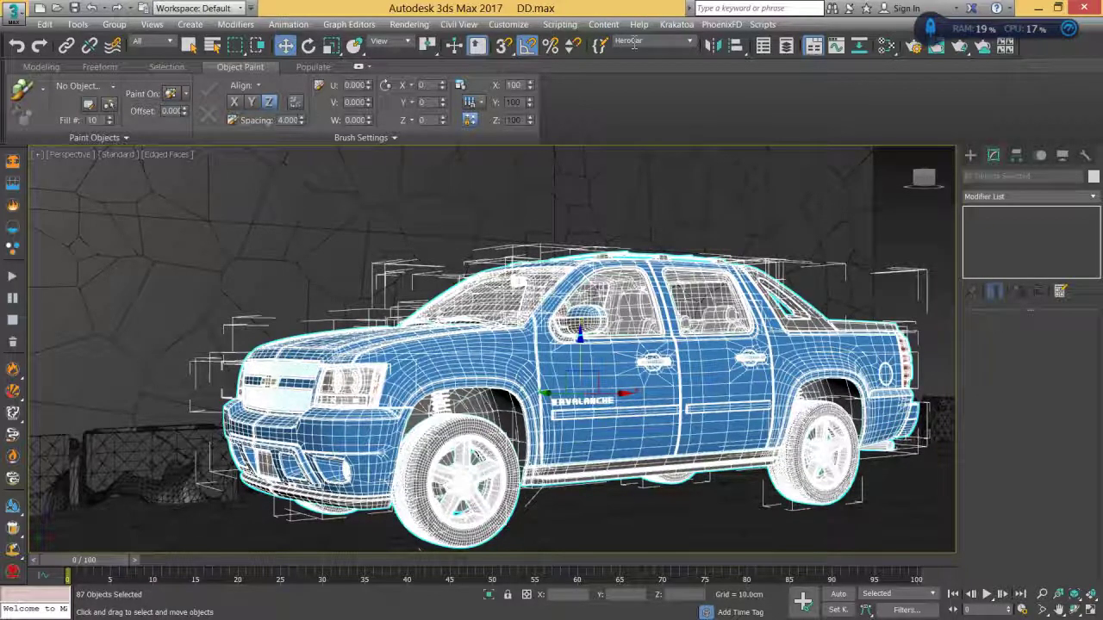
pyautogui.click(609, 165)
pyautogui.moveTo(653, 381); pyautogui.dragTo(638, 374, button='middle')
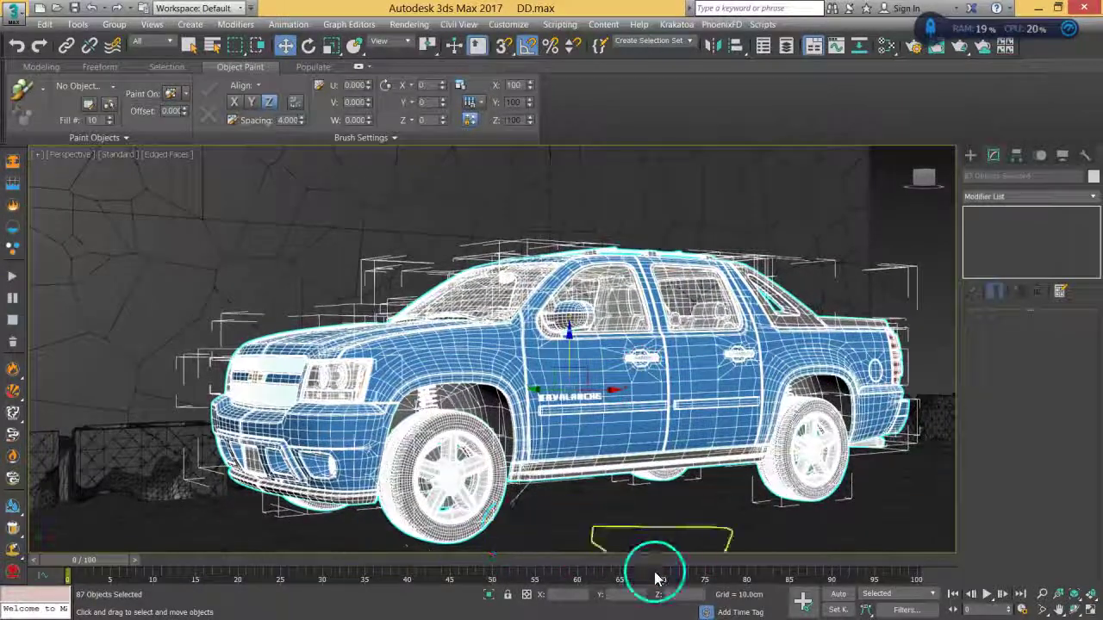
pyautogui.click(489, 594)
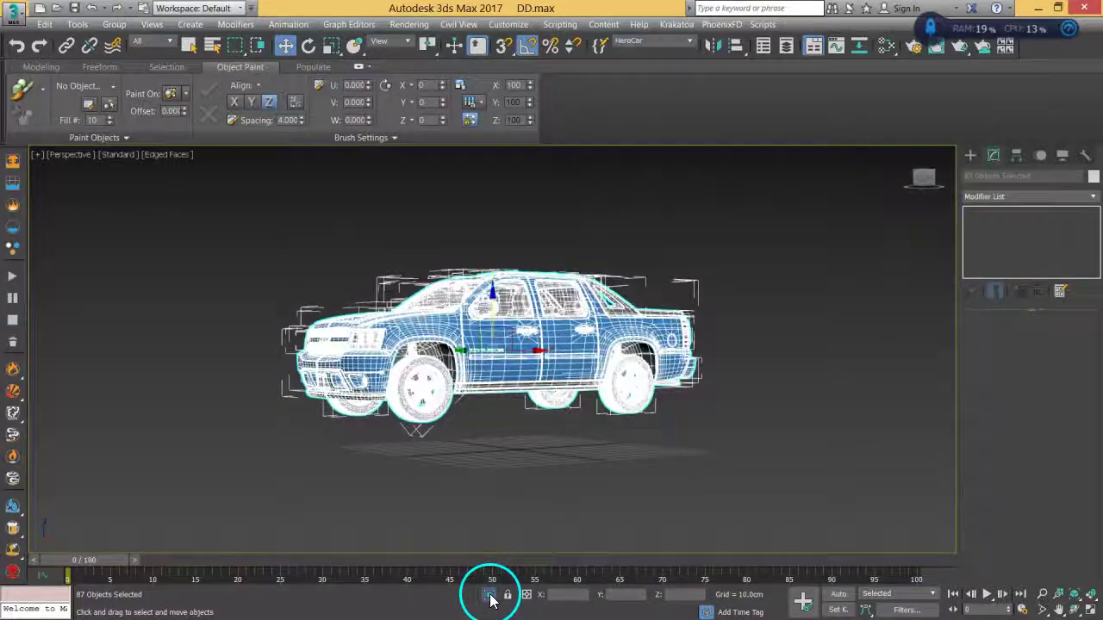
pyautogui.keyDown('alt'); pyautogui.moveTo(505, 320); pyautogui.dragTo(516, 422, button='middle'); pyautogui.keyUp('alt')
pyautogui.click(526, 370)
pyautogui.keyDown('alt'); pyautogui.moveTo(527, 371); pyautogui.dragTo(667, 426, button='middle'); pyautogui.keyUp('alt')
pyautogui.click(603, 456)
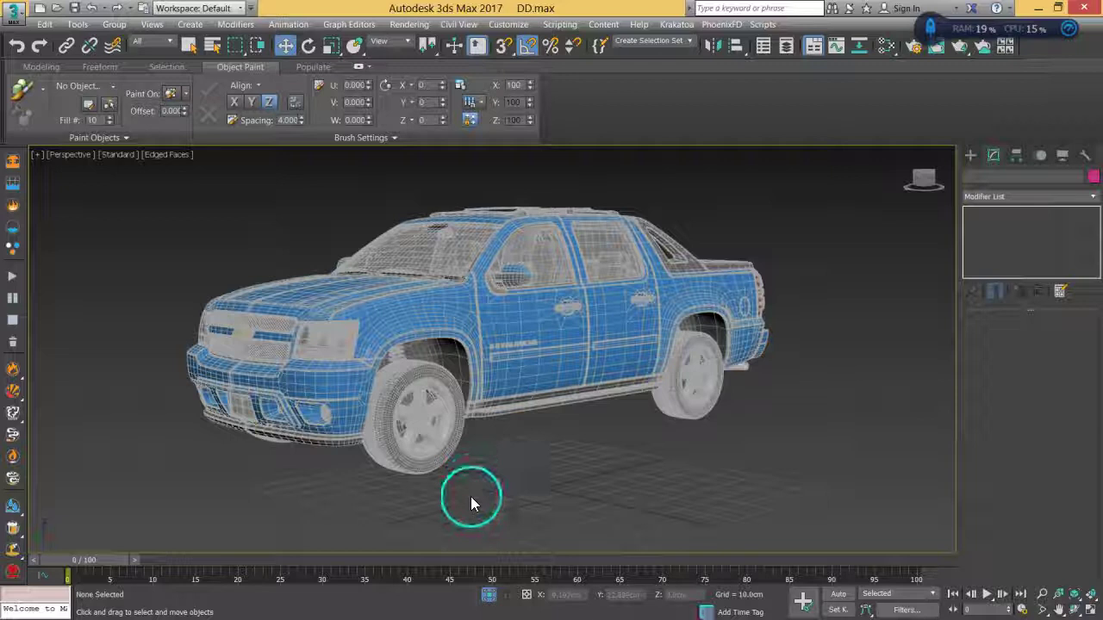
pyautogui.moveTo(450, 454); pyautogui.dragTo(453, 451, button='middle')
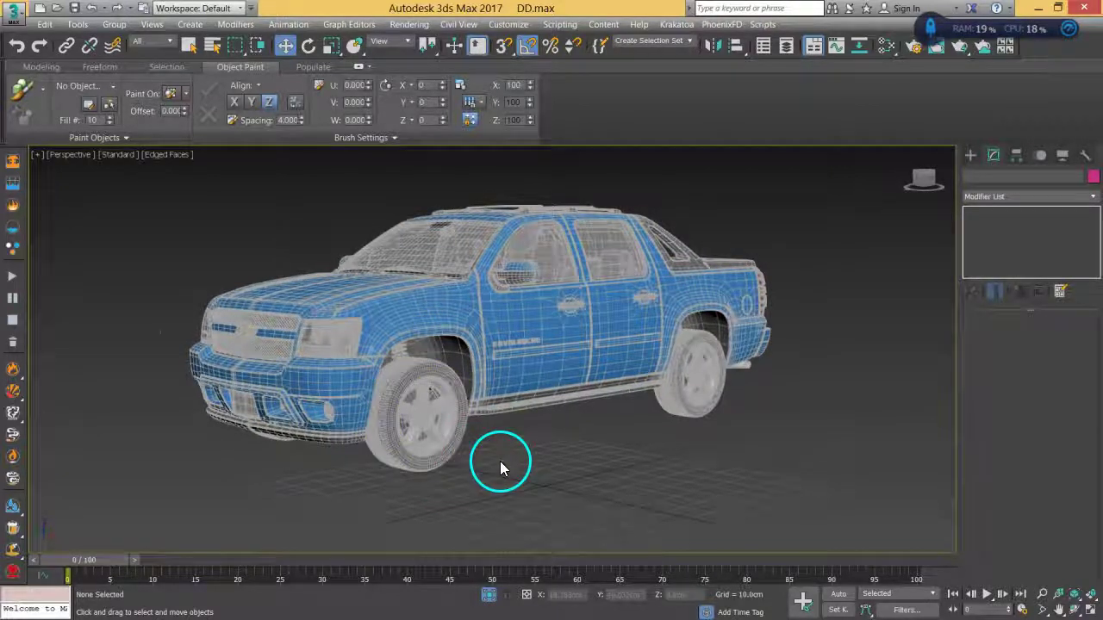
# Step: Select all truck parts and assign them a black object colour
pyautogui.hotkey('ctrl', 'a')
pyautogui.click(1092, 177)
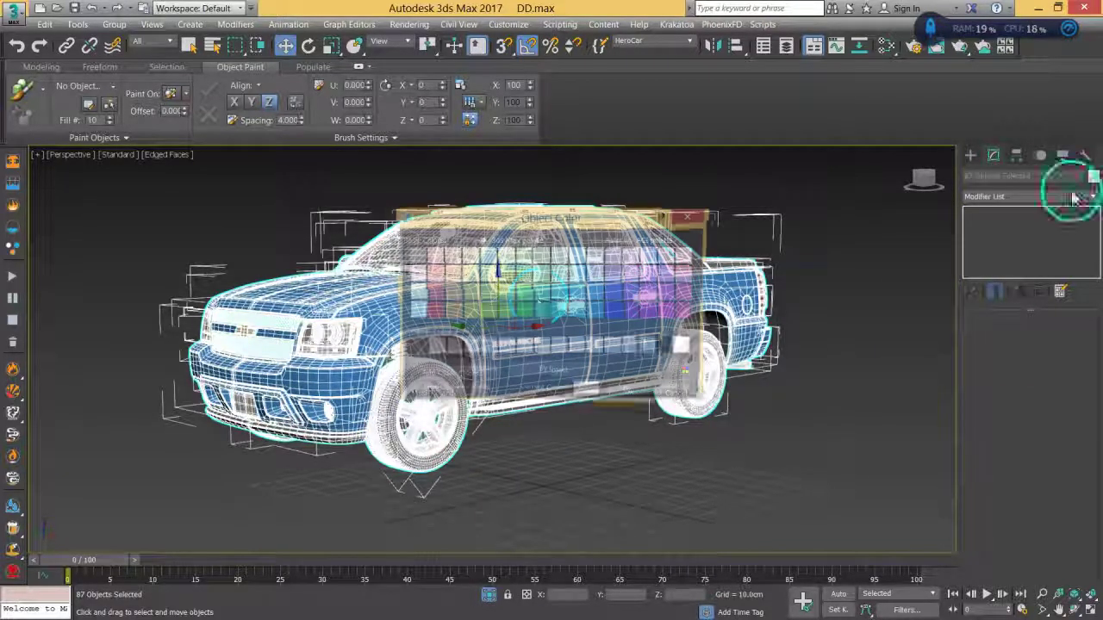
pyautogui.click(448, 349)
pyautogui.click(629, 393)
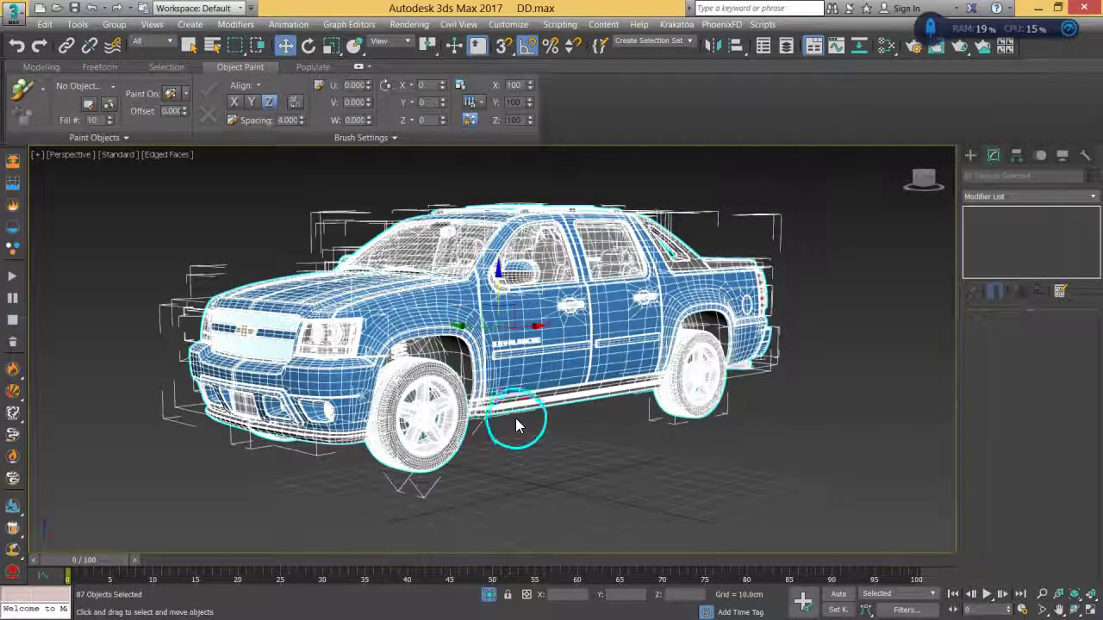
# Step: Switch the shaded display from material colour to object colour and deselect the truck parts
pyautogui.click(1053, 157)
pyautogui.click(1043, 258)
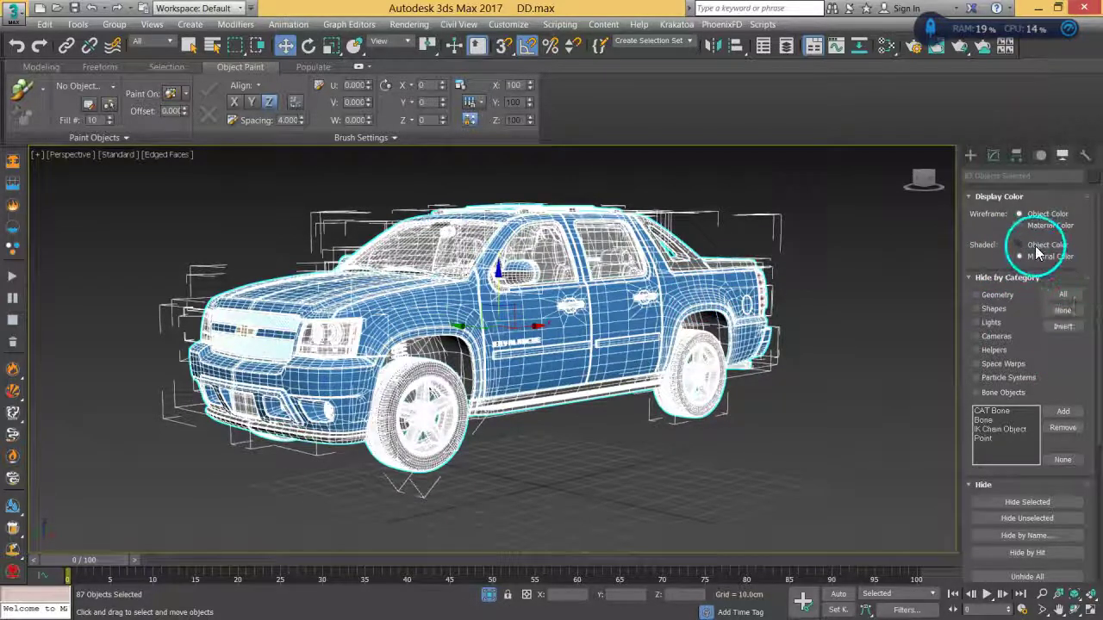
pyautogui.click(1037, 247)
pyautogui.click(677, 442)
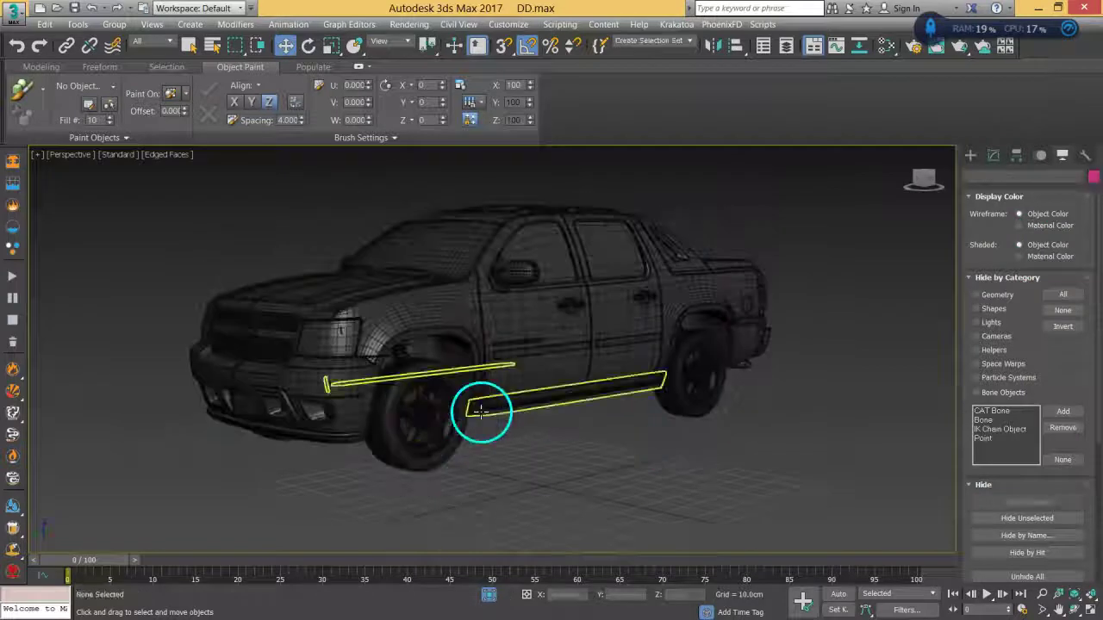
# Step: Examine the truck's front wheel, fender, doors and suspension mesh up close
pyautogui.keyDown('alt'); pyautogui.moveTo(578, 450); pyautogui.dragTo(514, 424, button='middle'); pyautogui.keyUp('alt')
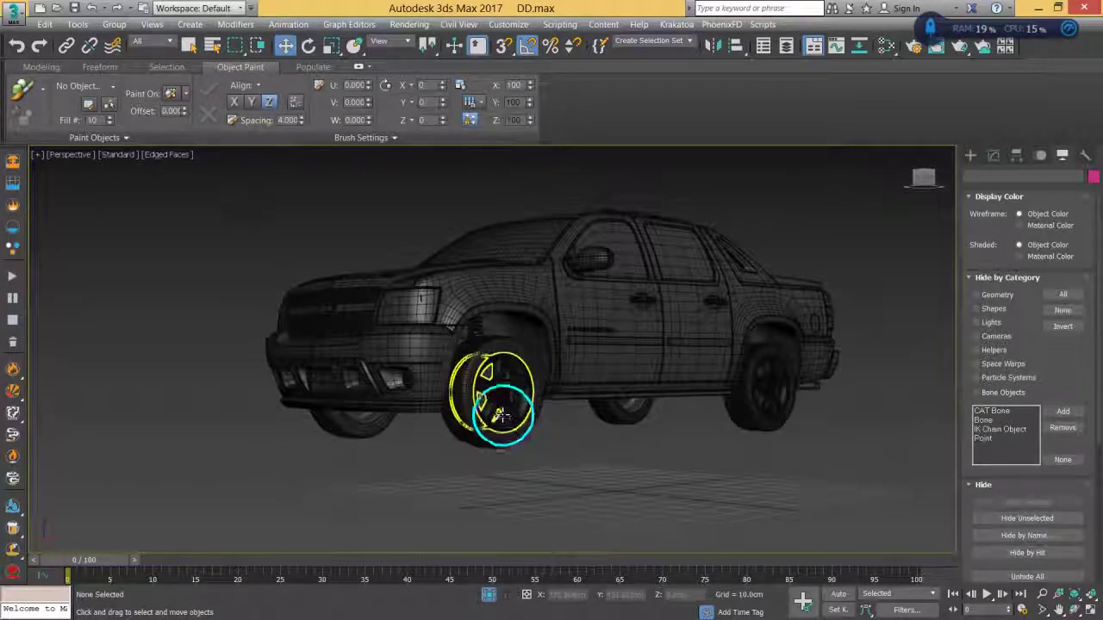
pyautogui.scroll(5, 500, 418)
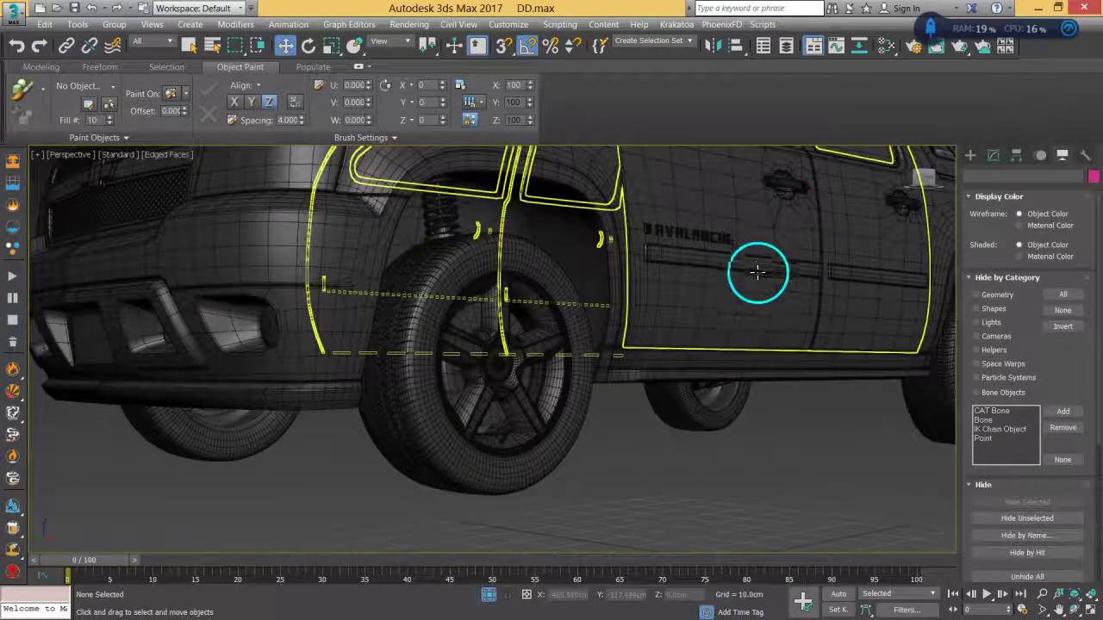
pyautogui.moveTo(758, 272); pyautogui.dragTo(731, 372, button='middle')
pyautogui.moveTo(369, 303); pyautogui.dragTo(349, 347, button='middle')
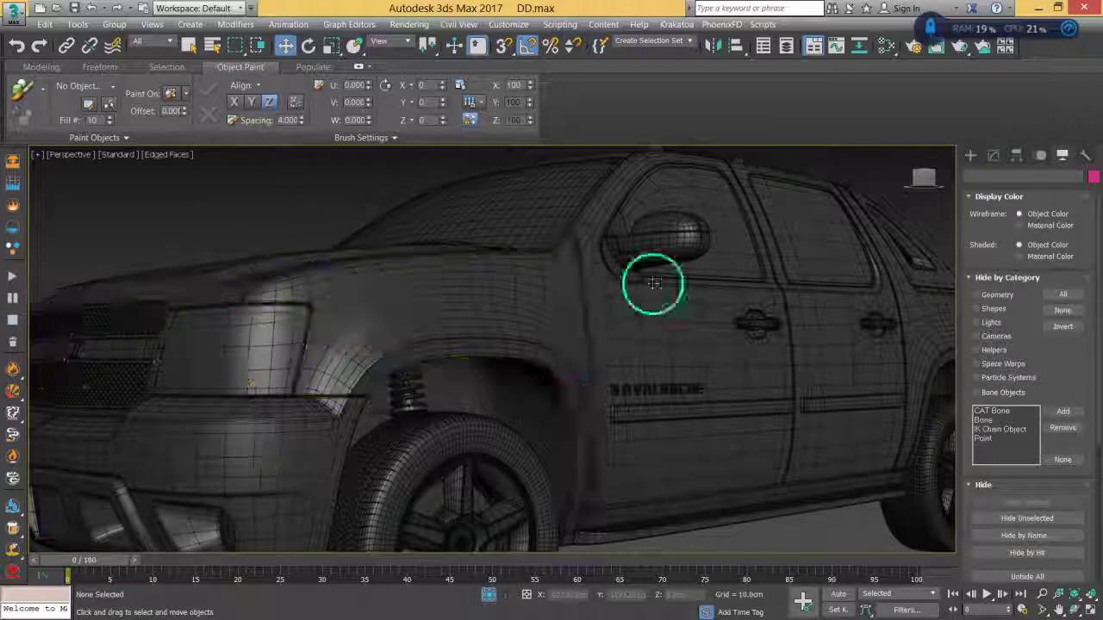
pyautogui.moveTo(566, 402); pyautogui.dragTo(606, 366, button='middle')
pyautogui.moveTo(455, 327)
pyautogui.keyDown('alt'); pyautogui.mouseDown(button='middle')
pyautogui.moveTo(439, 337)
pyautogui.moveTo(461, 318)
pyautogui.mouseUp(button='middle'); pyautogui.keyUp('alt')
pyautogui.scroll(2, 469, 361)
pyautogui.moveTo(482, 369); pyautogui.dragTo(476, 315, button='middle')
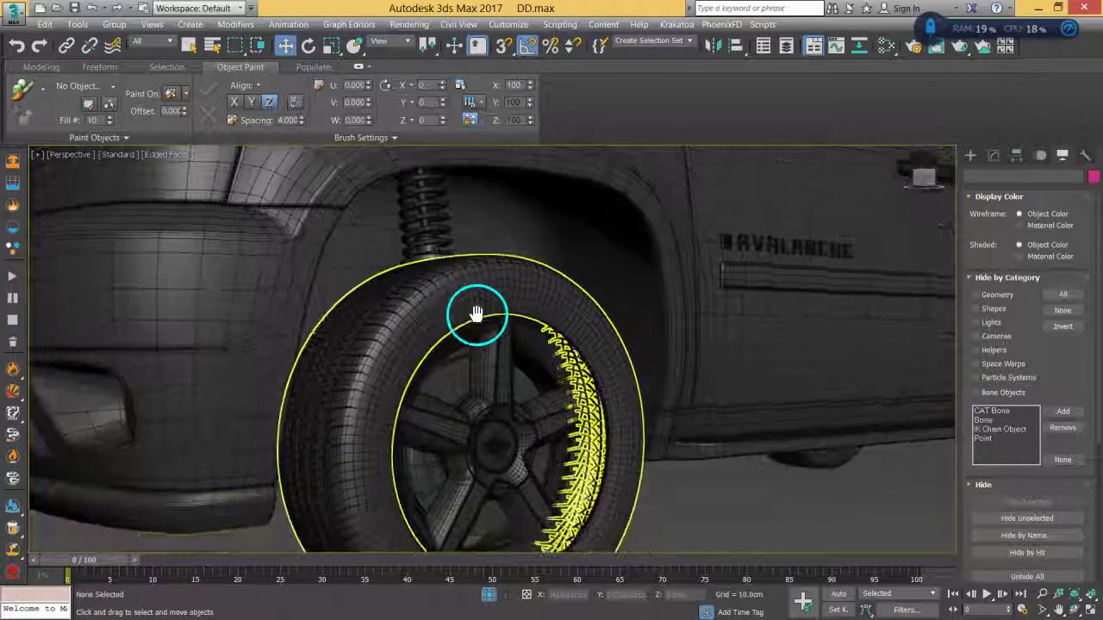
pyautogui.click(561, 328)
pyautogui.scroll(5, 537, 419)
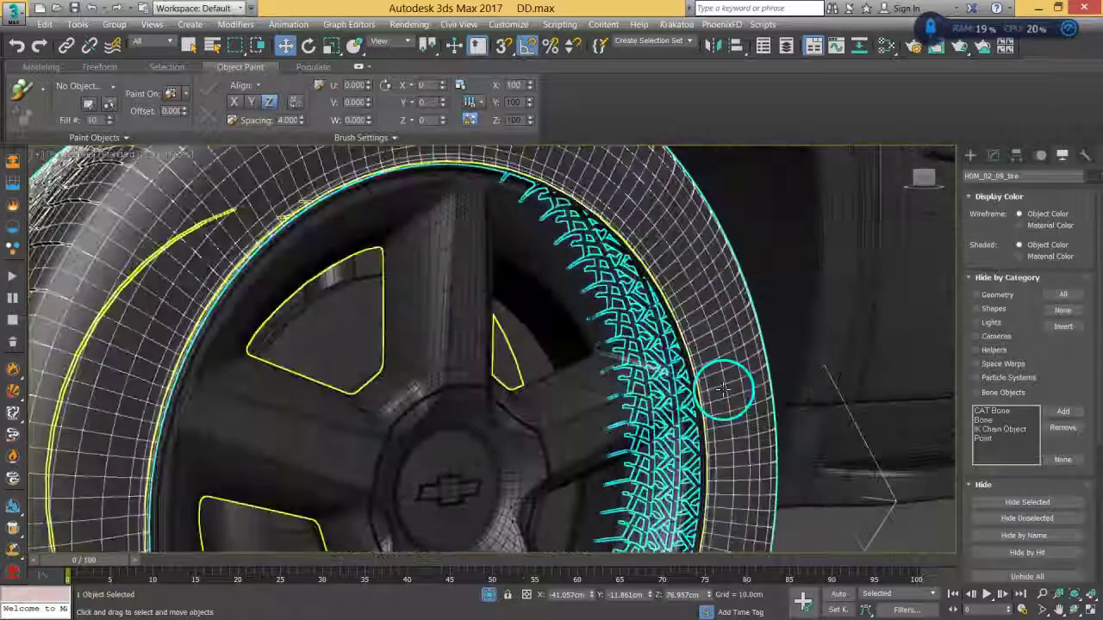
pyautogui.moveTo(683, 422); pyautogui.dragTo(699, 394, button='middle')
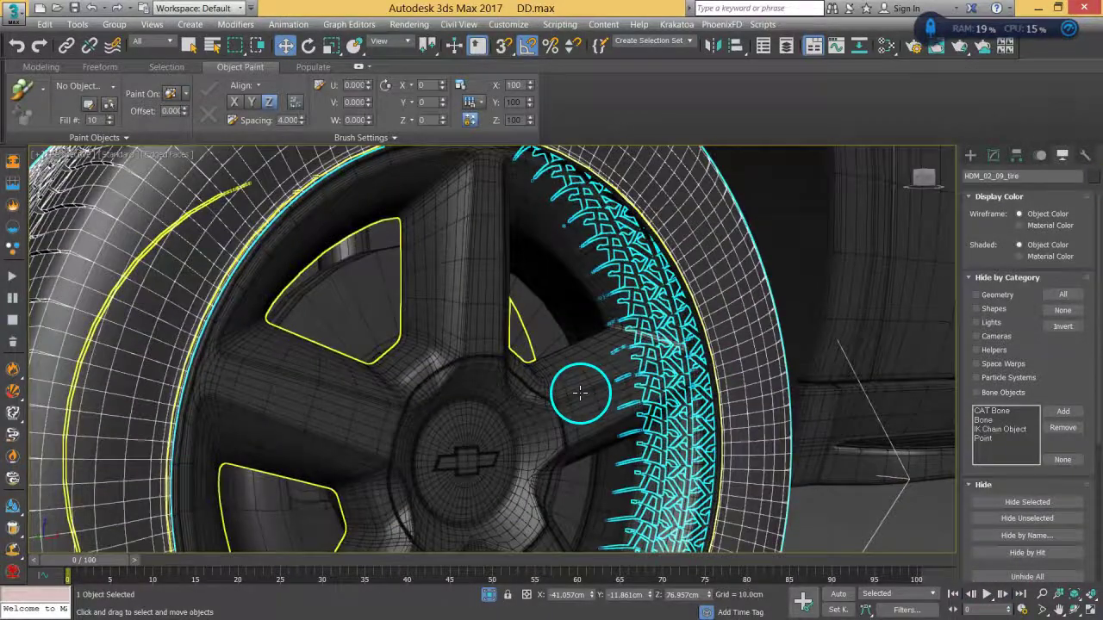
pyautogui.keyDown('ctrl'); pyautogui.click(580, 393); pyautogui.keyUp('ctrl')
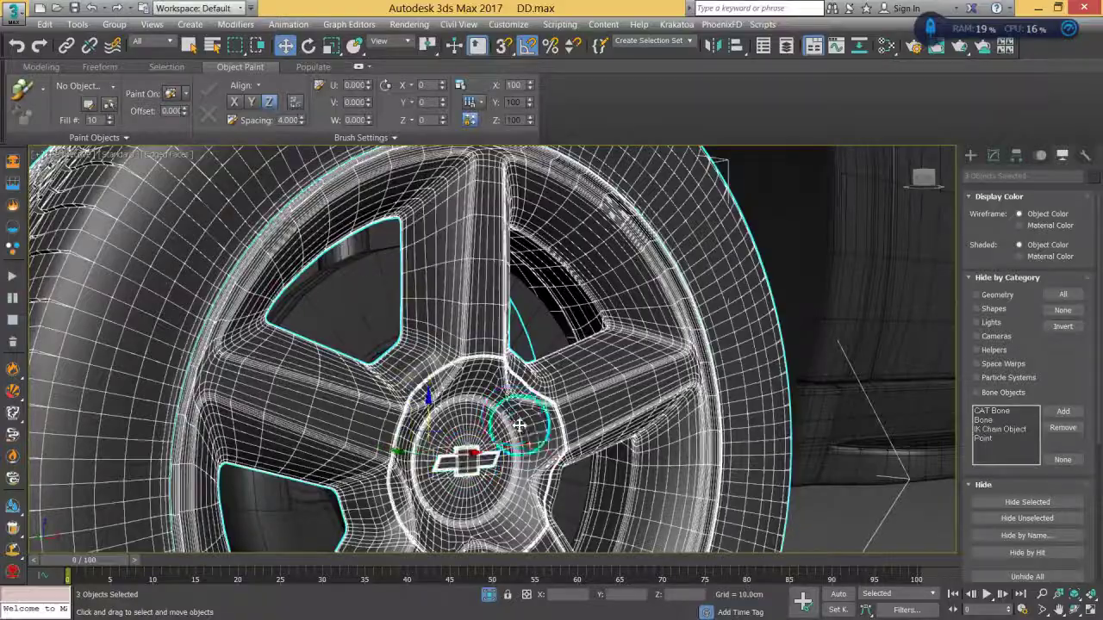
pyautogui.scroll(-6, 520, 425)
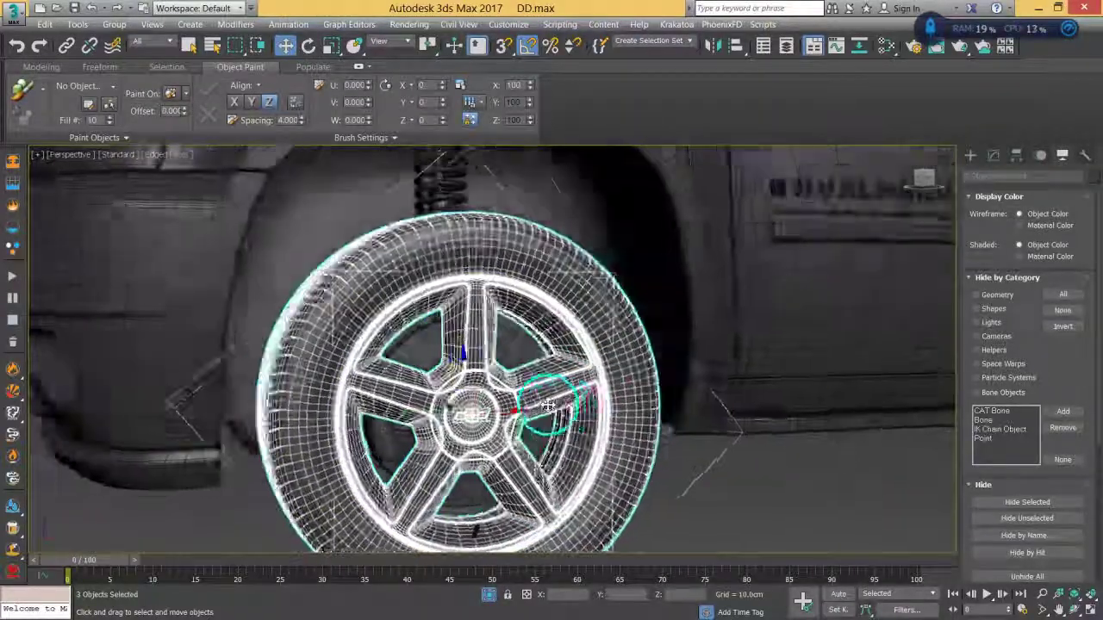
pyautogui.keyDown('alt'); pyautogui.moveTo(548, 404); pyautogui.dragTo(400, 417, button='middle'); pyautogui.keyUp('alt')
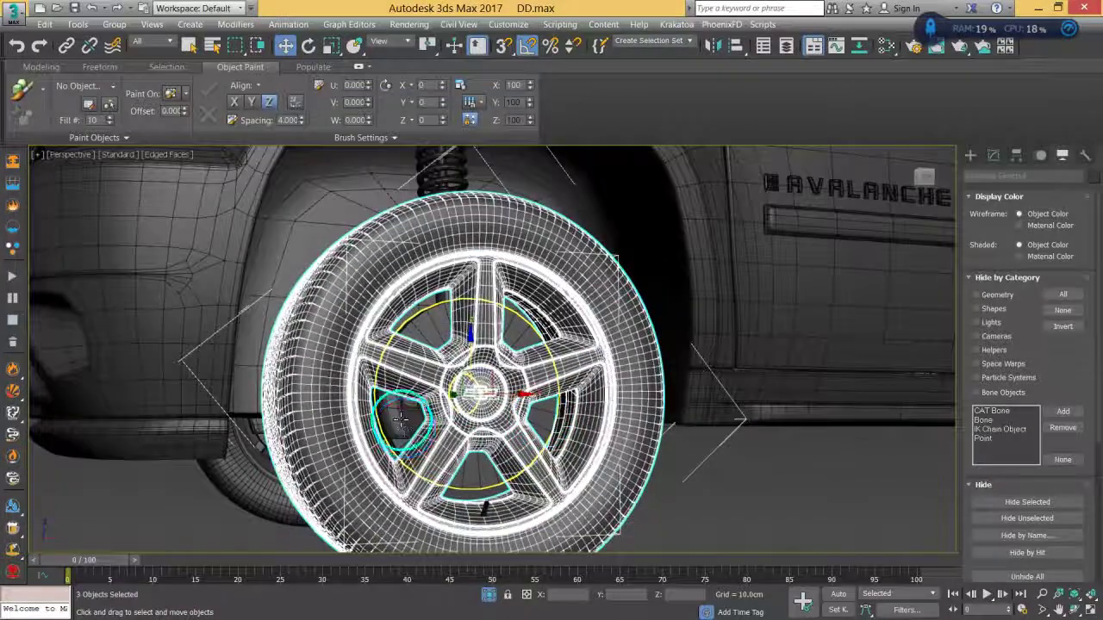
pyautogui.click(400, 420)
pyautogui.moveTo(517, 448)
pyautogui.keyDown('alt'); pyautogui.mouseDown(button='middle')
pyautogui.moveTo(495, 475)
pyautogui.moveTo(522, 453)
pyautogui.mouseUp(button='middle'); pyautogui.keyUp('alt')
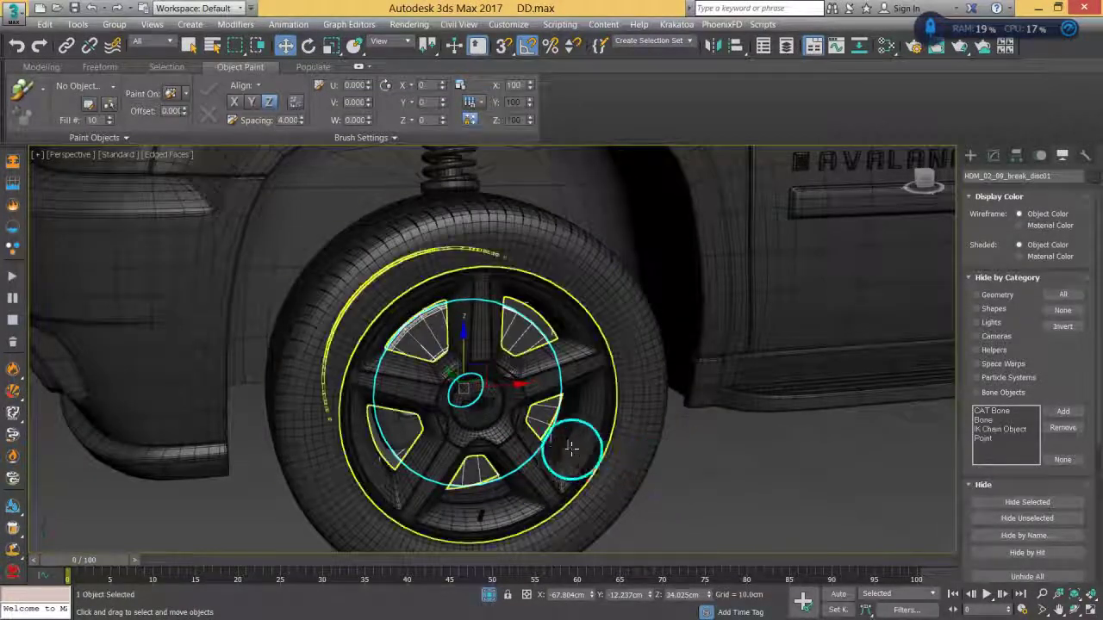
pyautogui.keyDown('alt'); pyautogui.moveTo(589, 416); pyautogui.dragTo(595, 388, button='middle'); pyautogui.keyUp('alt')
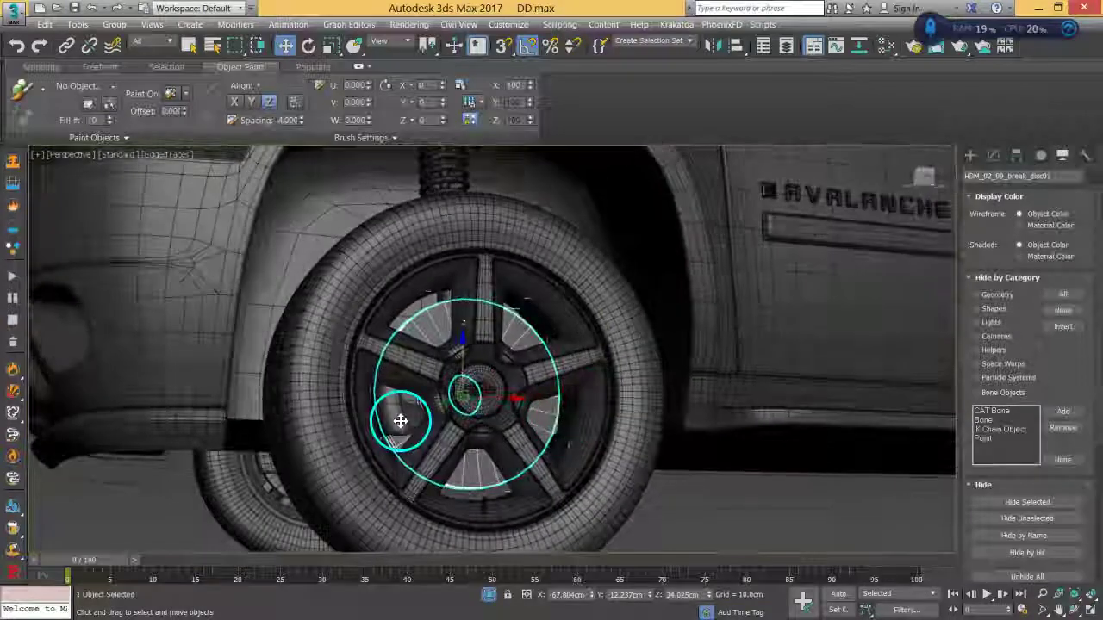
pyautogui.click(778, 504)
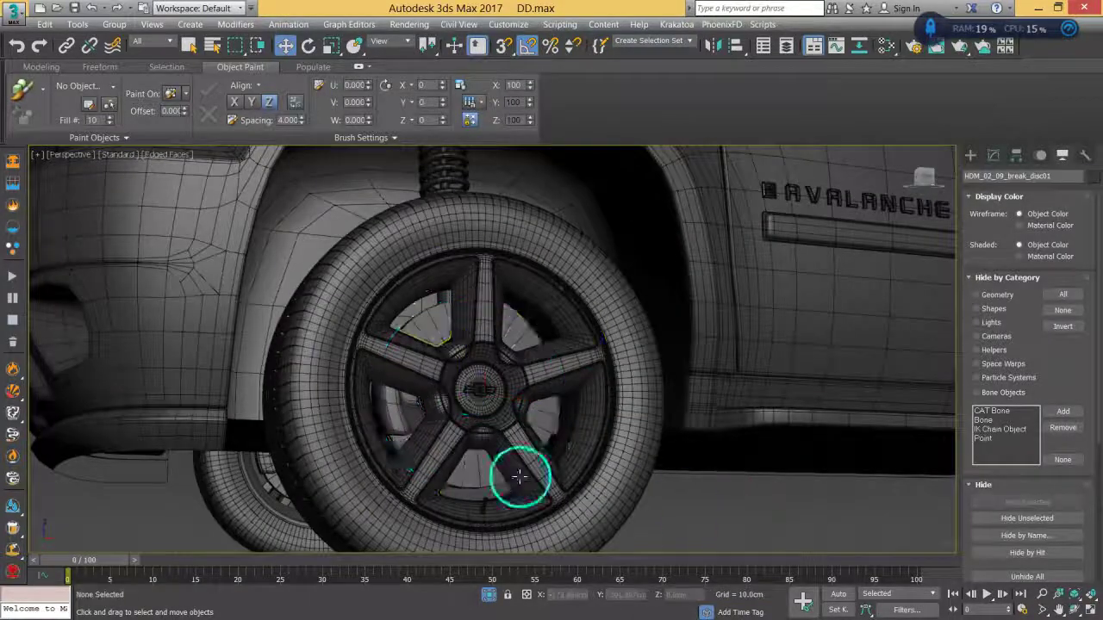
# Step: Select the front wheel's tire, rim, brake disc, emblem and valve together
pyautogui.click(396, 419)
pyautogui.keyDown('alt'); pyautogui.moveTo(395, 419); pyautogui.dragTo(521, 468, button='middle'); pyautogui.keyUp('alt')
pyautogui.keyDown('alt'); pyautogui.moveTo(549, 394); pyautogui.dragTo(533, 388, button='middle'); pyautogui.keyUp('alt')
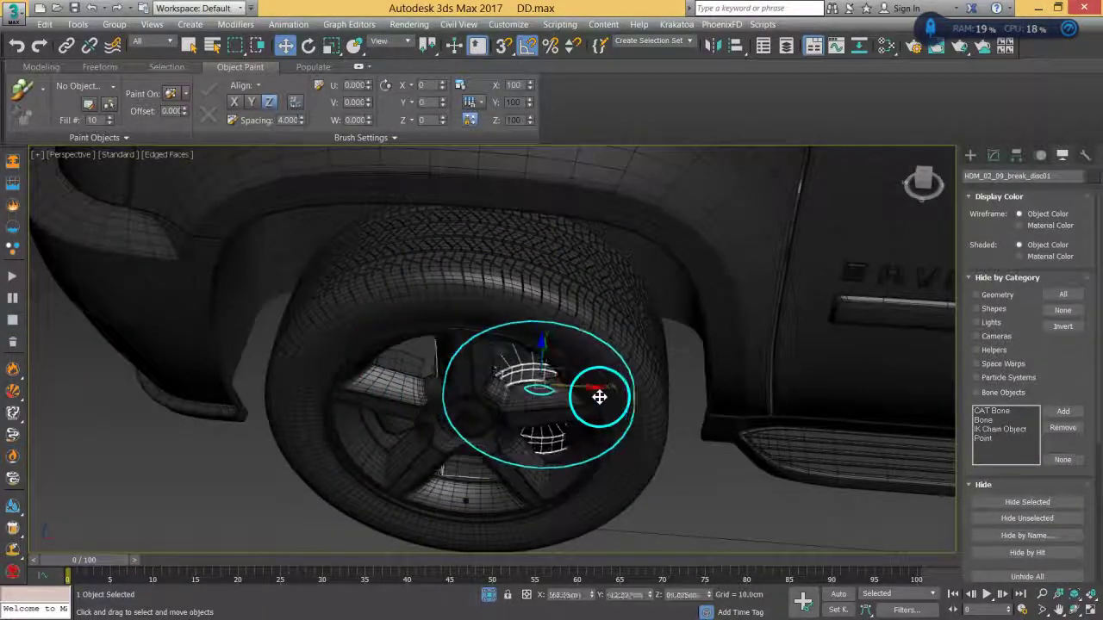
pyautogui.keyDown('alt'); pyautogui.moveTo(539, 480); pyautogui.dragTo(589, 439, button='middle'); pyautogui.keyUp('alt')
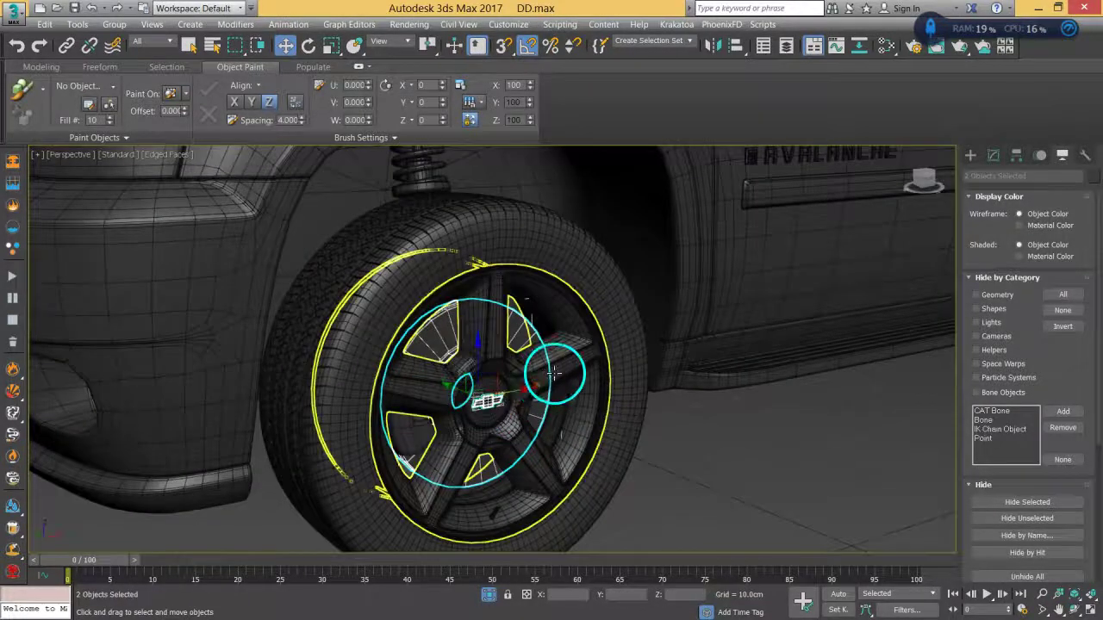
pyautogui.keyDown('ctrl'); pyautogui.click(554, 373); pyautogui.keyUp('ctrl')
pyautogui.keyDown('ctrl'); pyautogui.click(621, 382); pyautogui.keyUp('ctrl')
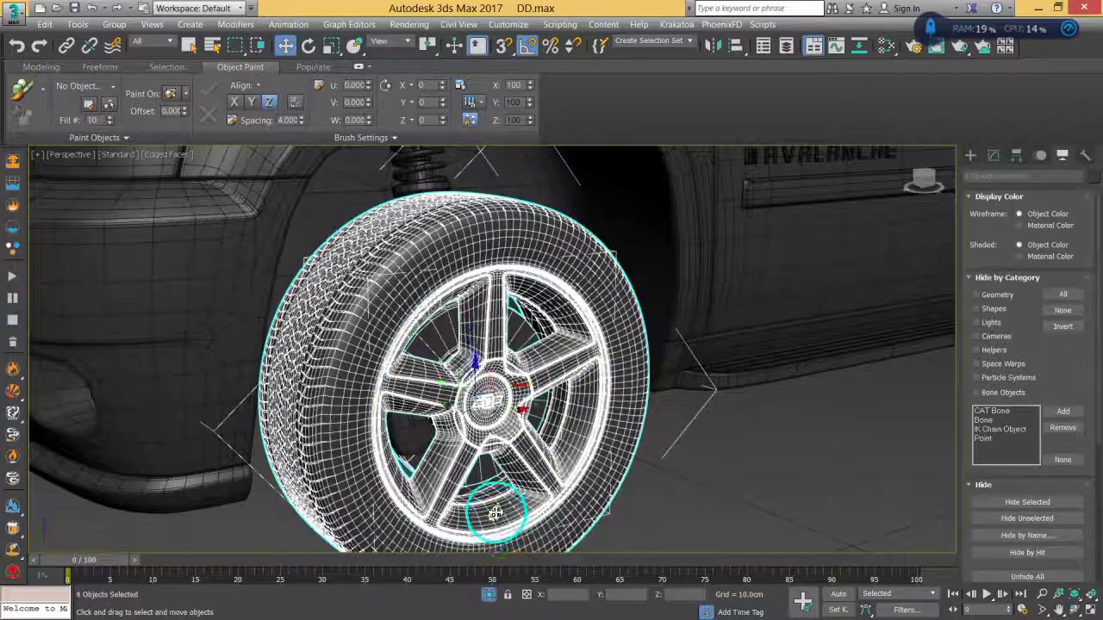
pyautogui.keyDown('alt'); pyautogui.moveTo(625, 497); pyautogui.dragTo(936, 454, button='middle'); pyautogui.keyUp('alt')
pyautogui.hotkey('ctrl', 'z')
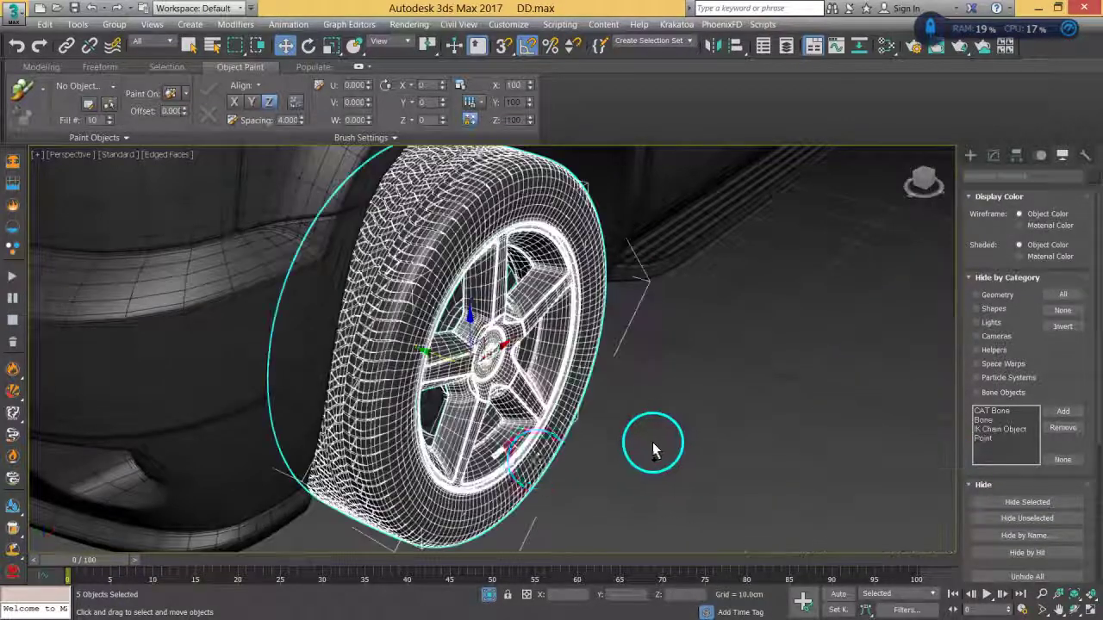
pyautogui.keyDown('alt'); pyautogui.moveTo(532, 462); pyautogui.dragTo(522, 400, button='middle'); pyautogui.keyUp('alt')
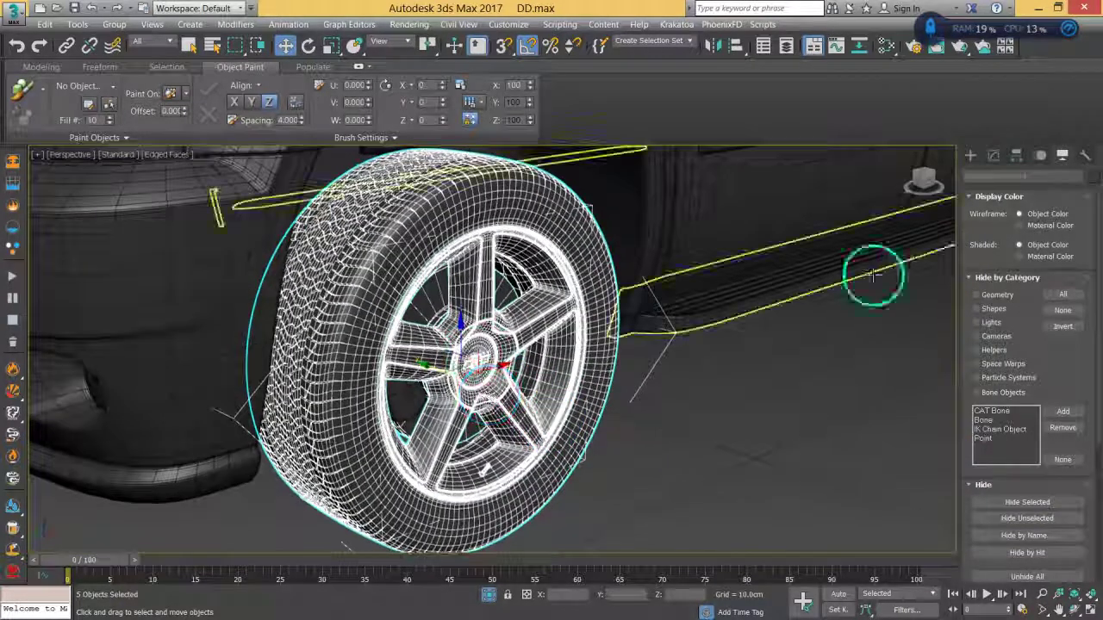
# Step: Try to reset the transforms of the selected front wheel parts with Reset XForm
pyautogui.click(1015, 157)
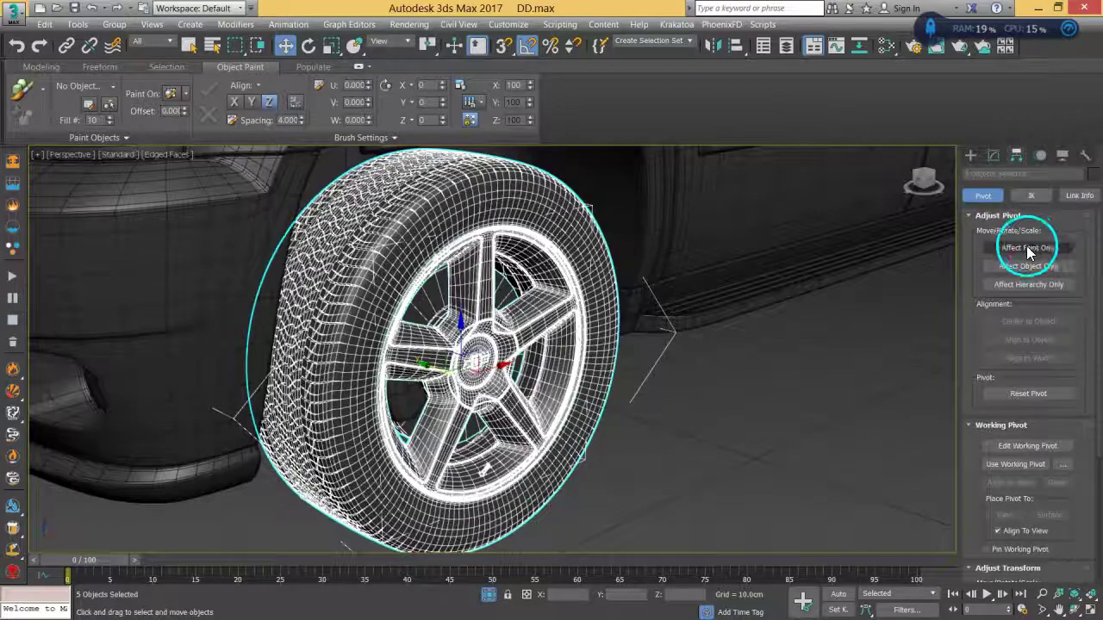
pyautogui.click(1026, 247)
pyautogui.keyDown('alt'); pyautogui.moveTo(665, 428); pyautogui.dragTo(541, 389, button='middle'); pyautogui.keyUp('alt')
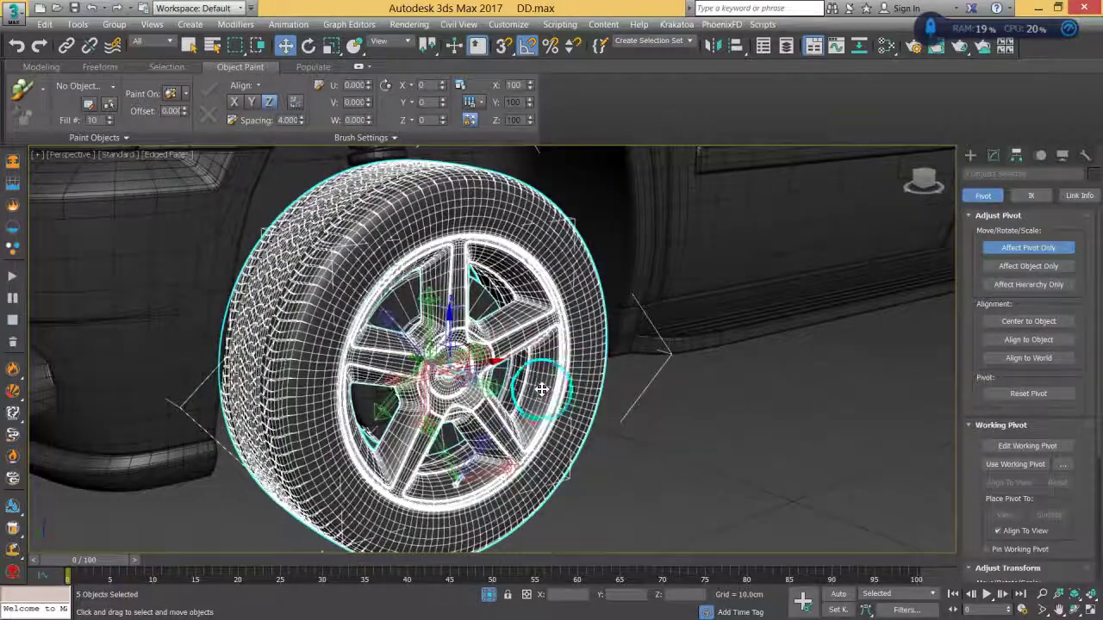
pyautogui.click(1084, 154)
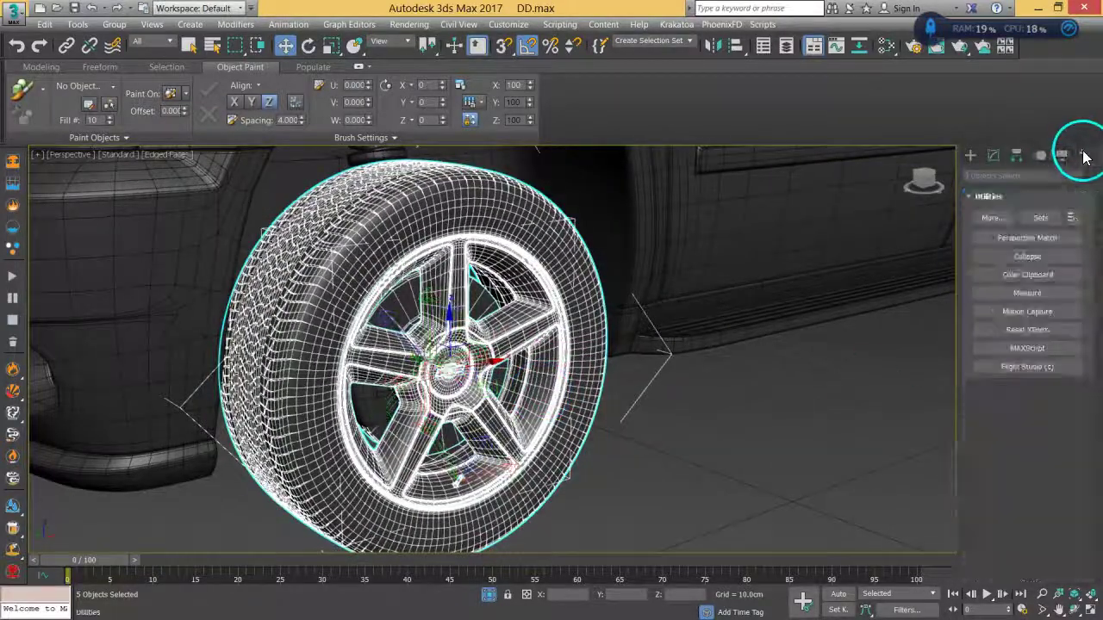
pyautogui.click(1025, 329)
pyautogui.click(1034, 415)
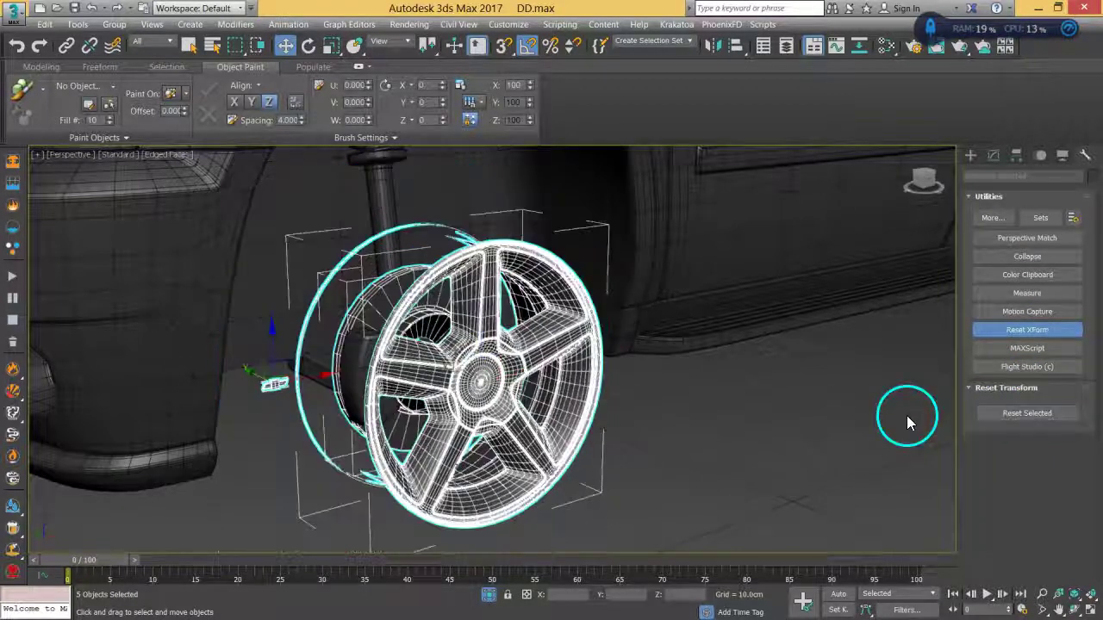
# Step: Delete all the displaced front wheel parts, including the leftover valve and tire
pyautogui.click(993, 155)
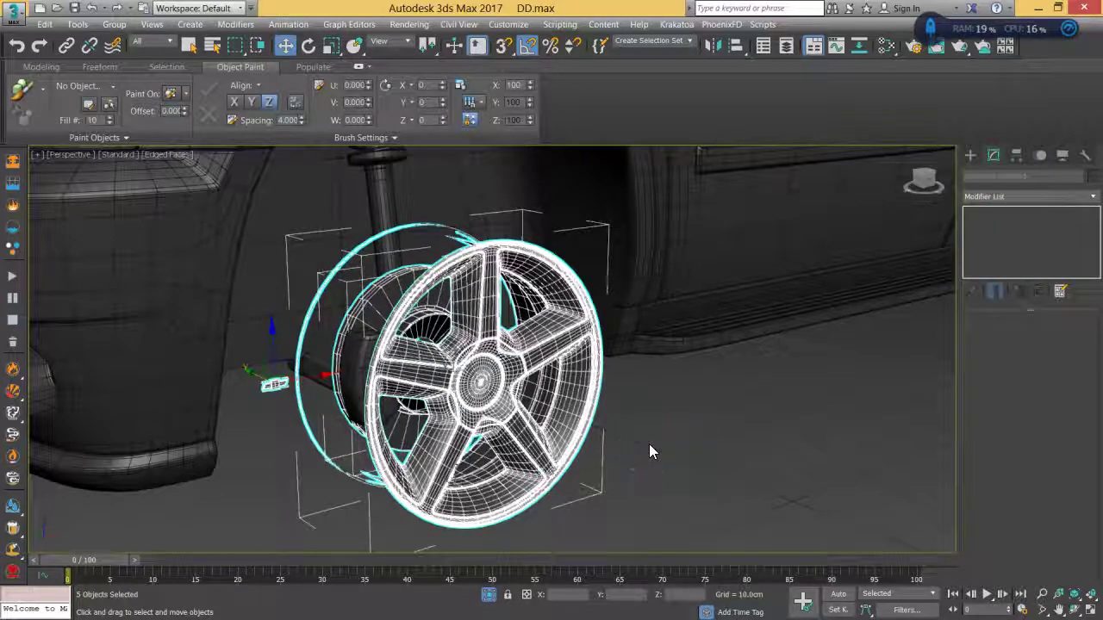
pyautogui.keyDown('alt'); pyautogui.moveTo(648, 444); pyautogui.dragTo(546, 362, button='middle'); pyautogui.keyUp('alt')
pyautogui.scroll(6, 545, 362)
pyautogui.keyDown('alt'); pyautogui.moveTo(611, 374); pyautogui.dragTo(513, 200, button='middle'); pyautogui.keyUp('alt')
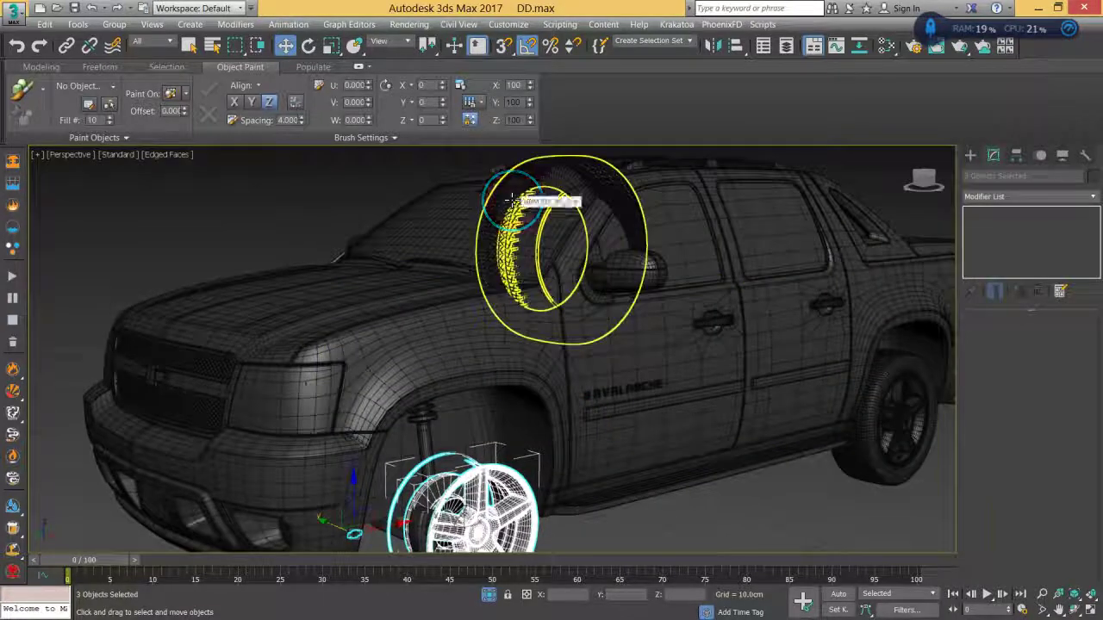
pyautogui.keyDown('alt'); pyautogui.moveTo(512, 199); pyautogui.dragTo(741, 385, button='middle'); pyautogui.keyUp('alt')
pyautogui.press('Delete')
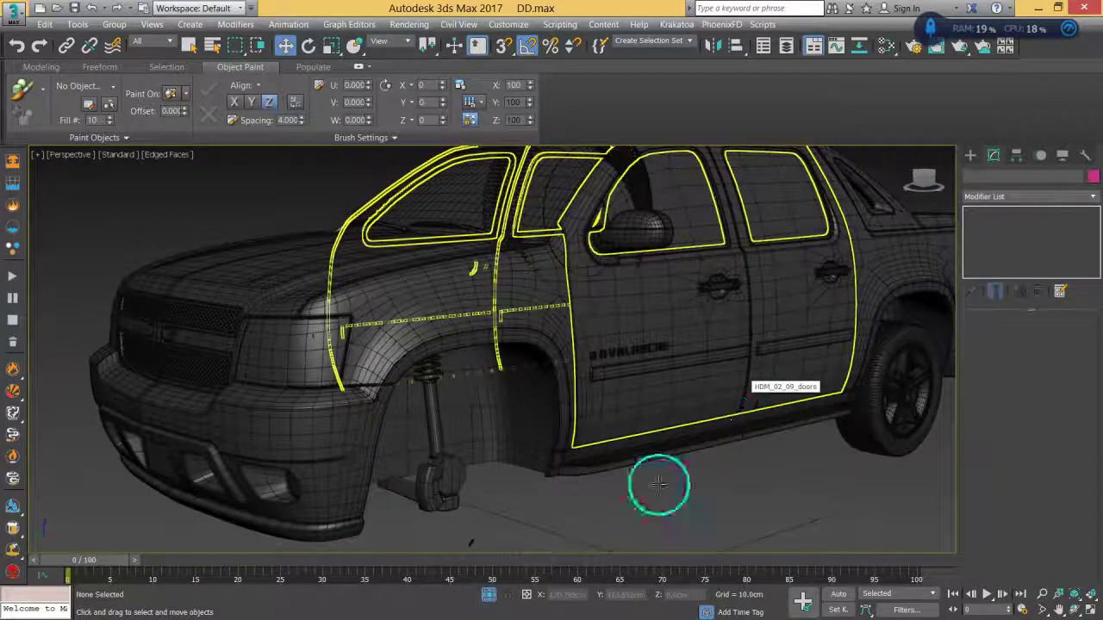
pyautogui.click(469, 539)
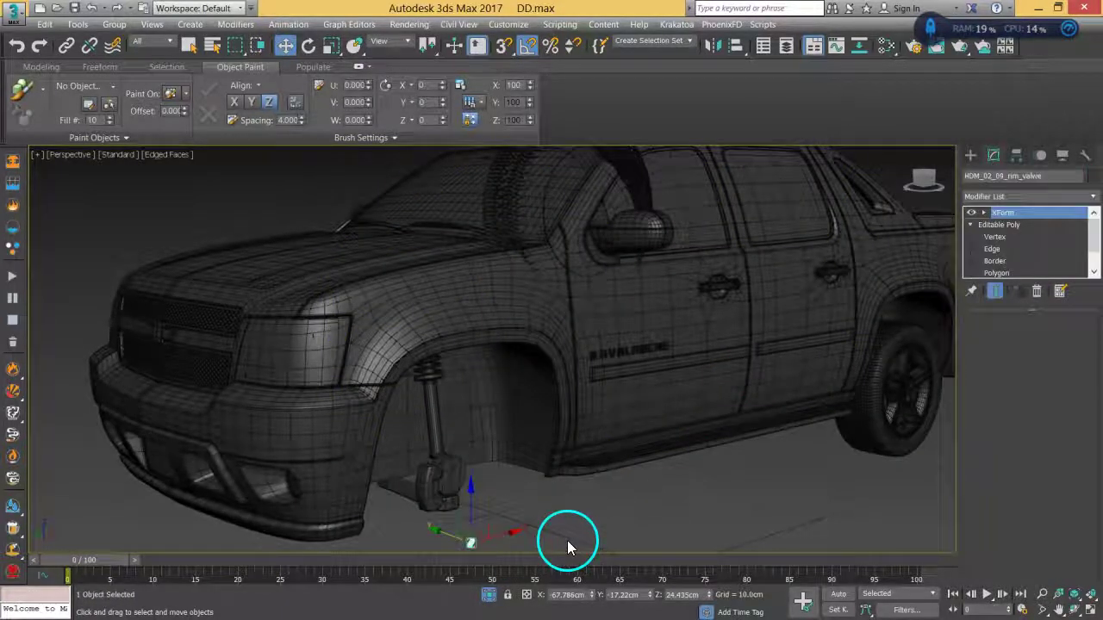
pyautogui.press('Delete')
pyautogui.click(512, 198)
pyautogui.press('Delete')
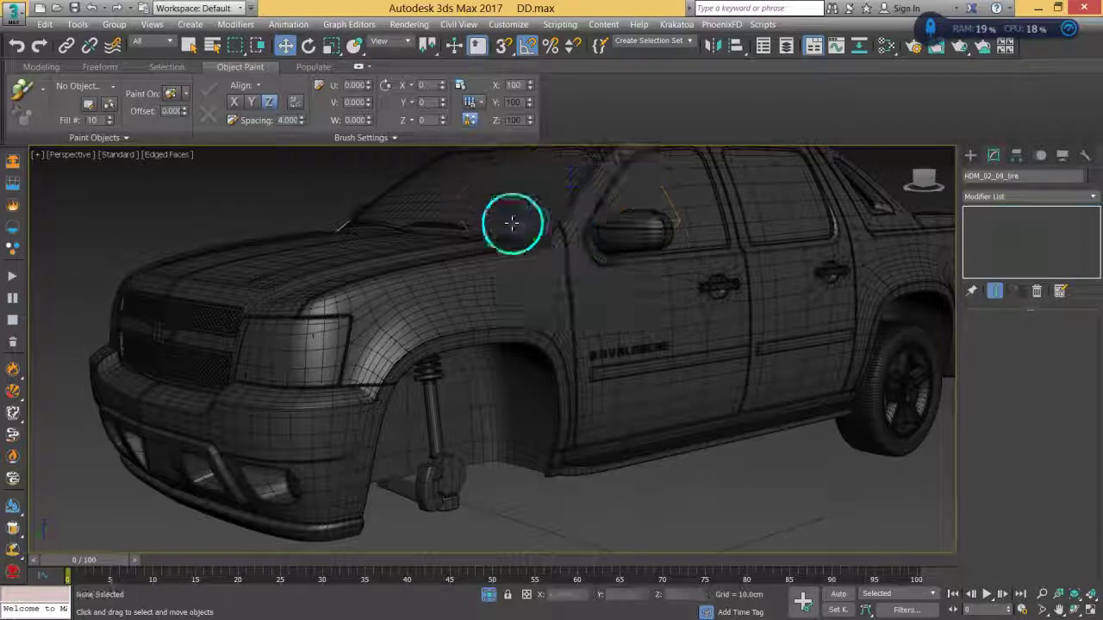
# Step: Select the tire, valve, emblem, rim and brake disc of the rear wheel on the same side
pyautogui.keyDown('alt'); pyautogui.moveTo(874, 438); pyautogui.dragTo(635, 433, button='middle'); pyautogui.keyUp('alt')
pyautogui.click(642, 442)
pyautogui.scroll(10, 642, 442)
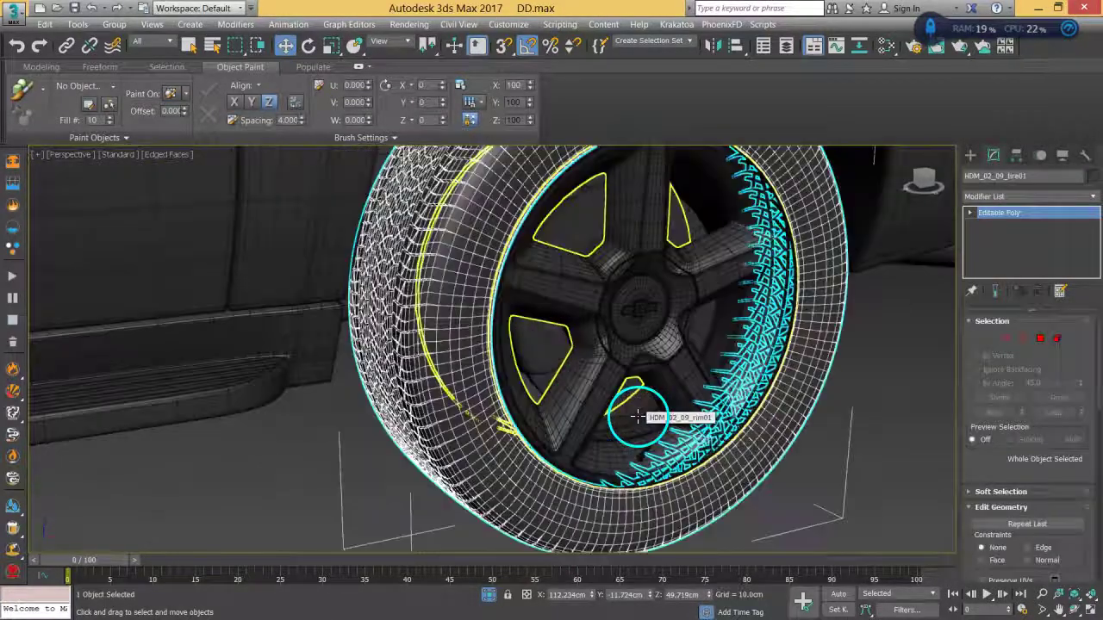
pyautogui.keyDown('ctrl'); pyautogui.click(623, 386); pyautogui.keyUp('ctrl')
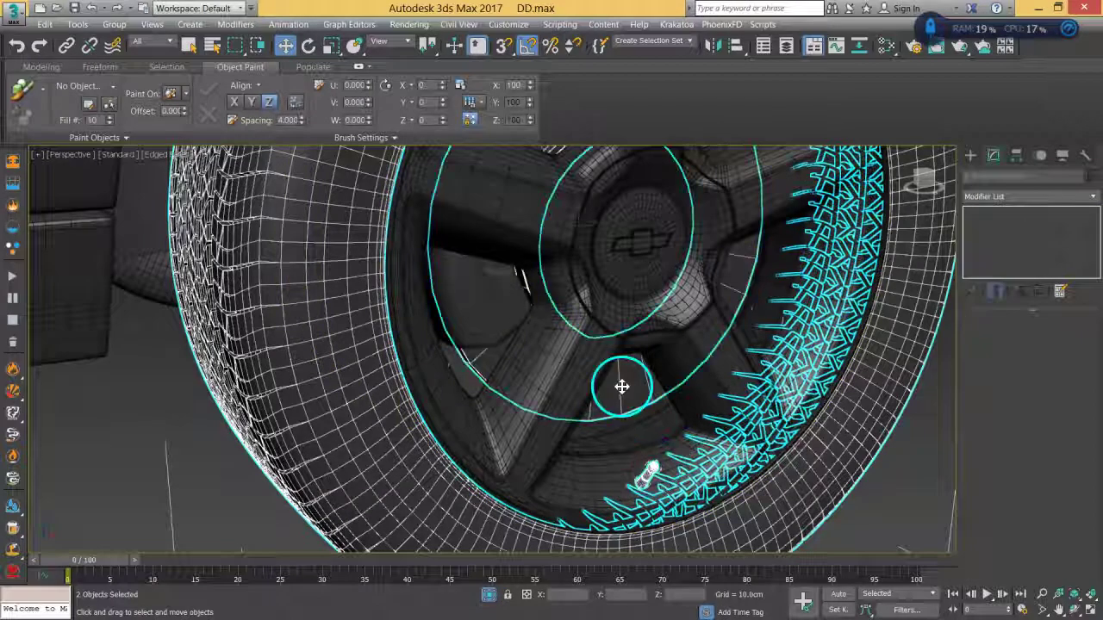
pyautogui.keyDown('ctrl'); pyautogui.click(638, 249); pyautogui.keyUp('ctrl')
pyautogui.keyDown('ctrl'); pyautogui.click(638, 249); pyautogui.keyUp('ctrl')
pyautogui.keyDown('ctrl'); pyautogui.click(642, 281); pyautogui.keyUp('ctrl')
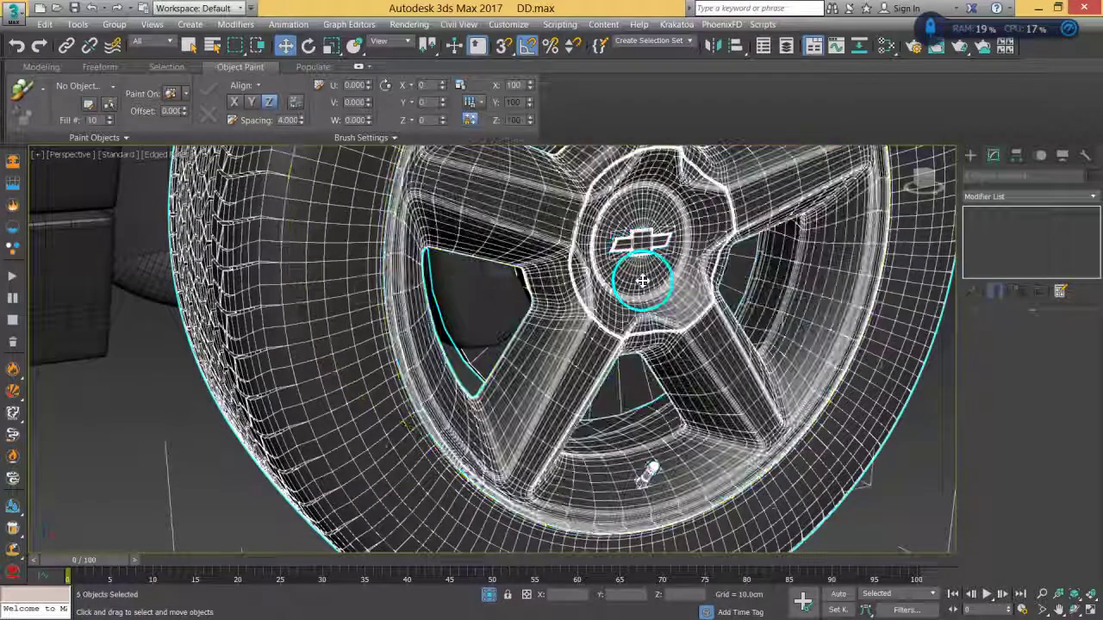
pyautogui.scroll(-6, 689, 422)
pyautogui.scroll(-4, 680, 420)
# Step: Center the pivots of the selected rear wheel parts to their objects and leave pivot-only editing
pyautogui.click(1015, 155)
pyautogui.click(1028, 269)
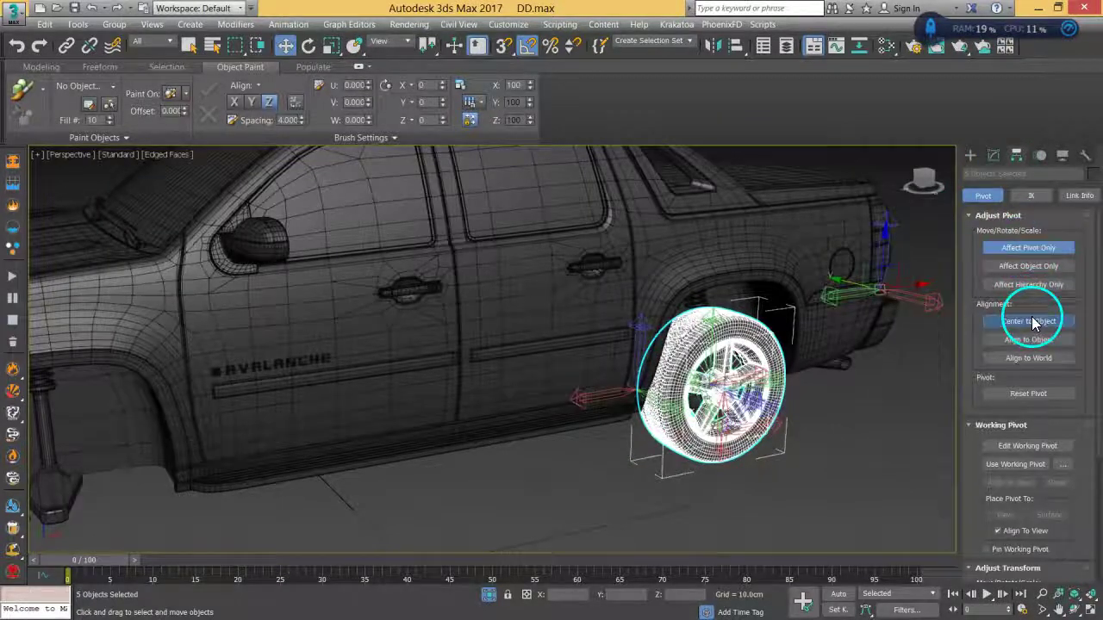
pyautogui.click(1021, 247)
pyautogui.click(1018, 250)
pyautogui.moveTo(689, 437); pyautogui.dragTo(733, 387, button='middle')
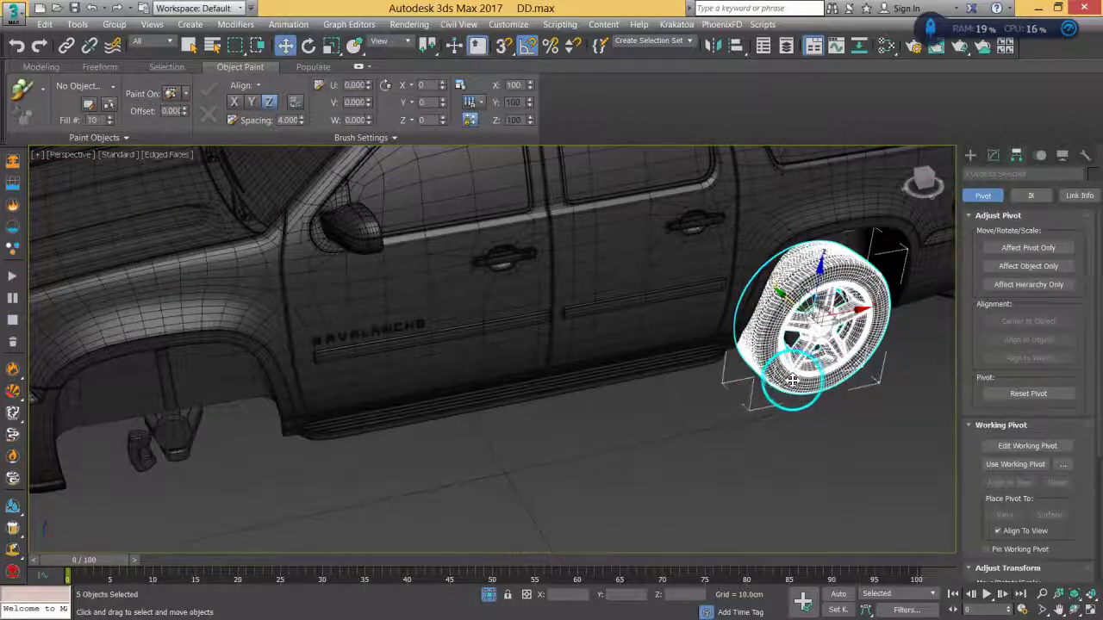
# Step: In the Top view, clone the rear wheel parts about 133 cm along negative X into the empty front wheel arch, and return to Perspective
pyautogui.press('t')
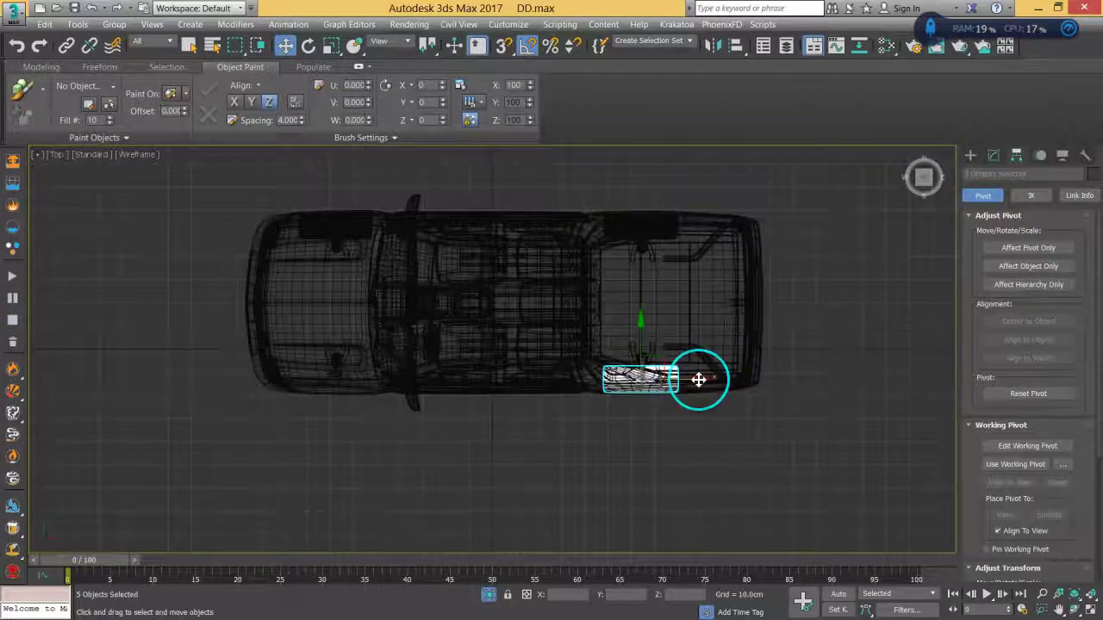
pyautogui.moveTo(698, 380); pyautogui.dragTo(392, 385)
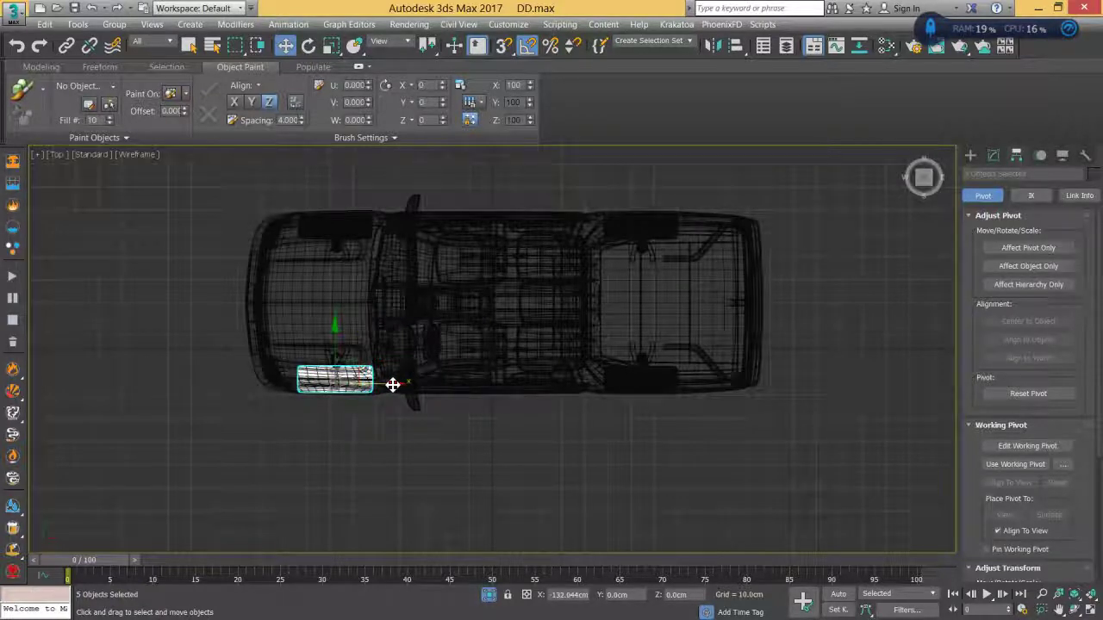
pyautogui.keyDown('shift'); pyautogui.moveTo(392, 384); pyautogui.dragTo(391, 384); pyautogui.keyUp('shift')
pyautogui.click(553, 377)
pyautogui.moveTo(591, 460)
pyautogui.keyDown('alt'); pyautogui.mouseDown(button='middle')
pyautogui.moveTo(502, 418)
pyautogui.moveTo(515, 376)
pyautogui.moveTo(560, 349)
pyautogui.moveTo(527, 339)
pyautogui.moveTo(504, 359)
pyautogui.mouseUp(button='middle'); pyautogui.keyUp('alt')
pyautogui.press('p')
pyautogui.scroll(5, 522, 372)
pyautogui.keyDown('alt'); pyautogui.moveTo(460, 423); pyautogui.dragTo(466, 373, button='middle'); pyautogui.keyUp('alt')
pyautogui.scroll(3, 448, 385)
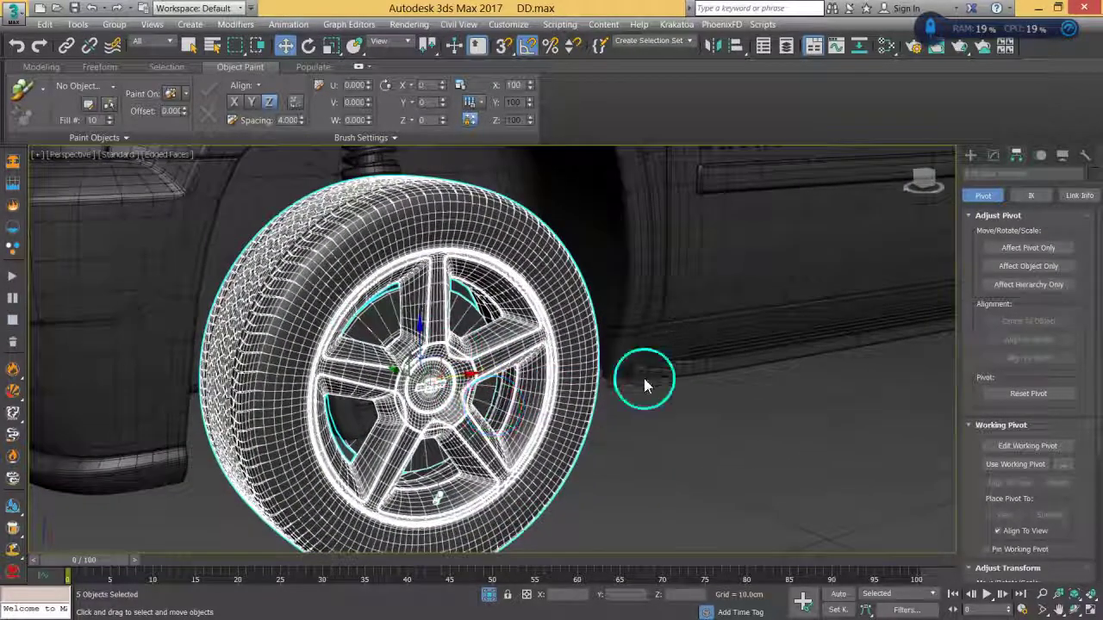
pyautogui.click(115, 26)
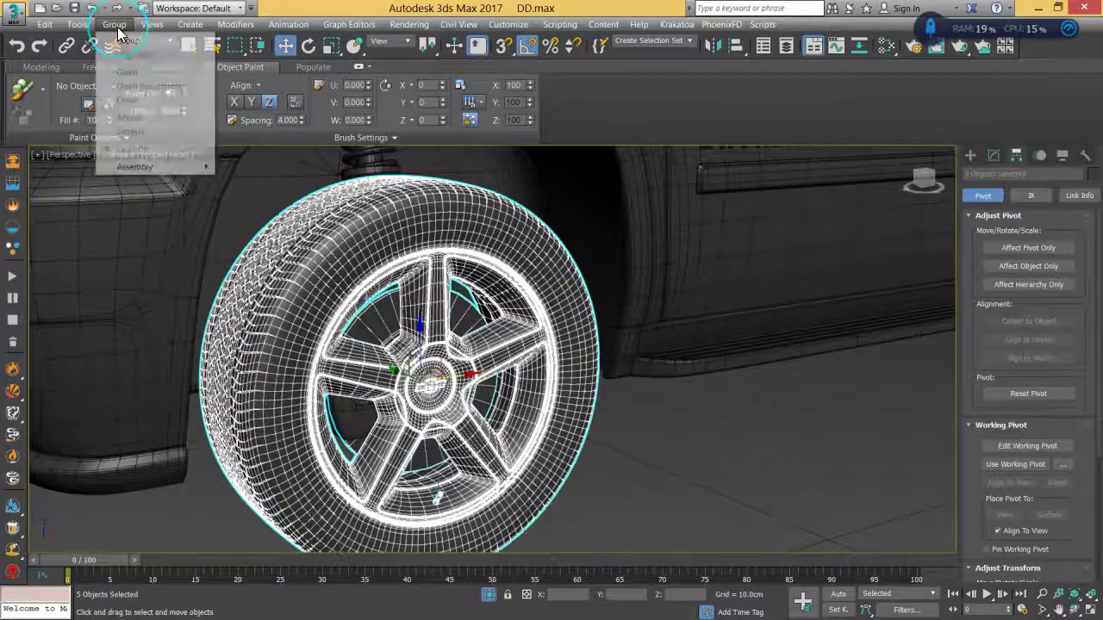
pyautogui.click(401, 15)
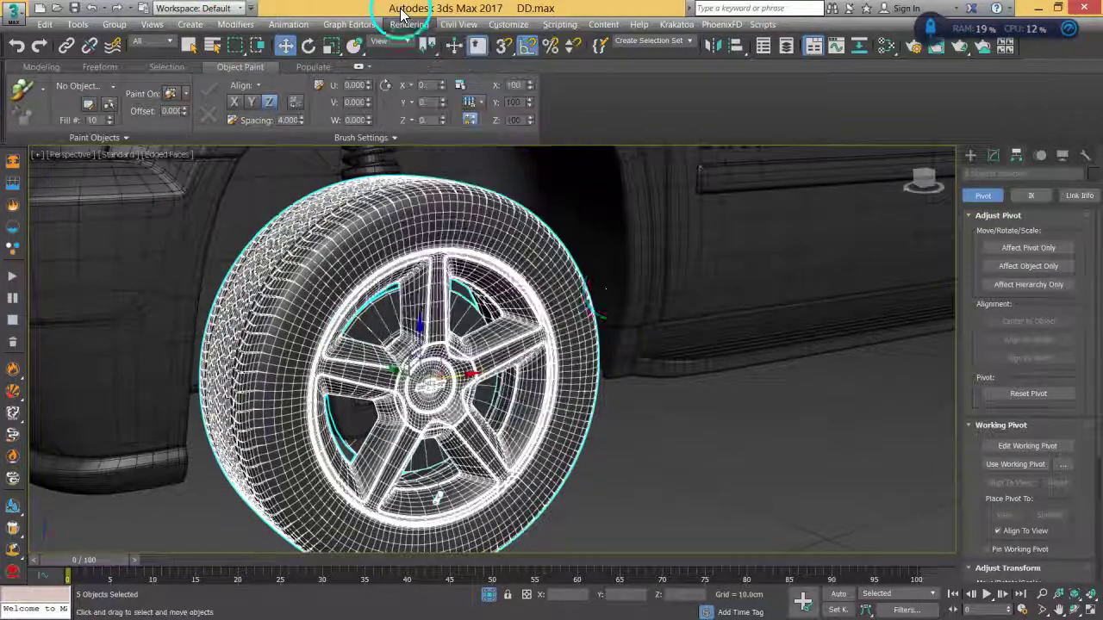
pyautogui.keyDown('alt'); pyautogui.moveTo(593, 289); pyautogui.dragTo(443, 344, button='middle'); pyautogui.keyUp('alt')
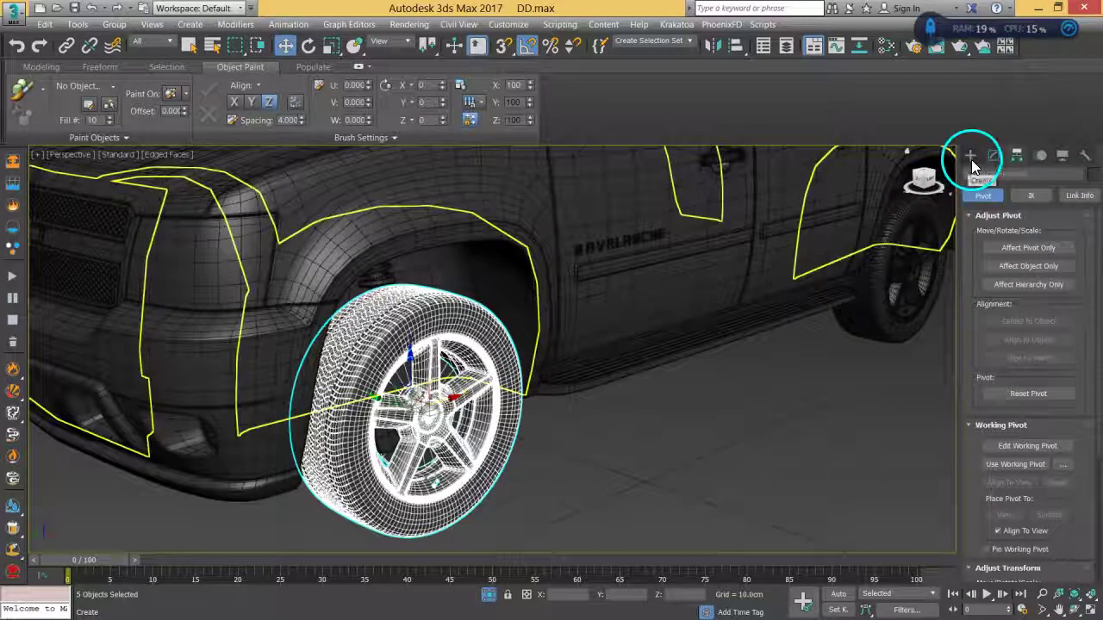
pyautogui.keyDown('alt'); pyautogui.moveTo(517, 442); pyautogui.dragTo(382, 405, button='middle'); pyautogui.keyUp('alt')
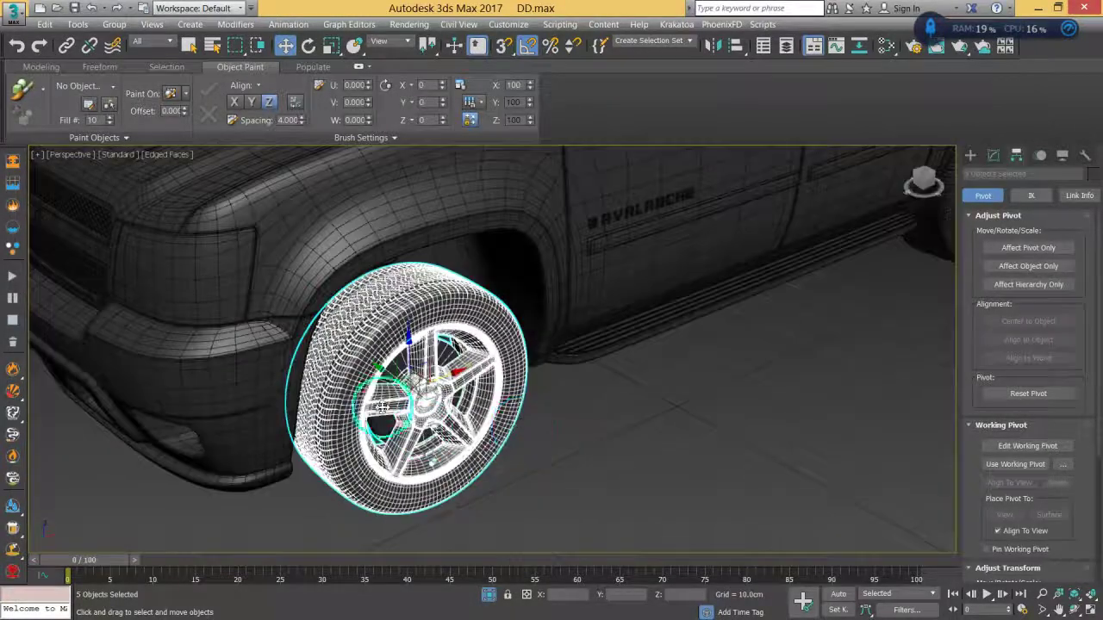
pyautogui.keyDown('alt'); pyautogui.moveTo(481, 416); pyautogui.dragTo(413, 405, button='middle'); pyautogui.keyUp('alt')
pyautogui.moveTo(366, 371); pyautogui.dragTo(775, 435)
pyautogui.rightClick(783, 423)
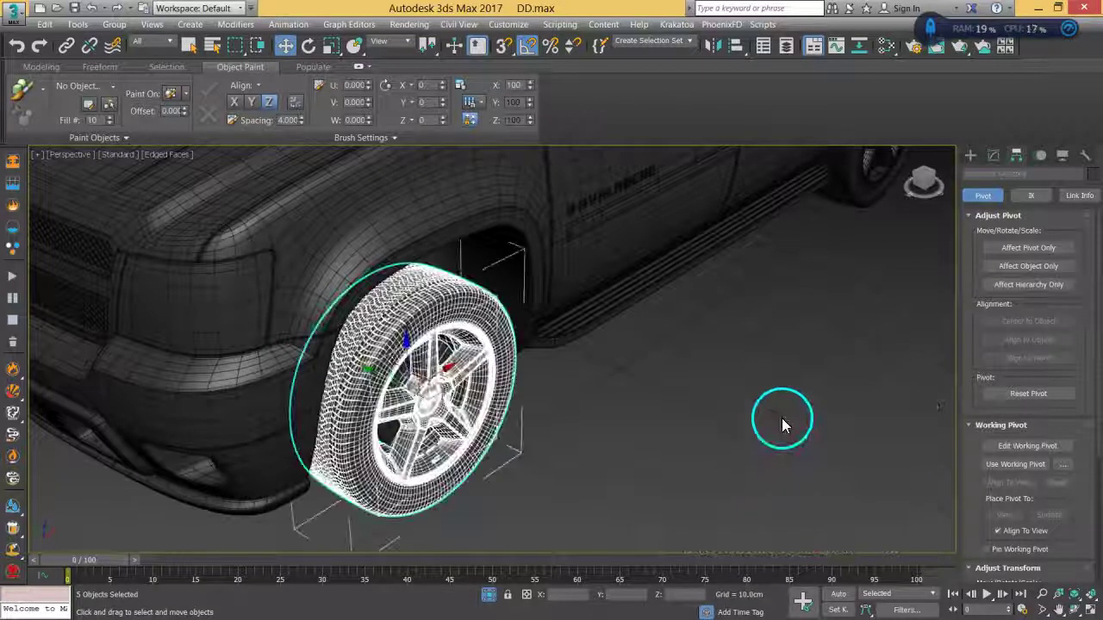
# Step: Open the RayFire floater and attach the selected front wheel parts into one object with Attach selected
pyautogui.click(970, 157)
pyautogui.click(993, 198)
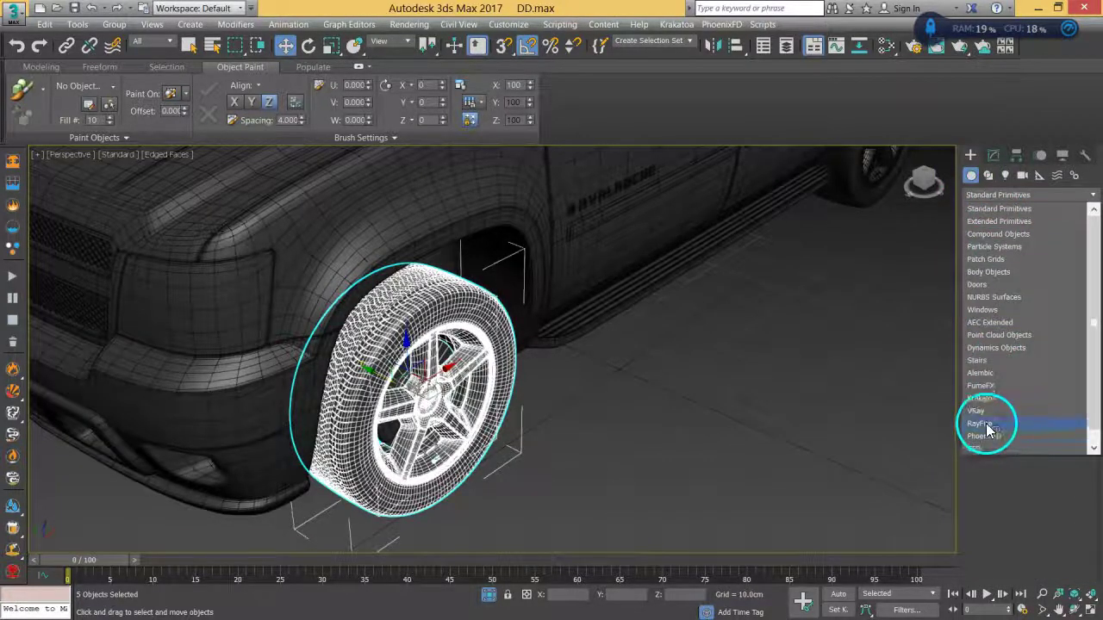
pyautogui.click(982, 424)
pyautogui.click(998, 254)
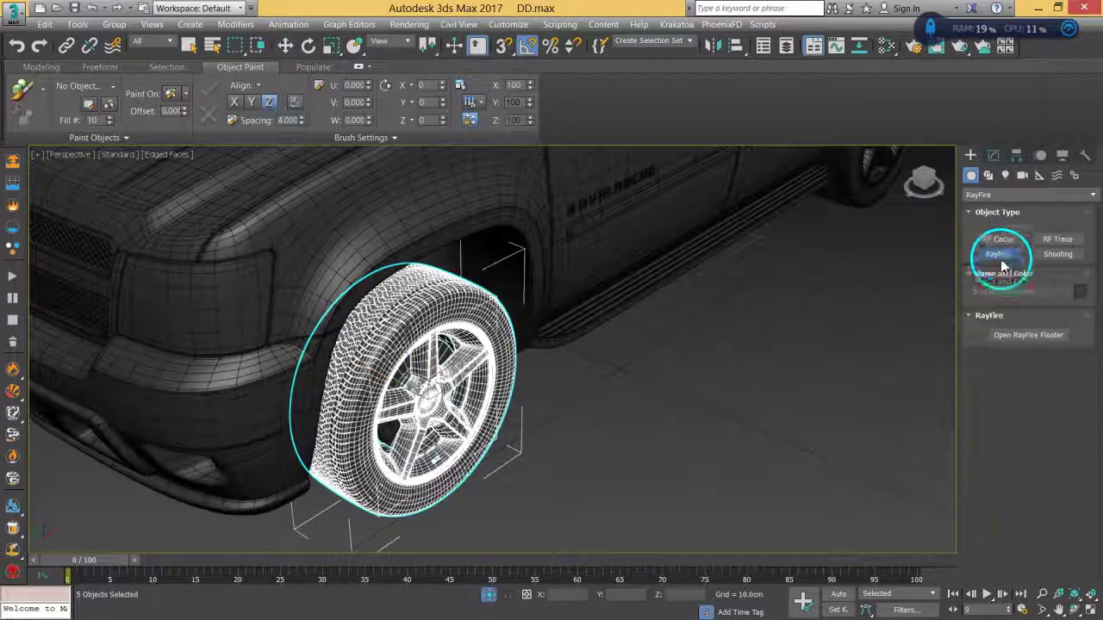
pyautogui.click(1028, 335)
pyautogui.moveTo(184, 118); pyautogui.dragTo(675, 71)
pyautogui.click(586, 120)
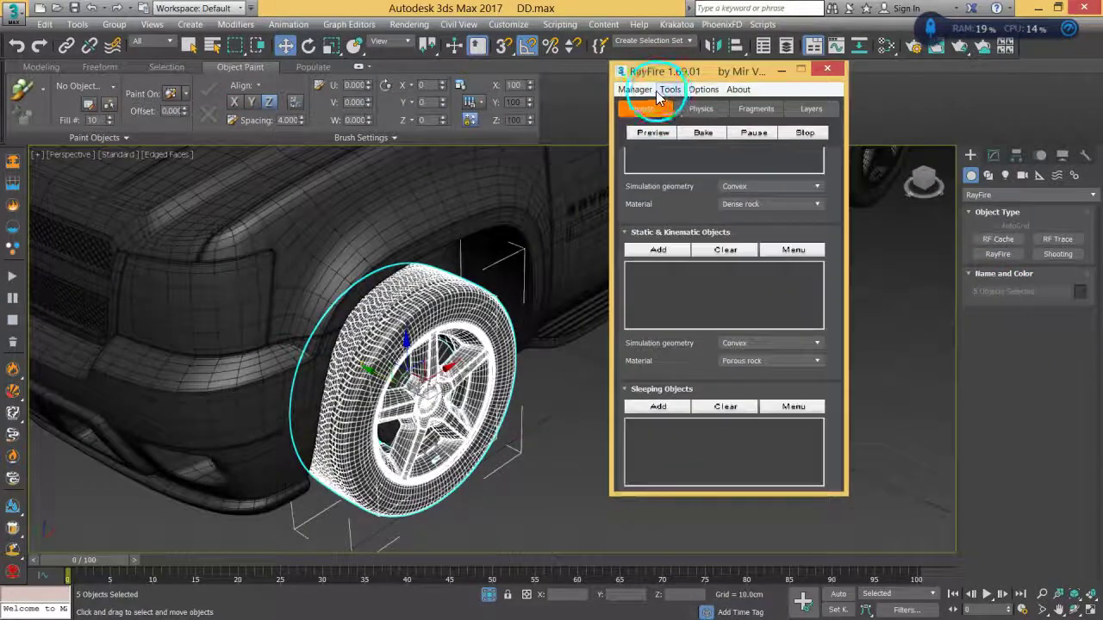
pyautogui.click(668, 90)
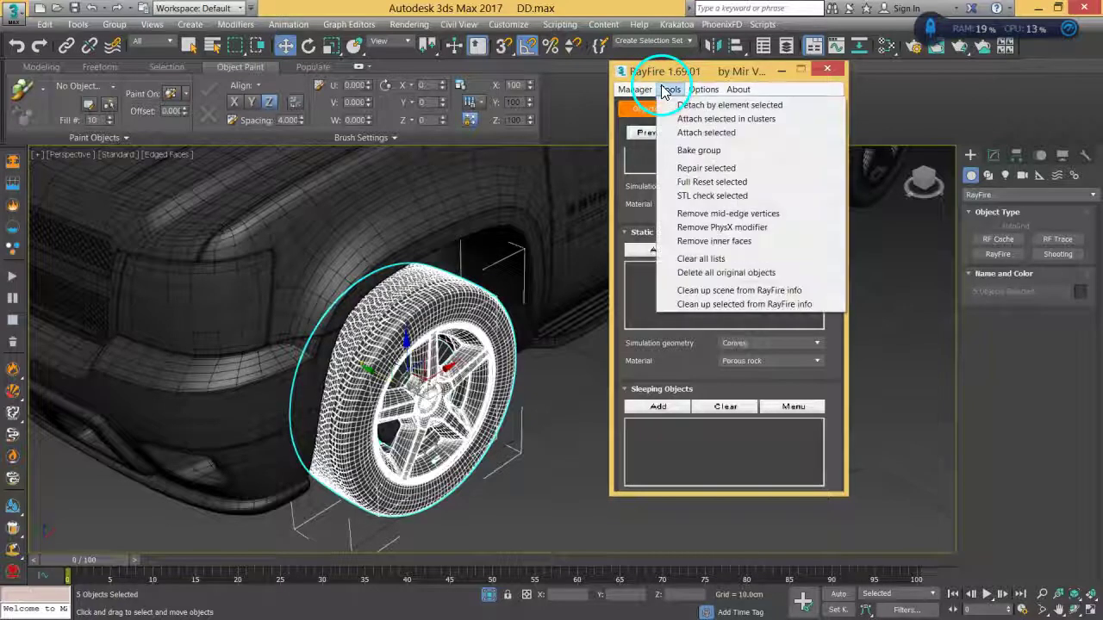
pyautogui.click(691, 135)
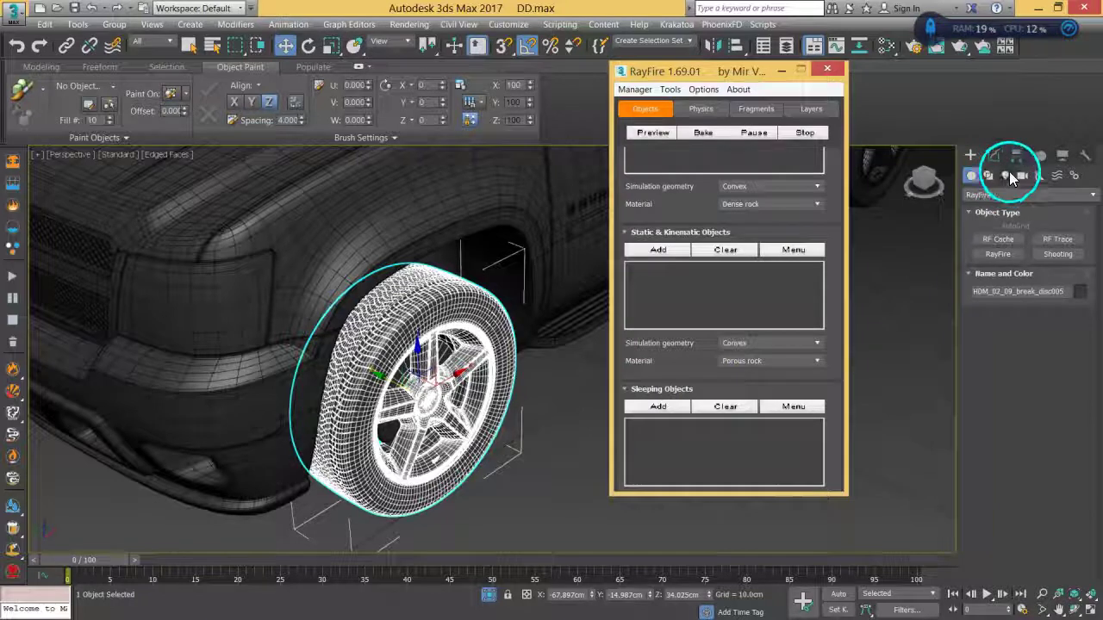
# Step: Center the attached front wheel's pivot to the object and move the RayFire floater clear of the model
pyautogui.click(1044, 158)
pyautogui.click(1028, 249)
pyautogui.click(1023, 321)
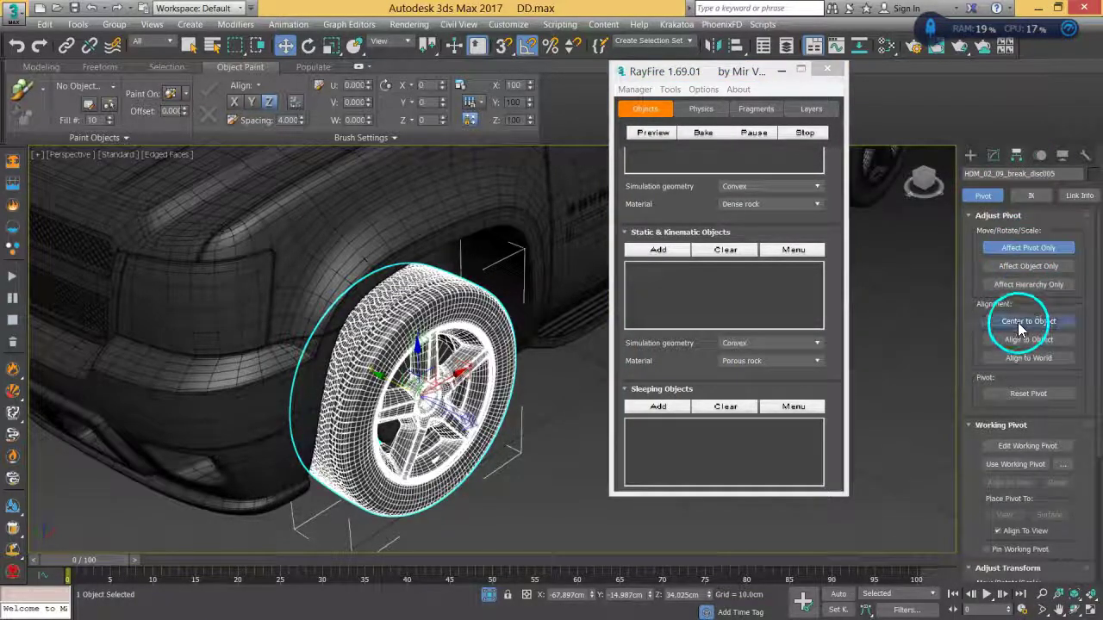
pyautogui.click(1031, 250)
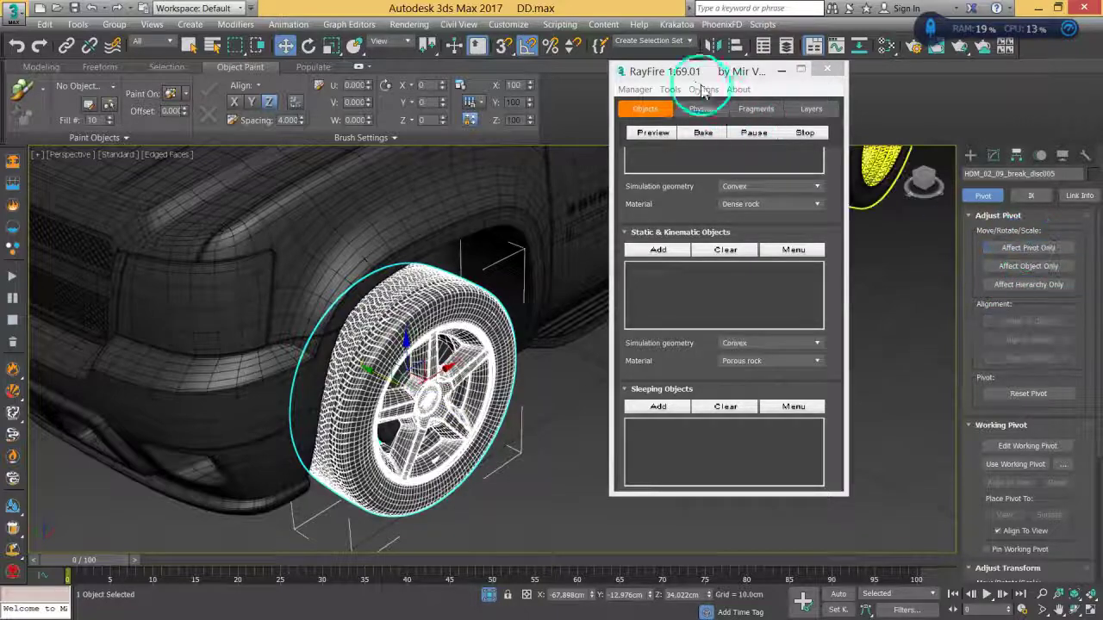
pyautogui.moveTo(704, 69); pyautogui.dragTo(954, 319)
pyautogui.moveTo(615, 278); pyautogui.dragTo(511, 365, button='middle')
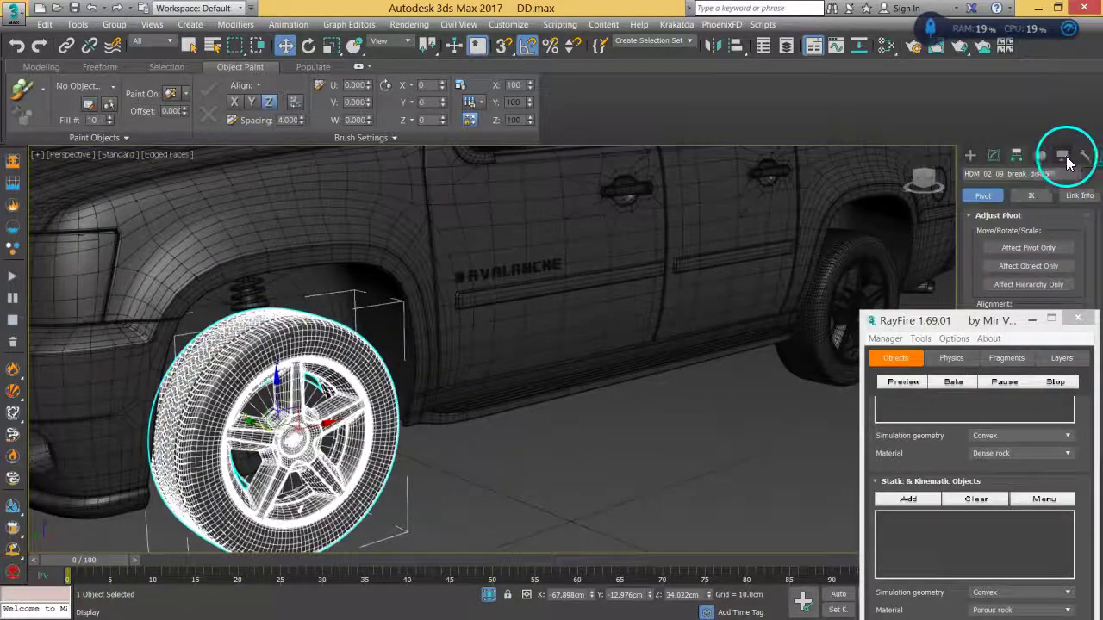
# Step: Switch the shaded display to Material Color and back to Object Color
pyautogui.click(1064, 157)
pyautogui.moveTo(991, 333); pyautogui.dragTo(855, 350)
pyautogui.click(1019, 256)
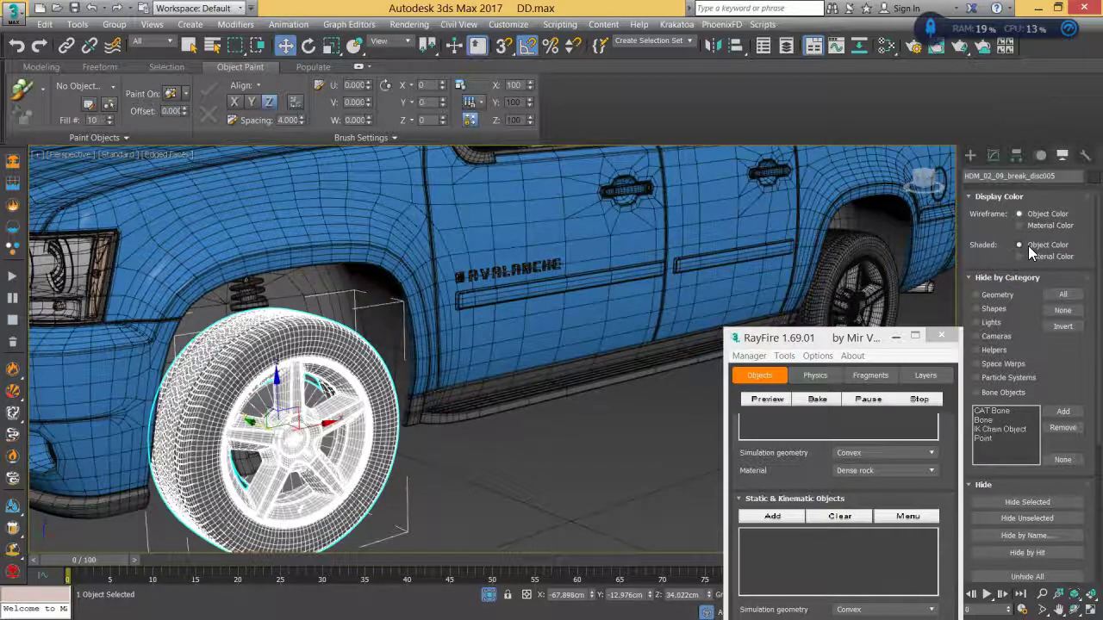
pyautogui.click(1019, 244)
# Step: Move the RayFire floater clear of the front wheel and rename the merged left front wheel as LF_Wheel
pyautogui.moveTo(581, 350)
pyautogui.keyDown('alt'); pyautogui.mouseDown(button='middle')
pyautogui.moveTo(525, 336)
pyautogui.moveTo(527, 359)
pyautogui.moveTo(547, 316)
pyautogui.mouseUp(button='middle'); pyautogui.keyUp('alt')
pyautogui.scroll(4, 526, 362)
pyautogui.scroll(-6, 547, 316)
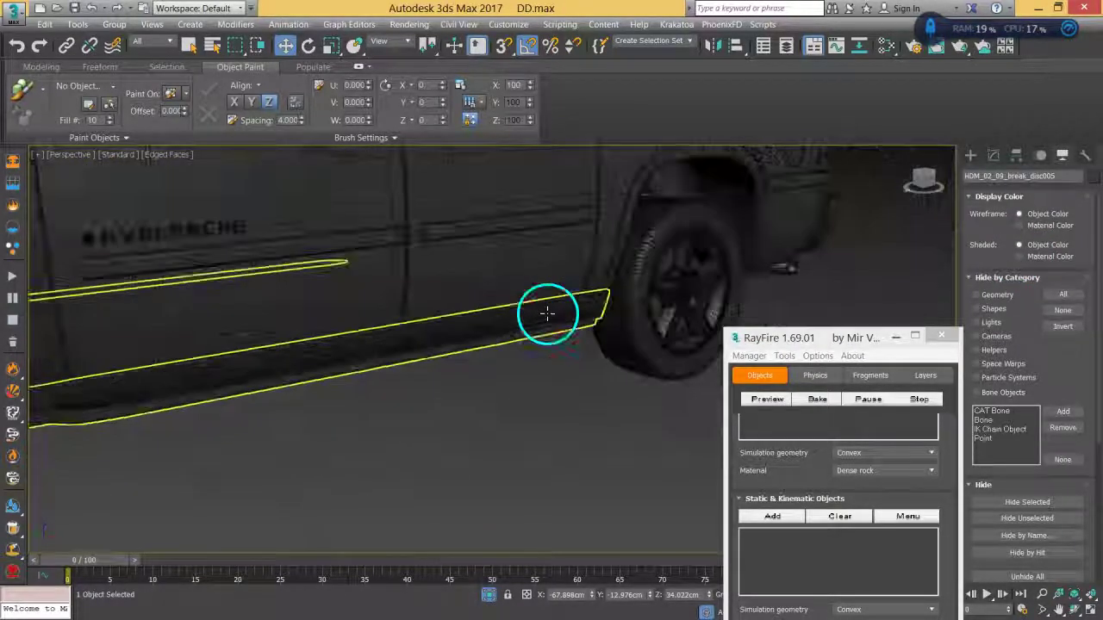
pyautogui.moveTo(816, 345); pyautogui.dragTo(528, 410)
pyautogui.moveTo(258, 331); pyautogui.dragTo(401, 322, button='middle')
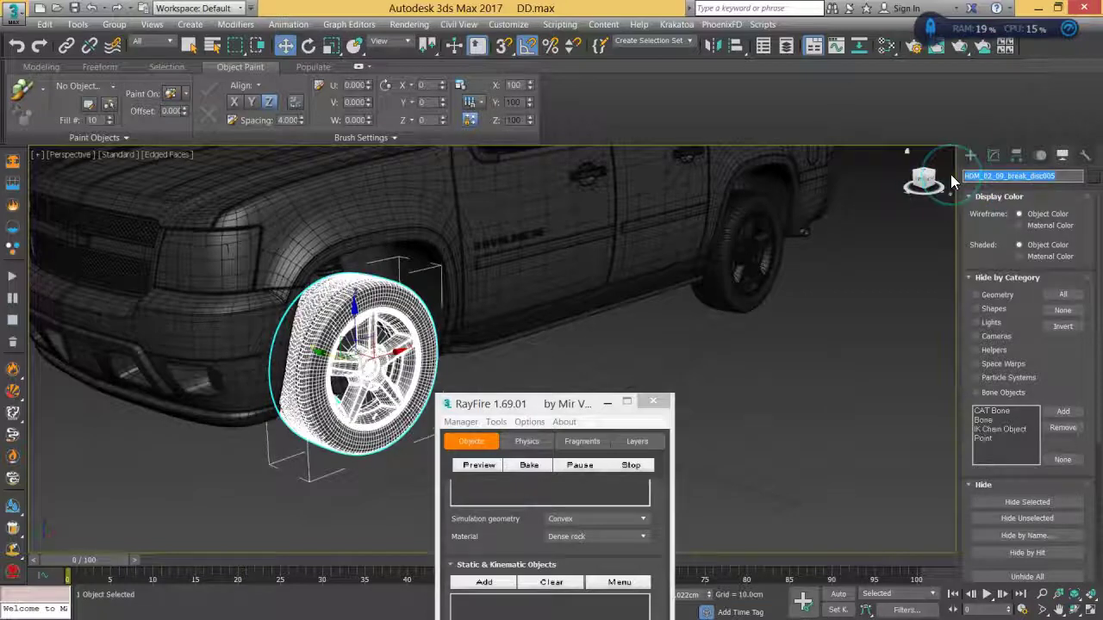
pyautogui.write('wR')
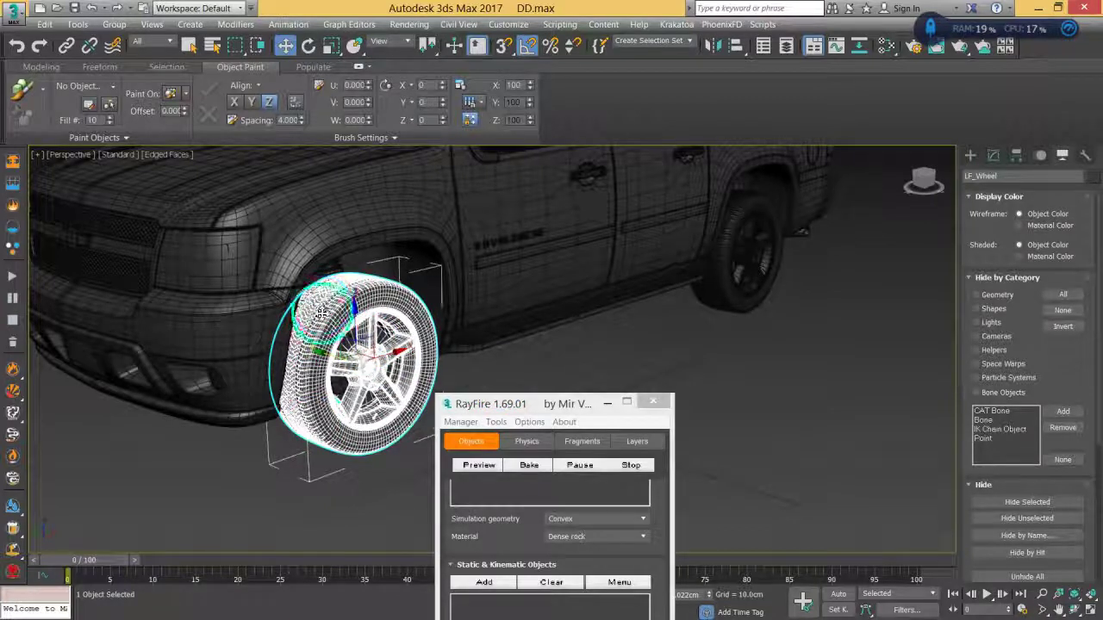
# Step: Select all five parts of the left rear wheel, including the tire, rim, brake disc and valve
pyautogui.moveTo(772, 371); pyautogui.dragTo(478, 231, button='middle')
pyautogui.scroll(4, 569, 357)
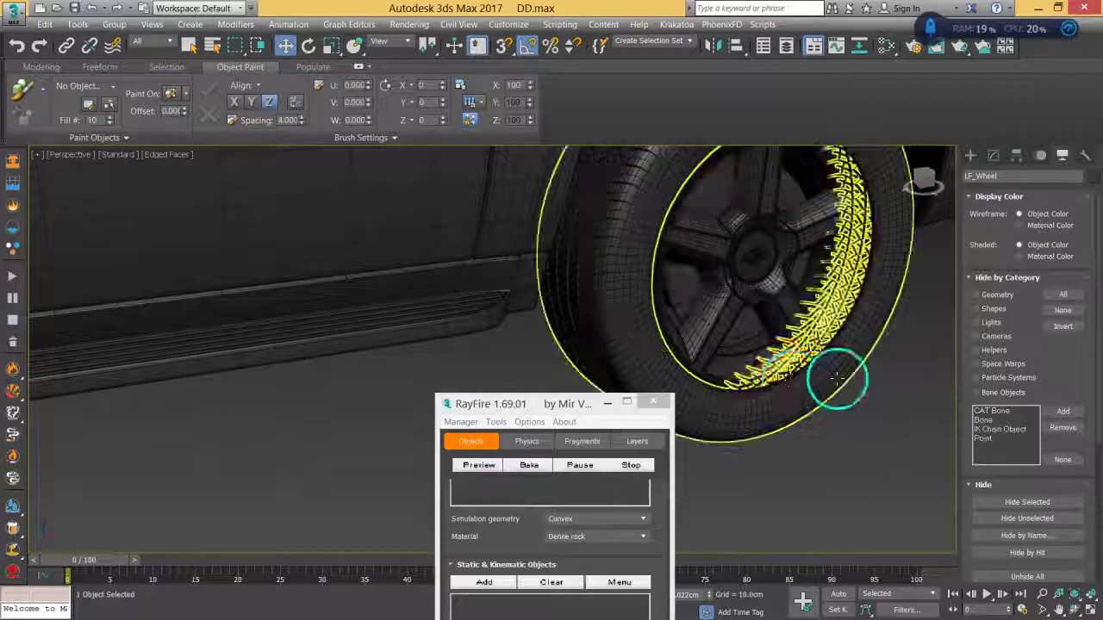
pyautogui.click(782, 323)
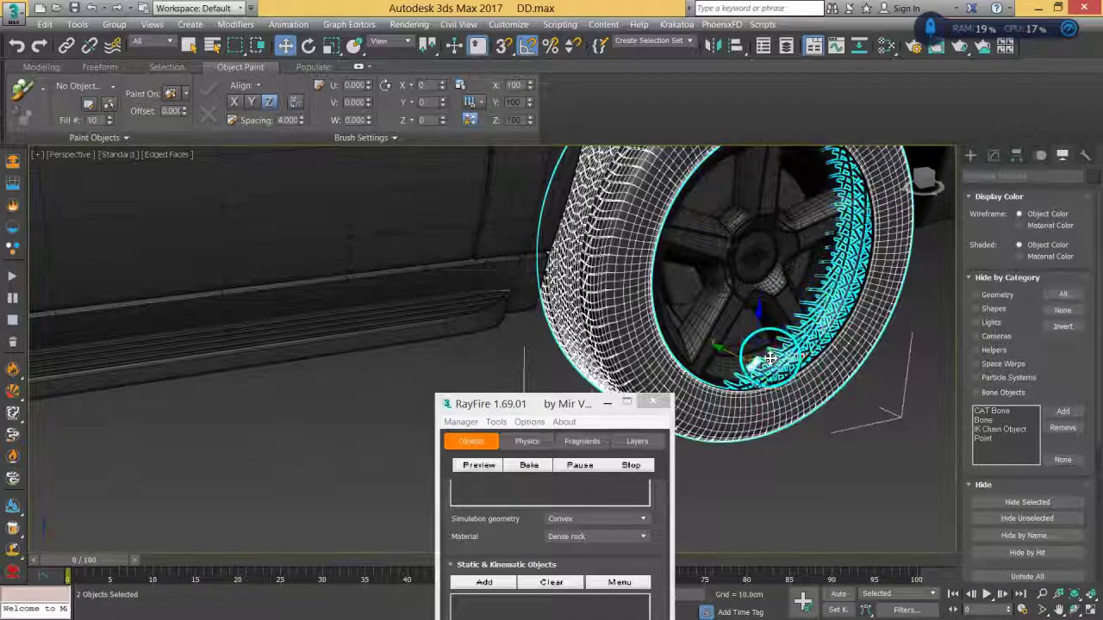
pyautogui.keyDown('ctrl'); pyautogui.click(789, 312); pyautogui.keyUp('ctrl')
pyautogui.keyDown('ctrl'); pyautogui.click(762, 255); pyautogui.keyUp('ctrl')
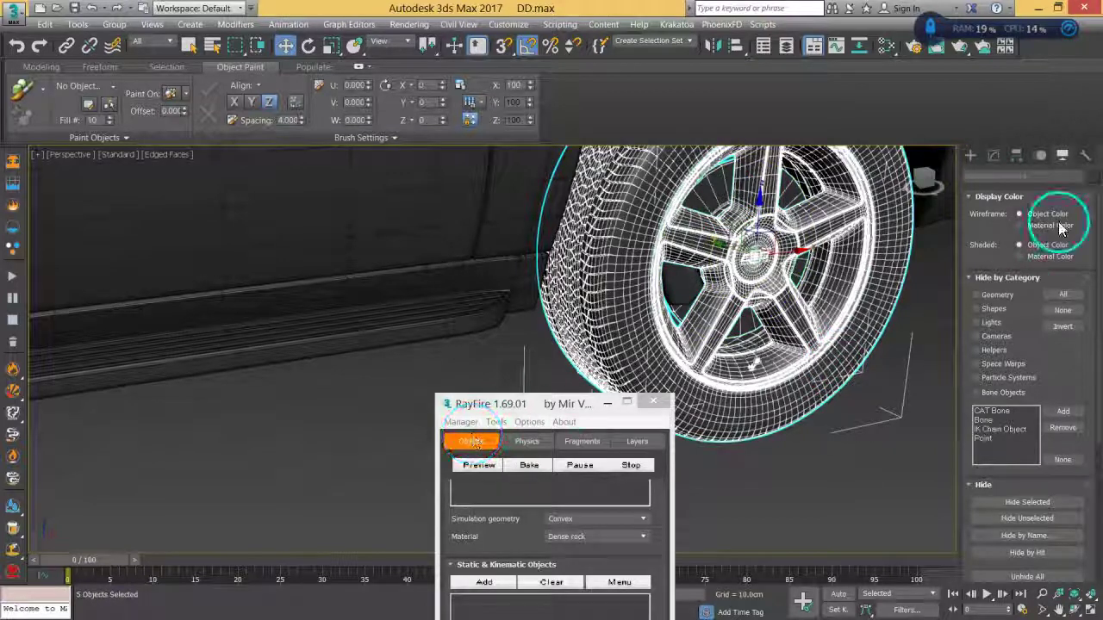
# Step: Enable pivot-only editing and merge the selected left rear wheel parts into one object with RayFire's Attach selected
pyautogui.click(1016, 157)
pyautogui.click(1025, 248)
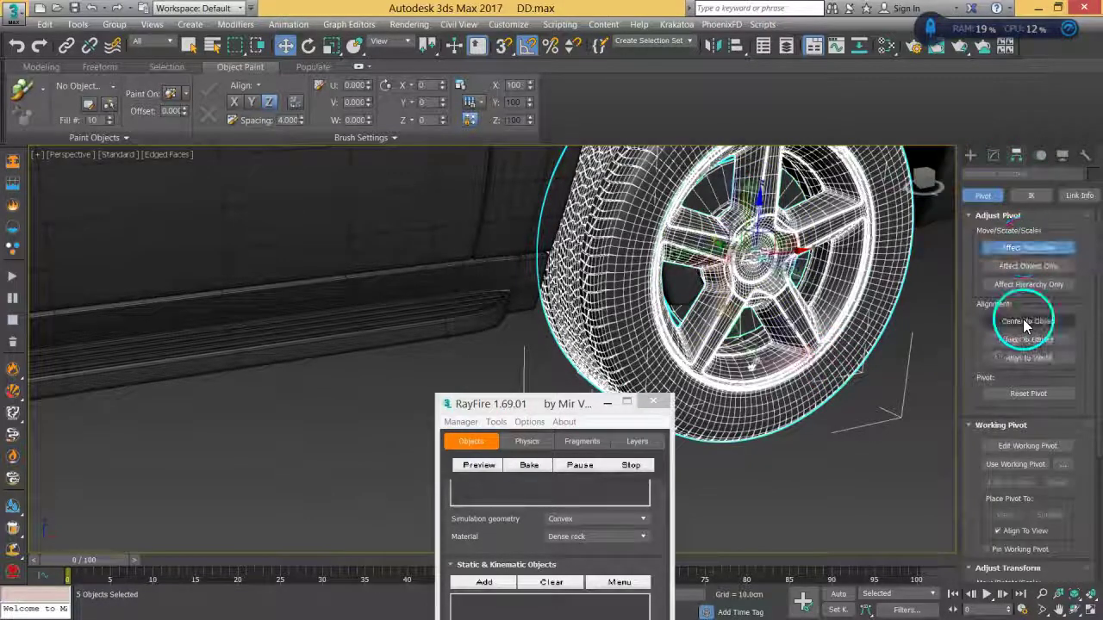
pyautogui.moveTo(514, 417); pyautogui.dragTo(347, 62)
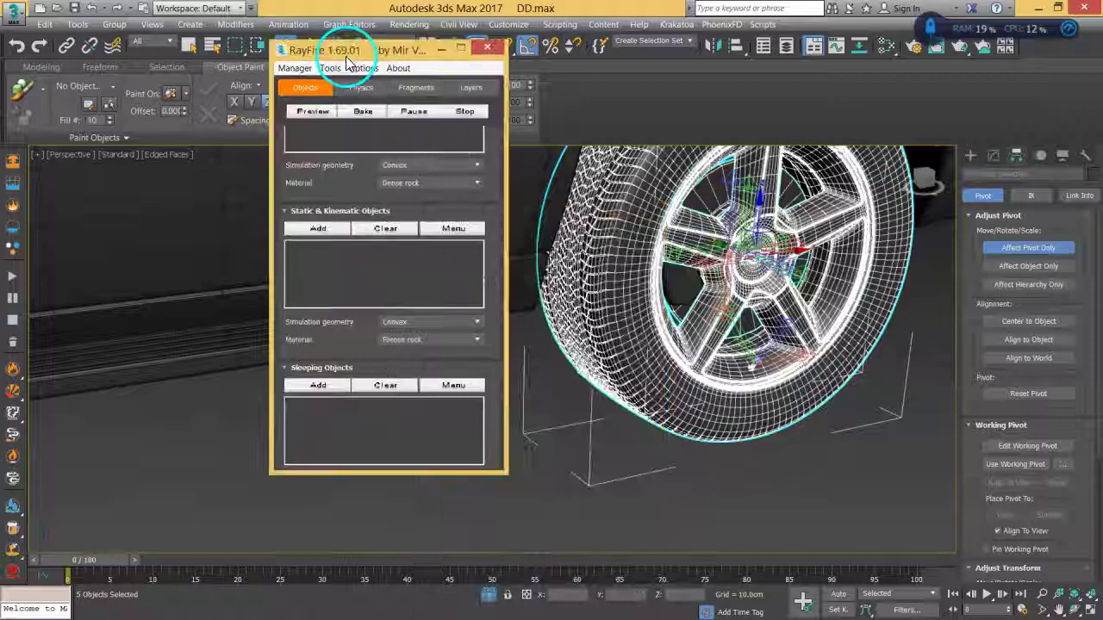
pyautogui.click(330, 68)
pyautogui.click(358, 111)
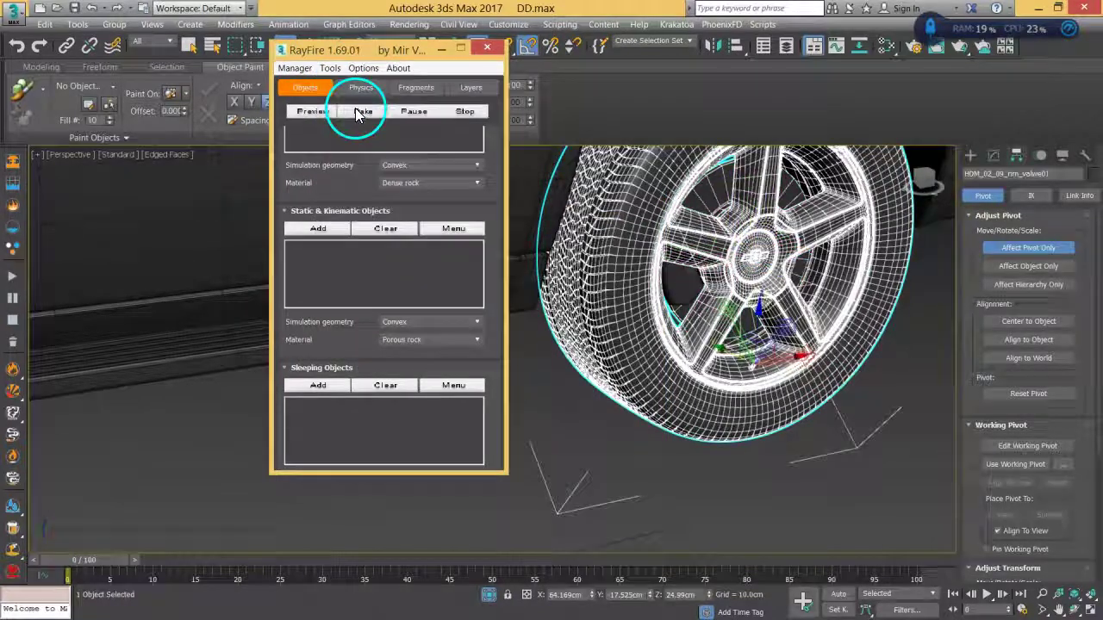
# Step: Center the merged left rear wheel's pivot to the object and leave pivot-only editing
pyautogui.click(1025, 336)
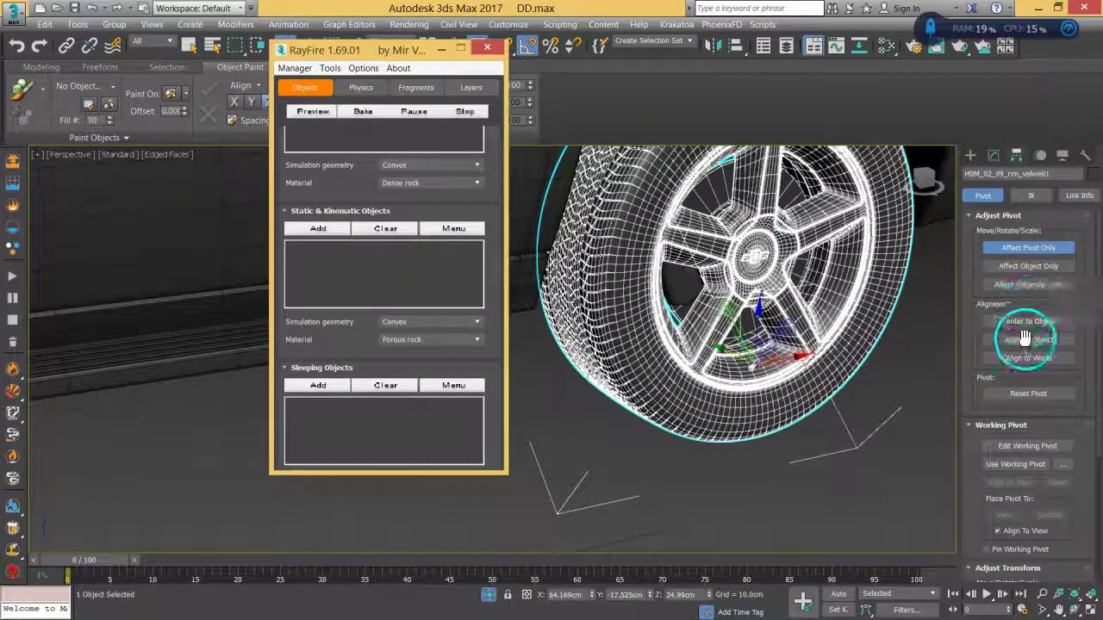
pyautogui.click(1027, 320)
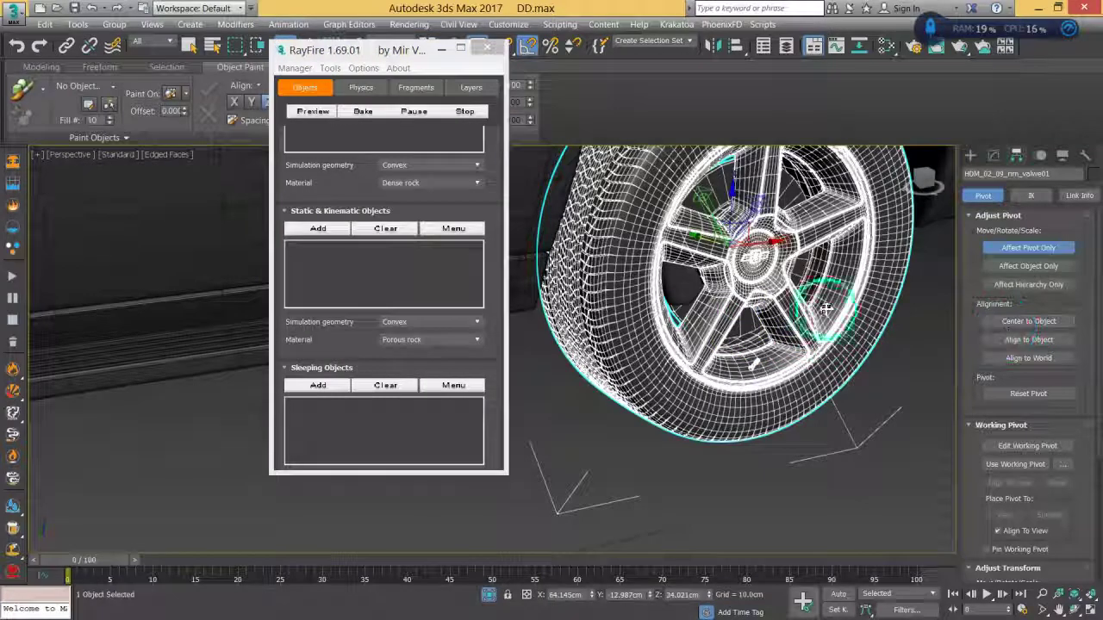
pyautogui.click(999, 249)
# Step: Turn off angle snap, move the RayFire floater aside and test-rotate the merged left rear wheel about its pivot
pyautogui.keyDown('alt'); pyautogui.moveTo(775, 293); pyautogui.dragTo(754, 317, button='middle'); pyautogui.keyUp('alt')
pyautogui.click(526, 48)
pyautogui.moveTo(324, 51); pyautogui.dragTo(262, 89)
pyautogui.click(307, 45)
pyautogui.moveTo(674, 234); pyautogui.dragTo(642, 388)
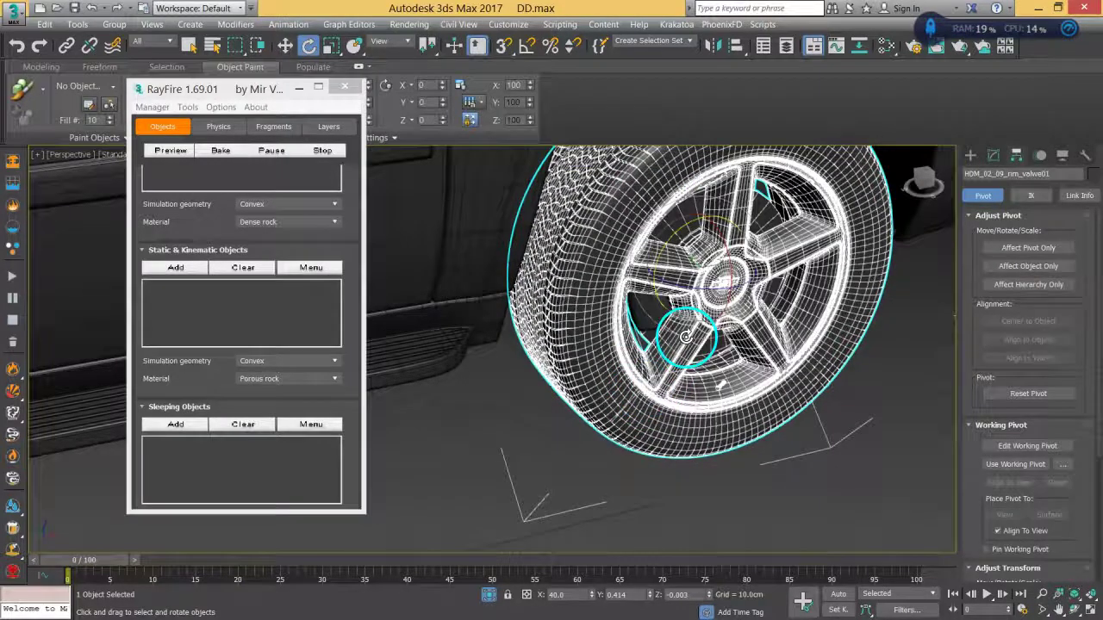
# Step: Rename the merged left rear wheel as LRear_Wheel
pyautogui.moveTo(1052, 176); pyautogui.dragTo(910, 176)
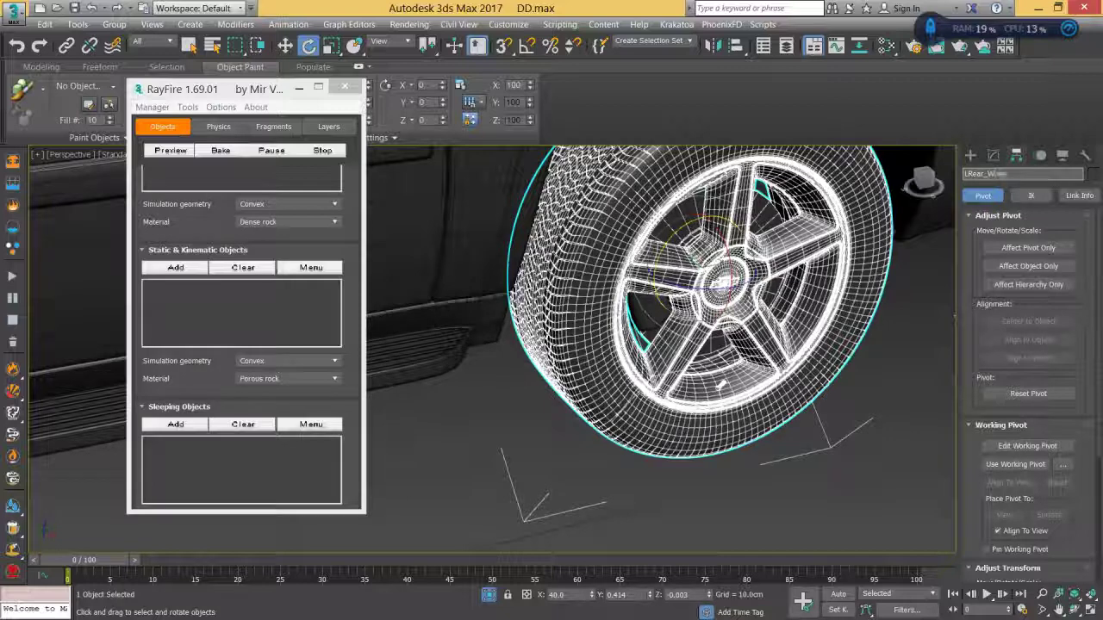
pyautogui.scroll(-8, 776, 341)
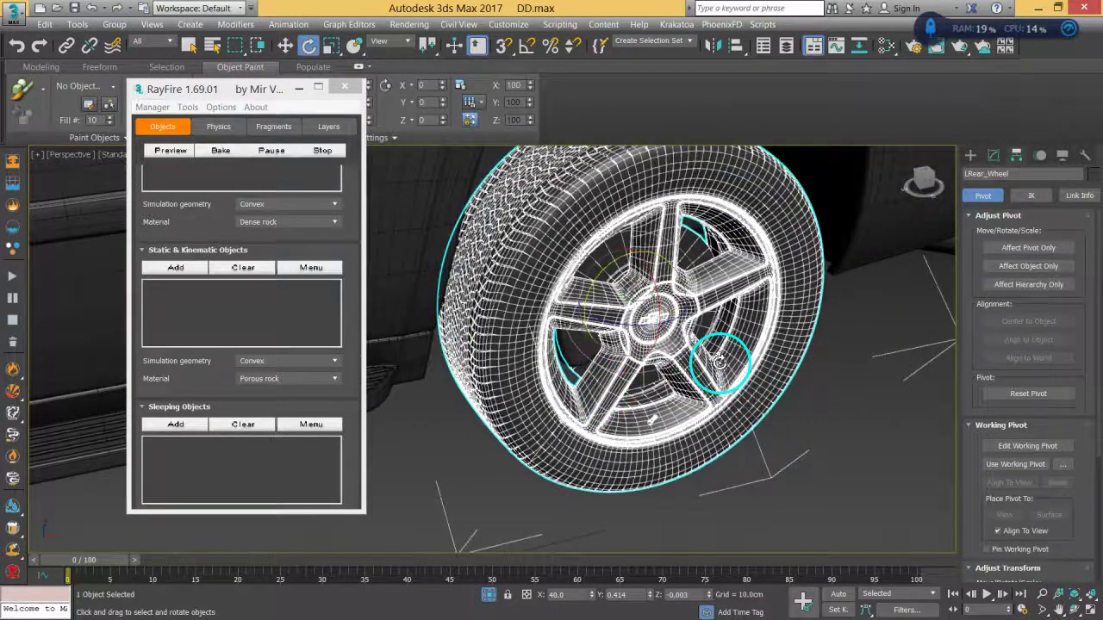
# Step: Select the five parts of the right rear wheel: valve, tire, brake disc, Chevrolet emblem cap and rim
pyautogui.keyDown('alt'); pyautogui.moveTo(771, 343); pyautogui.dragTo(595, 336, button='middle'); pyautogui.keyUp('alt')
pyautogui.scroll(5, 643, 335)
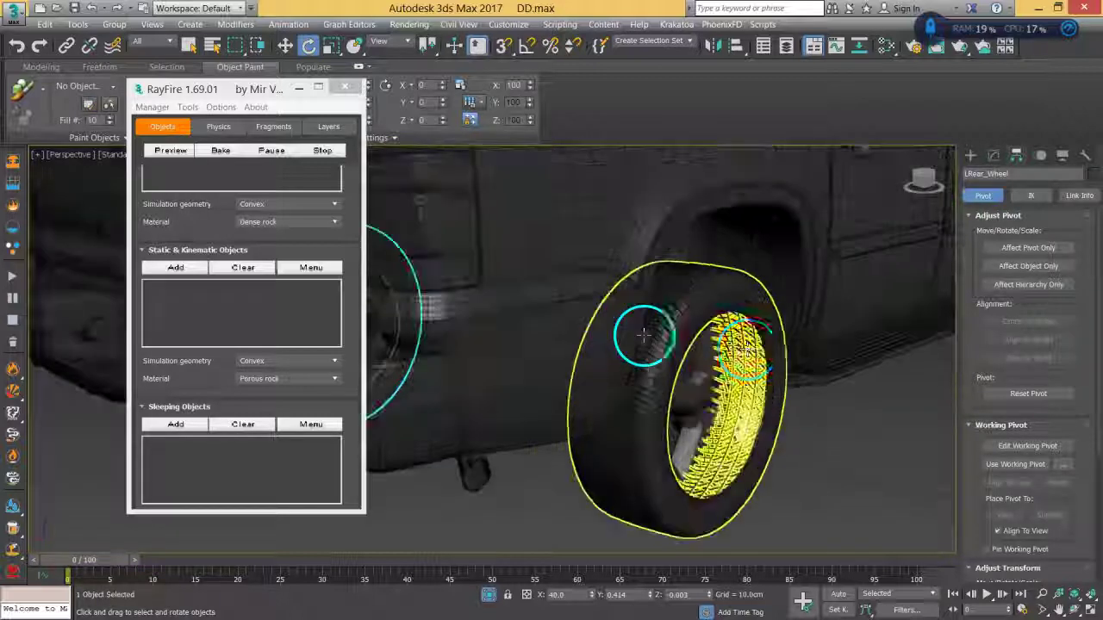
pyautogui.moveTo(744, 349); pyautogui.dragTo(557, 426, button='middle')
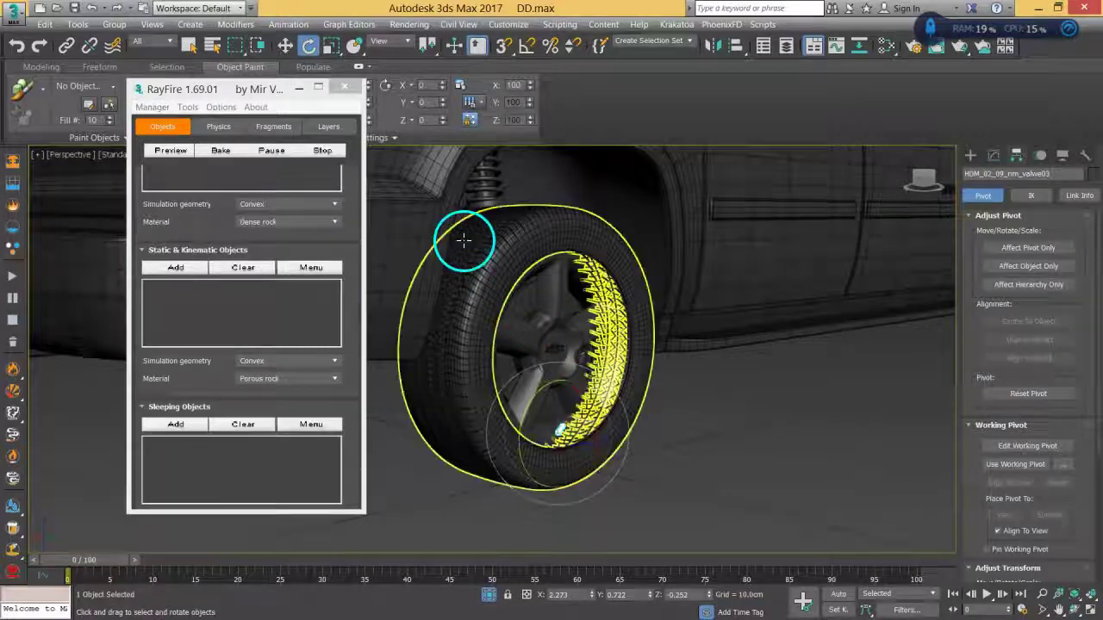
pyautogui.click(189, 46)
pyautogui.click(492, 260)
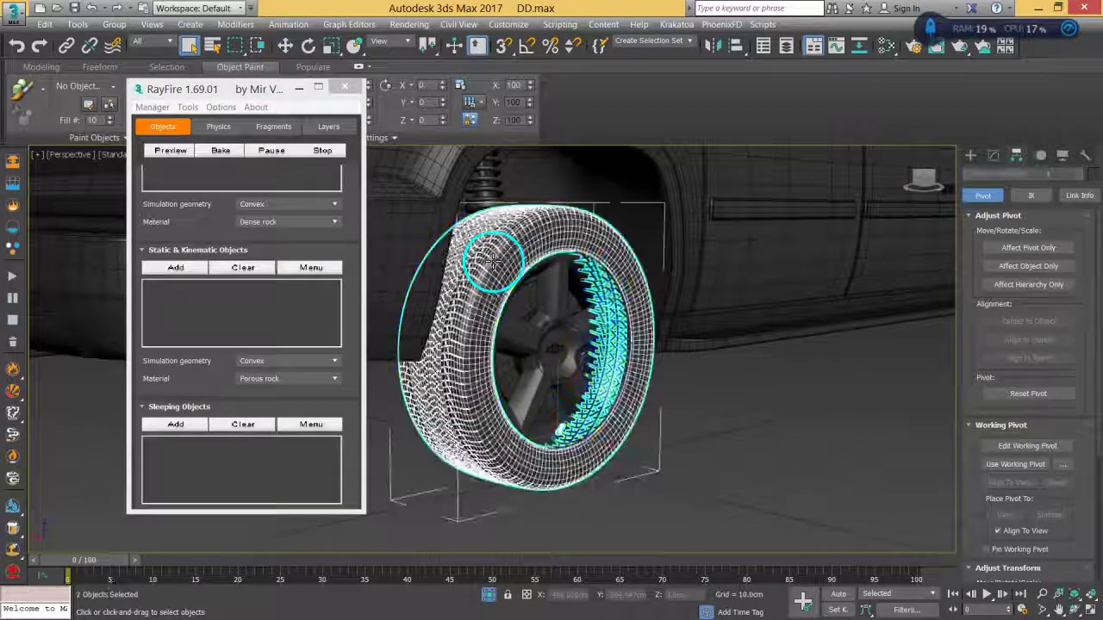
pyautogui.keyDown('ctrl'); pyautogui.click(557, 312); pyautogui.keyUp('ctrl')
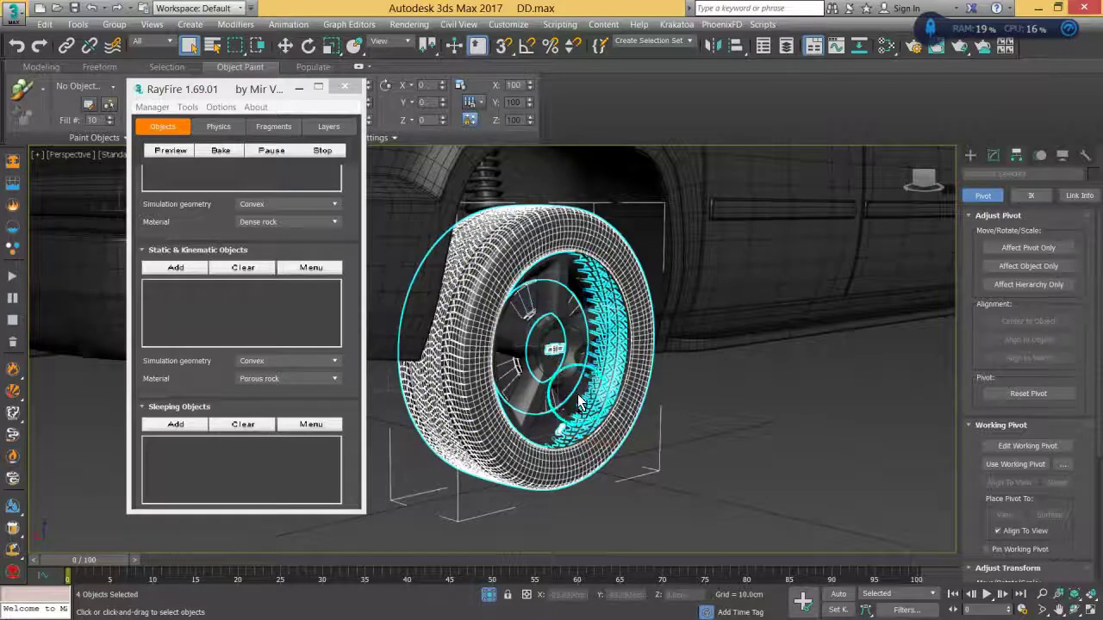
pyautogui.scroll(2, 602, 413)
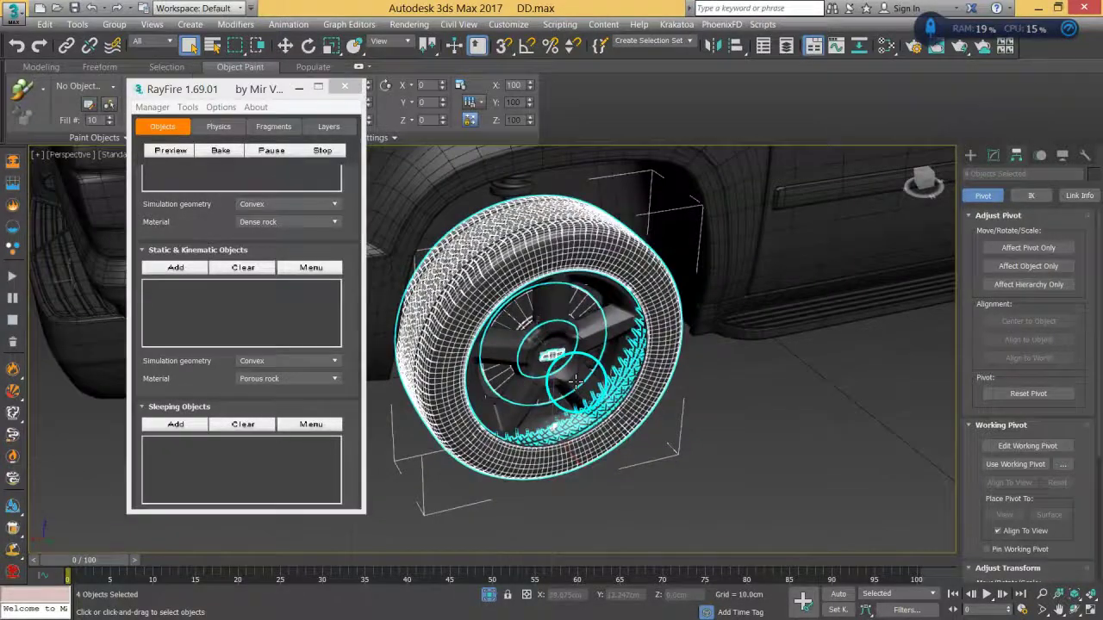
pyautogui.scroll(3, 583, 388)
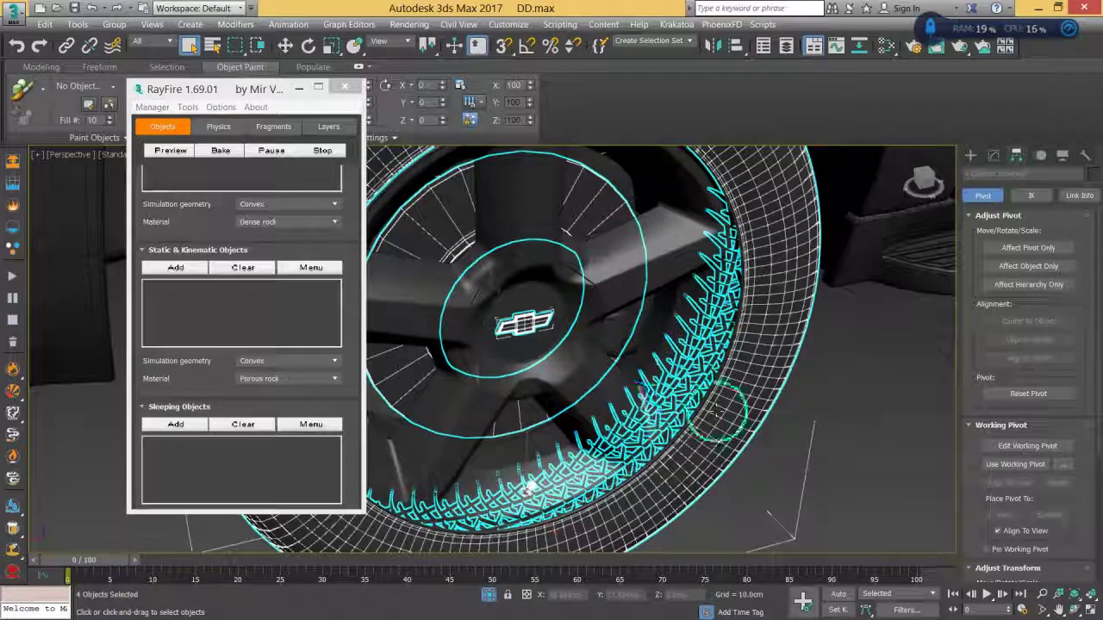
pyautogui.keyDown('ctrl'); pyautogui.click(662, 259); pyautogui.keyUp('ctrl')
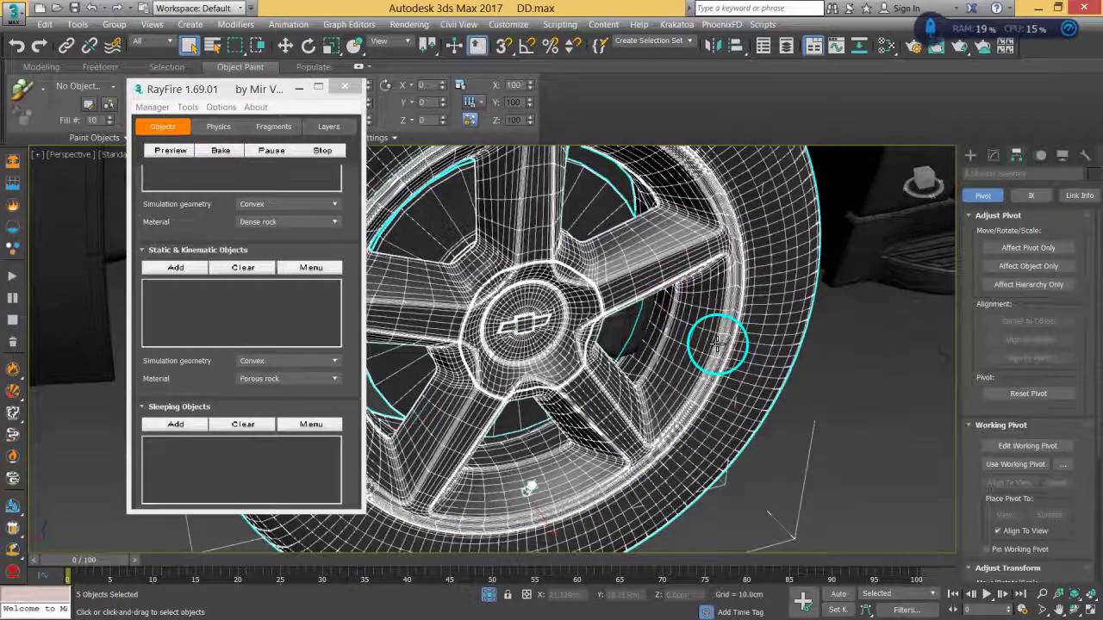
# Step: Center the pivots of the selected right rear wheel parts to their objects and leave pivot-only editing
pyautogui.click(287, 44)
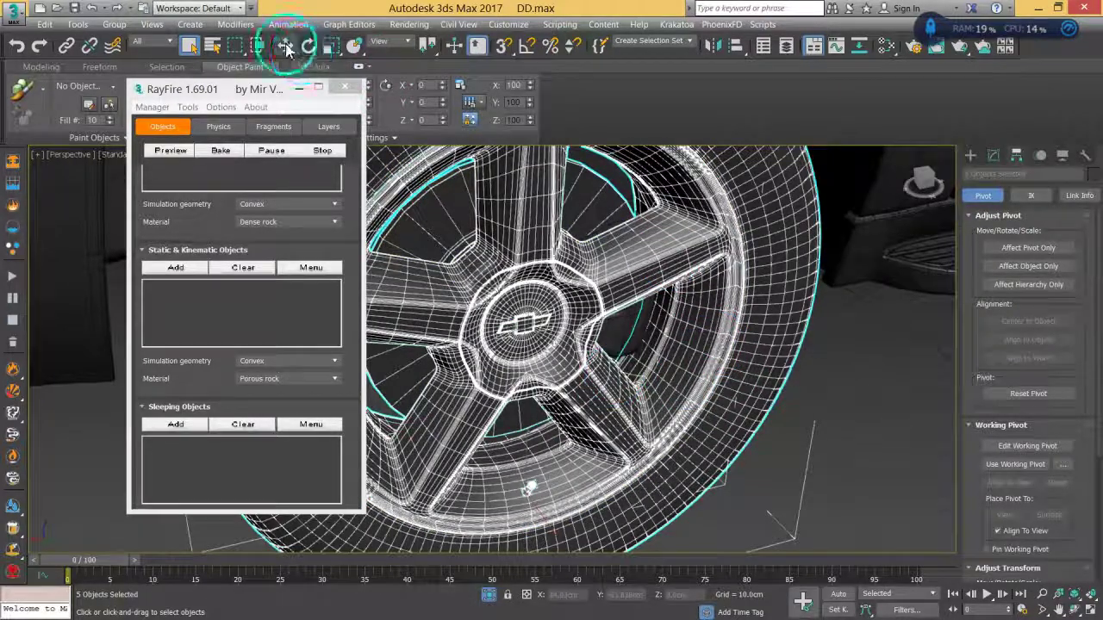
pyautogui.moveTo(550, 530); pyautogui.dragTo(722, 475)
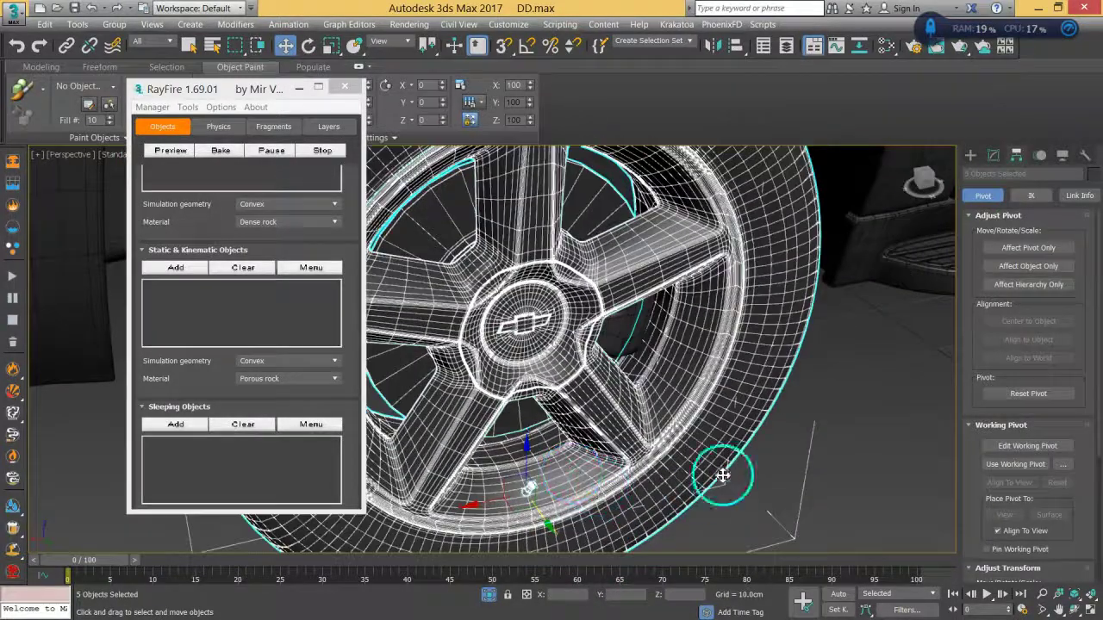
pyautogui.click(1006, 247)
pyautogui.click(1026, 321)
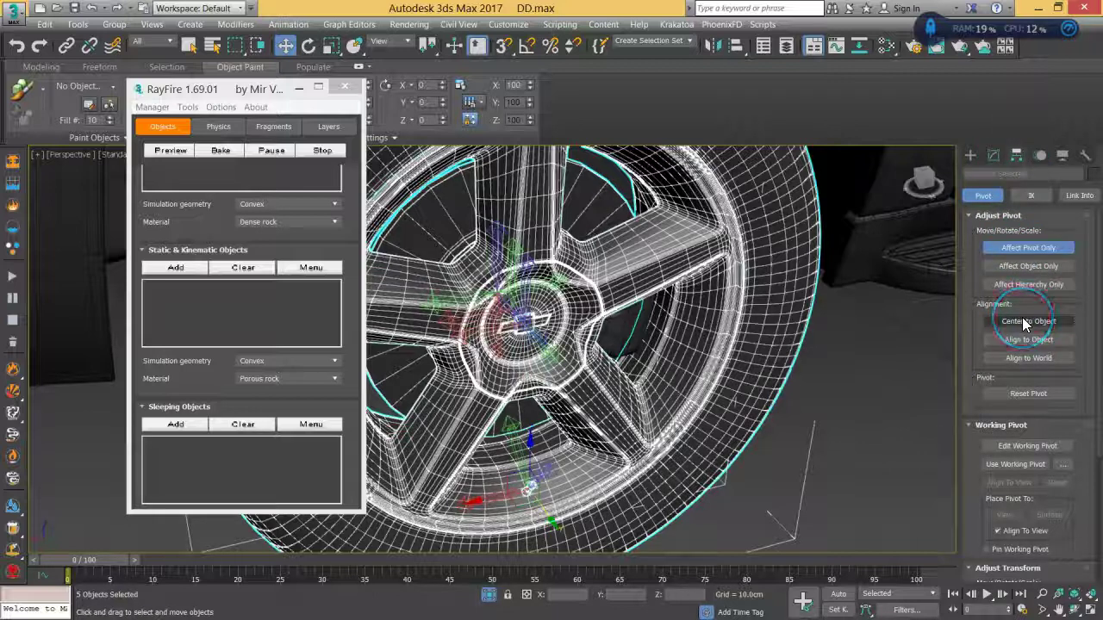
pyautogui.click(1026, 268)
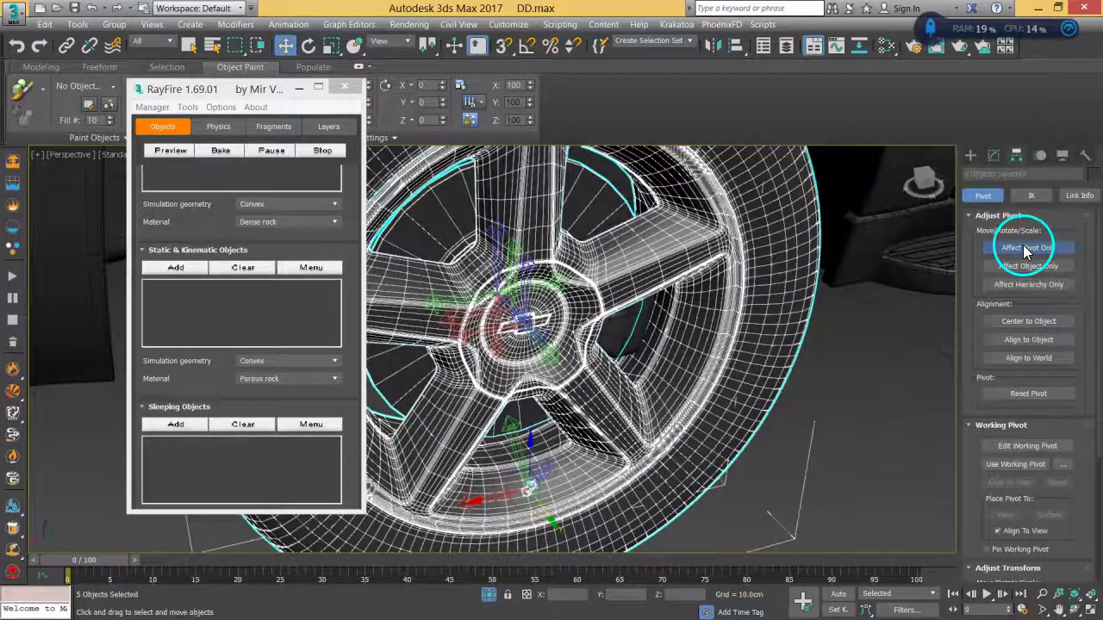
pyautogui.click(1023, 247)
# Step: Merge the right rear wheel parts with RayFire's Attach selected and center the resulting object's pivot
pyautogui.click(195, 110)
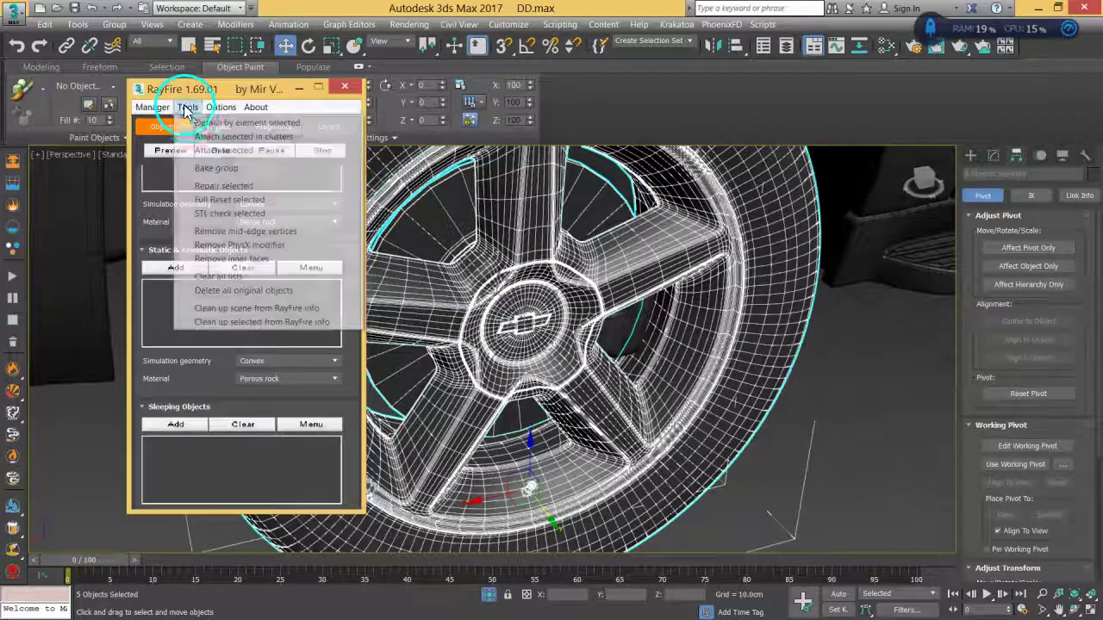
pyautogui.click(217, 151)
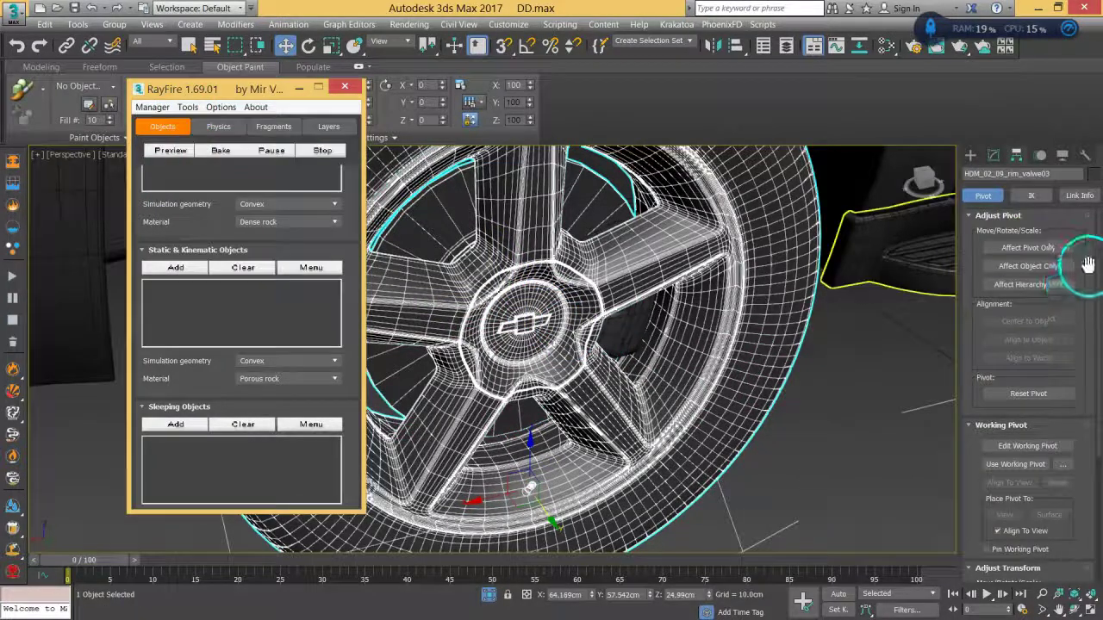
pyautogui.click(1028, 248)
pyautogui.click(1031, 321)
pyautogui.click(1025, 242)
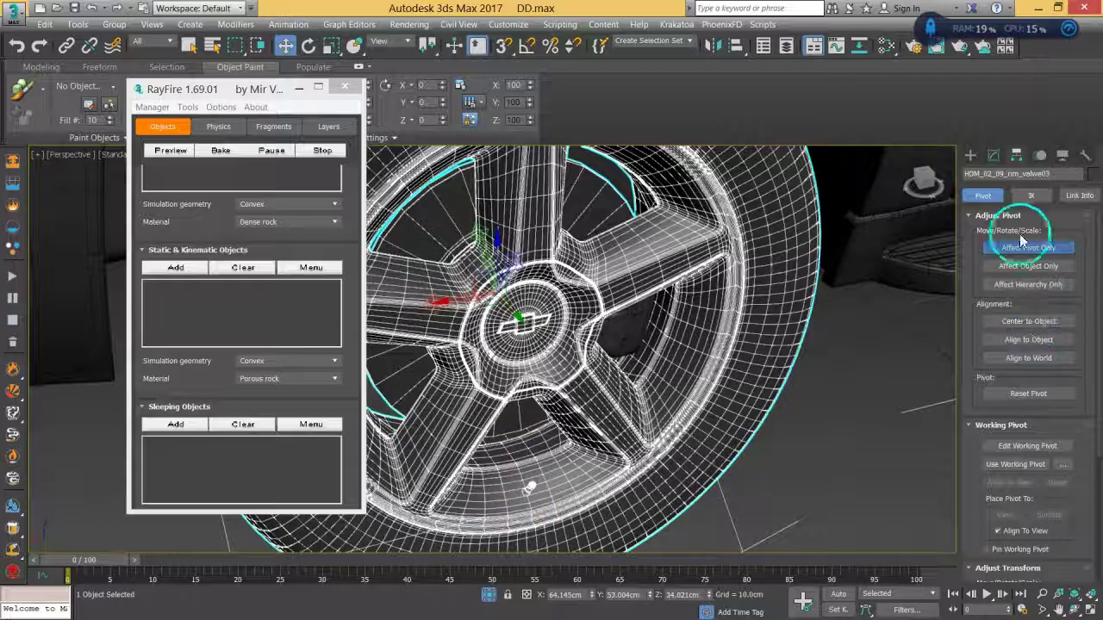
# Step: Select the five parts of the right front wheel, from the tire and rim to the valve
pyautogui.moveTo(655, 279); pyautogui.dragTo(782, 270, button='middle')
pyautogui.click(729, 305)
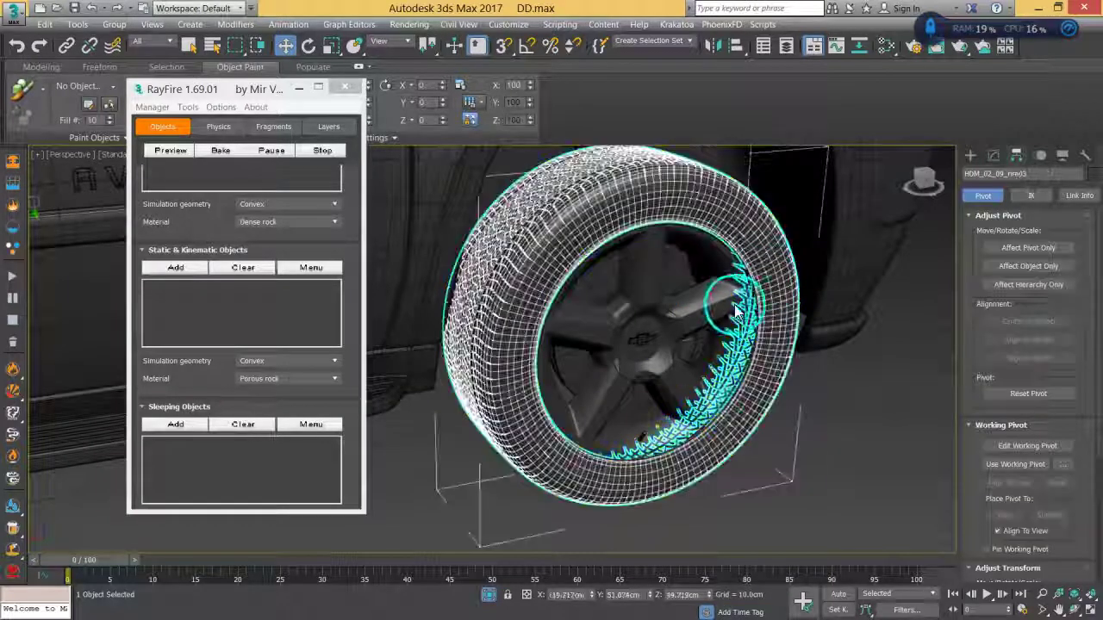
pyautogui.keyDown('ctrl'); pyautogui.click(715, 303); pyautogui.keyUp('ctrl')
pyautogui.keyDown('ctrl'); pyautogui.click(645, 337); pyautogui.keyUp('ctrl')
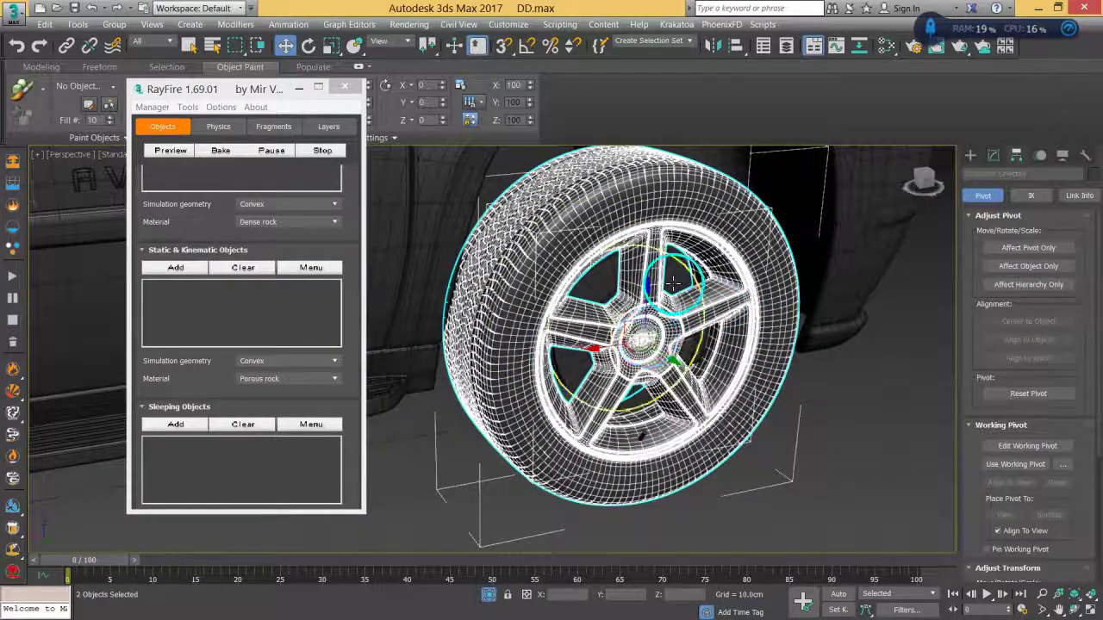
pyautogui.keyDown('ctrl'); pyautogui.click(665, 412); pyautogui.keyUp('ctrl')
pyautogui.keyDown('ctrl'); pyautogui.click(645, 434); pyautogui.keyUp('ctrl')
# Step: Center the pivots of the selected right front wheel parts to their objects and leave pivot-only editing
pyautogui.click(1027, 255)
pyautogui.click(1023, 323)
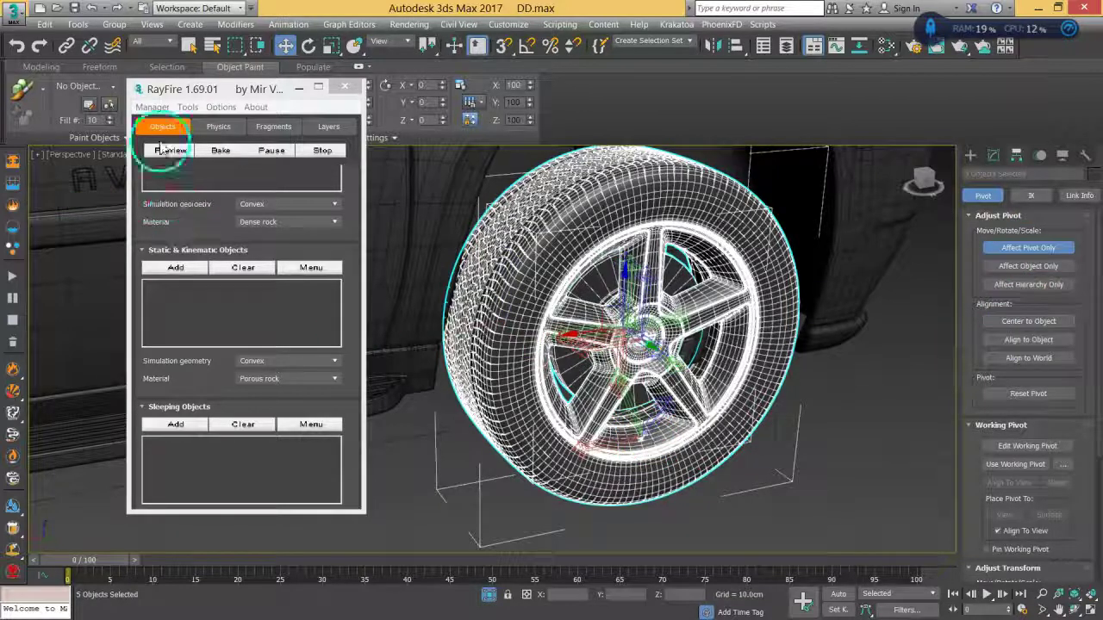
pyautogui.click(188, 107)
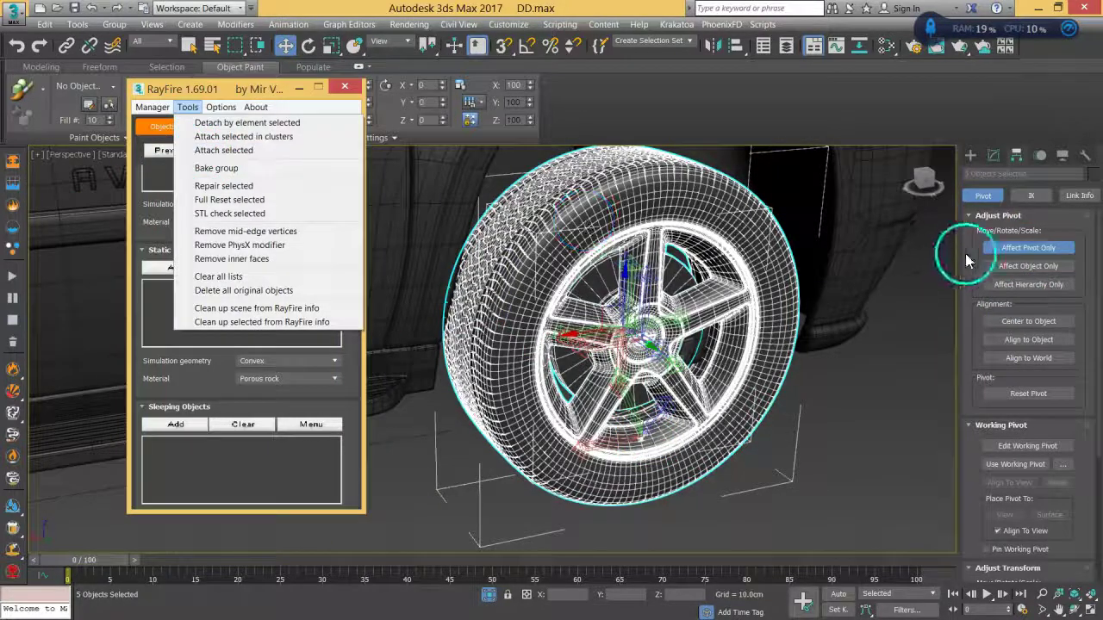
pyautogui.click(1027, 247)
# Step: Merge the right front wheel parts with RayFire's Attach selected and center the resulting object's pivot
pyautogui.click(188, 107)
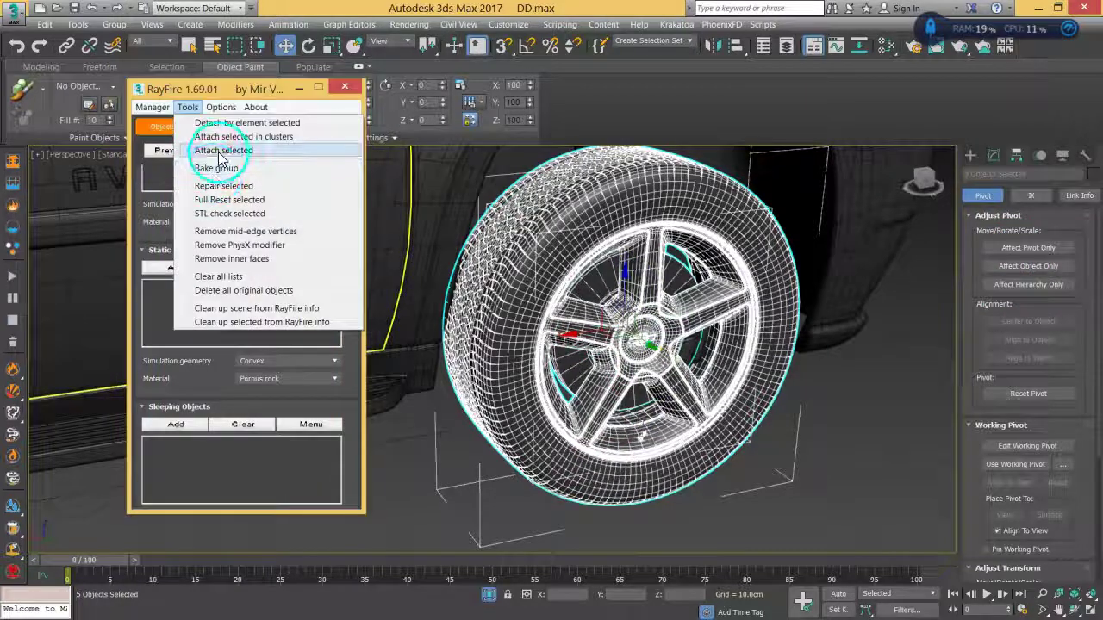
pyautogui.click(223, 152)
pyautogui.click(1028, 247)
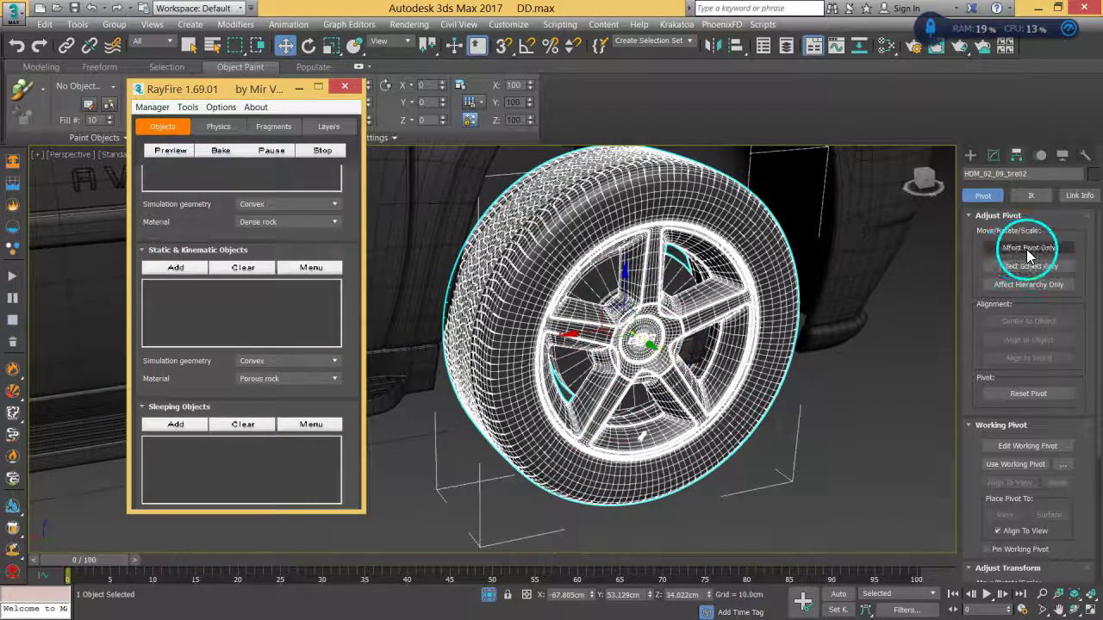
pyautogui.click(1025, 322)
pyautogui.click(1031, 251)
# Step: Rename the merged right front wheel object as RF_Wheel
pyautogui.moveTo(391, 322); pyautogui.dragTo(741, 340, button='middle')
pyautogui.scroll(-5, 528, 367)
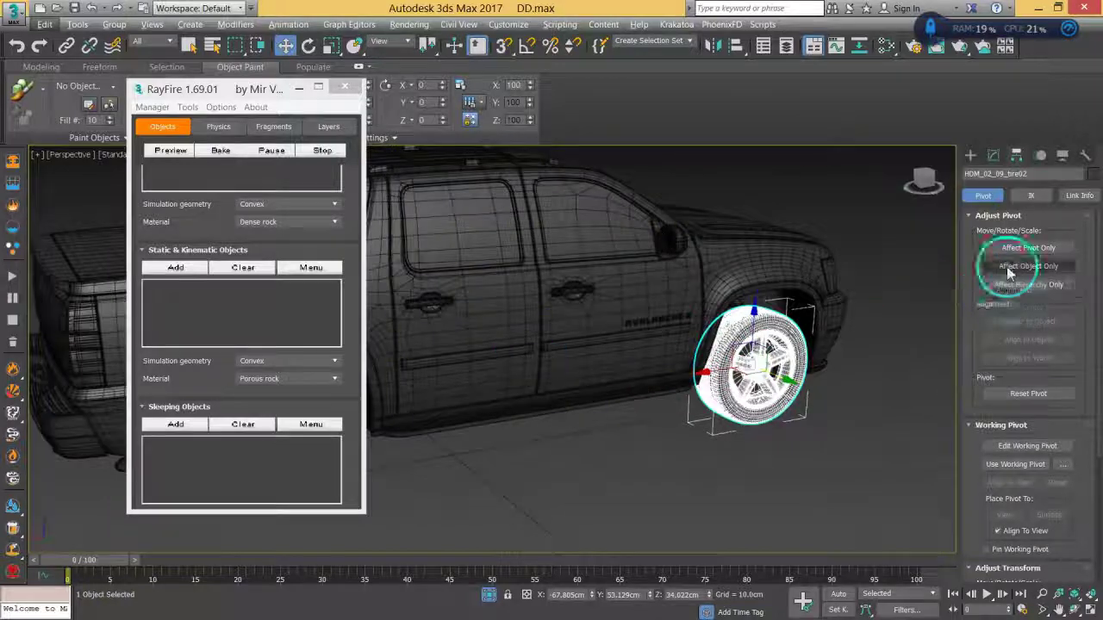
pyautogui.click(1046, 172)
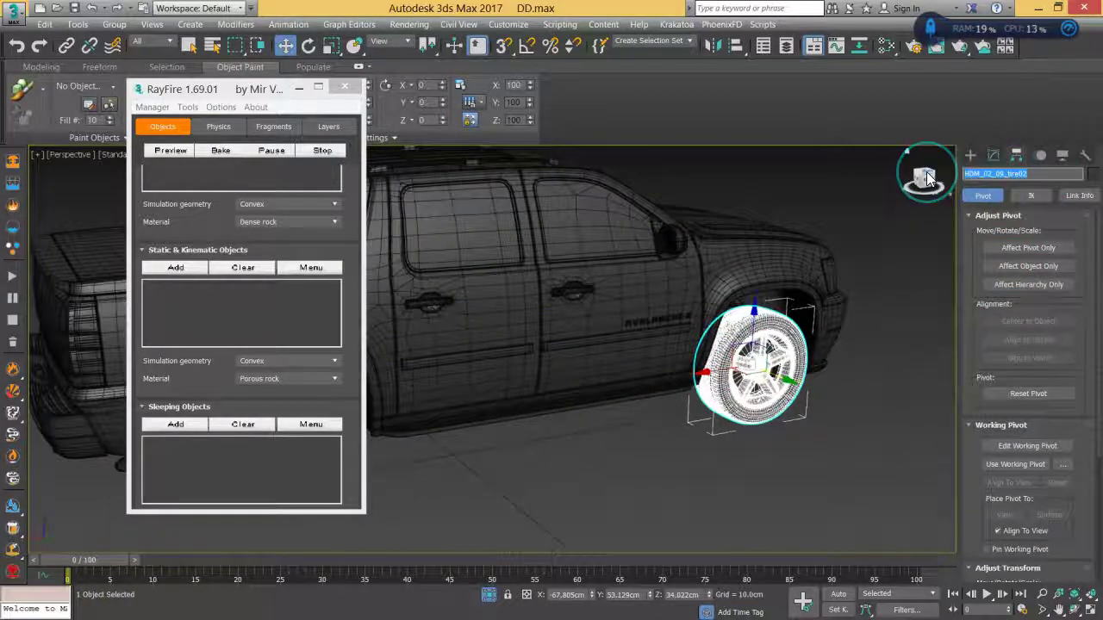
pyautogui.write('RF_Wheel')
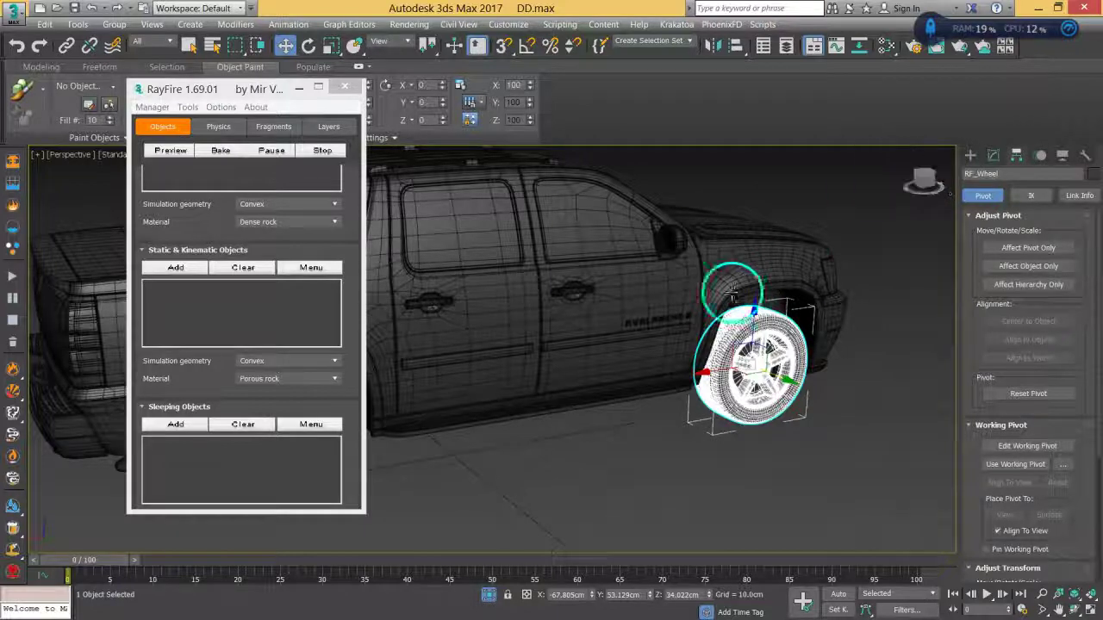
# Step: Select the merged right rear wheel and give it a matching wheel name
pyautogui.keyDown('alt'); pyautogui.moveTo(791, 313); pyautogui.dragTo(628, 330, button='middle'); pyautogui.keyUp('alt')
pyautogui.moveTo(758, 343); pyautogui.dragTo(611, 448, button='middle')
pyautogui.click(766, 442)
pyautogui.click(589, 432)
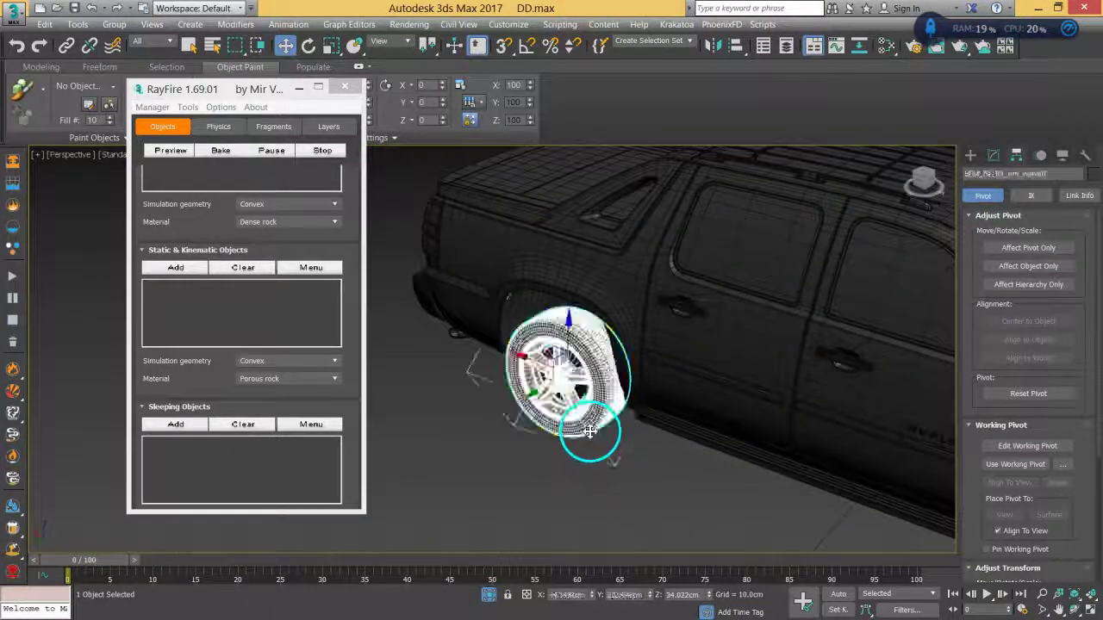
pyautogui.moveTo(1062, 175); pyautogui.dragTo(950, 173)
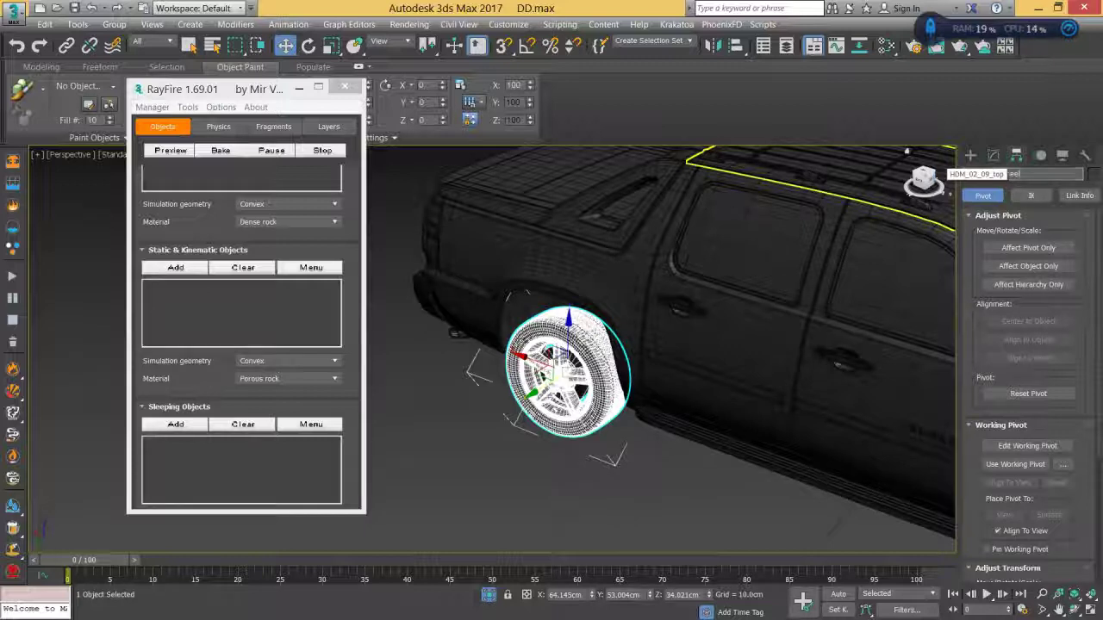
# Step: Check the object name of the left front wheel, leave nothing selected, and close the RayFire window
pyautogui.moveTo(866, 271); pyautogui.dragTo(492, 298, button='middle')
pyautogui.scroll(-4, 492, 298)
pyautogui.keyDown('alt'); pyautogui.moveTo(695, 340); pyautogui.dragTo(660, 462, button='middle'); pyautogui.keyUp('alt')
pyautogui.click(660, 463)
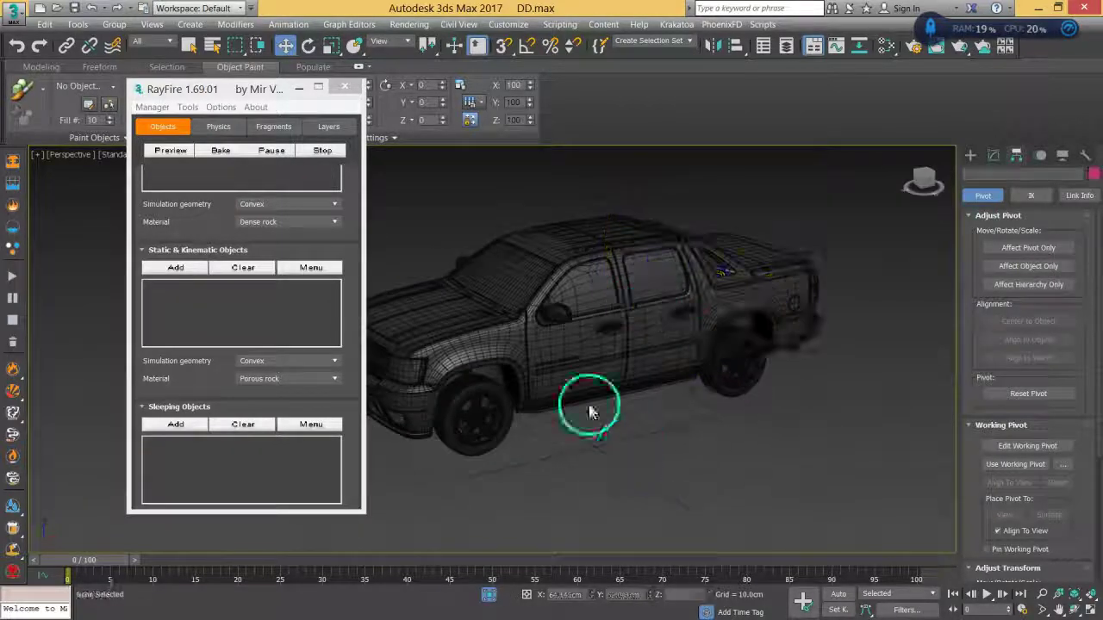
pyautogui.keyDown('alt'); pyautogui.moveTo(611, 351); pyautogui.dragTo(642, 344, button='middle'); pyautogui.keyUp('alt')
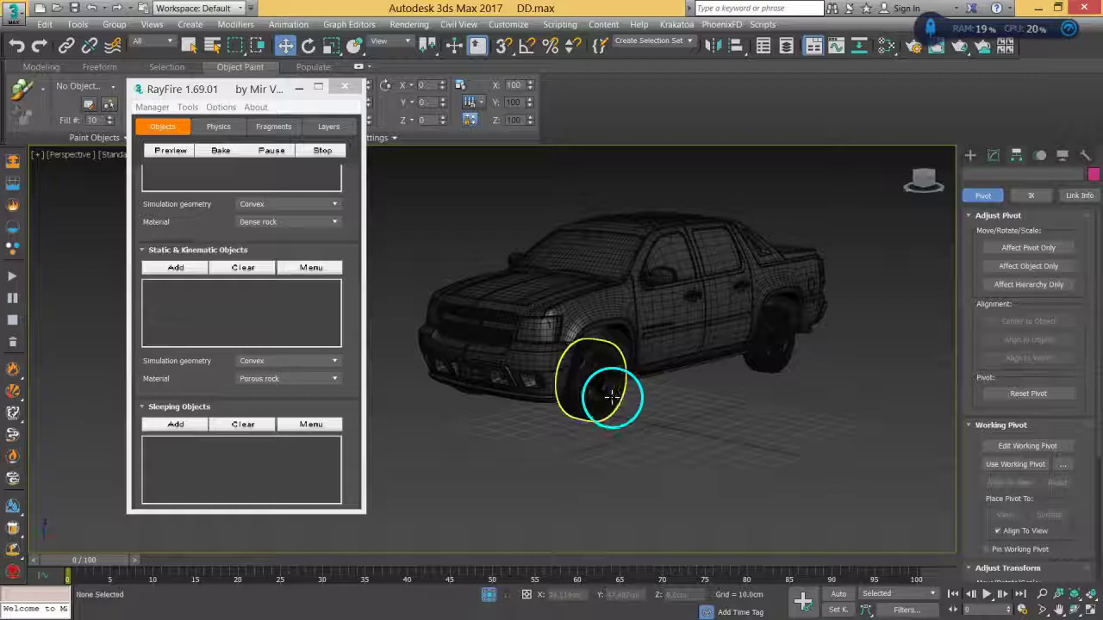
pyautogui.click(610, 397)
pyautogui.keyDown('alt'); pyautogui.moveTo(771, 367); pyautogui.dragTo(689, 395, button='middle'); pyautogui.keyUp('alt')
pyautogui.moveTo(677, 328); pyautogui.dragTo(747, 340, button='middle')
pyautogui.scroll(2, 744, 343)
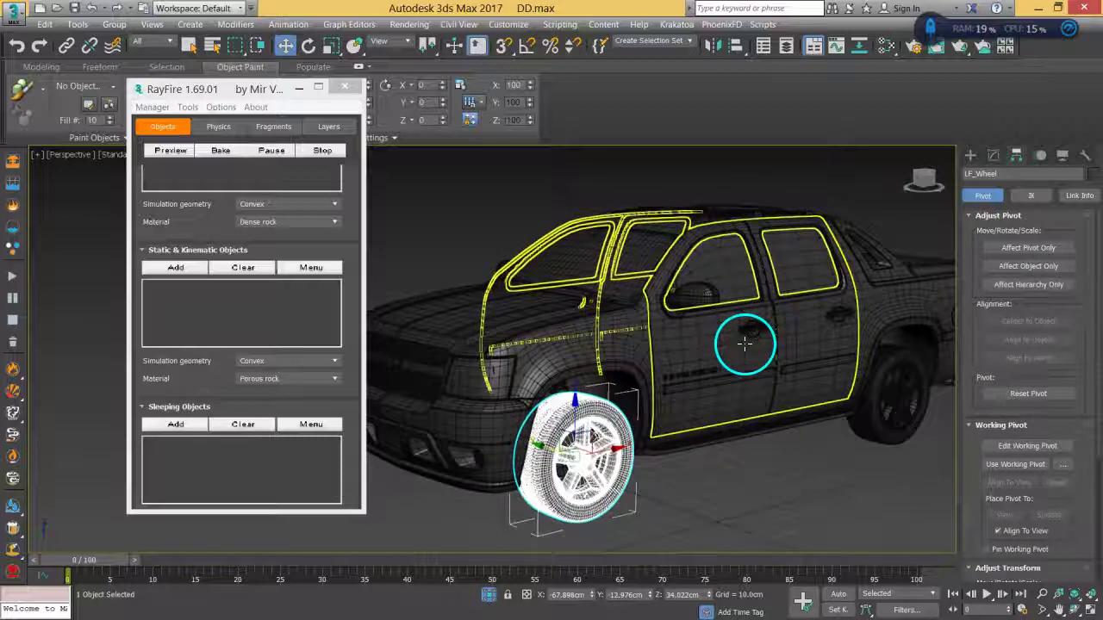
pyautogui.click(769, 477)
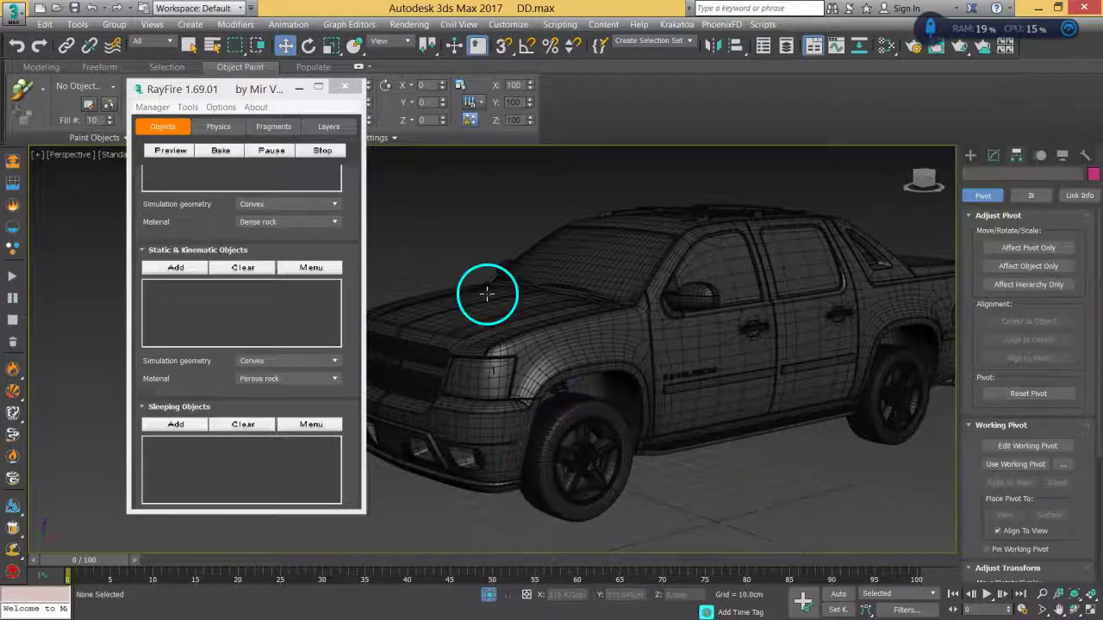
pyautogui.click(344, 87)
# Step: Select every object of the truck except its four wheels
pyautogui.moveTo(787, 485); pyautogui.dragTo(714, 290, button='middle')
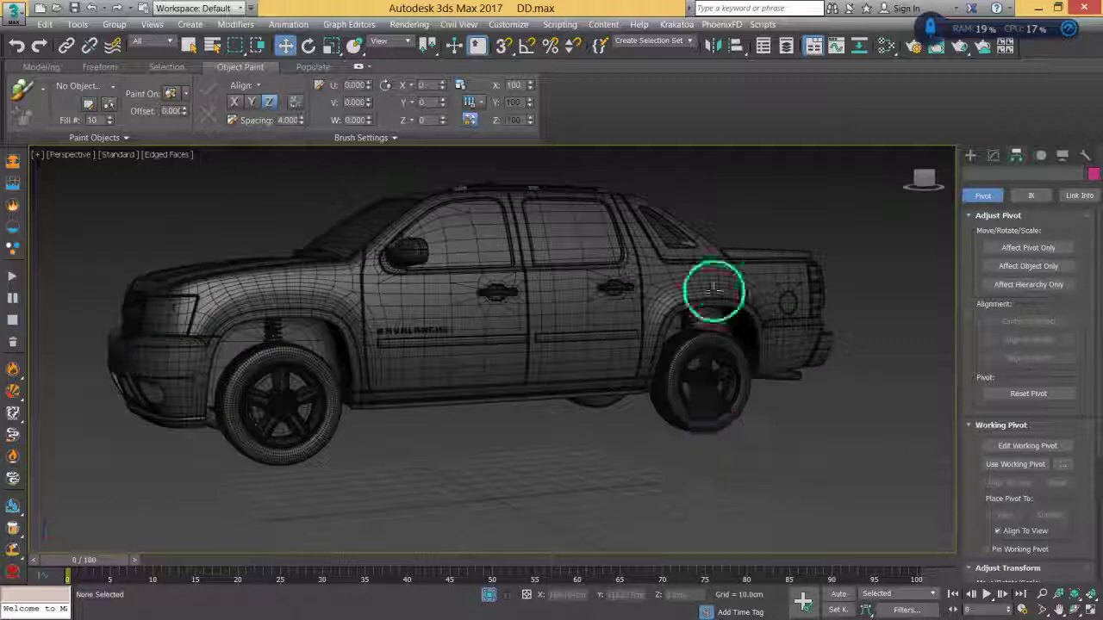
pyautogui.keyDown('alt'); pyautogui.moveTo(534, 377); pyautogui.dragTo(608, 385, button='middle'); pyautogui.keyUp('alt')
pyautogui.click(734, 396)
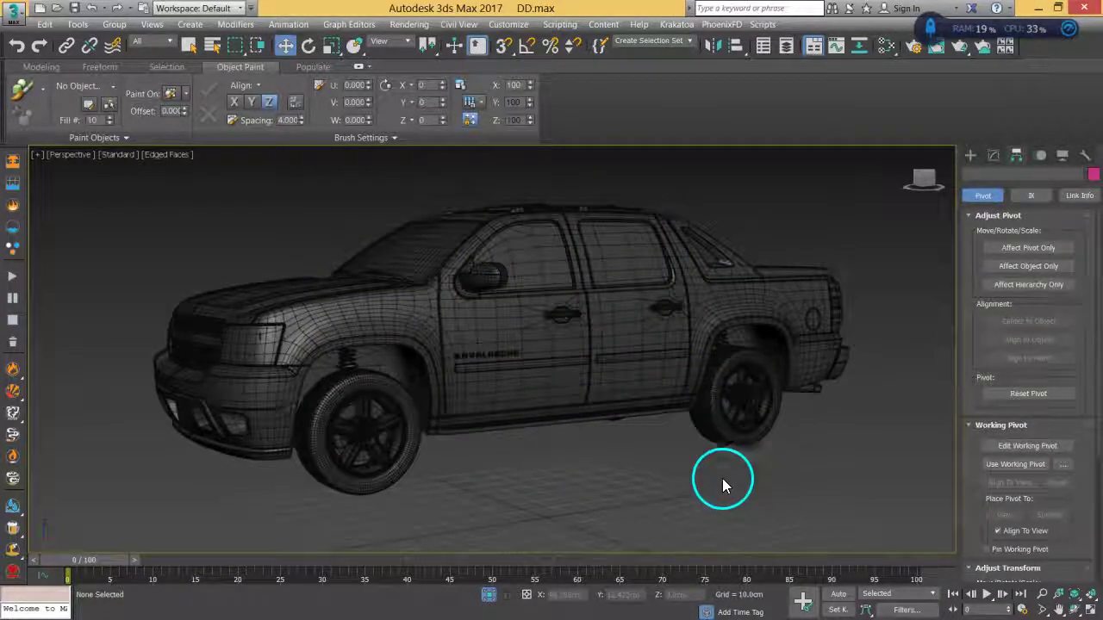
pyautogui.hotkey('ctrl', 'a')
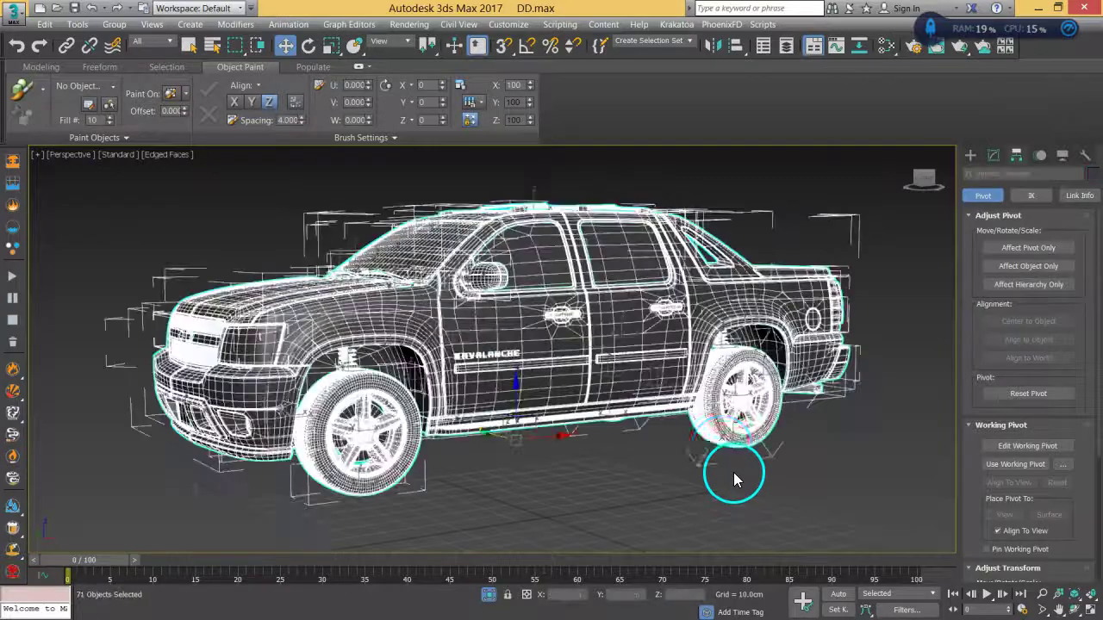
pyautogui.keyDown('alt'); pyautogui.click(723, 443); pyautogui.keyUp('alt')
pyautogui.keyDown('alt'); pyautogui.click(335, 480); pyautogui.keyUp('alt')
pyautogui.keyDown('alt'); pyautogui.moveTo(235, 494); pyautogui.dragTo(388, 483, button='middle'); pyautogui.keyUp('alt')
pyautogui.keyDown('alt'); pyautogui.click(647, 495); pyautogui.keyUp('alt')
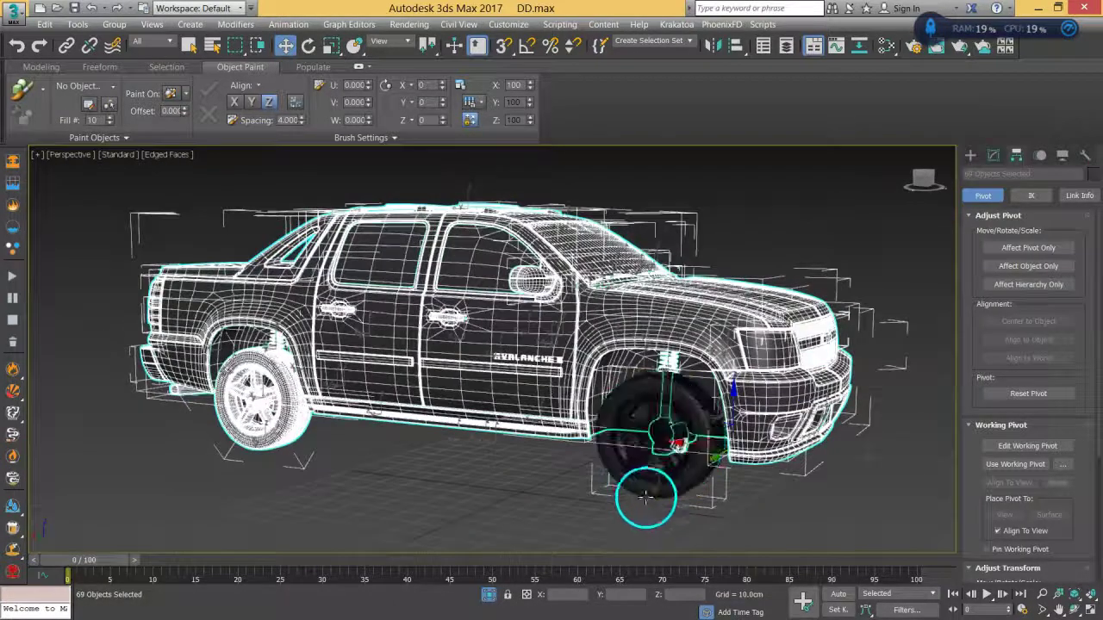
pyautogui.keyDown('alt'); pyautogui.click(253, 441); pyautogui.keyUp('alt')
pyautogui.keyDown('alt'); pyautogui.moveTo(606, 408); pyautogui.dragTo(501, 405, button='middle'); pyautogui.keyUp('alt')
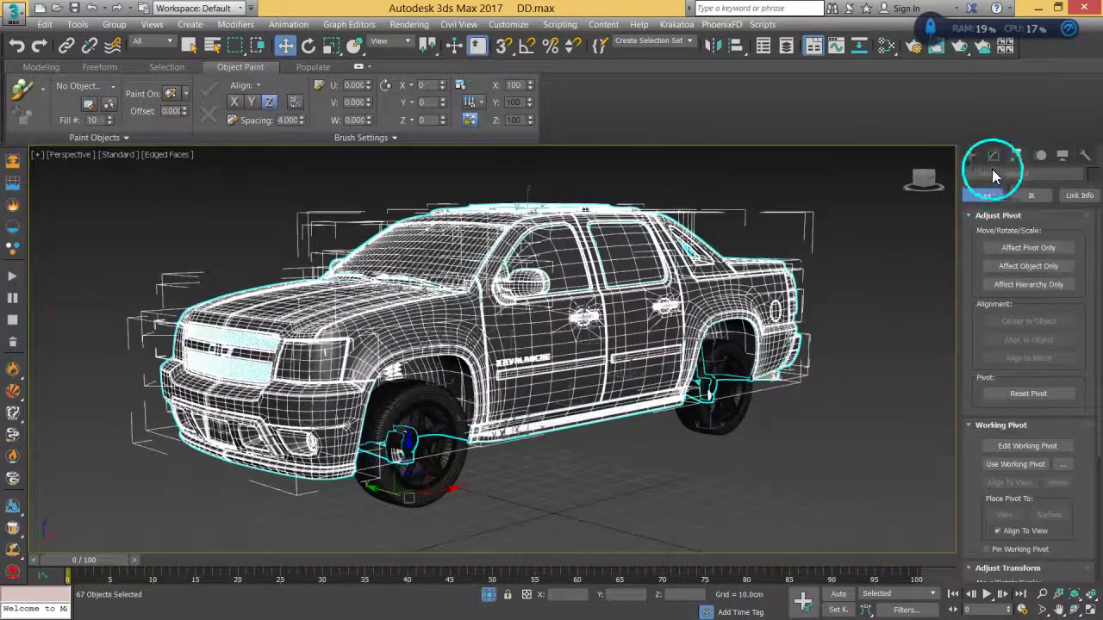
# Step: Merge the selected truck body parts into one object with RayFire's Attach selected and close the RayFire window
pyautogui.click(971, 157)
pyautogui.click(998, 254)
pyautogui.click(1012, 344)
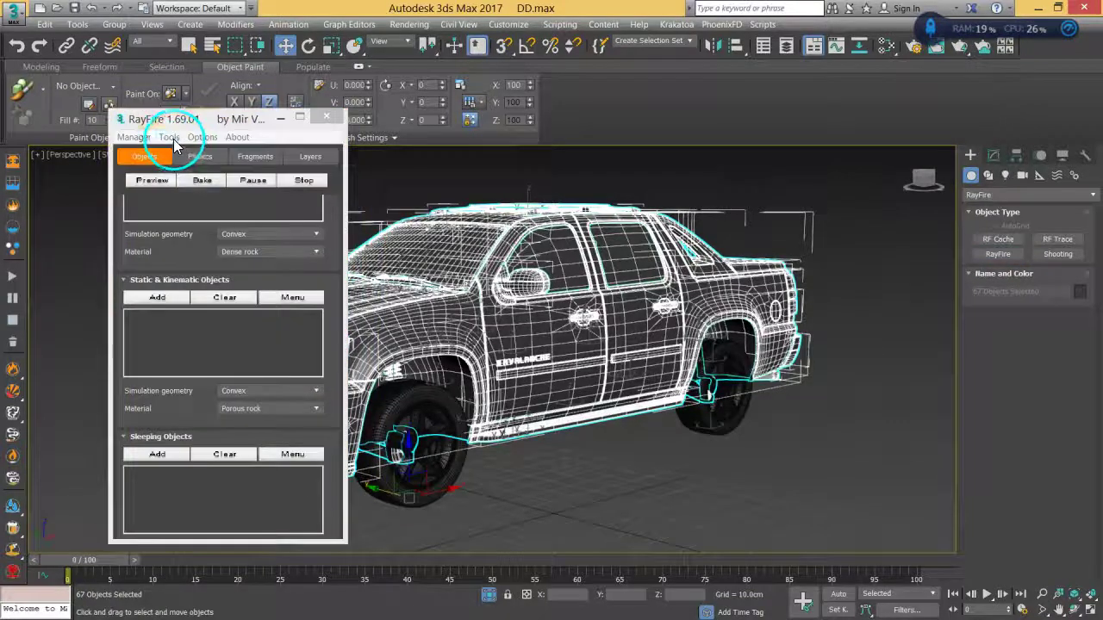
pyautogui.click(170, 139)
pyautogui.click(207, 180)
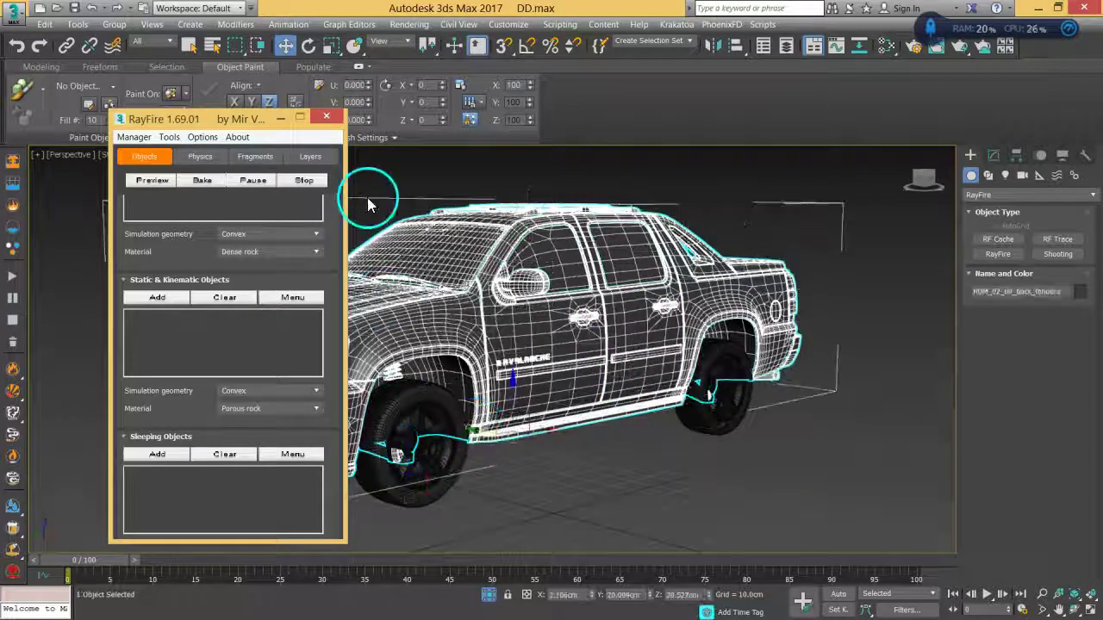
pyautogui.click(328, 116)
# Step: Enable pivot-only editing for the truck body and raise its pivot to about Z 30.9 cm in the Left view
pyautogui.moveTo(606, 444)
pyautogui.keyDown('alt'); pyautogui.mouseDown(button='middle')
pyautogui.moveTo(554, 428)
pyautogui.moveTo(600, 427)
pyautogui.moveTo(590, 440)
pyautogui.mouseUp(button='middle'); pyautogui.keyUp('alt')
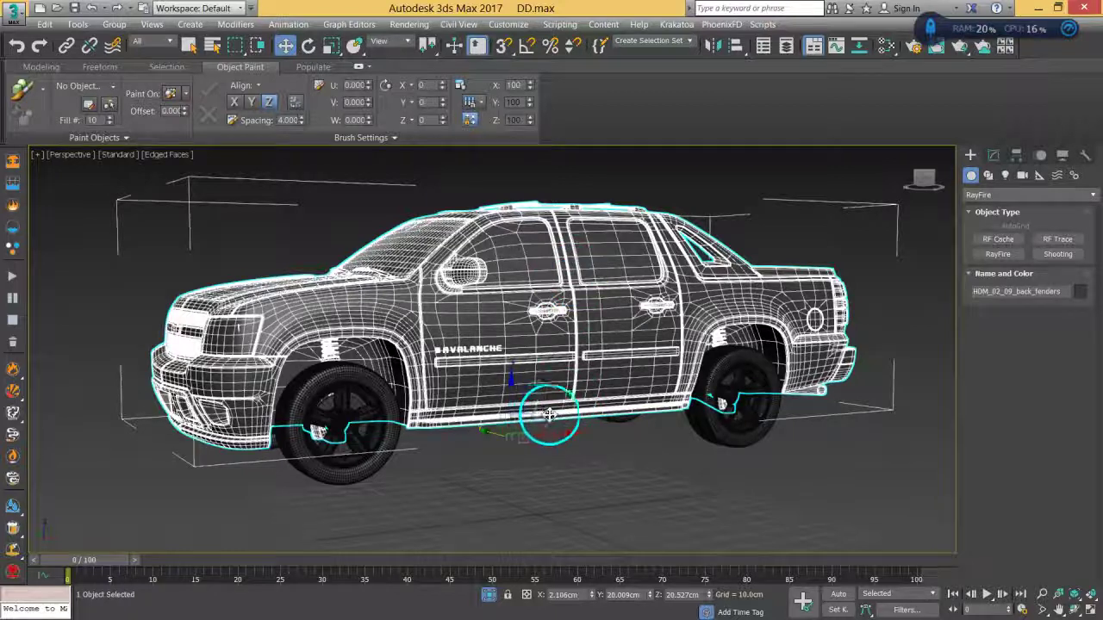
pyautogui.press('l')
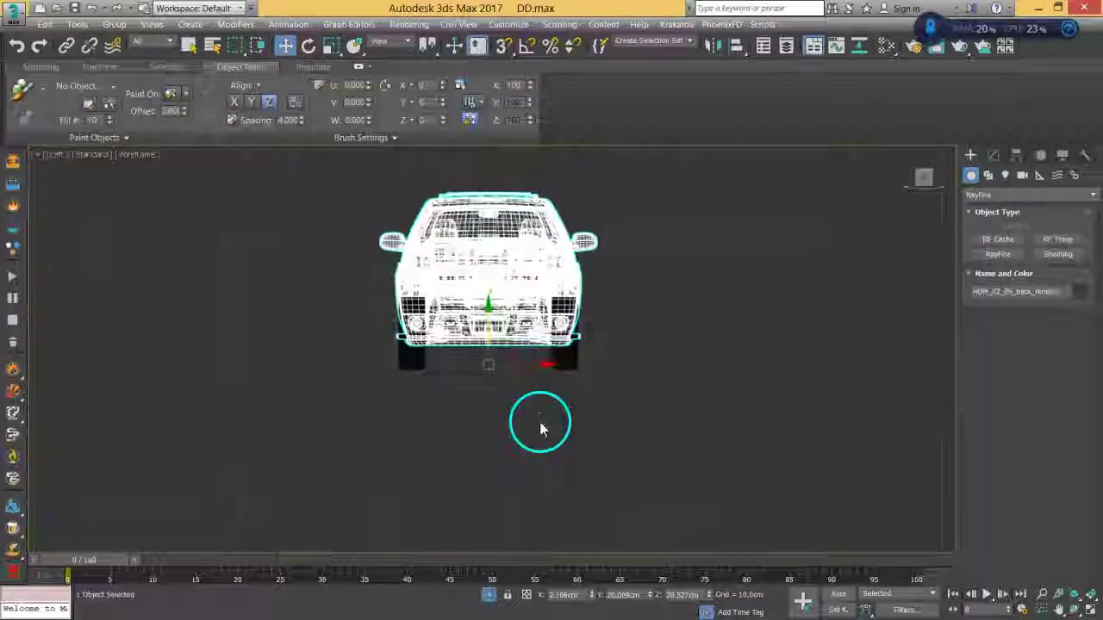
pyautogui.click(1016, 155)
pyautogui.click(1022, 247)
pyautogui.scroll(5, 488, 370)
pyautogui.moveTo(474, 386); pyautogui.dragTo(480, 318)
# Step: Fine-tune the body pivot's height to about Z 32.6 cm in the Front view and return to the Perspective view
pyautogui.press('f')
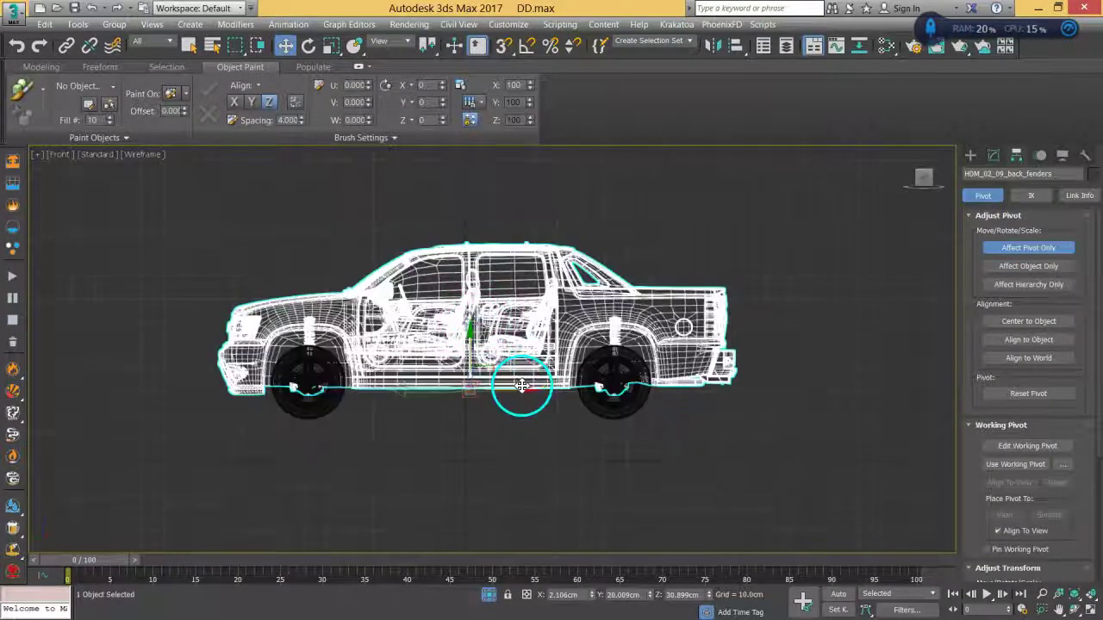
pyautogui.scroll(6, 470, 371)
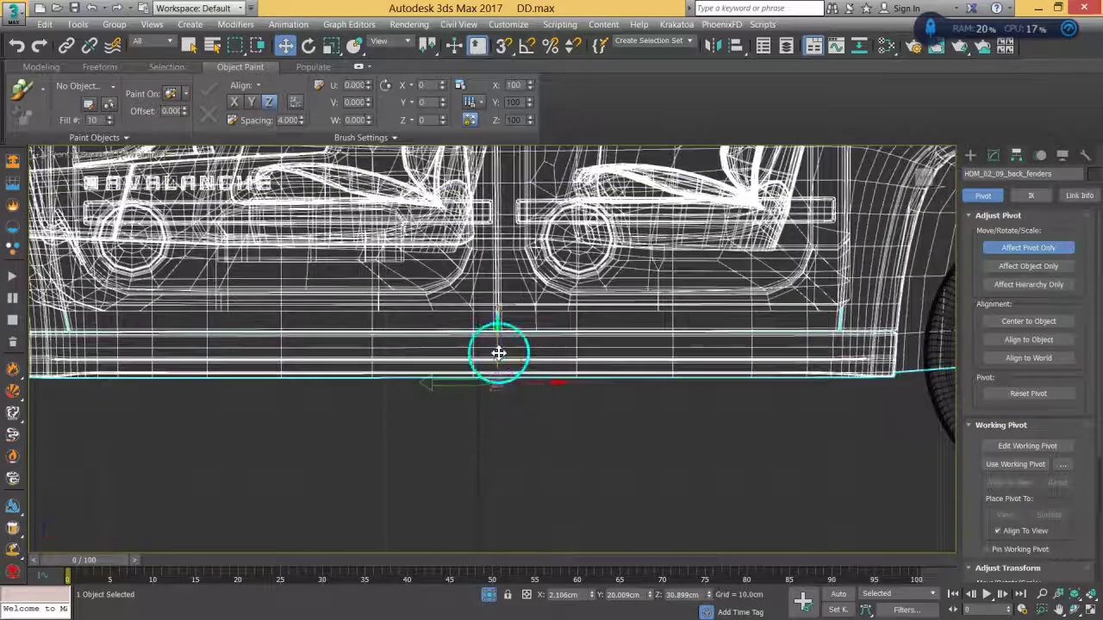
pyautogui.moveTo(534, 337); pyautogui.dragTo(505, 385, button='middle')
pyautogui.scroll(-6, 513, 356)
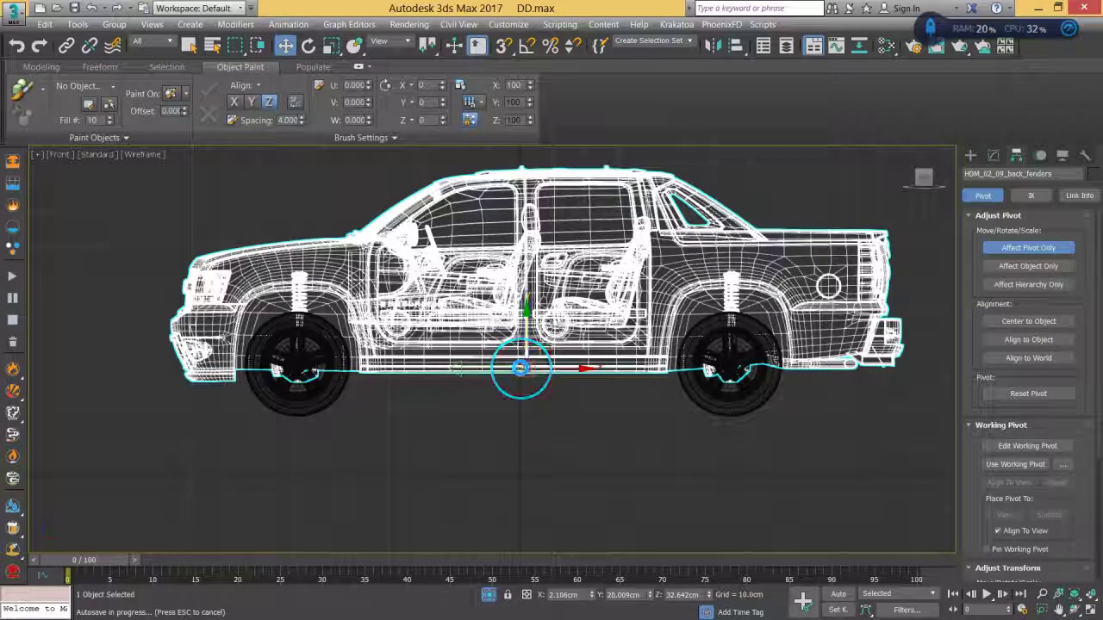
pyautogui.scroll(3, 520, 367)
pyautogui.moveTo(525, 399); pyautogui.dragTo(505, 439, button='middle')
pyautogui.scroll(-3, 505, 439)
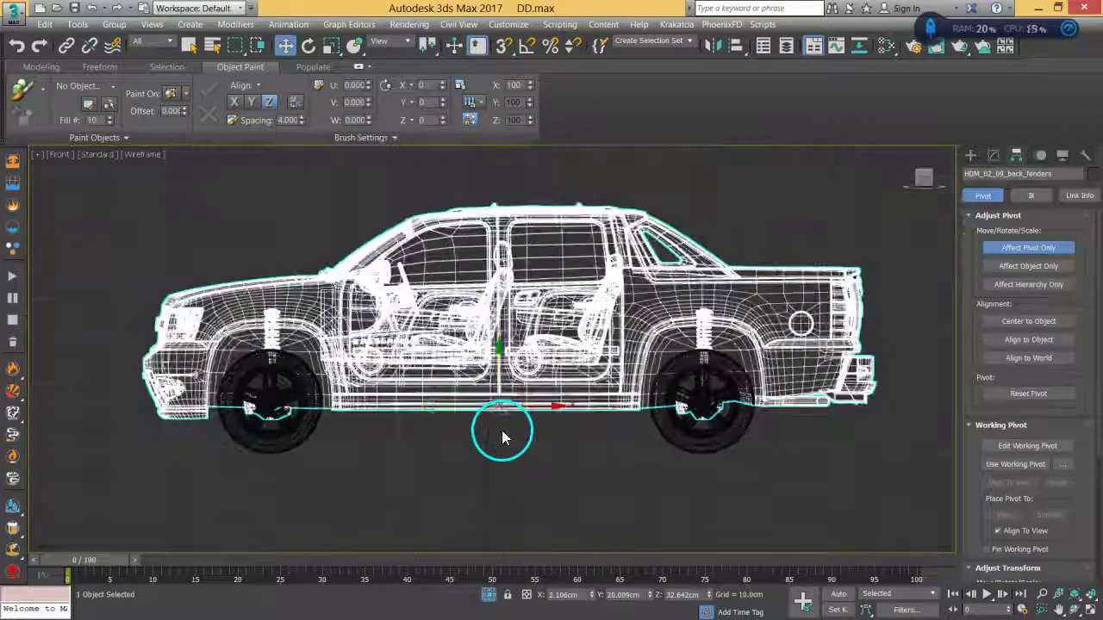
pyautogui.press('p')
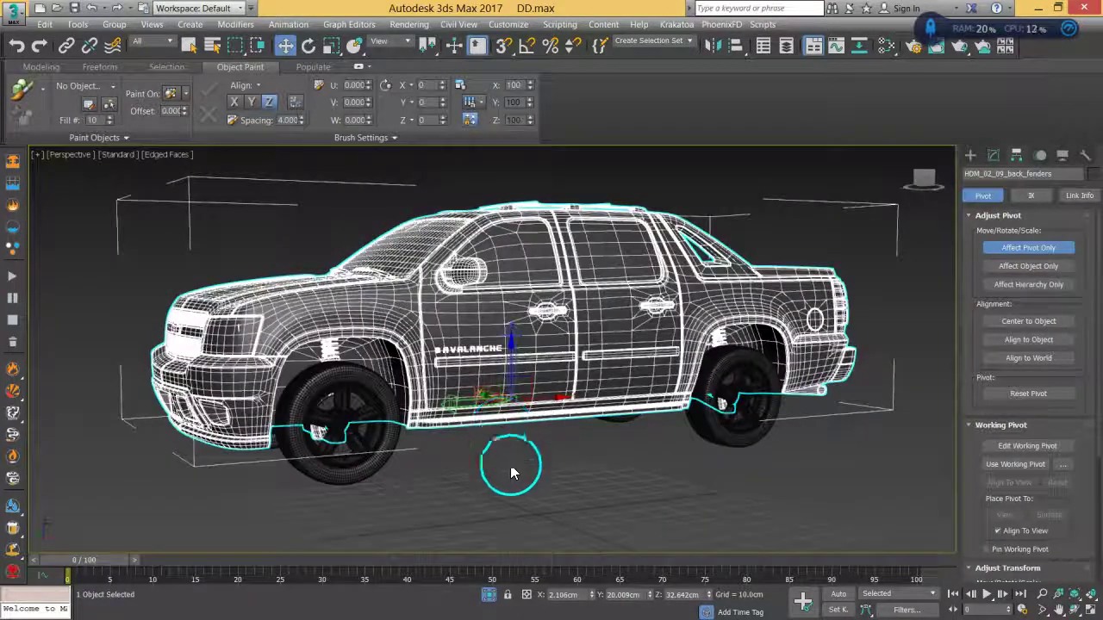
# Step: Deselect the truck body and collapse the ribbon to enlarge the viewport
pyautogui.click(610, 468)
pyautogui.keyDown('alt'); pyautogui.moveTo(610, 467); pyautogui.dragTo(564, 420, button='middle'); pyautogui.keyUp('alt')
pyautogui.click(541, 381)
pyautogui.keyDown('alt'); pyautogui.moveTo(603, 427); pyautogui.dragTo(634, 455, button='middle'); pyautogui.keyUp('alt')
pyautogui.click(549, 441)
pyautogui.keyDown('alt'); pyautogui.moveTo(561, 437); pyautogui.dragTo(412, 436, button='middle'); pyautogui.keyUp('alt')
pyautogui.keyDown('alt'); pyautogui.moveTo(624, 432); pyautogui.dragTo(564, 447, button='middle'); pyautogui.keyUp('alt')
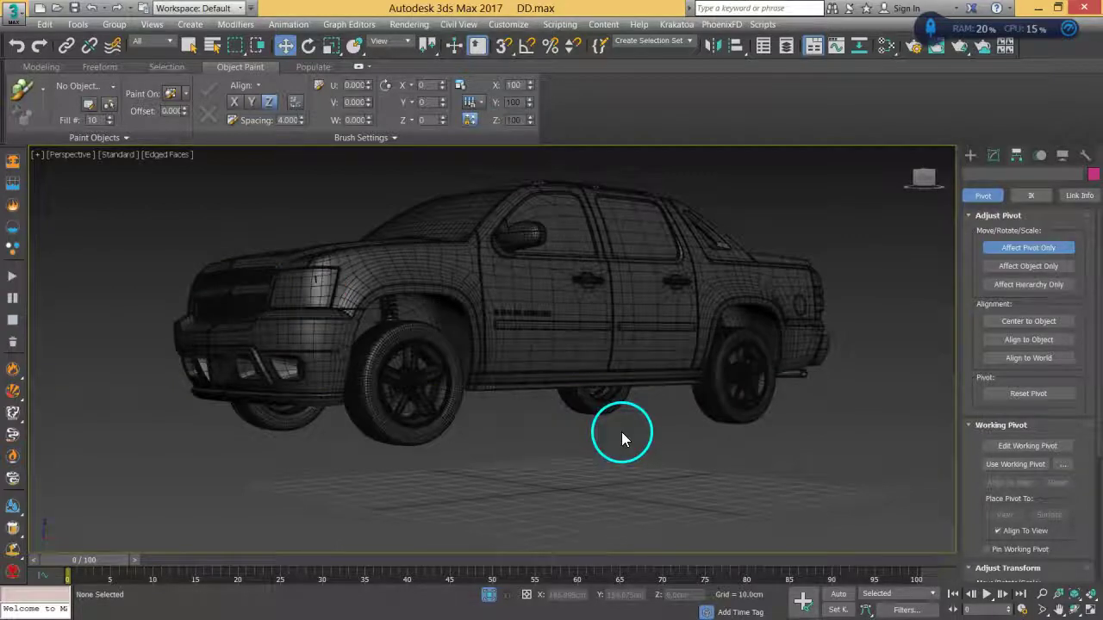
pyautogui.click(360, 67)
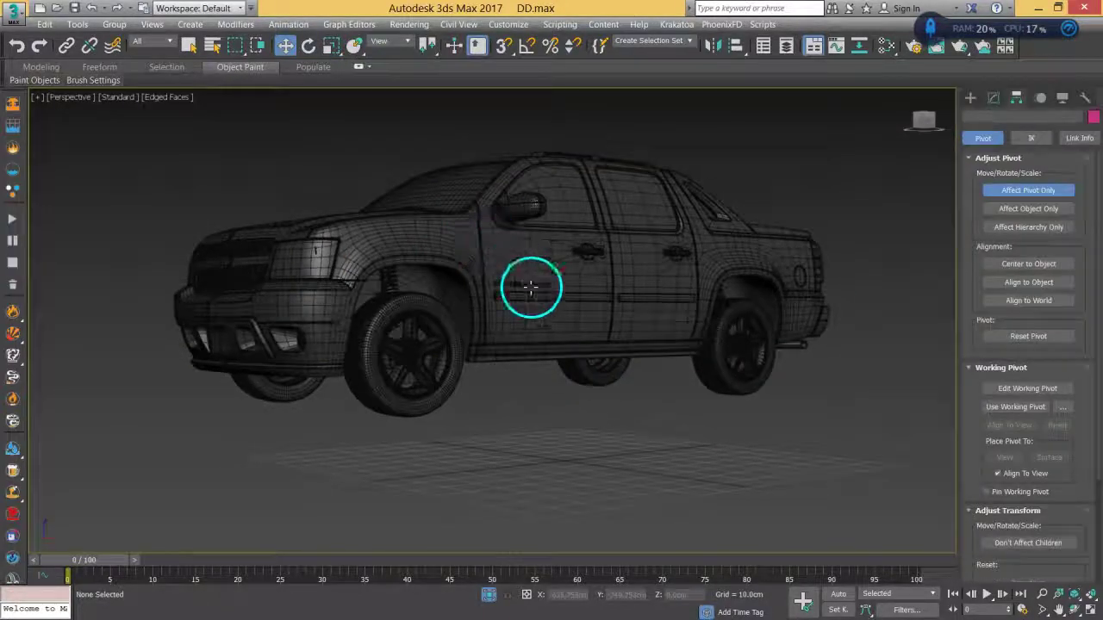
# Step: Examine the truck's wheels, body and underside from several angles and bring up the RayFire object creation options
pyautogui.moveTo(580, 319); pyautogui.dragTo(581, 328, button='middle')
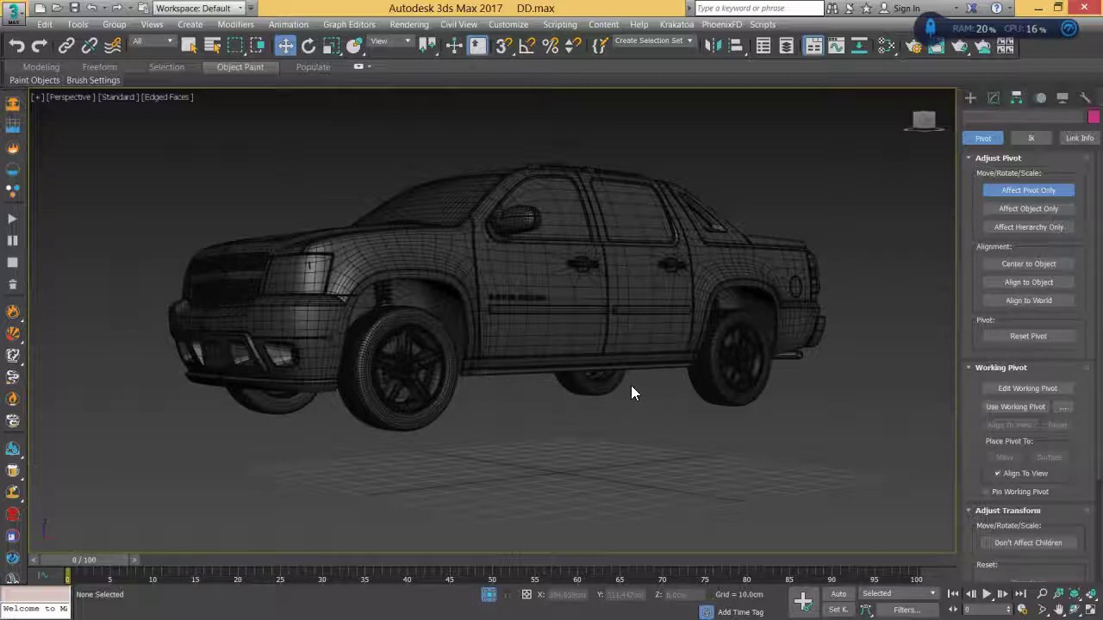
pyautogui.keyDown('alt'); pyautogui.moveTo(551, 455); pyautogui.dragTo(519, 448, button='middle'); pyautogui.keyUp('alt')
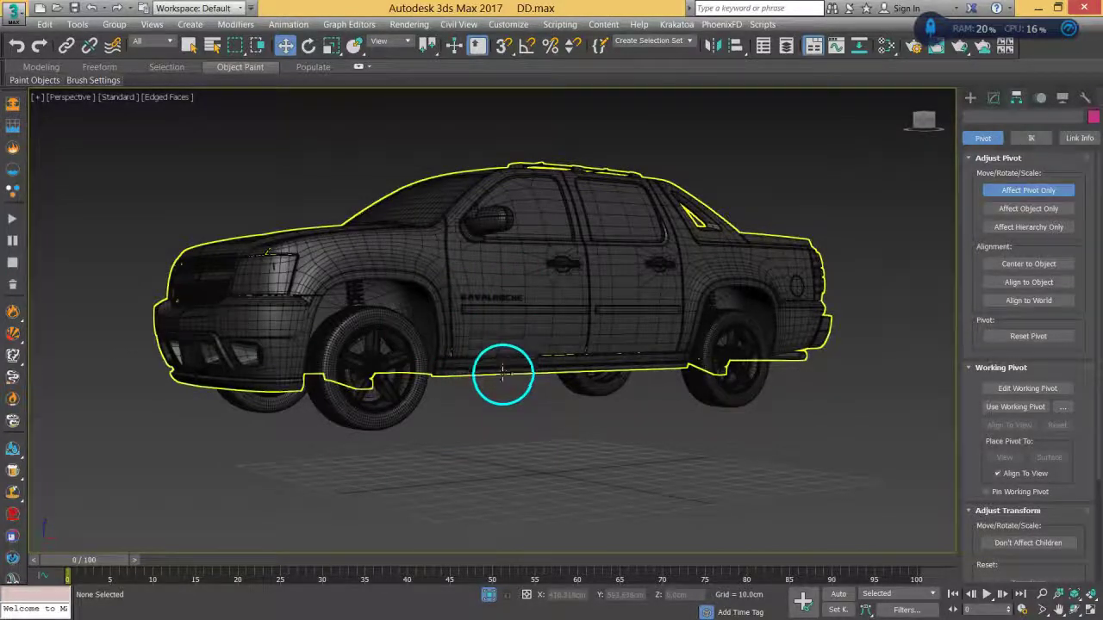
pyautogui.moveTo(481, 380); pyautogui.dragTo(538, 421, button='middle')
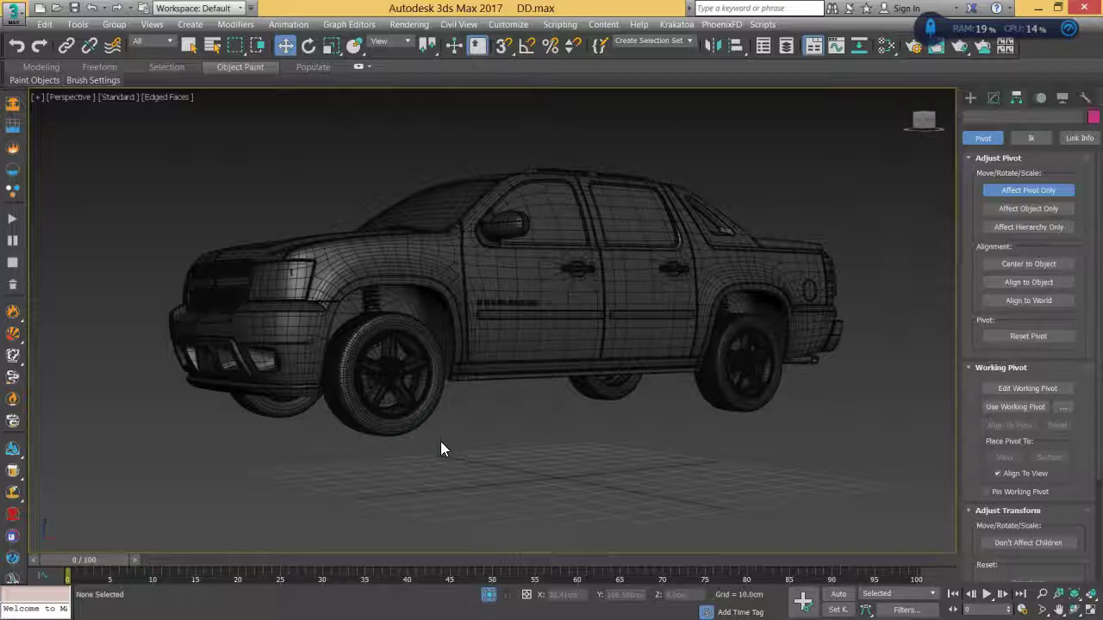
pyautogui.keyDown('alt'); pyautogui.moveTo(551, 445); pyautogui.dragTo(473, 442, button='middle'); pyautogui.keyUp('alt')
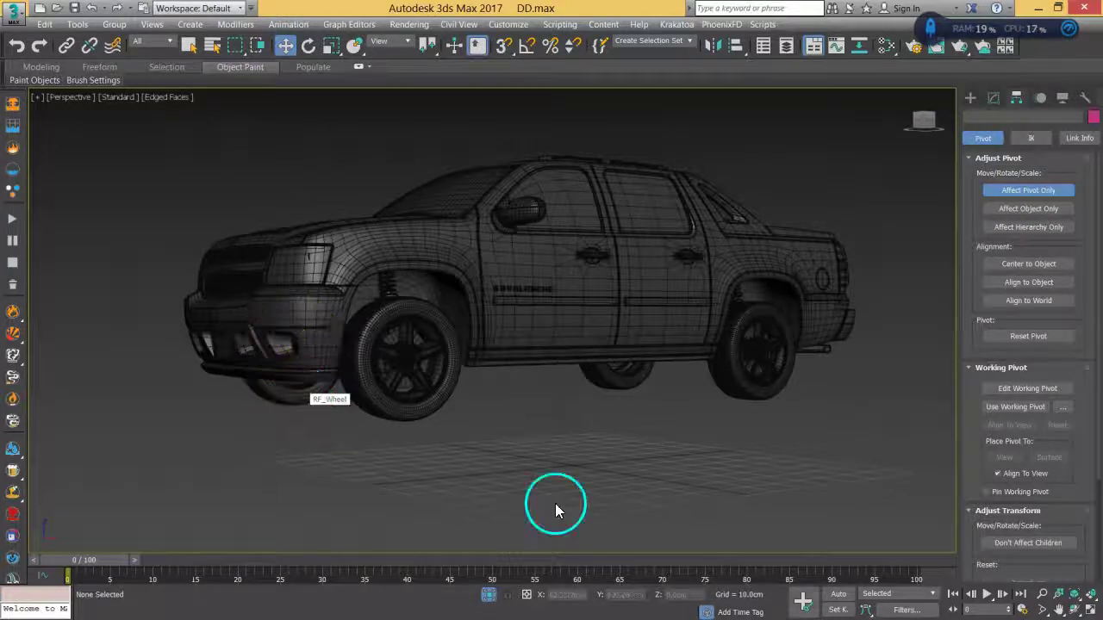
pyautogui.click(283, 344)
pyautogui.click(616, 344)
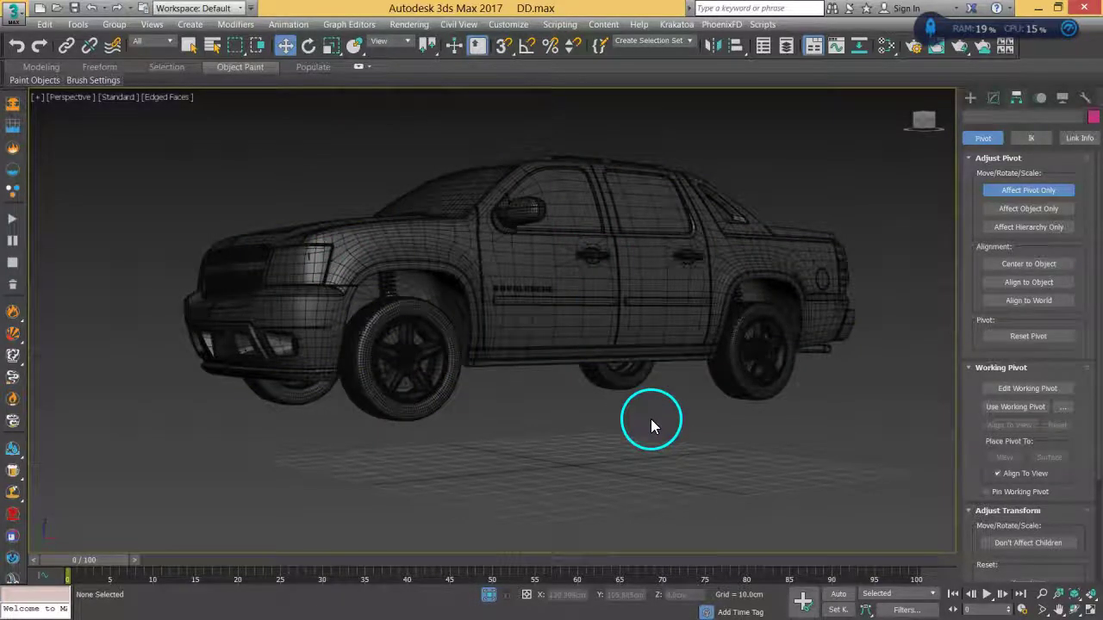
pyautogui.keyDown('alt'); pyautogui.moveTo(640, 422); pyautogui.dragTo(721, 381, button='middle'); pyautogui.keyUp('alt')
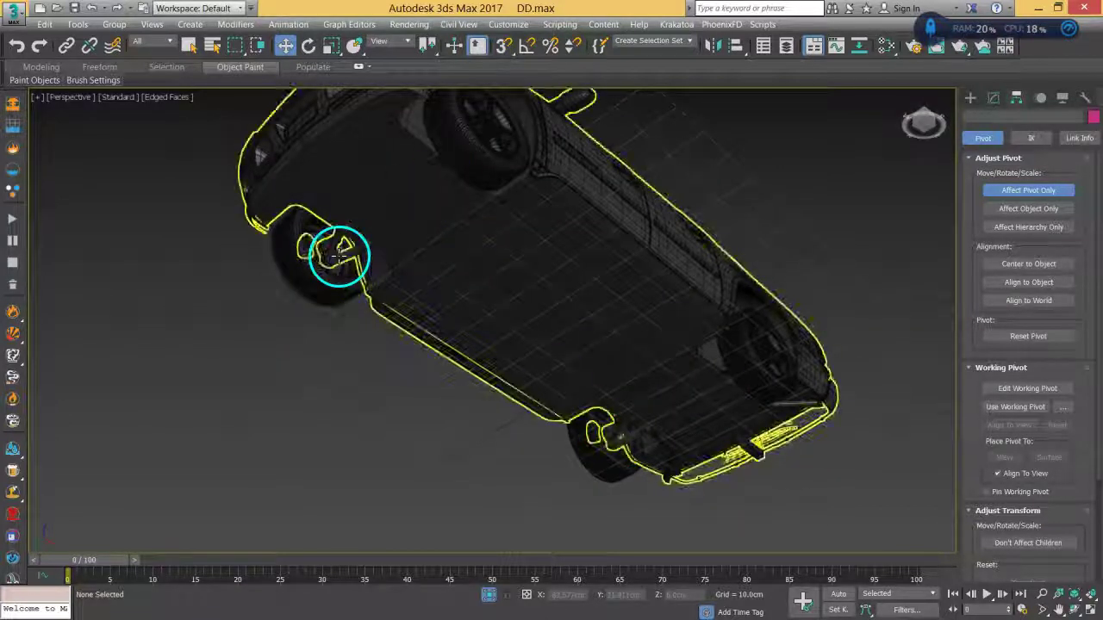
pyautogui.keyDown('alt'); pyautogui.moveTo(692, 405); pyautogui.dragTo(618, 349, button='middle'); pyautogui.keyUp('alt')
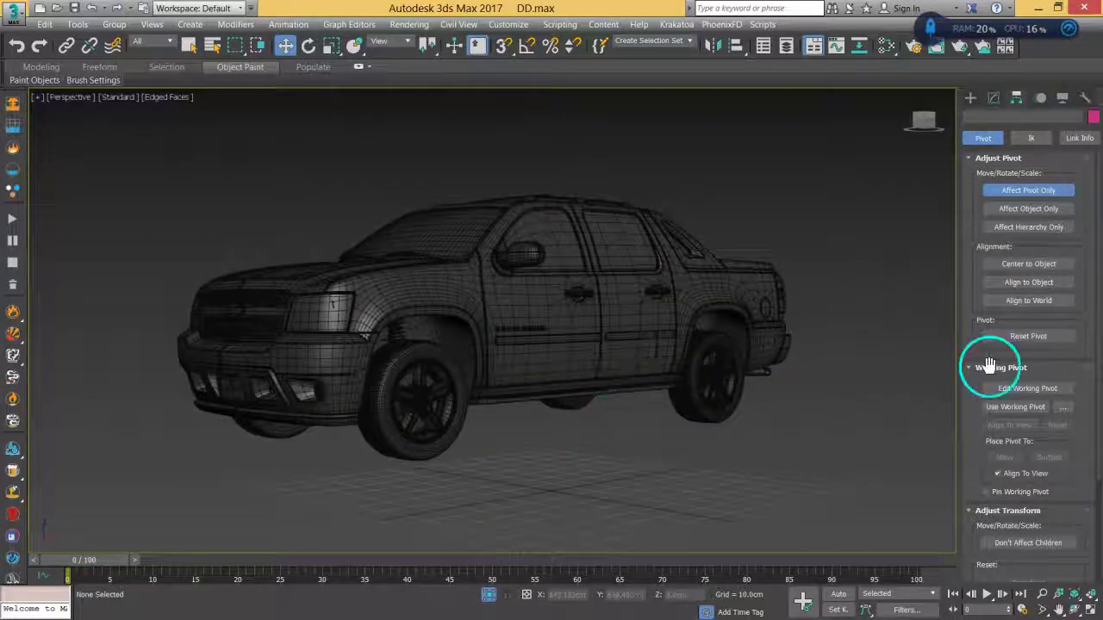
pyautogui.click(971, 99)
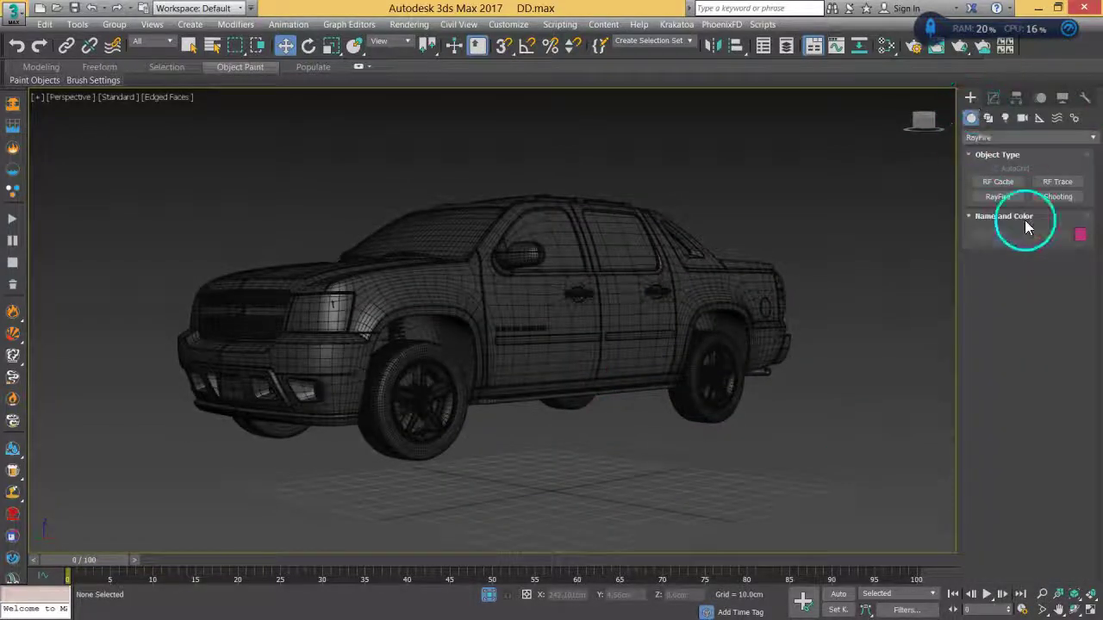
# Step: Create a standard primitive cylinder on the ground beside the truck, about 19.1 cm in radius and 5.3 cm high
pyautogui.click(986, 138)
pyautogui.click(982, 148)
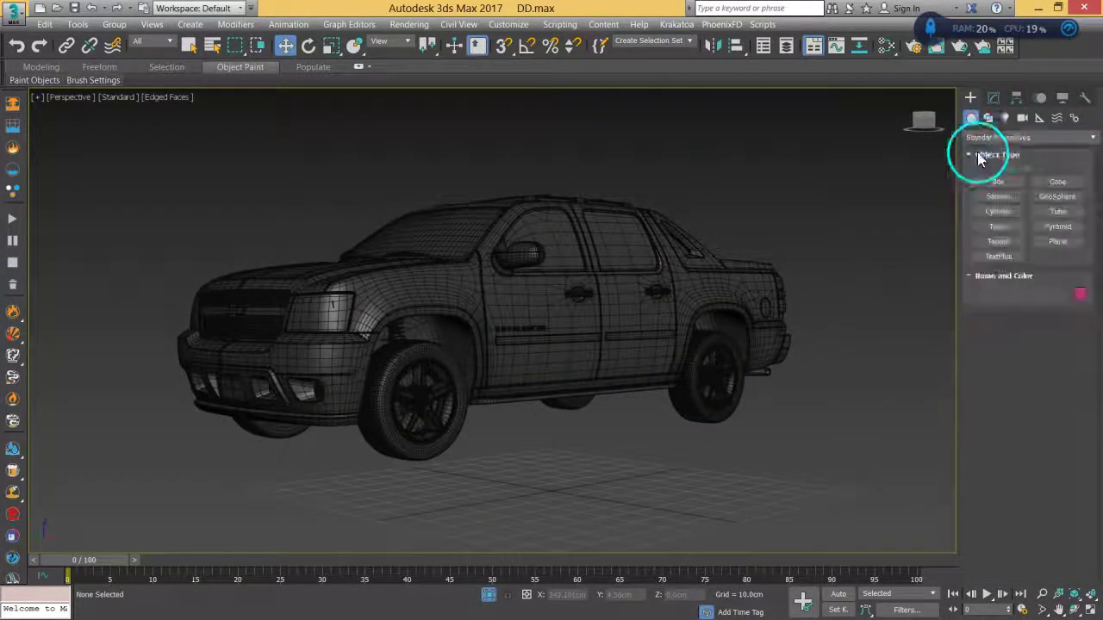
pyautogui.click(998, 211)
pyautogui.keyDown('alt'); pyautogui.moveTo(490, 401); pyautogui.dragTo(526, 283, button='middle'); pyautogui.keyUp('alt')
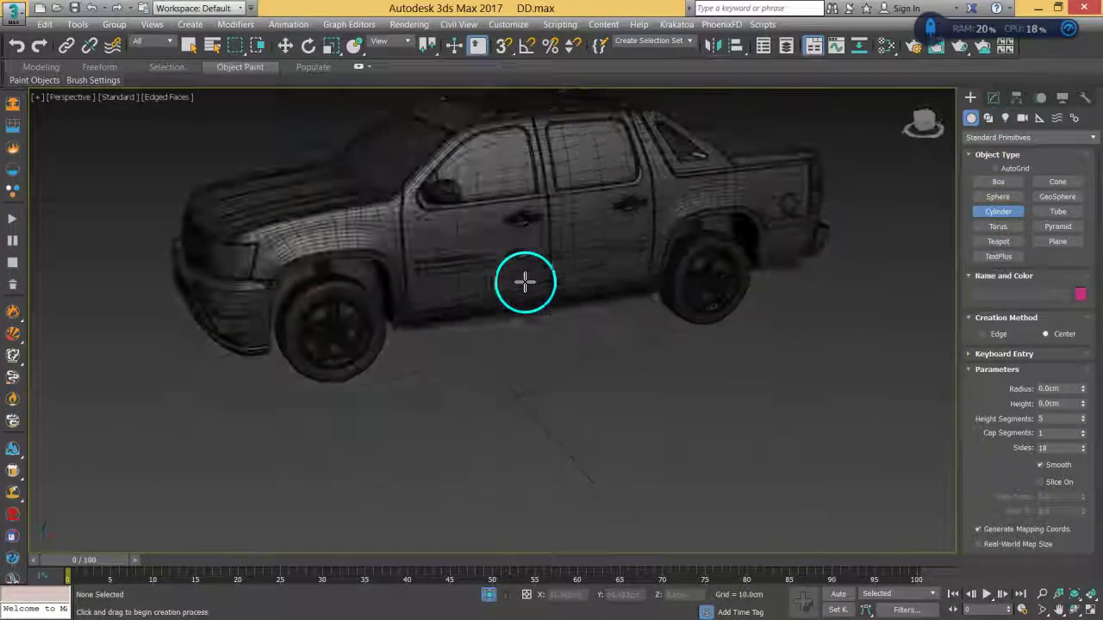
pyautogui.moveTo(514, 382); pyautogui.dragTo(571, 394)
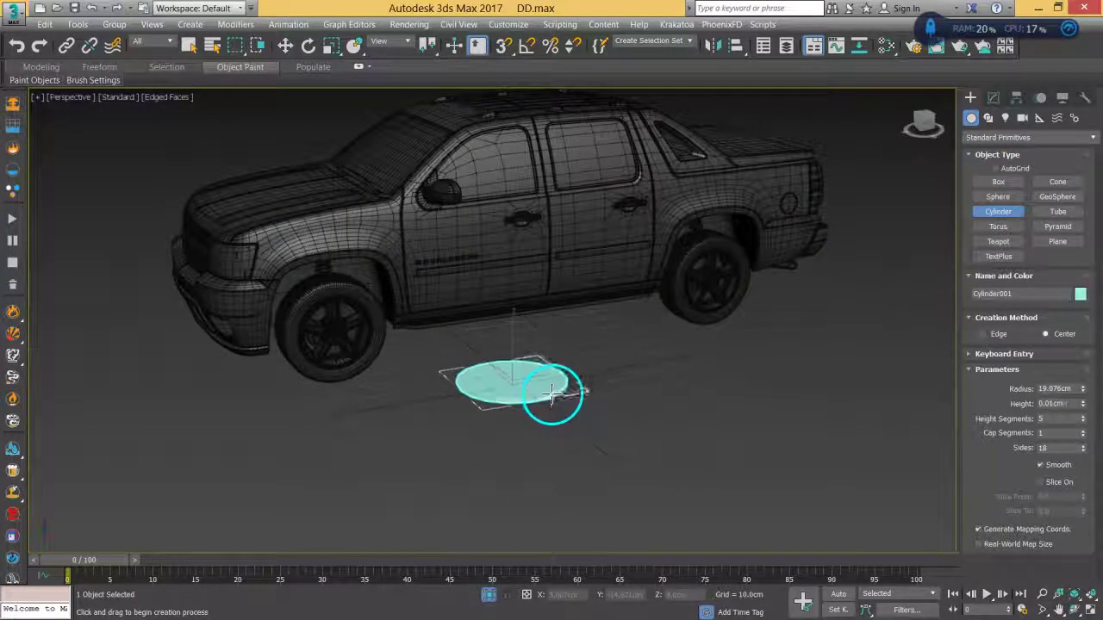
pyautogui.click(558, 391)
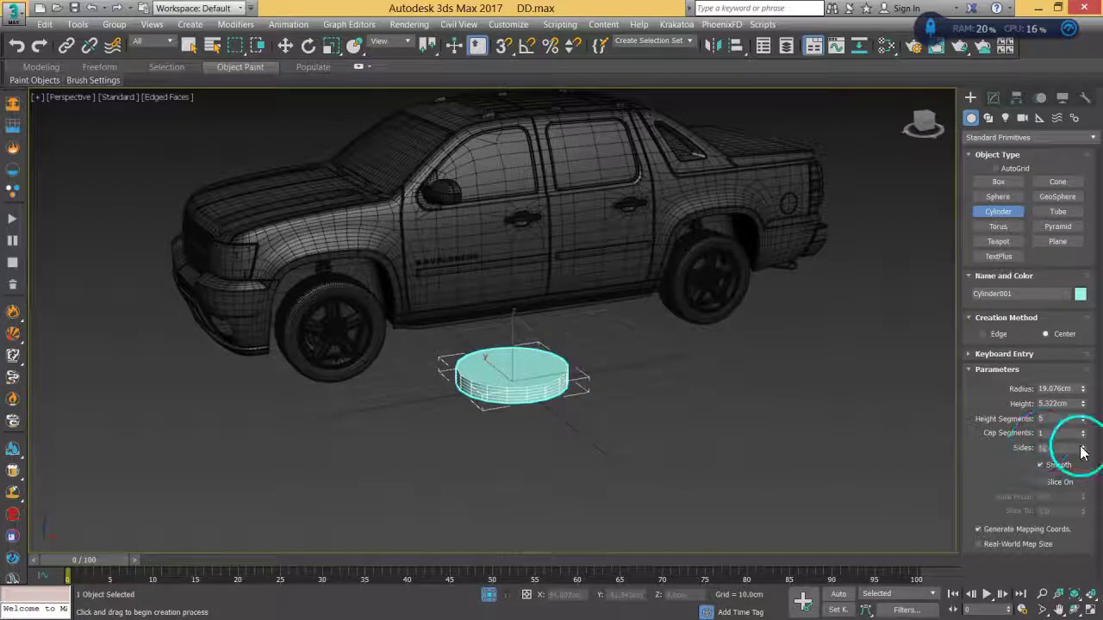
# Step: Set the cylinder to 1 height segment and 49 sides
pyautogui.moveTo(1082, 421)
pyautogui.mouseDown()
pyautogui.moveTo(1078, 487)
pyautogui.moveTo(1080, 411)
pyautogui.moveTo(1079, 429)
pyautogui.mouseUp()
pyautogui.keyDown('alt'); pyautogui.moveTo(529, 374); pyautogui.dragTo(651, 413, button='middle'); pyautogui.keyUp('alt')
pyautogui.scroll(3, 560, 375)
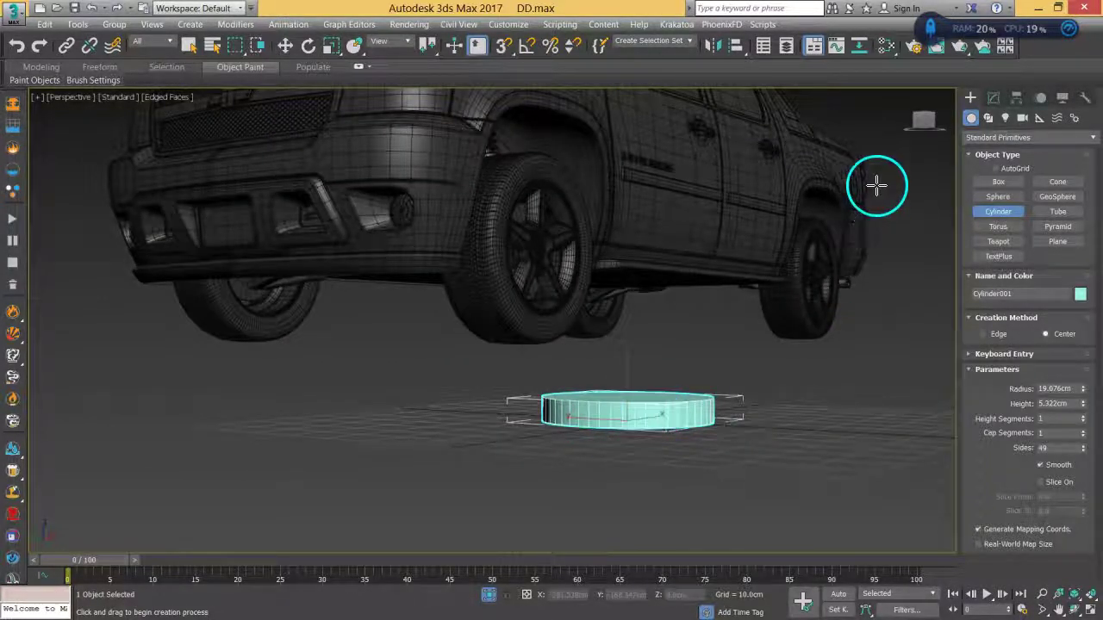
# Step: Align the cylinder to LF_Wheel by pivot point on X, Y and Z, matching the wheel's orientation on all three axes
pyautogui.click(737, 49)
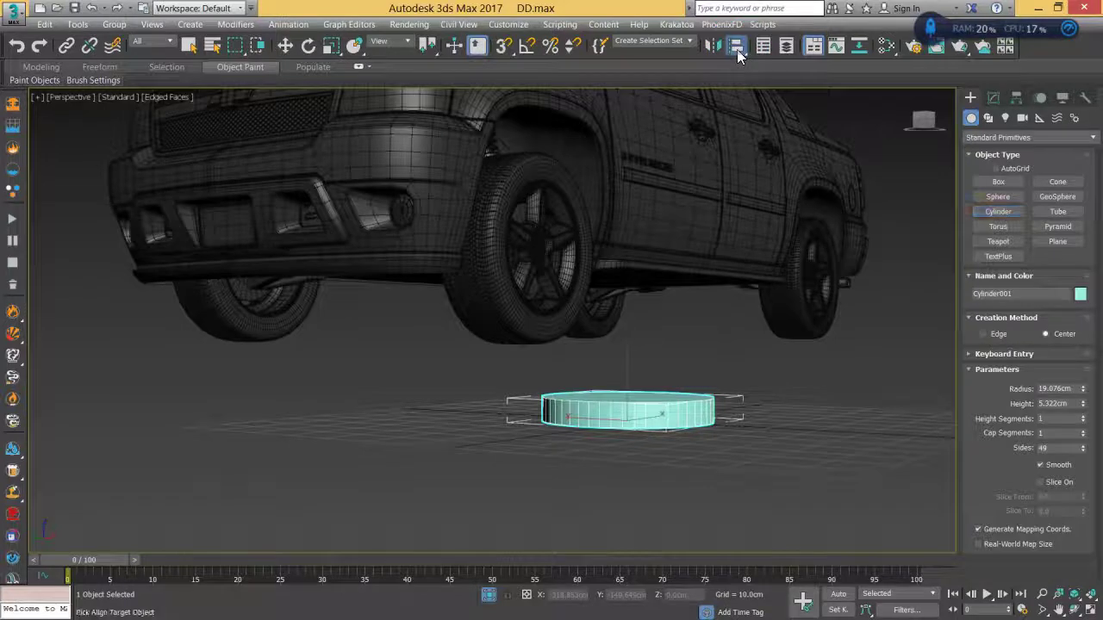
pyautogui.click(517, 330)
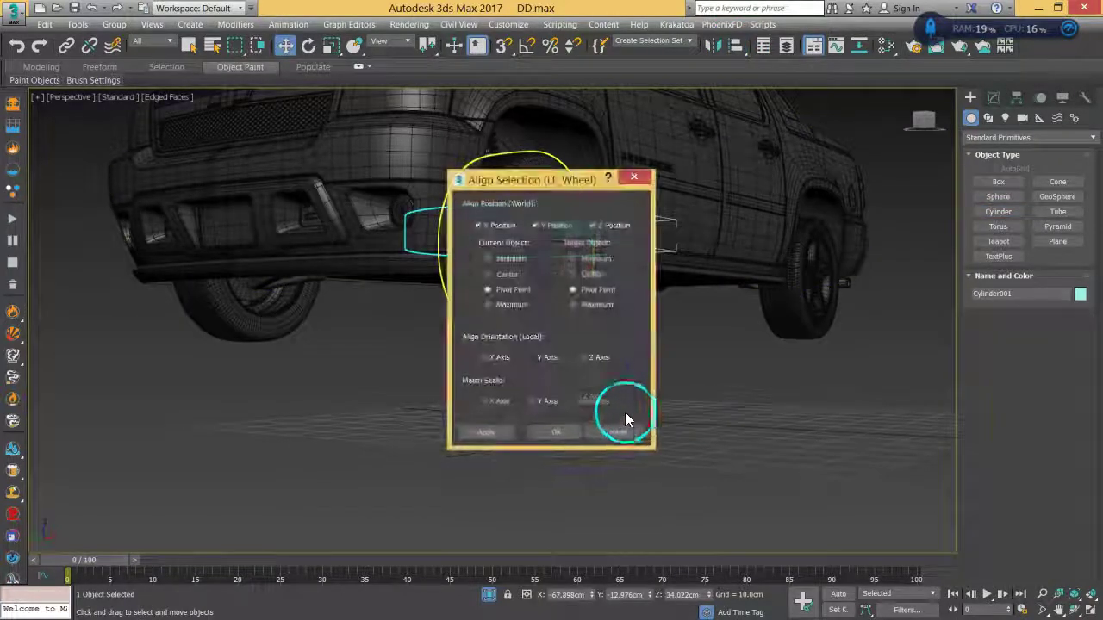
pyautogui.moveTo(554, 175); pyautogui.dragTo(781, 157)
pyautogui.click(518, 188)
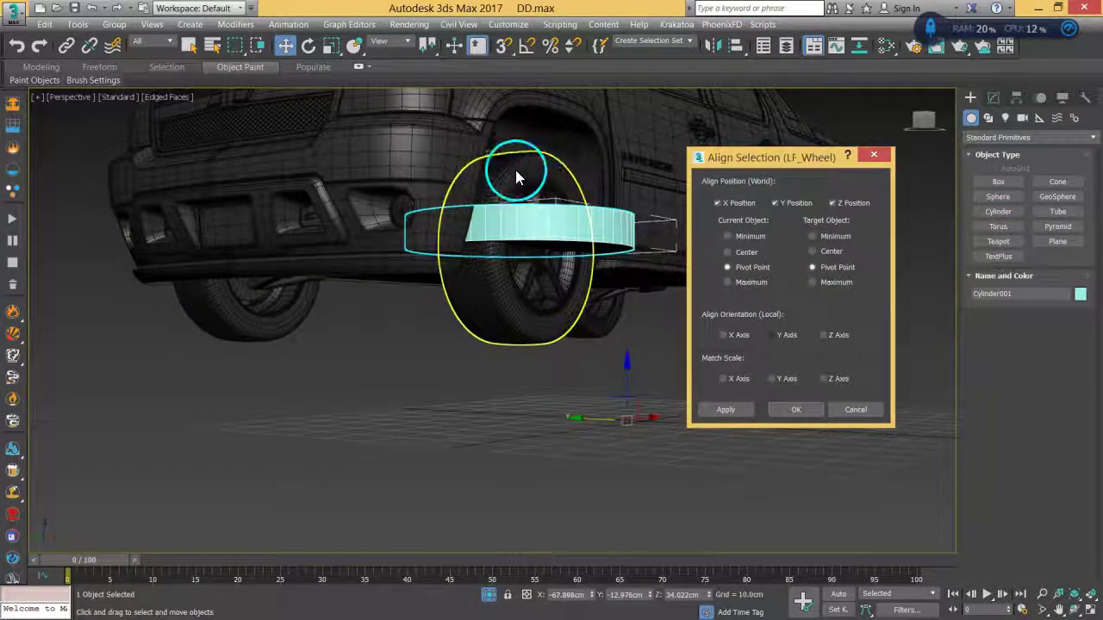
pyautogui.click(822, 267)
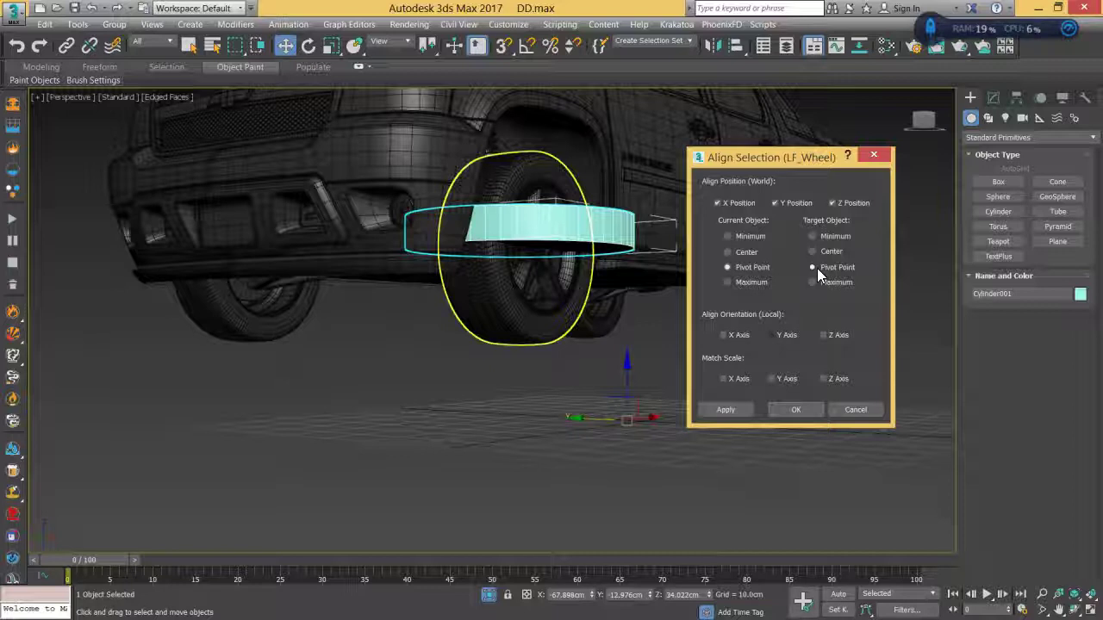
pyautogui.click(723, 335)
pyautogui.click(773, 336)
pyautogui.click(823, 335)
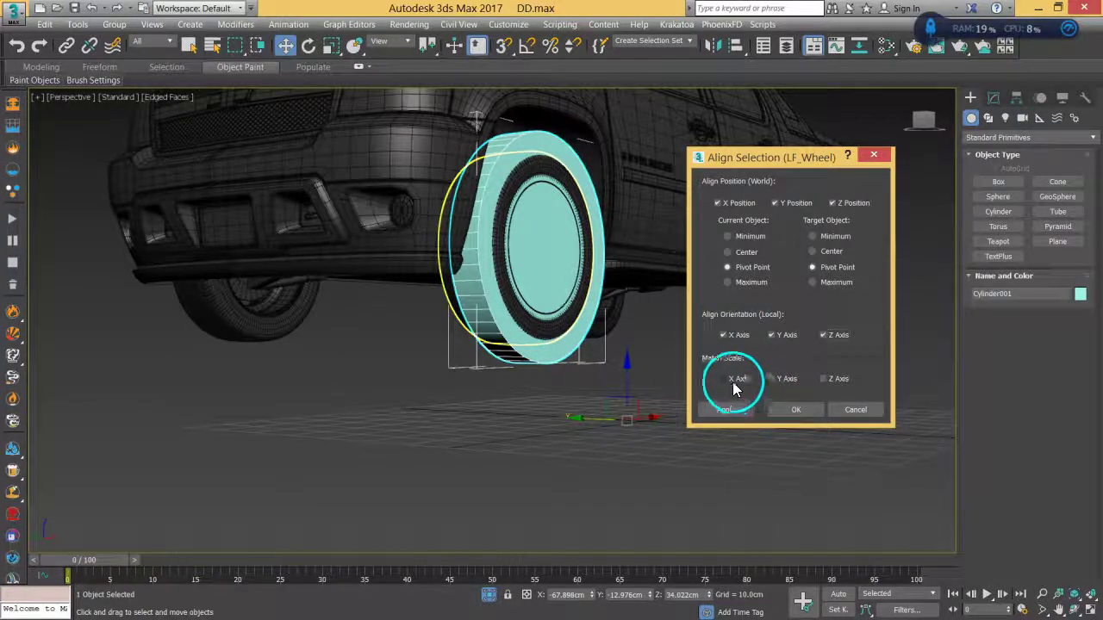
# Step: Try matching the cylinder's scale to the wheel in different combinations of the X, Y and Z axes
pyautogui.click(723, 379)
pyautogui.click(771, 379)
pyautogui.click(826, 378)
pyautogui.click(825, 378)
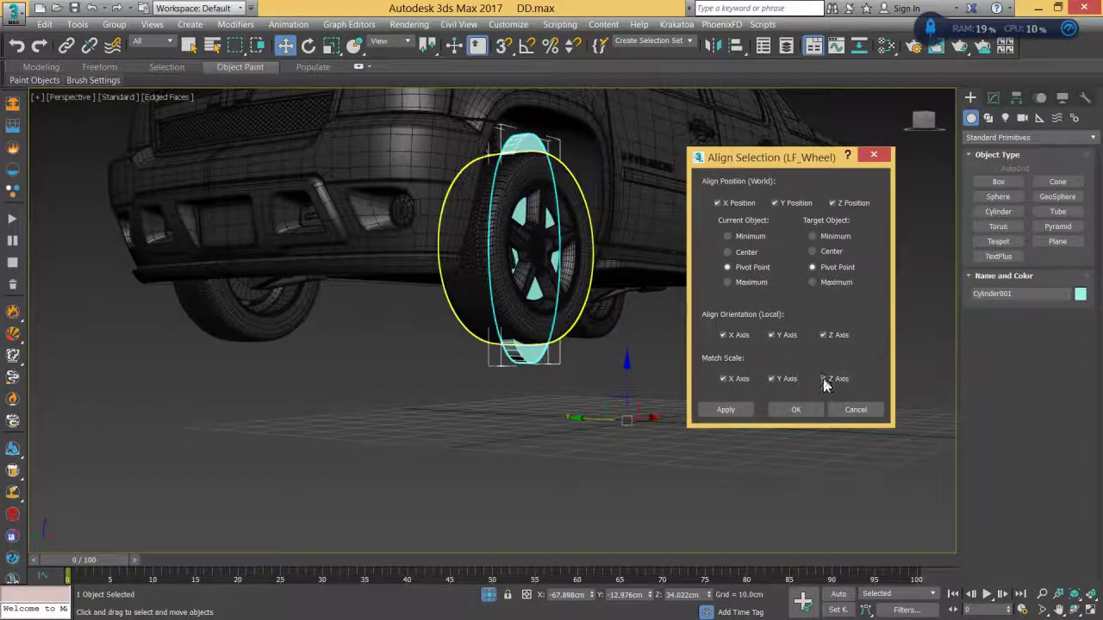
pyautogui.click(773, 379)
pyautogui.click(734, 381)
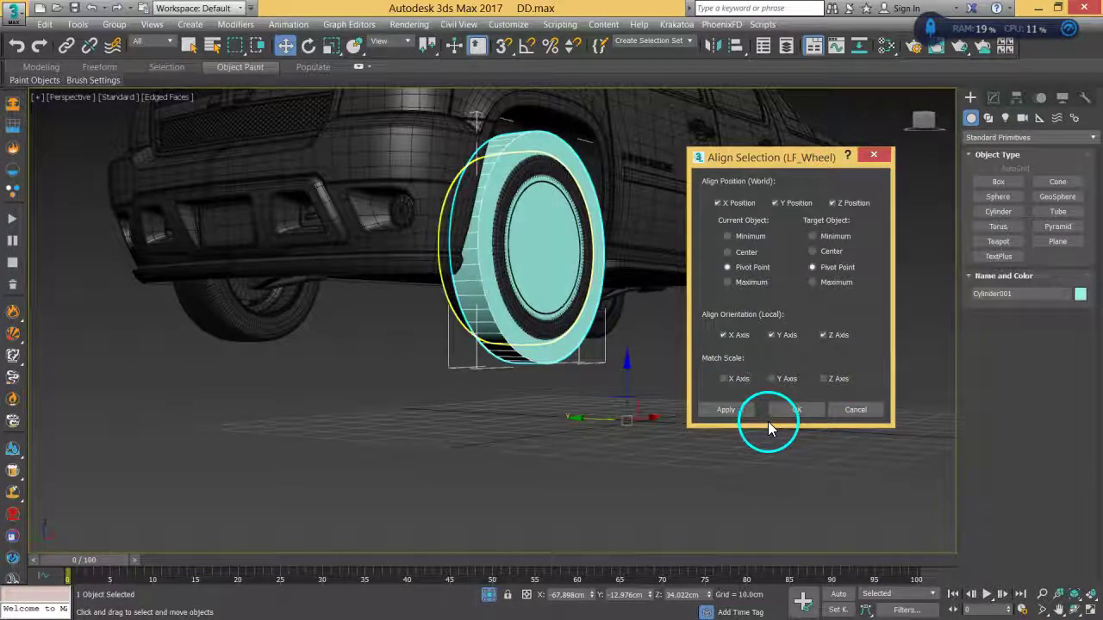
pyautogui.click(725, 379)
pyautogui.click(771, 379)
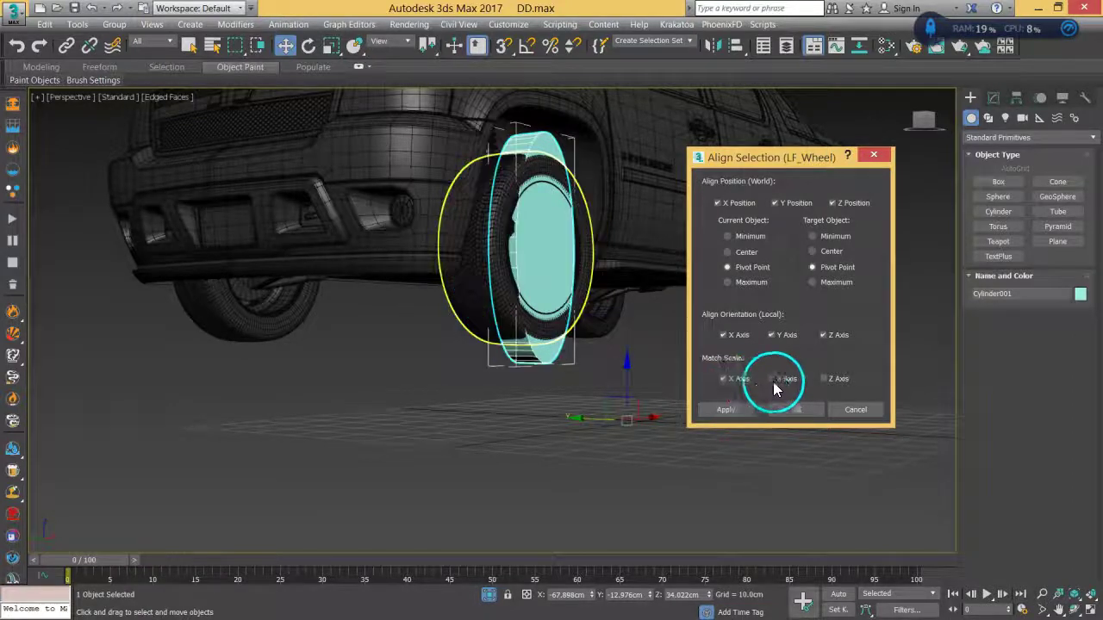
pyautogui.click(825, 379)
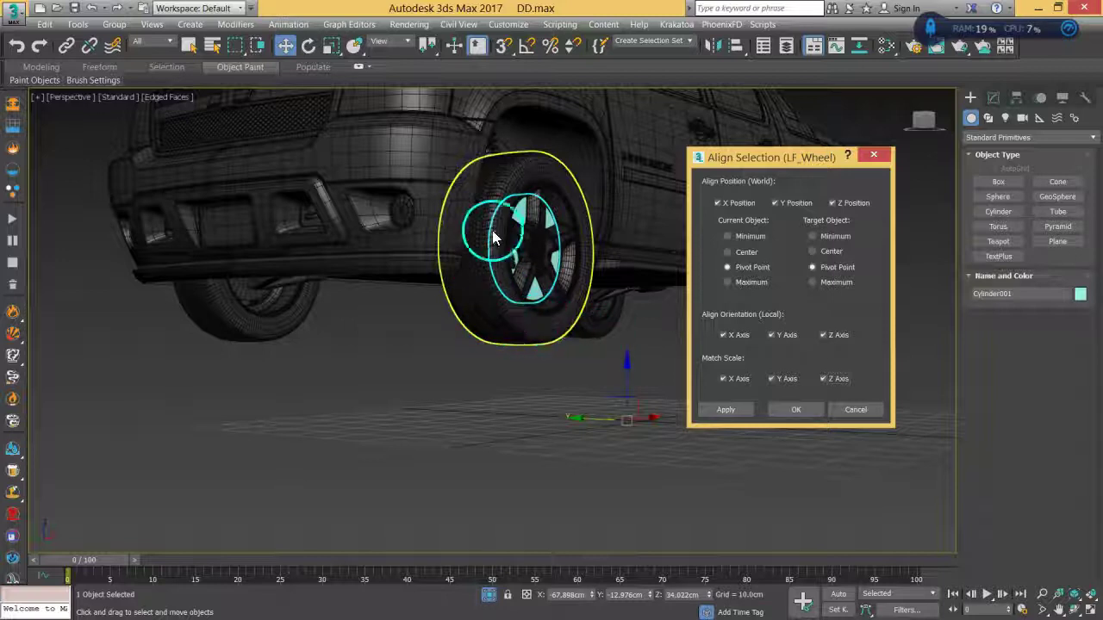
pyautogui.click(737, 382)
pyautogui.click(777, 383)
pyautogui.click(825, 378)
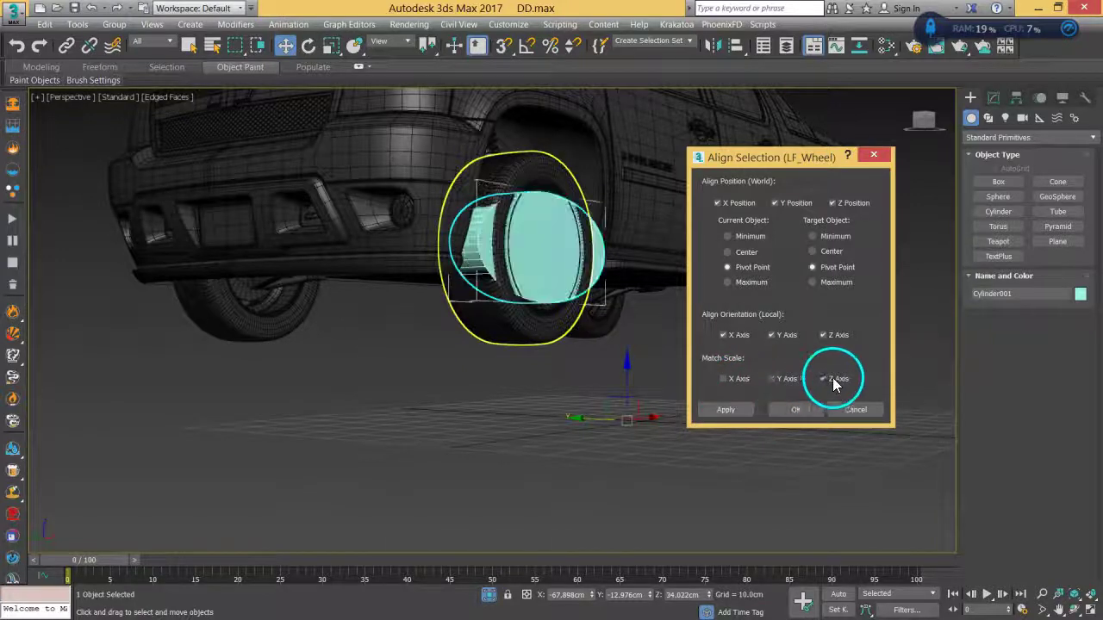
# Step: Clear the orientation matching and accept the cylinder's position-only alignment to LF_Wheel
pyautogui.click(749, 336)
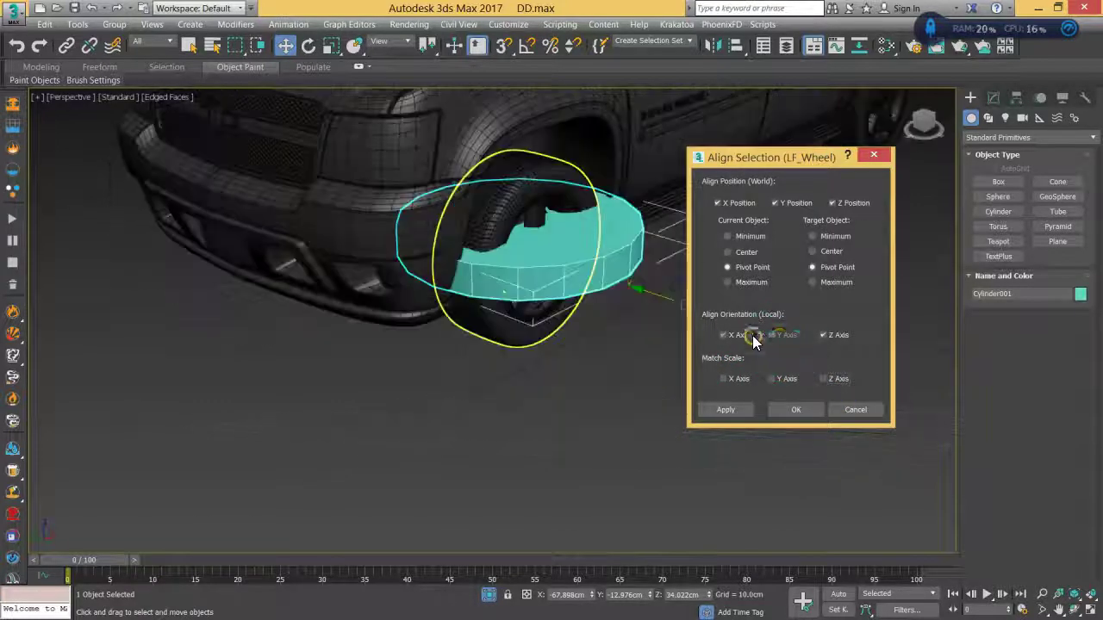
pyautogui.click(774, 336)
pyautogui.click(802, 403)
# Step: Enable angle snap and rotate the cylinder upright so that it stands parallel to the front wheel
pyautogui.keyDown('alt'); pyautogui.moveTo(738, 445); pyautogui.dragTo(643, 368, button='middle'); pyautogui.keyUp('alt')
pyautogui.click(521, 44)
pyautogui.press('e')
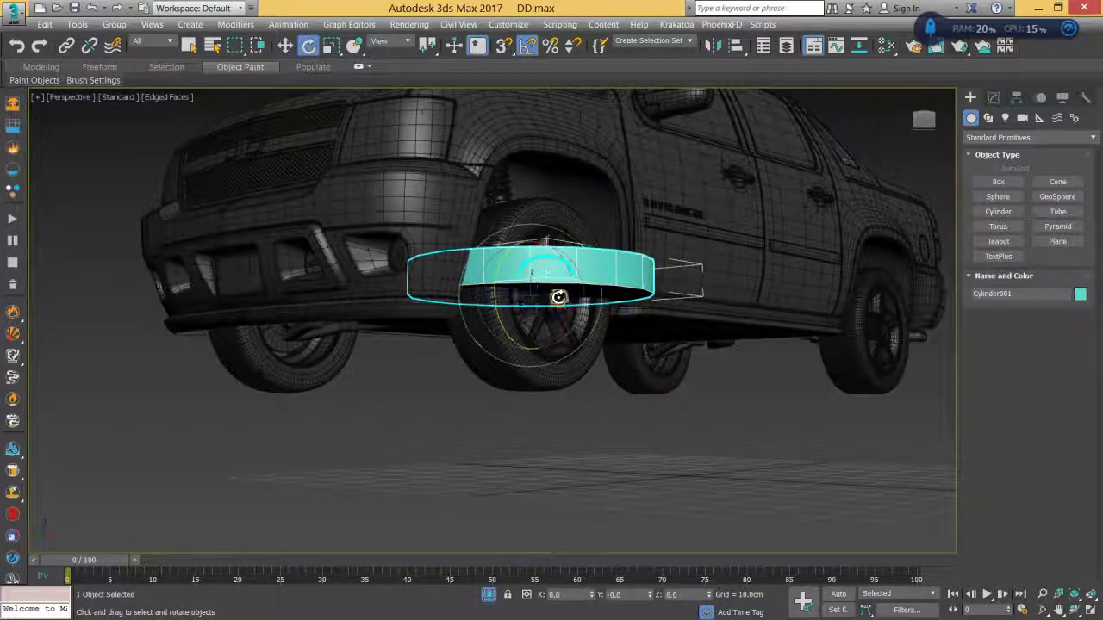
pyautogui.moveTo(565, 328); pyautogui.dragTo(563, 257)
pyautogui.keyDown('alt'); pyautogui.moveTo(490, 371); pyautogui.dragTo(508, 431, button='middle'); pyautogui.keyUp('alt')
pyautogui.keyDown('alt'); pyautogui.moveTo(527, 308); pyautogui.dragTo(529, 348, button='middle'); pyautogui.keyUp('alt')
# Step: Select LF_Wheel and center its pivot to the object with pivot-only editing, leaving that mode once done
pyautogui.click(189, 44)
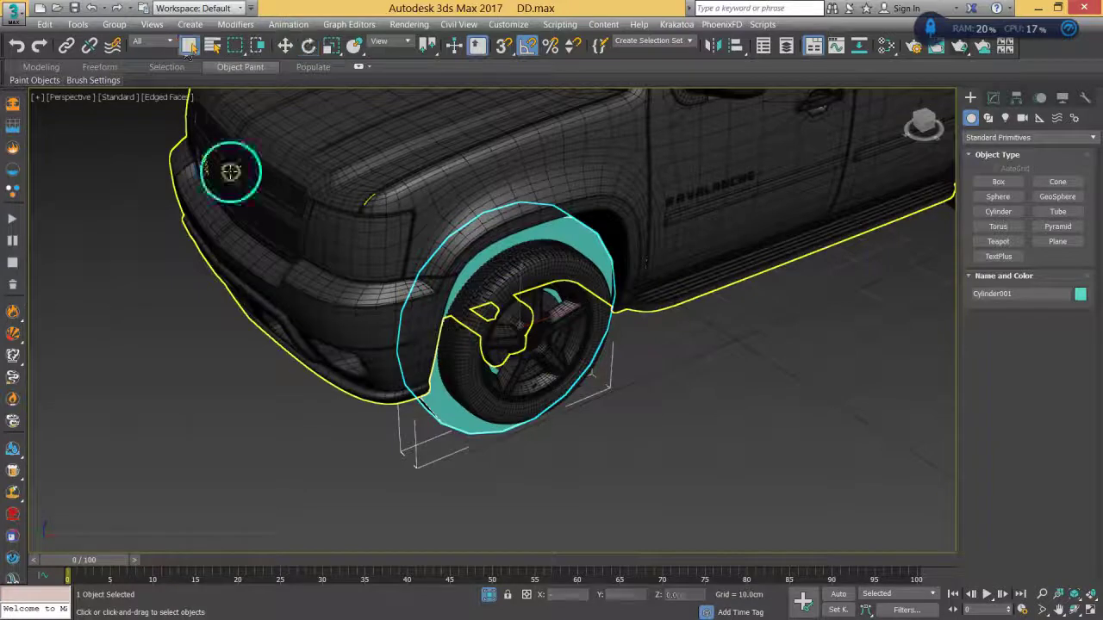
pyautogui.click(493, 417)
pyautogui.click(1016, 98)
pyautogui.click(1029, 190)
pyautogui.click(1028, 265)
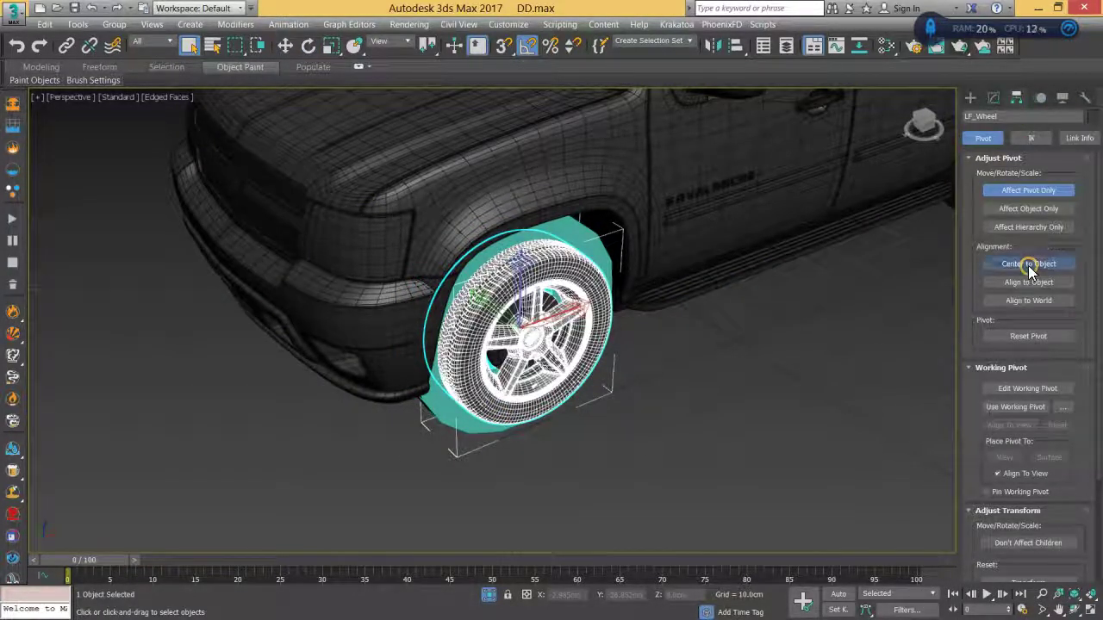
pyautogui.click(1029, 189)
pyautogui.rightClick(763, 340)
# Step: Select the cylinder and align its center to the center of LF_Wheel on X, Y and Z
pyautogui.keyDown('alt'); pyautogui.moveTo(763, 340); pyautogui.dragTo(792, 261, button='middle'); pyautogui.keyUp('alt')
pyautogui.middleClick(731, 308)
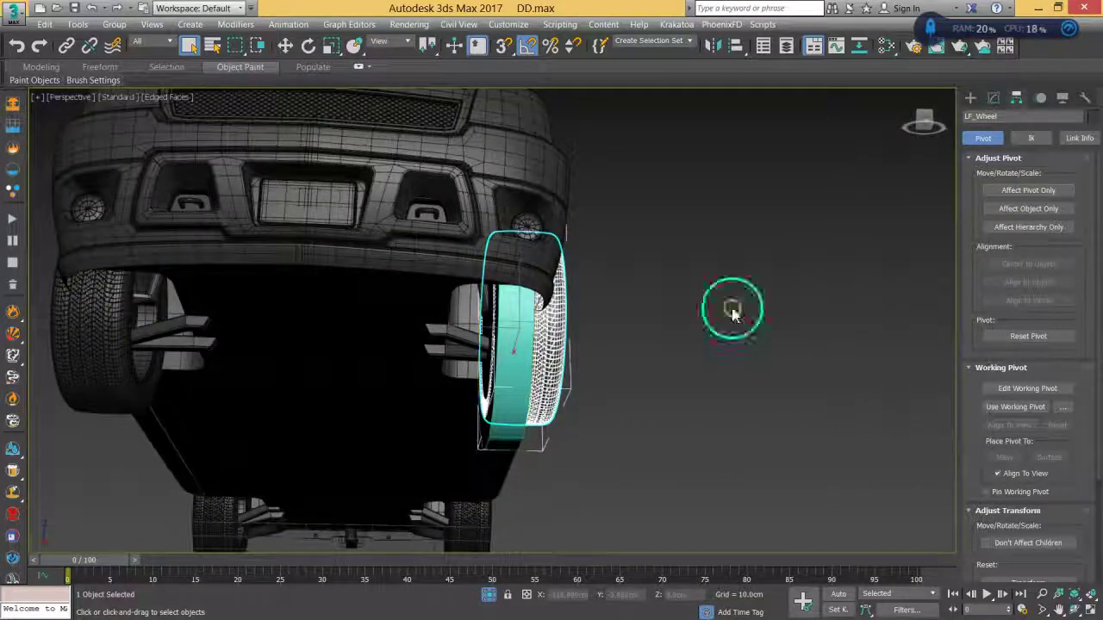
pyautogui.keyDown('alt'); pyautogui.moveTo(640, 132); pyautogui.dragTo(632, 136, button='middle'); pyautogui.keyUp('alt')
pyautogui.click(737, 50)
pyautogui.click(192, 50)
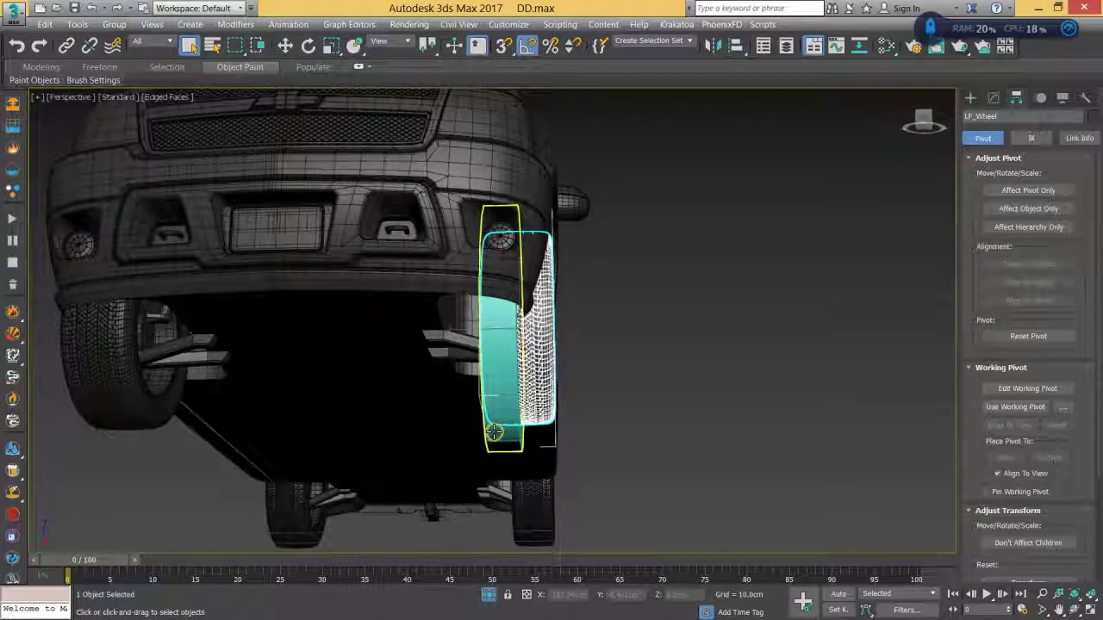
pyautogui.click(503, 428)
pyautogui.click(735, 46)
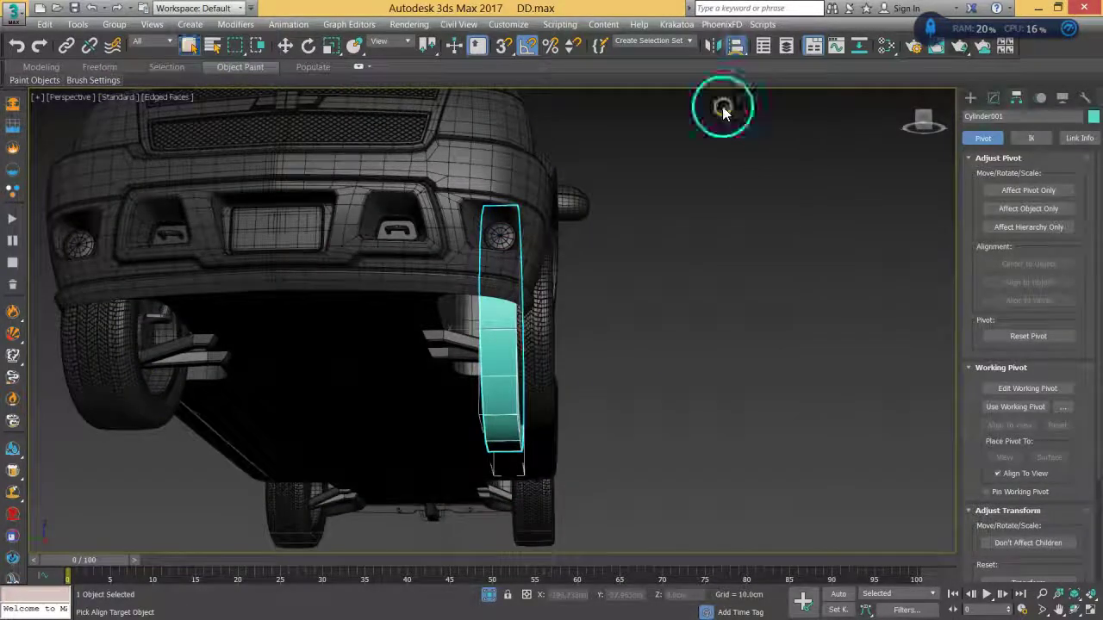
pyautogui.click(547, 363)
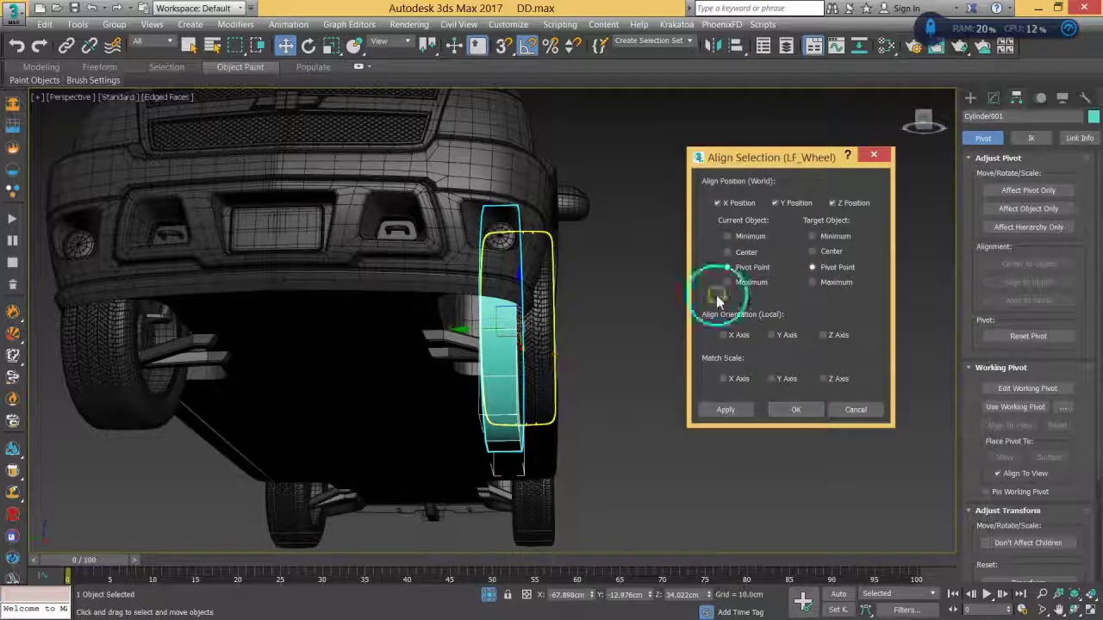
pyautogui.click(743, 257)
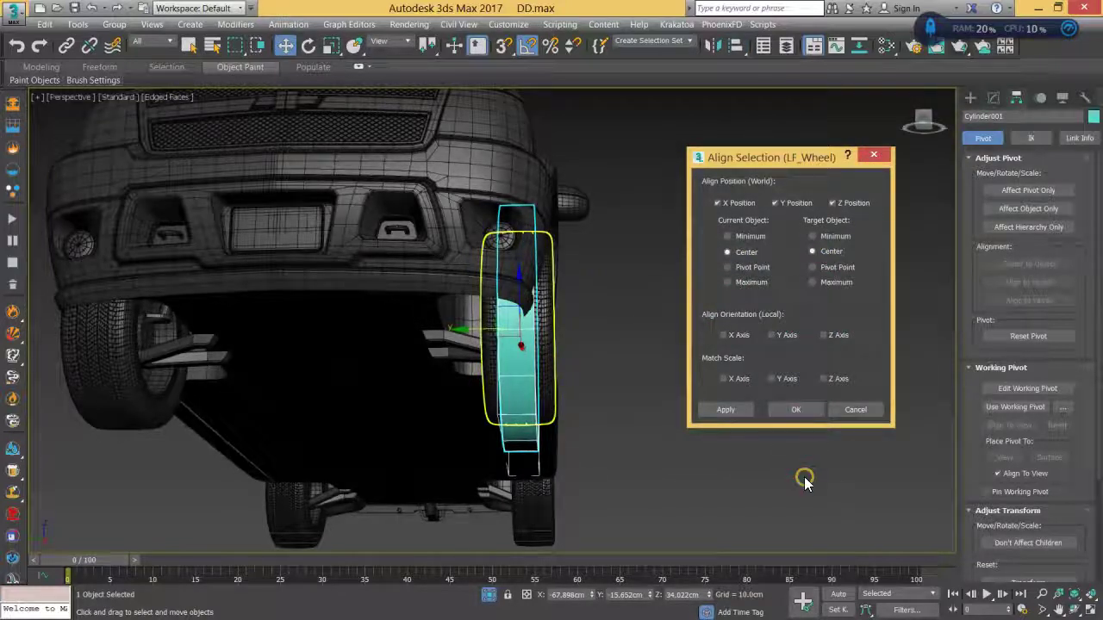
pyautogui.click(795, 410)
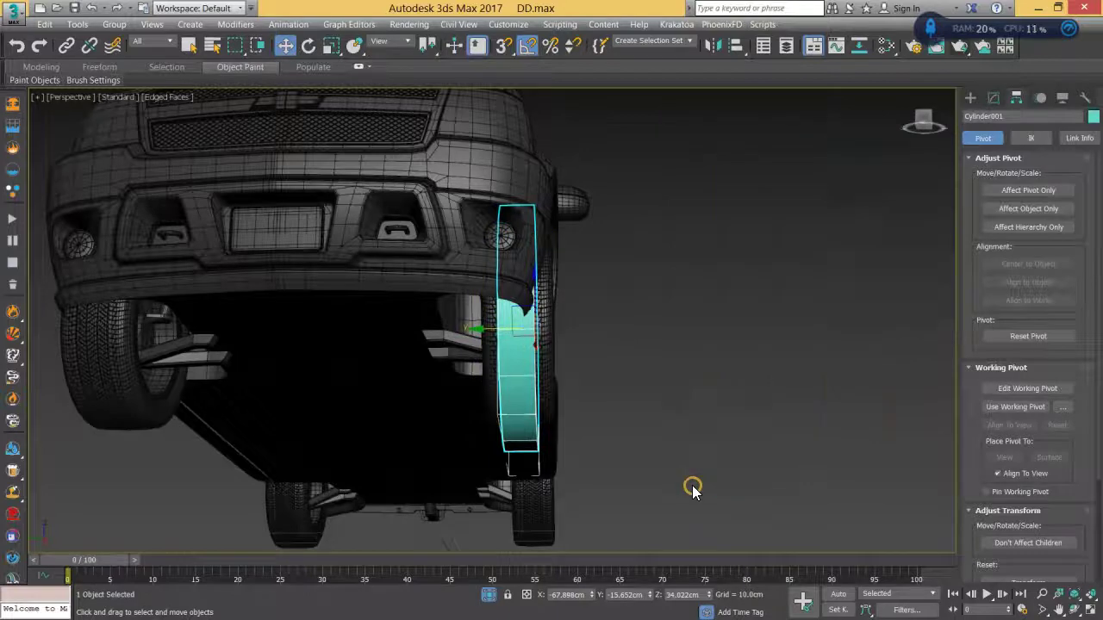
pyautogui.keyDown('alt'); pyautogui.moveTo(709, 422); pyautogui.dragTo(635, 467, button='middle'); pyautogui.keyUp('alt')
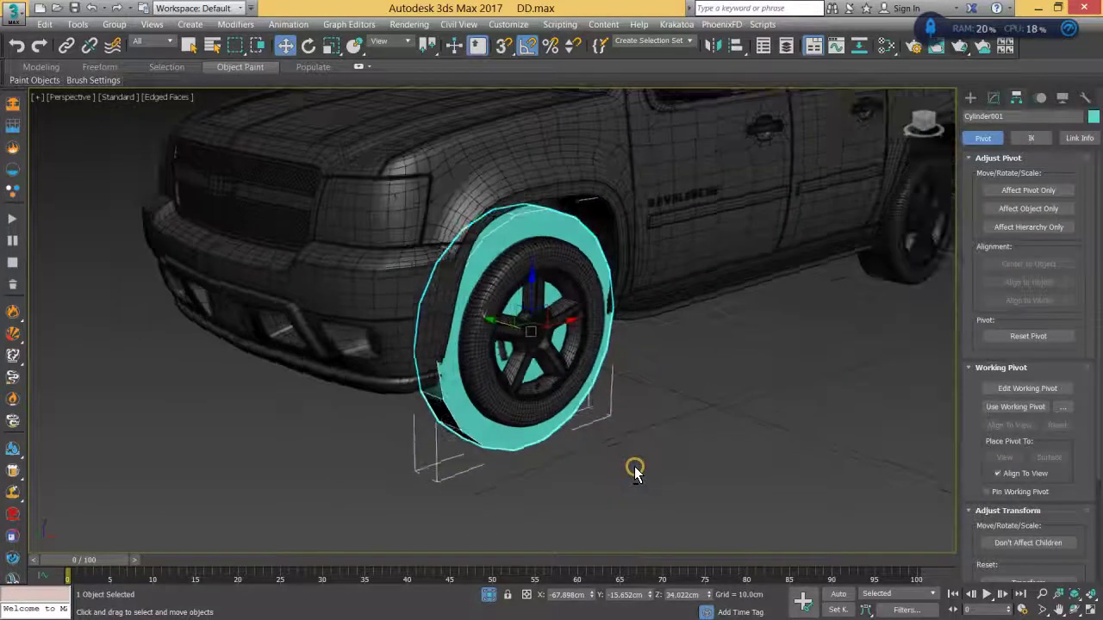
# Step: Apply Reset XForm to LF_Wheel and bring up its modifier stack
pyautogui.click(544, 415)
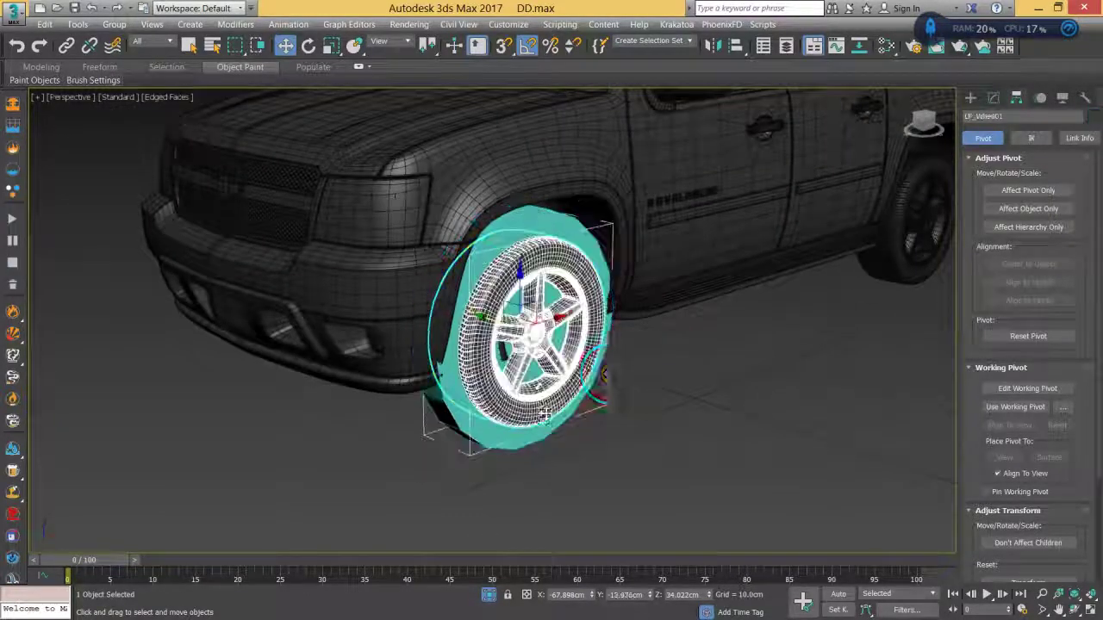
pyautogui.click(1085, 98)
pyautogui.click(1030, 354)
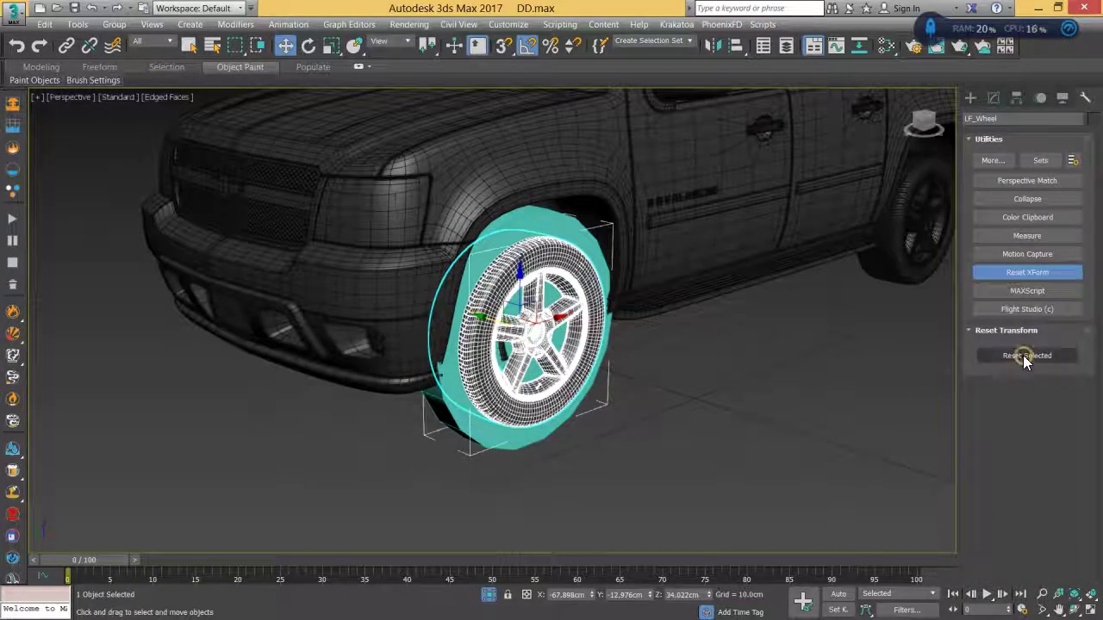
pyautogui.click(993, 98)
# Step: Select the proxy cylinder surrounding the left front wheel in place of LF_Wheel
pyautogui.moveTo(664, 438)
pyautogui.keyDown('alt'); pyautogui.mouseDown(button='middle')
pyautogui.moveTo(664, 419)
pyautogui.moveTo(644, 441)
pyautogui.mouseUp(button='middle'); pyautogui.keyUp('alt')
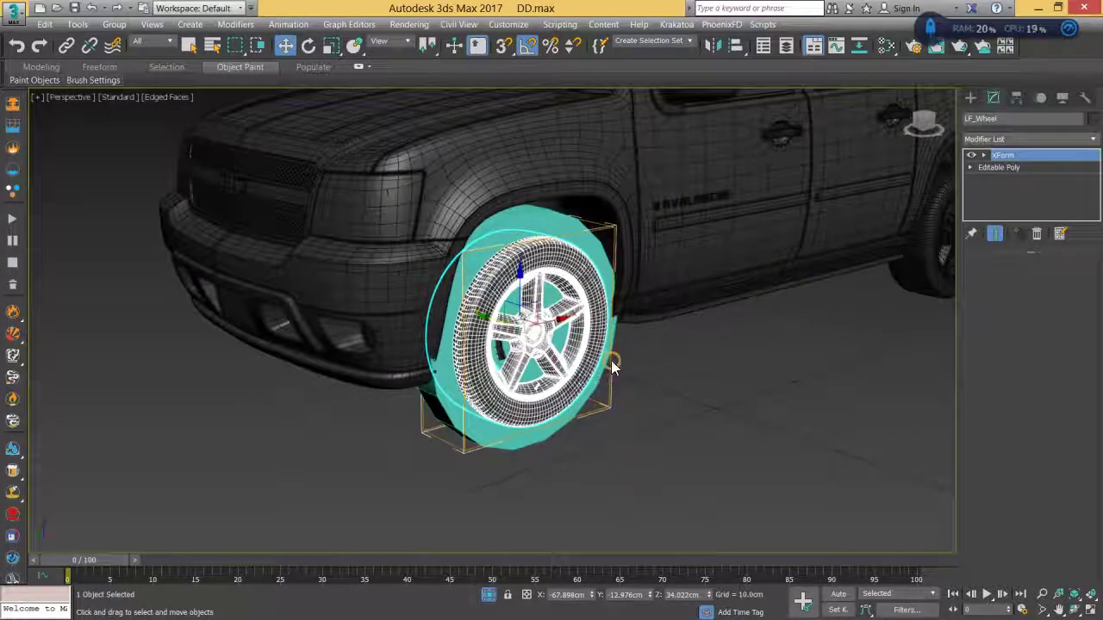
pyautogui.keyDown('alt'); pyautogui.moveTo(612, 368); pyautogui.dragTo(611, 374, button='middle'); pyautogui.keyUp('alt')
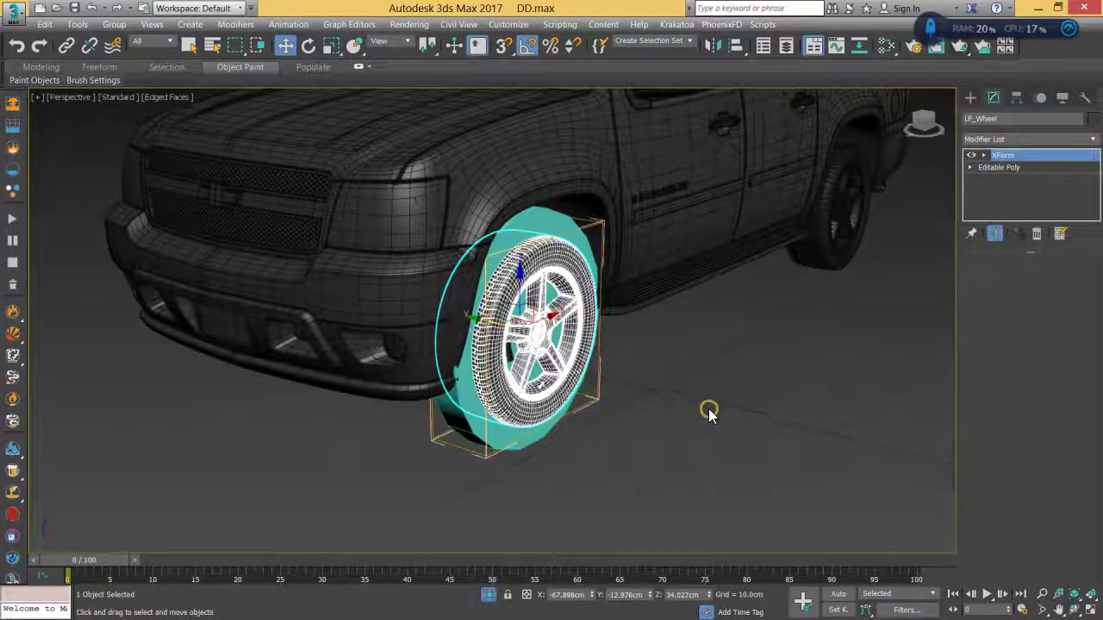
pyautogui.keyDown('alt'); pyautogui.moveTo(792, 365); pyautogui.dragTo(706, 384, button='middle'); pyautogui.keyUp('alt')
pyautogui.keyDown('alt'); pyautogui.moveTo(594, 362); pyautogui.dragTo(603, 398, button='middle'); pyautogui.keyUp('alt')
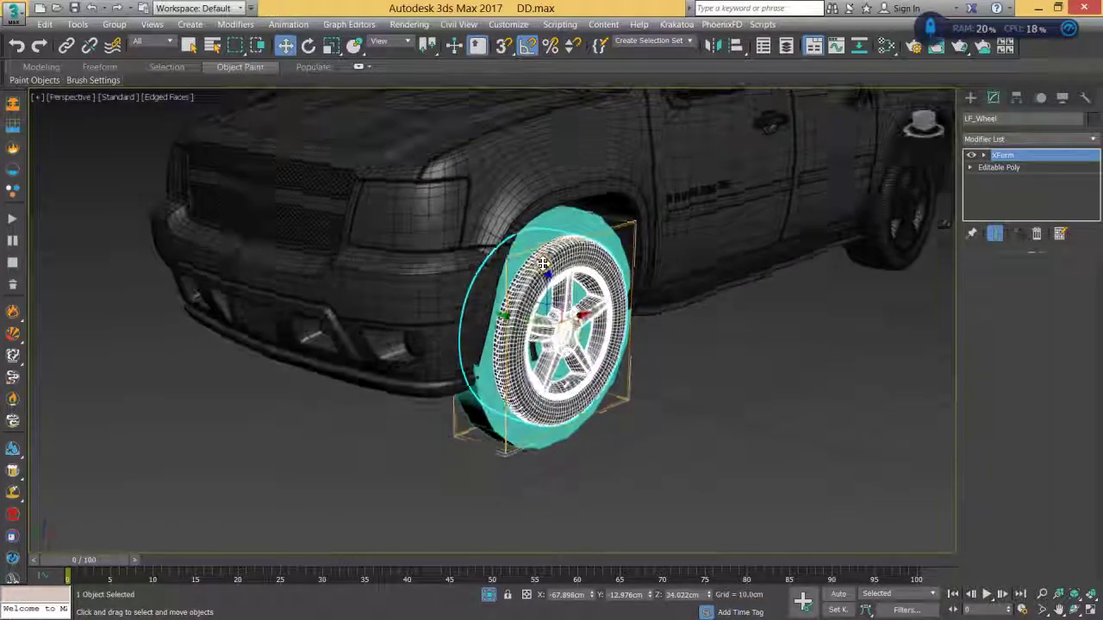
pyautogui.scroll(3, 543, 265)
pyautogui.keyDown('alt'); pyautogui.moveTo(569, 289); pyautogui.dragTo(664, 337, button='middle'); pyautogui.keyUp('alt')
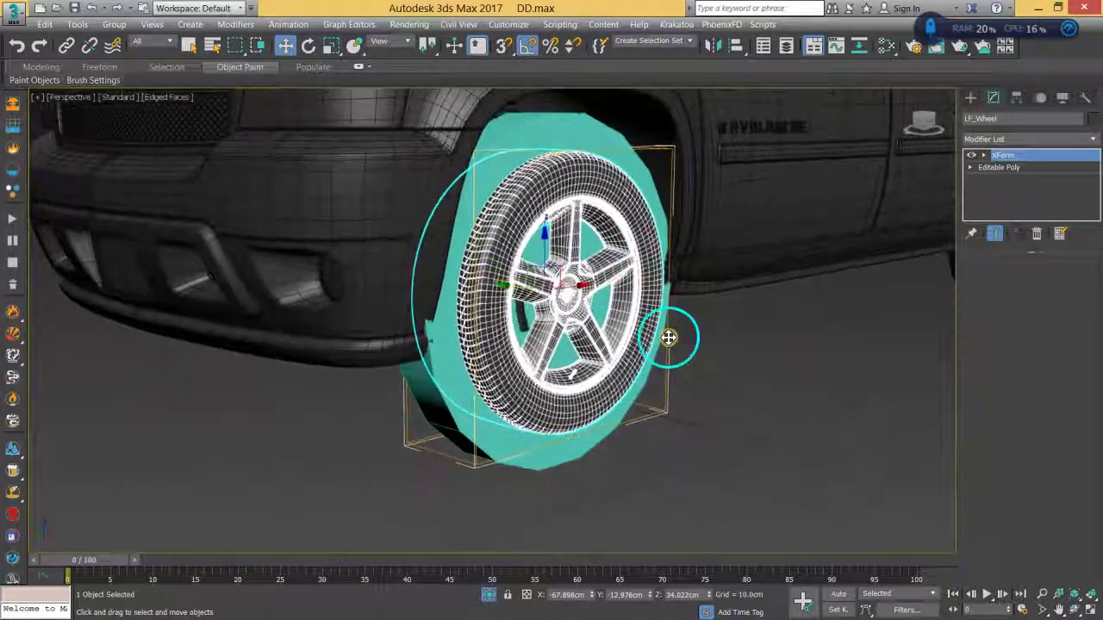
pyautogui.click(554, 481)
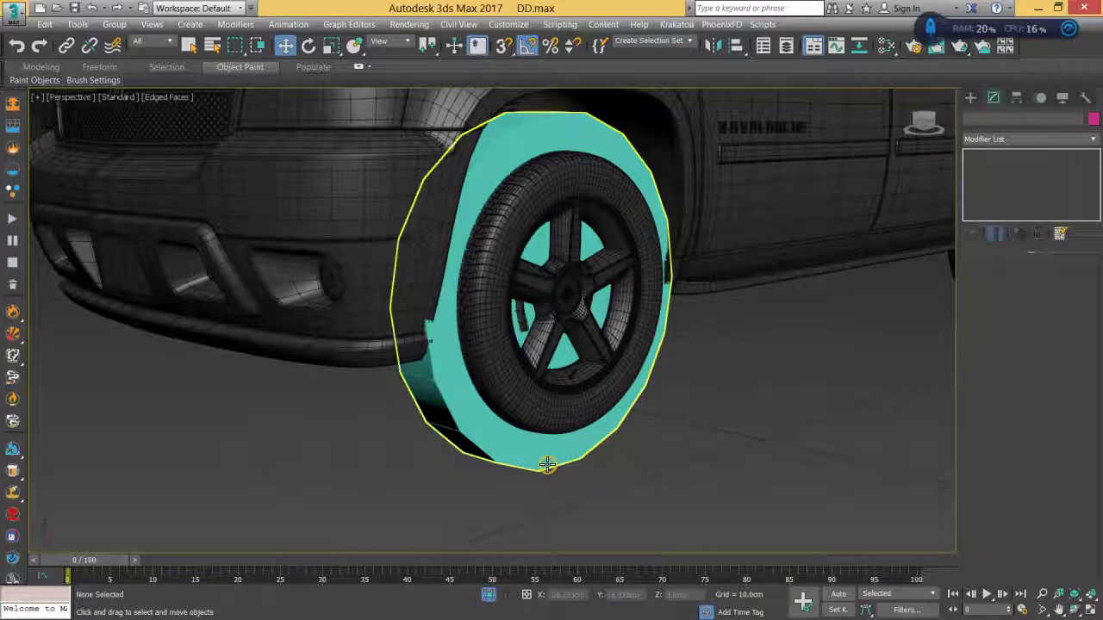
pyautogui.click(547, 465)
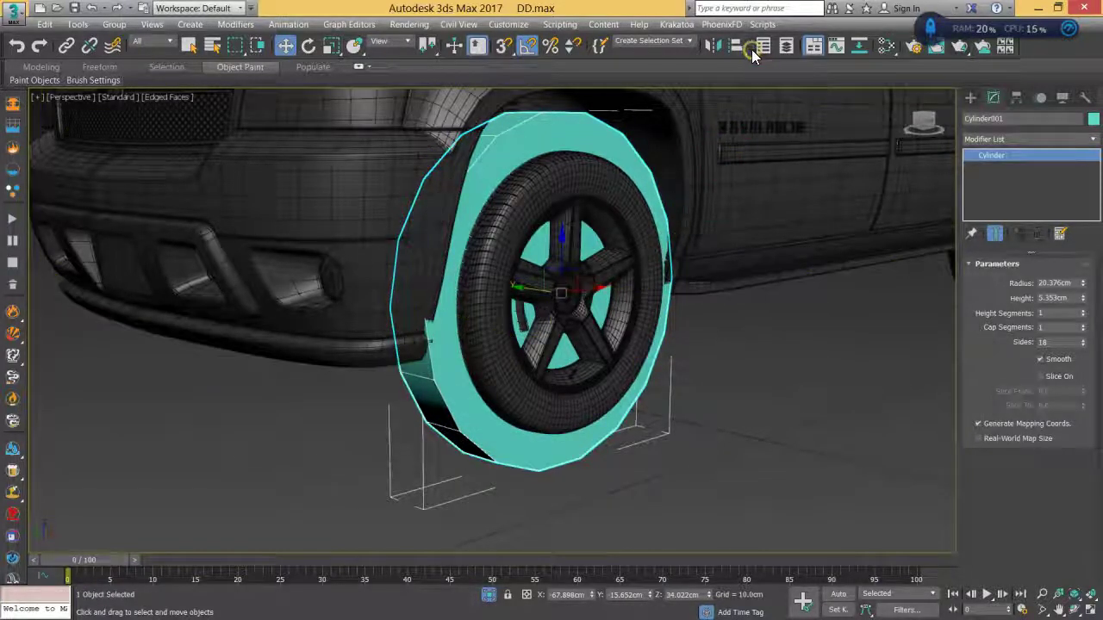
pyautogui.click(736, 46)
pyautogui.click(588, 404)
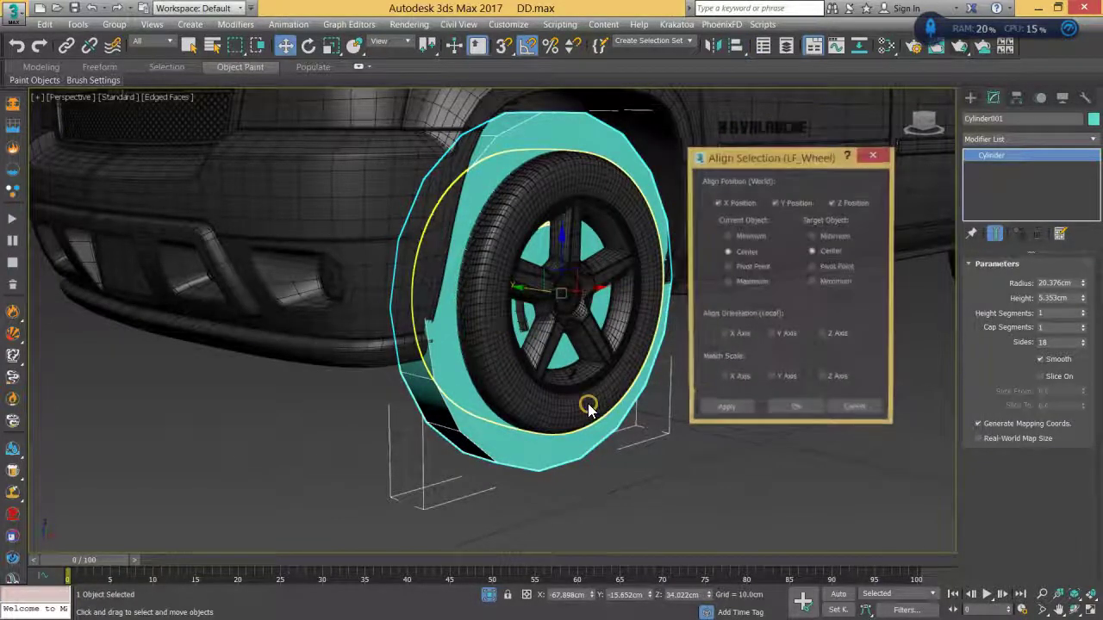
pyautogui.click(733, 381)
pyautogui.click(824, 379)
pyautogui.click(796, 411)
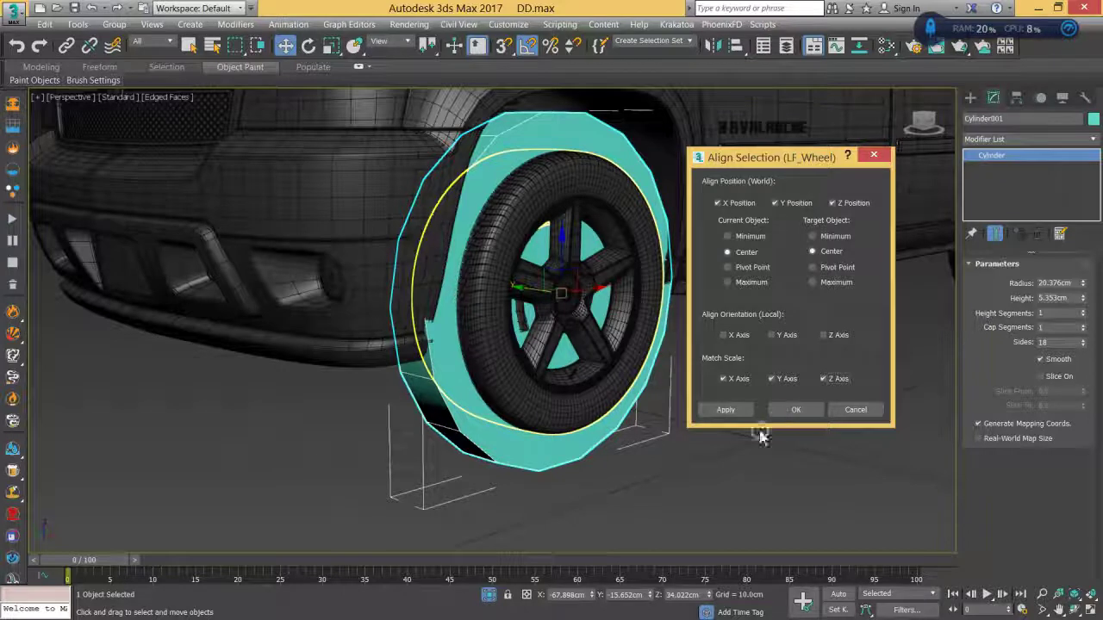
pyautogui.click(497, 244)
pyautogui.click(512, 213)
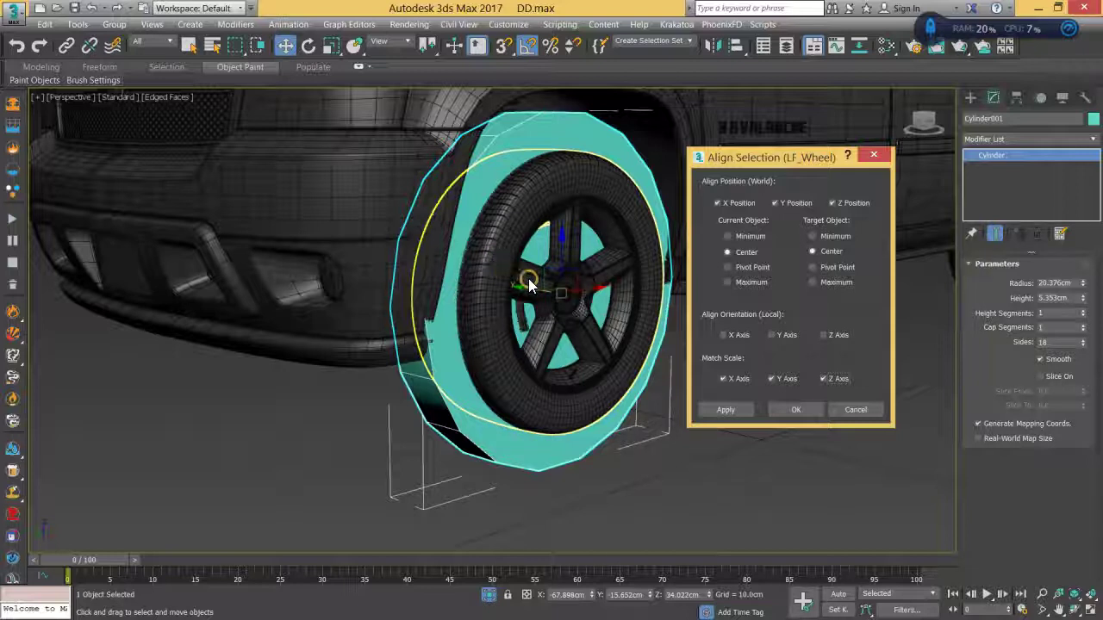
pyautogui.click(493, 226)
pyautogui.click(858, 409)
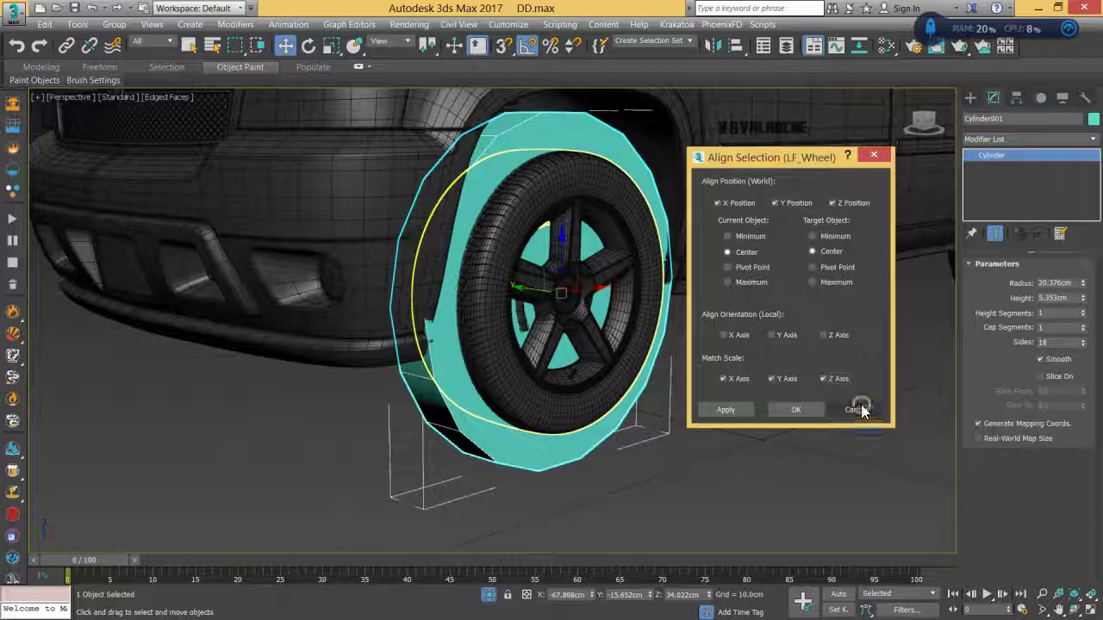
pyautogui.click(347, 165)
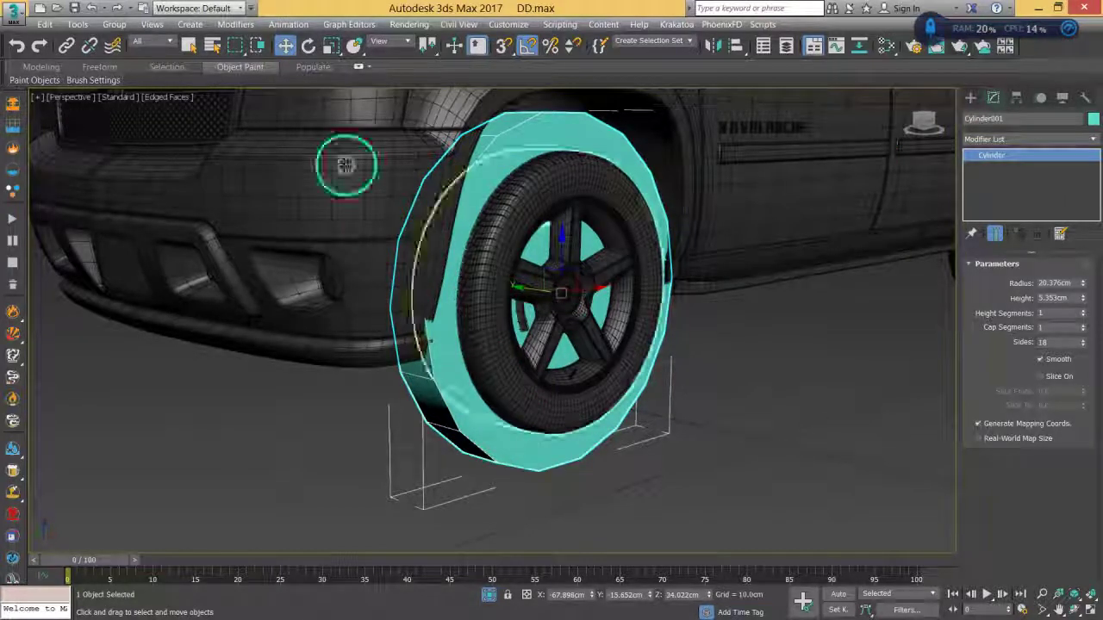
# Step: Scale the cylinder uniformly down to about 79 percent so that its outline fits the left front tire
pyautogui.click(326, 49)
pyautogui.keyDown('alt'); pyautogui.moveTo(474, 265); pyautogui.dragTo(631, 294, button='middle'); pyautogui.keyUp('alt')
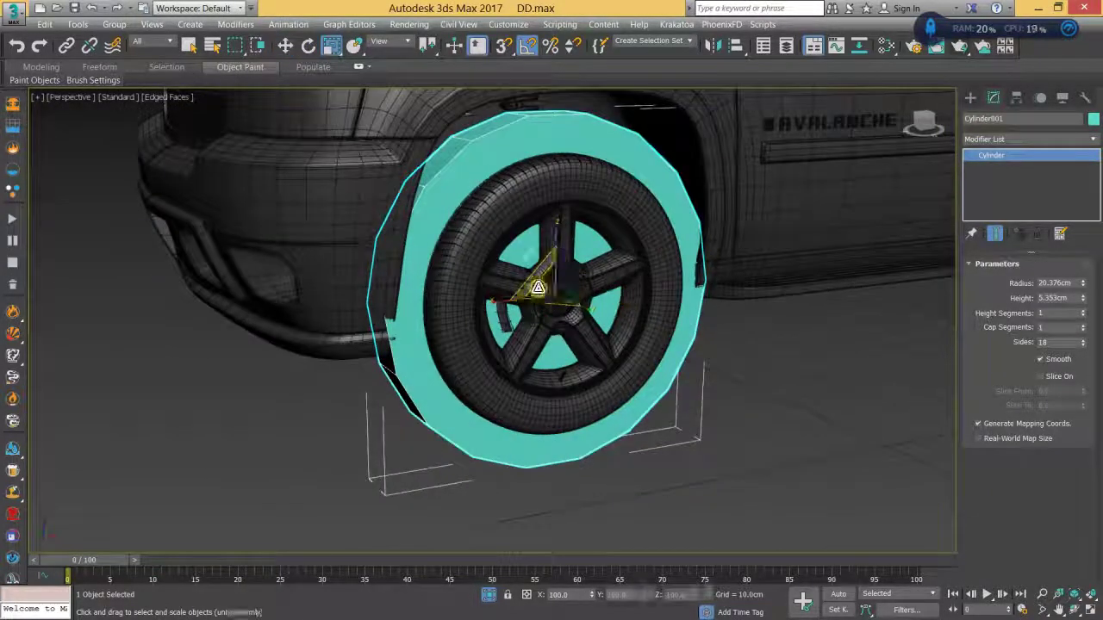
pyautogui.moveTo(555, 285); pyautogui.dragTo(545, 300)
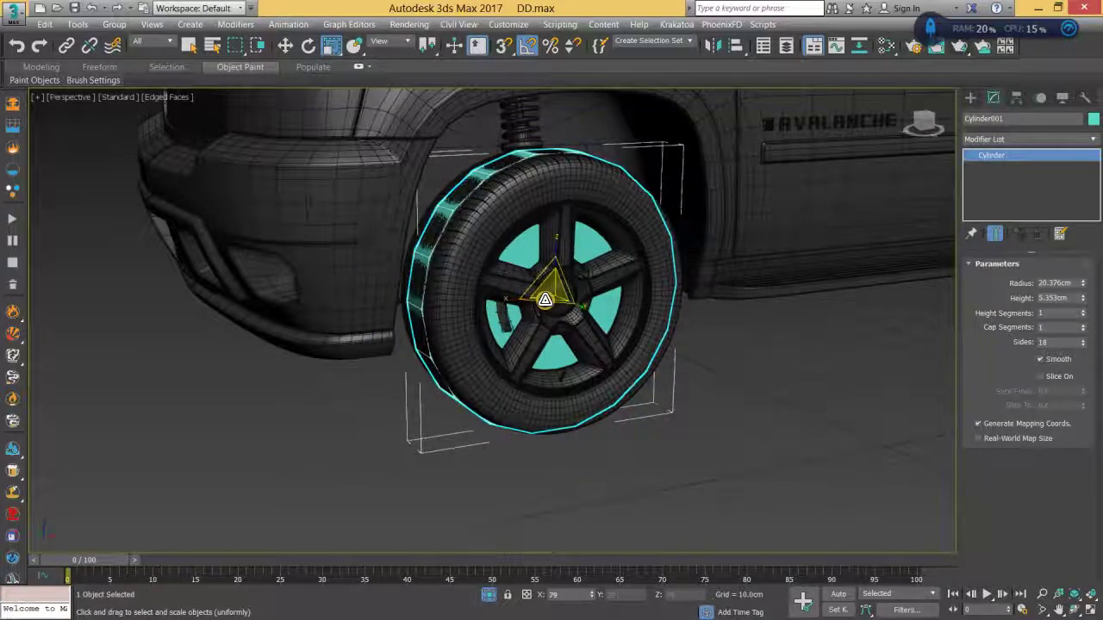